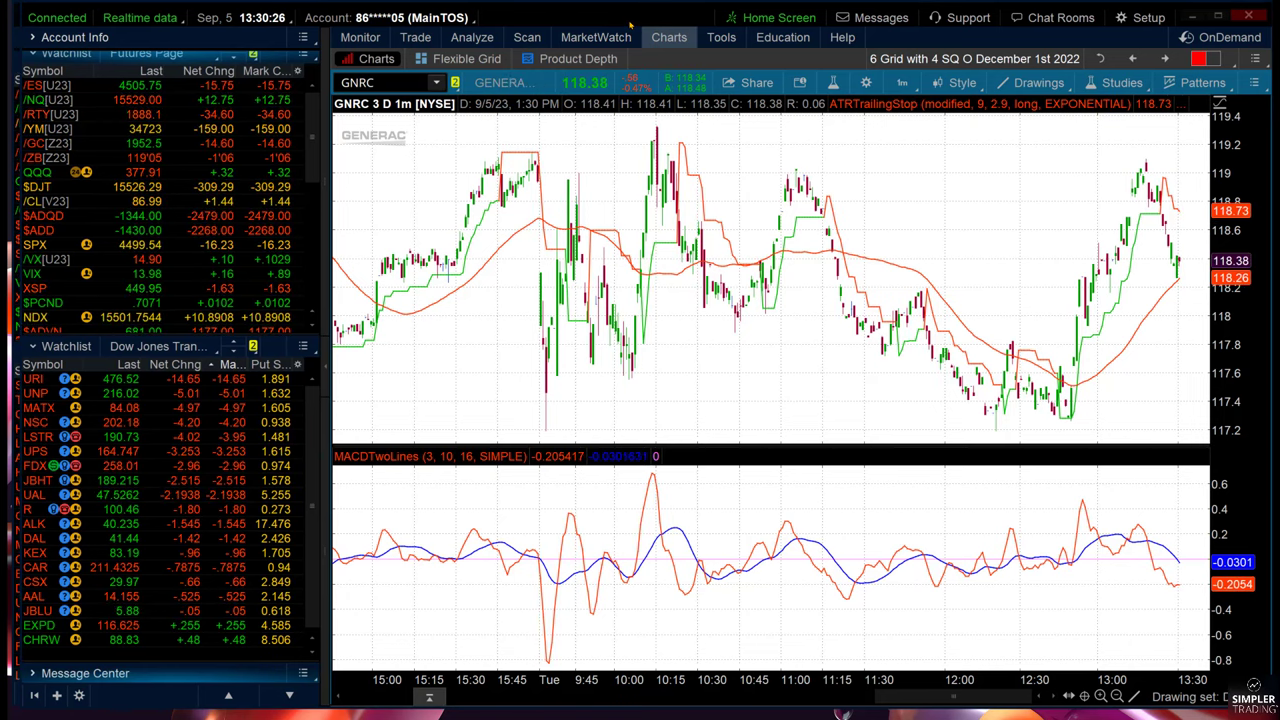
# - Load the /ES futures symbol from the watchlist into the chart and enlarge the price pane above the MACDTwoLines pane
pyautogui.click(178, 87)
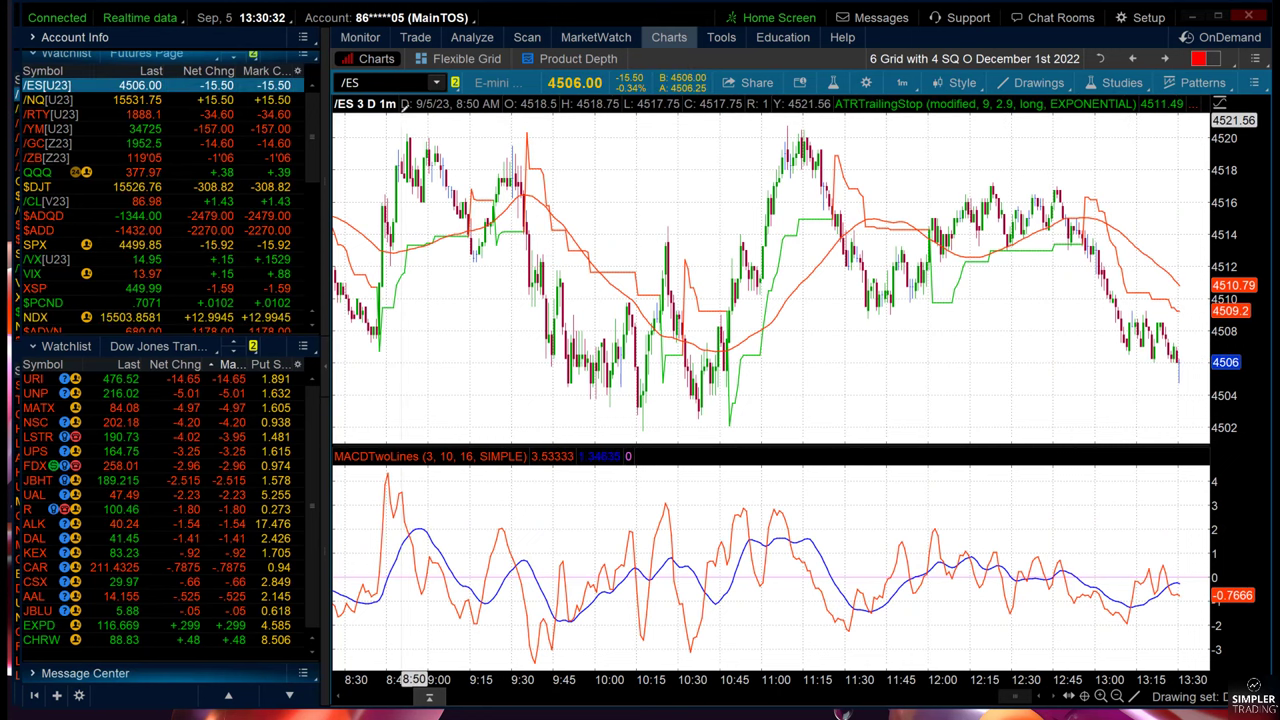
pyautogui.moveTo(404, 108)
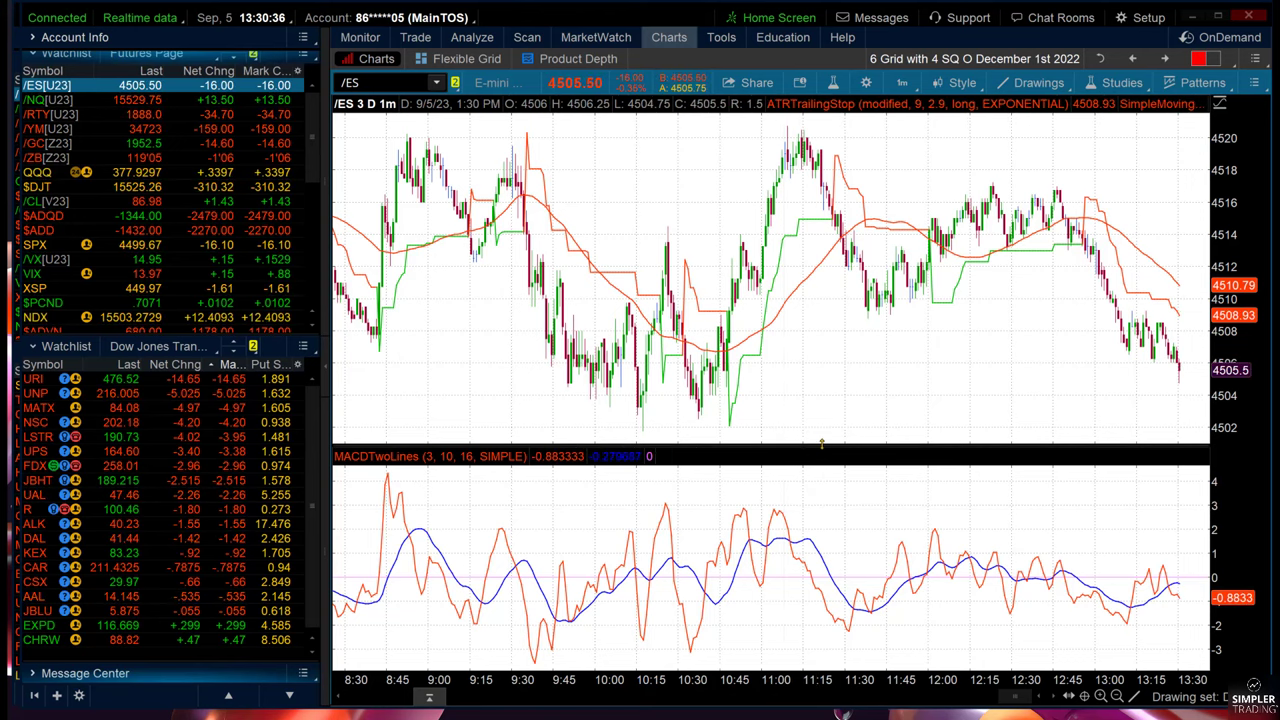
pyautogui.moveTo(817, 444); pyautogui.dragTo(810, 507)
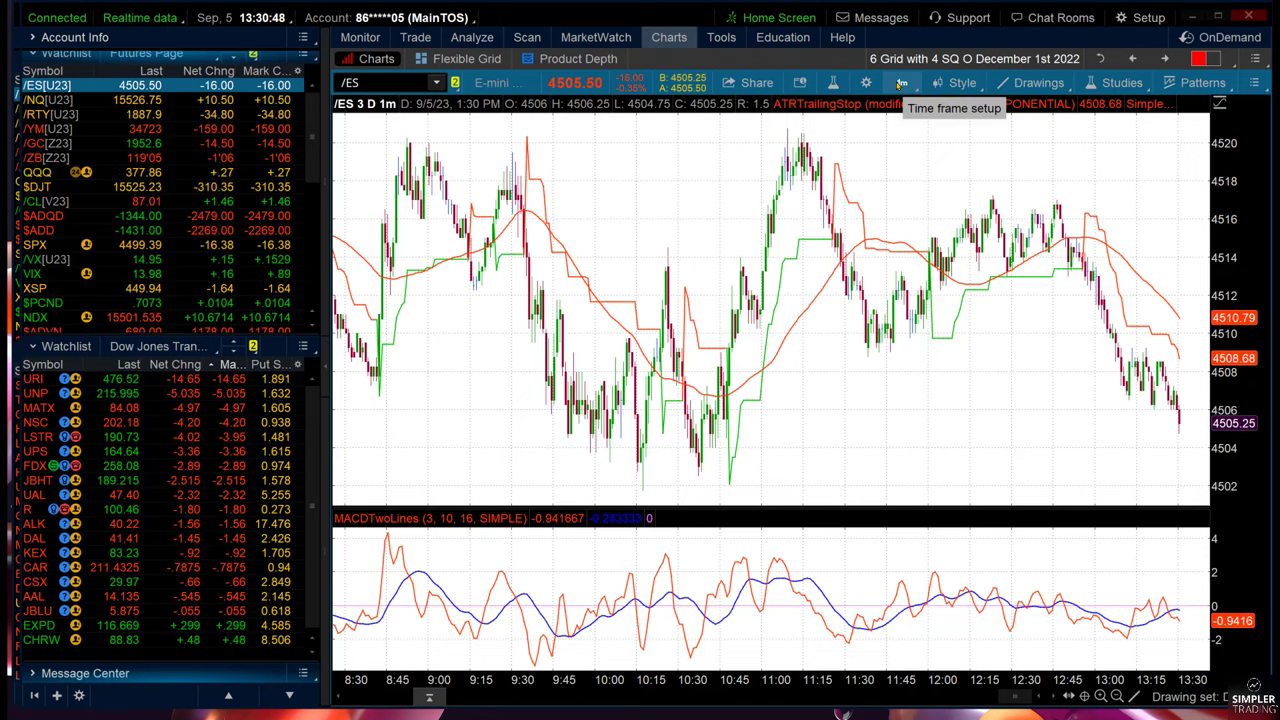
pyautogui.press('ctrl')
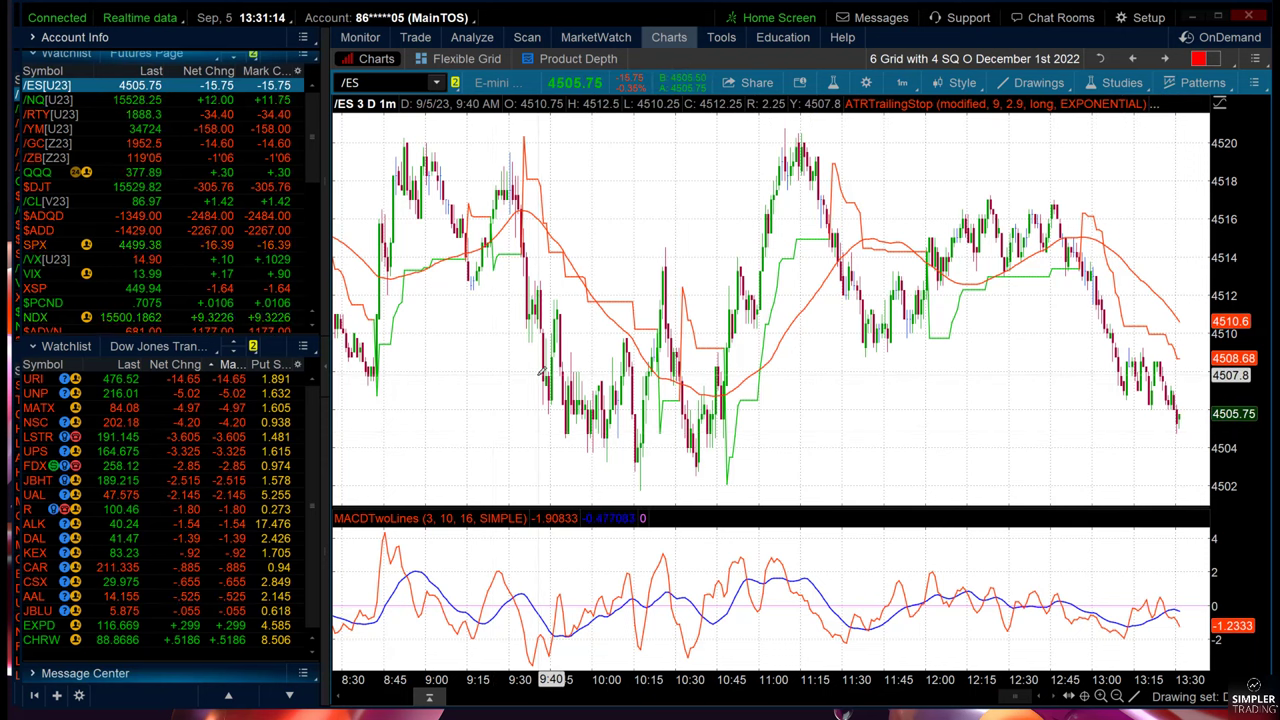
# - Examine the MACDTwoLines entry among the chart's added studies, then close the studies editor without changes
pyautogui.rightClick(561, 178)
pyautogui.moveTo(620, 703)
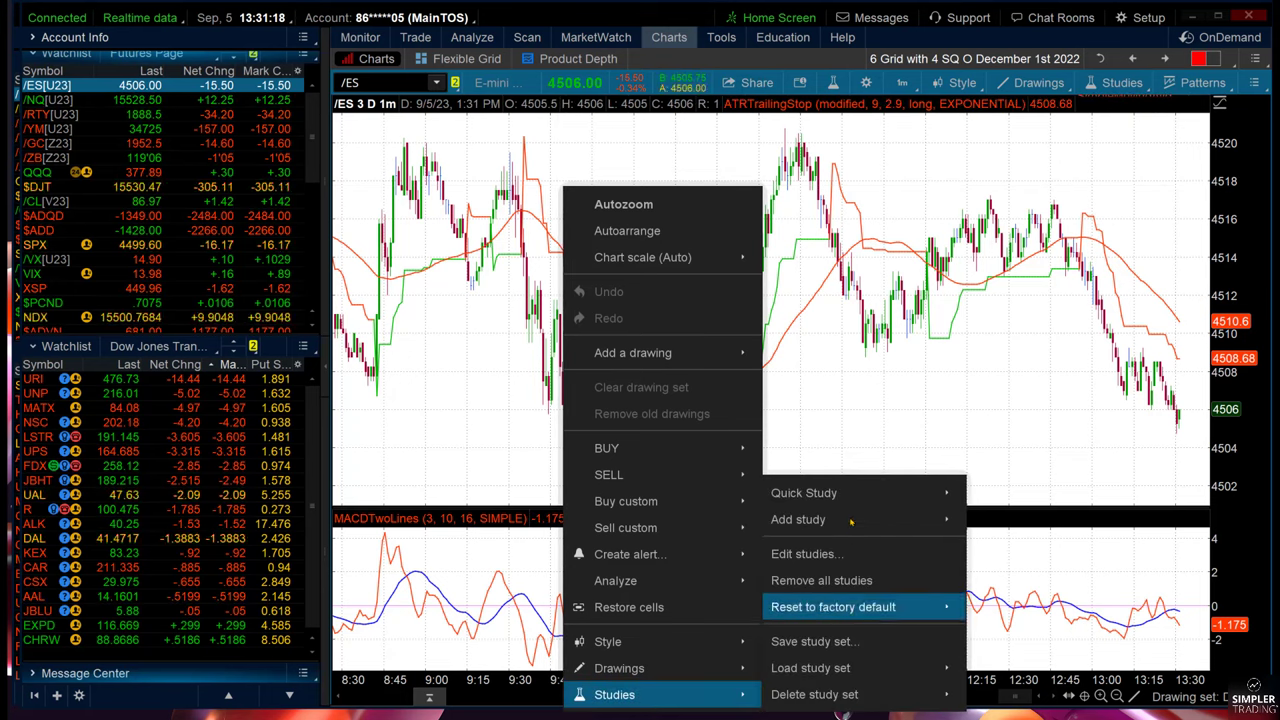
pyautogui.click(834, 553)
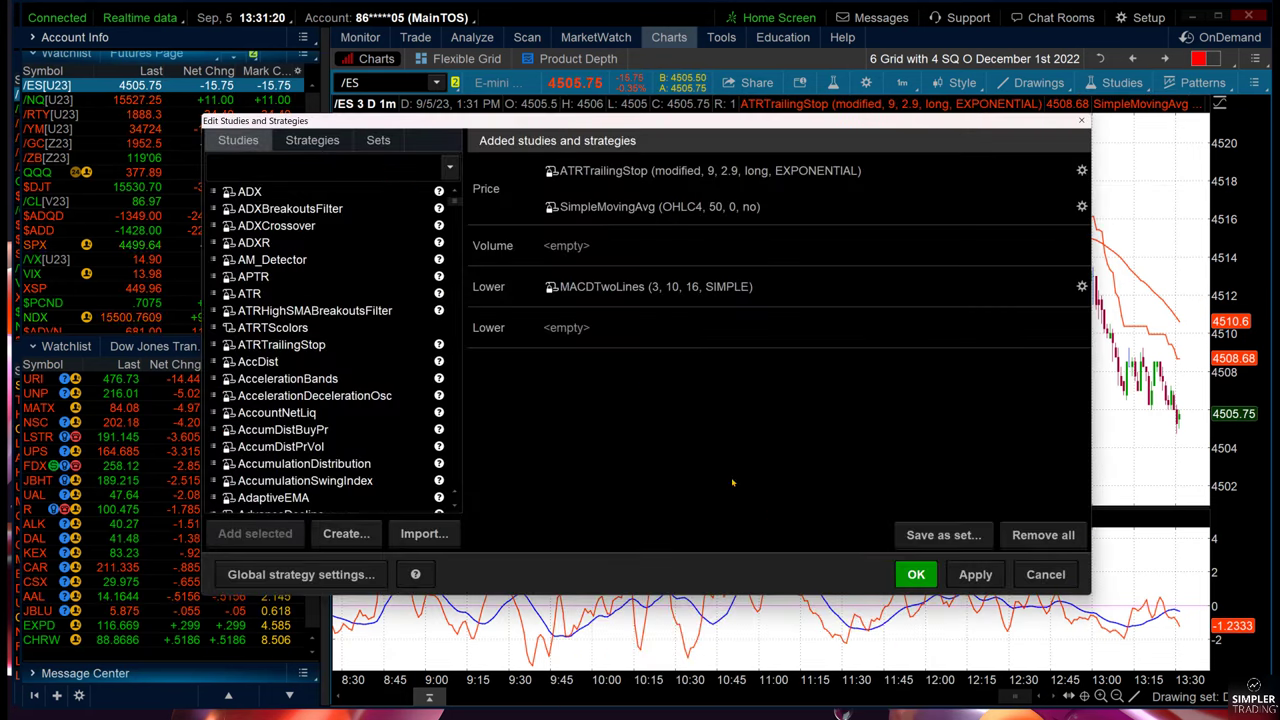
pyautogui.click(606, 296)
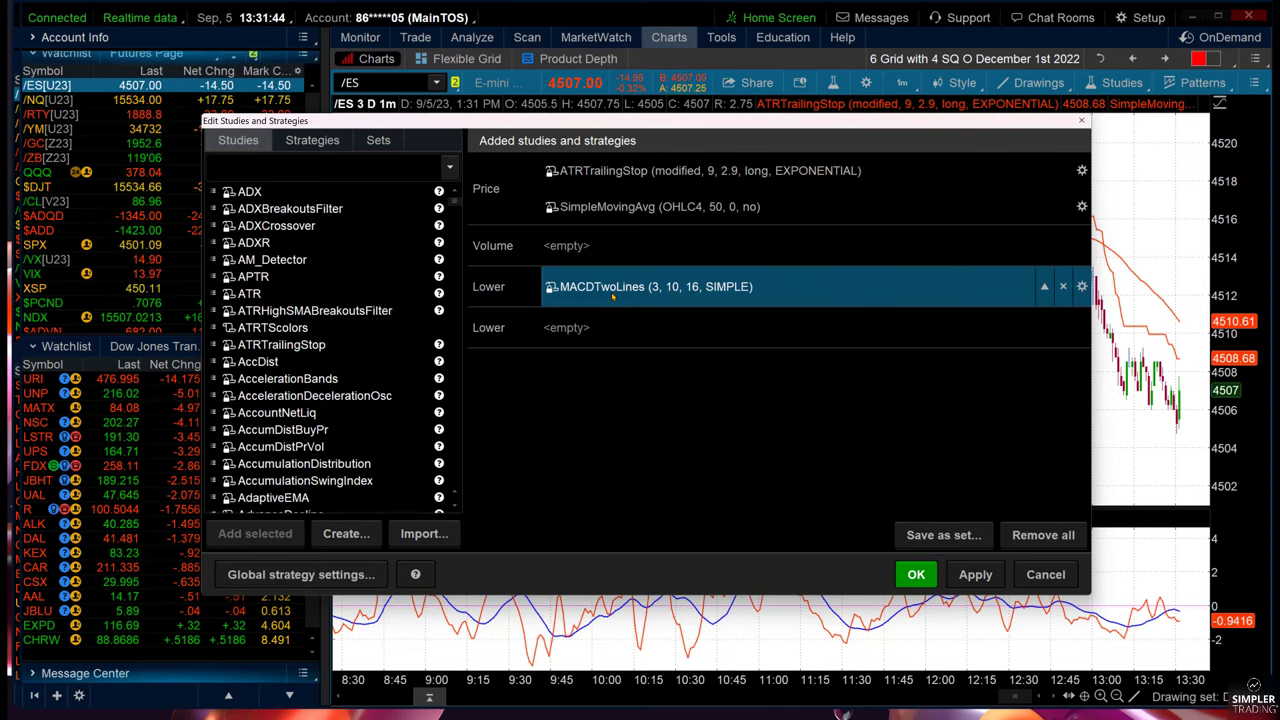
pyautogui.click(1045, 574)
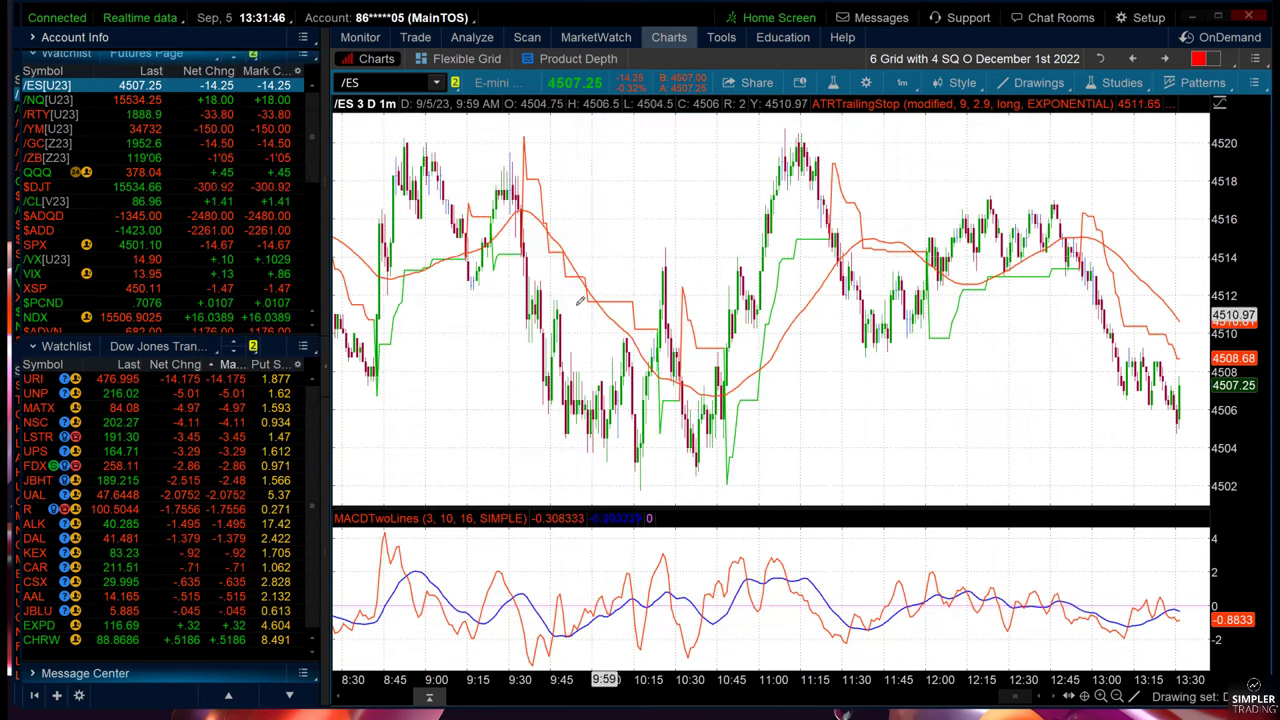
# - Review the MACDTwoLines study's length inputs and average type options, then close its settings and the studies editor without changes
pyautogui.rightClick(575, 197)
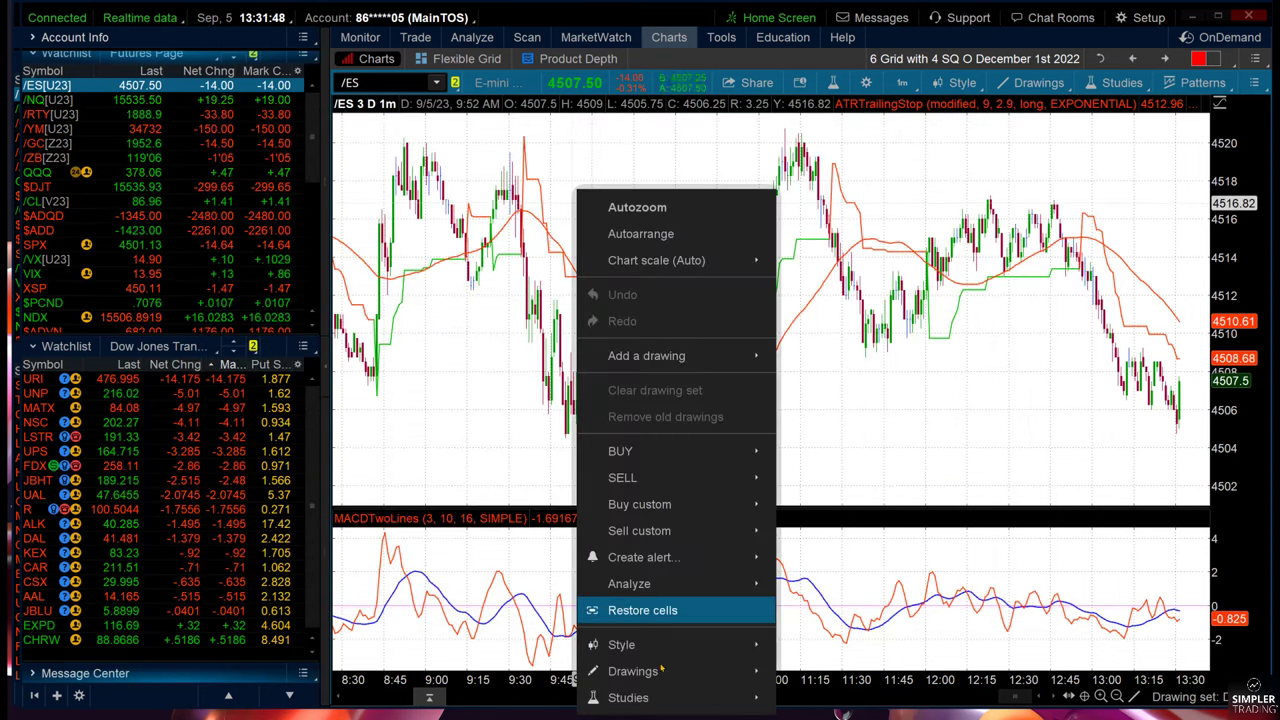
pyautogui.moveTo(628, 697)
pyautogui.click(820, 557)
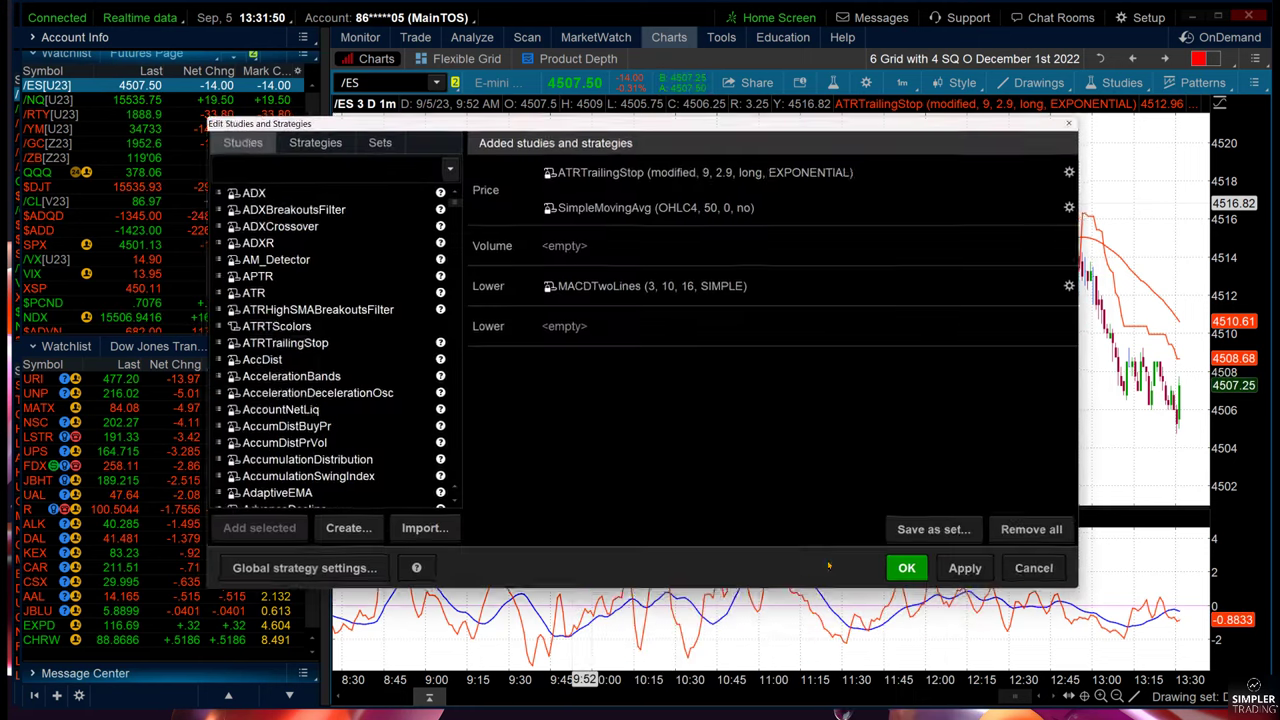
pyautogui.click(1081, 286)
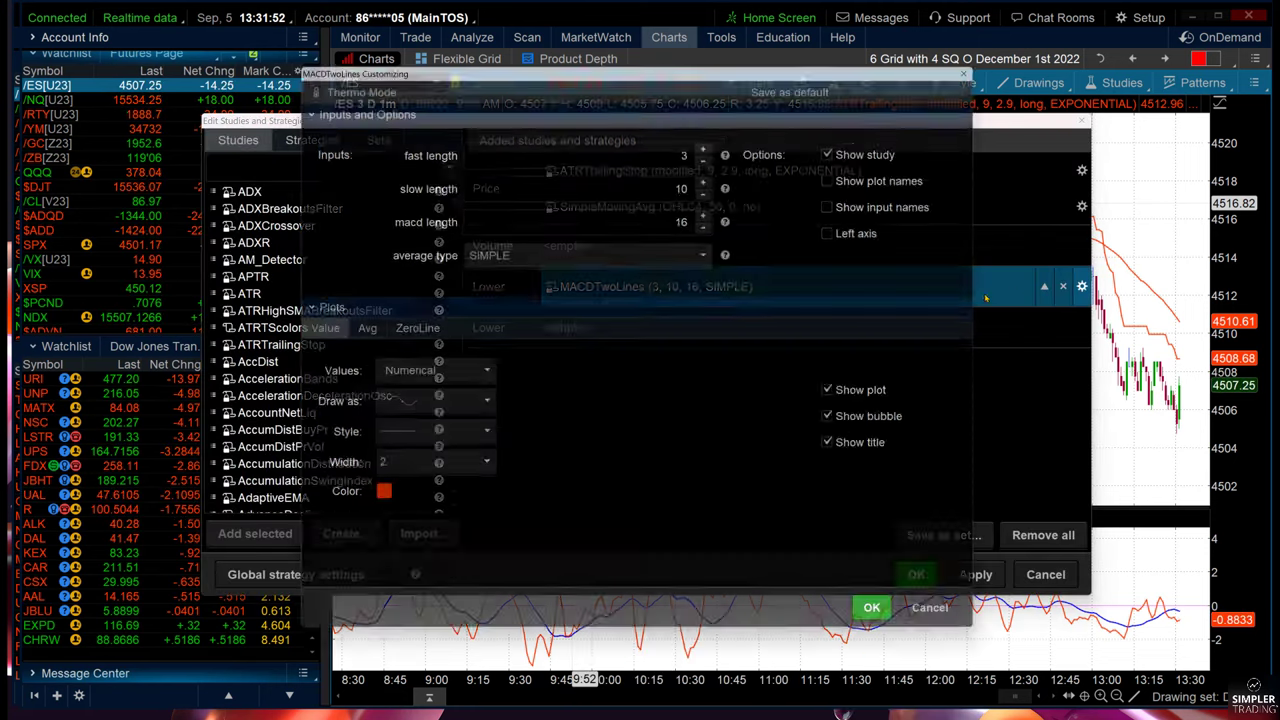
pyautogui.click(472, 257)
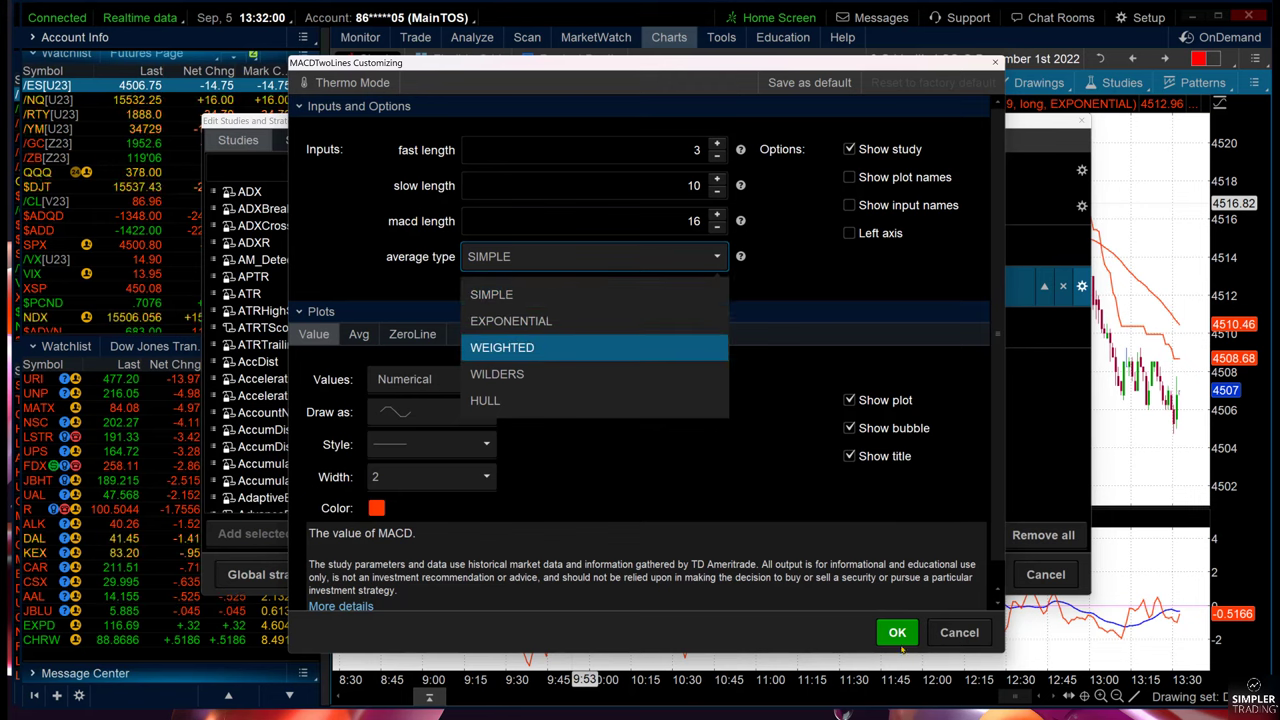
pyautogui.click(959, 632)
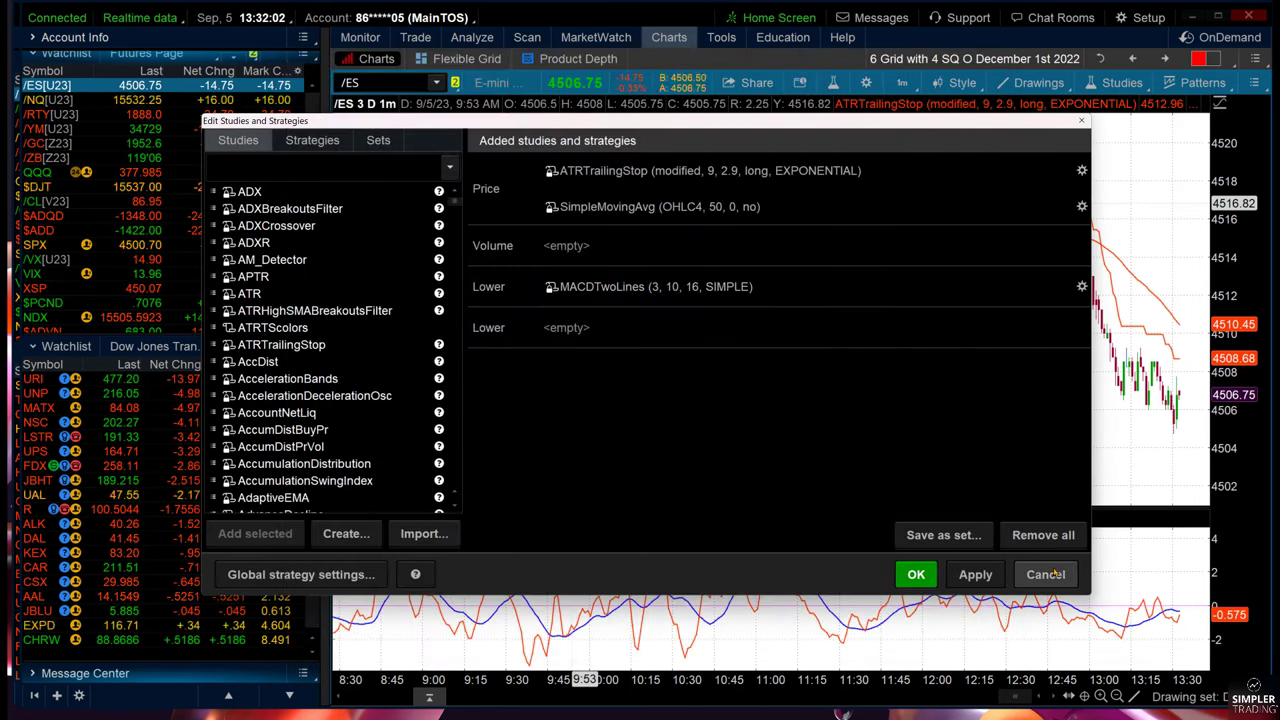
pyautogui.click(1046, 574)
# - Look through the available studies for MACDTwoLines and LBR_ThreeTenOscillator, then close the studies editor without changes
pyautogui.rightClick(583, 209)
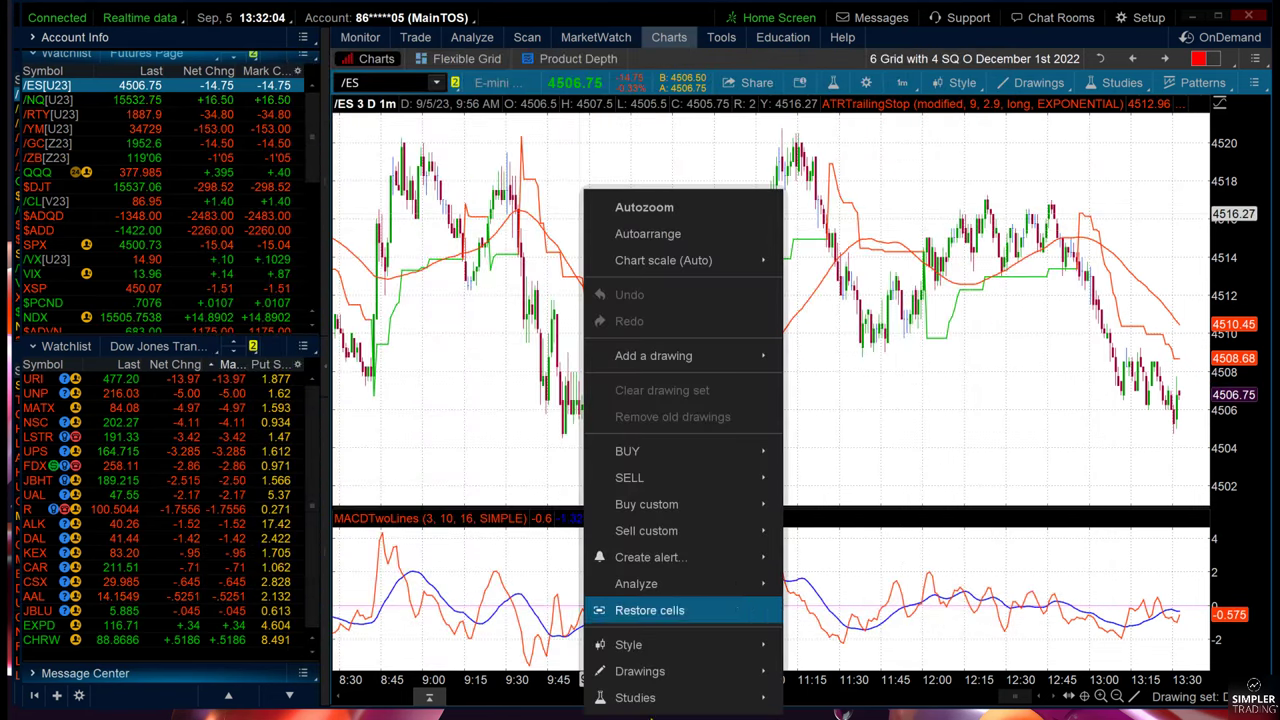
pyautogui.moveTo(640, 697)
pyautogui.click(826, 557)
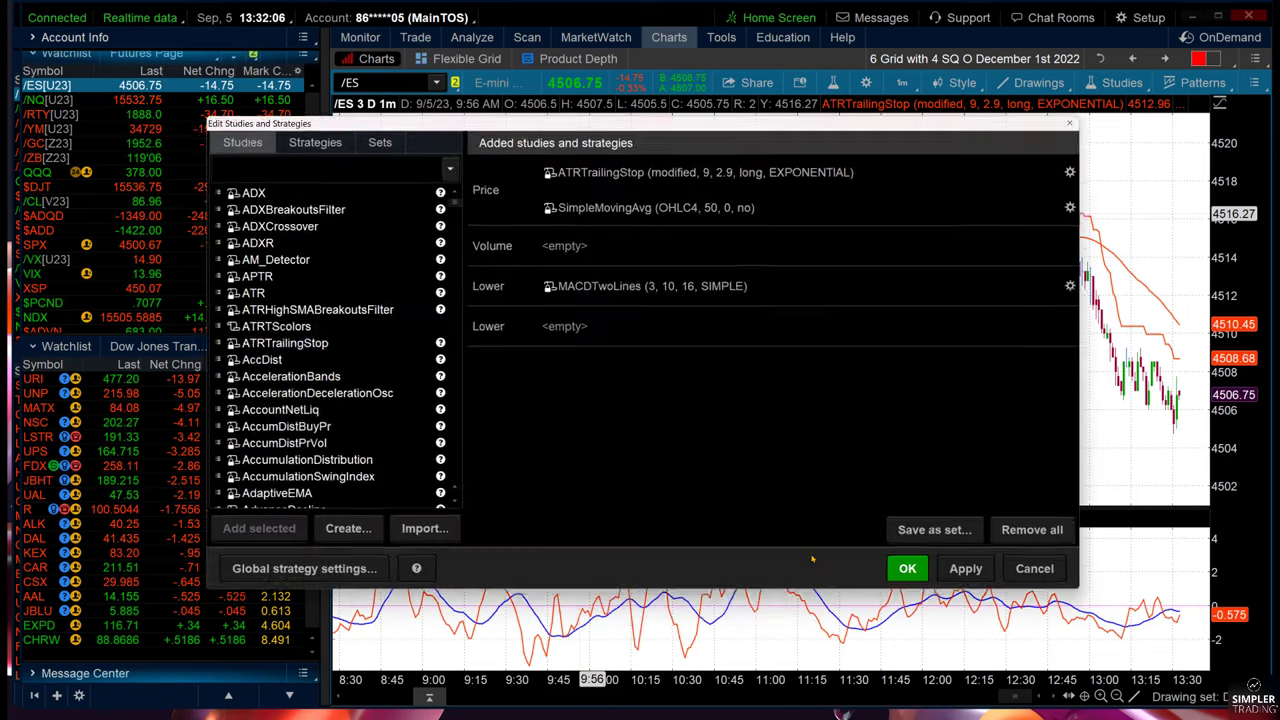
pyautogui.scroll(-5, 311, 357)
pyautogui.scroll(-20, 311, 357)
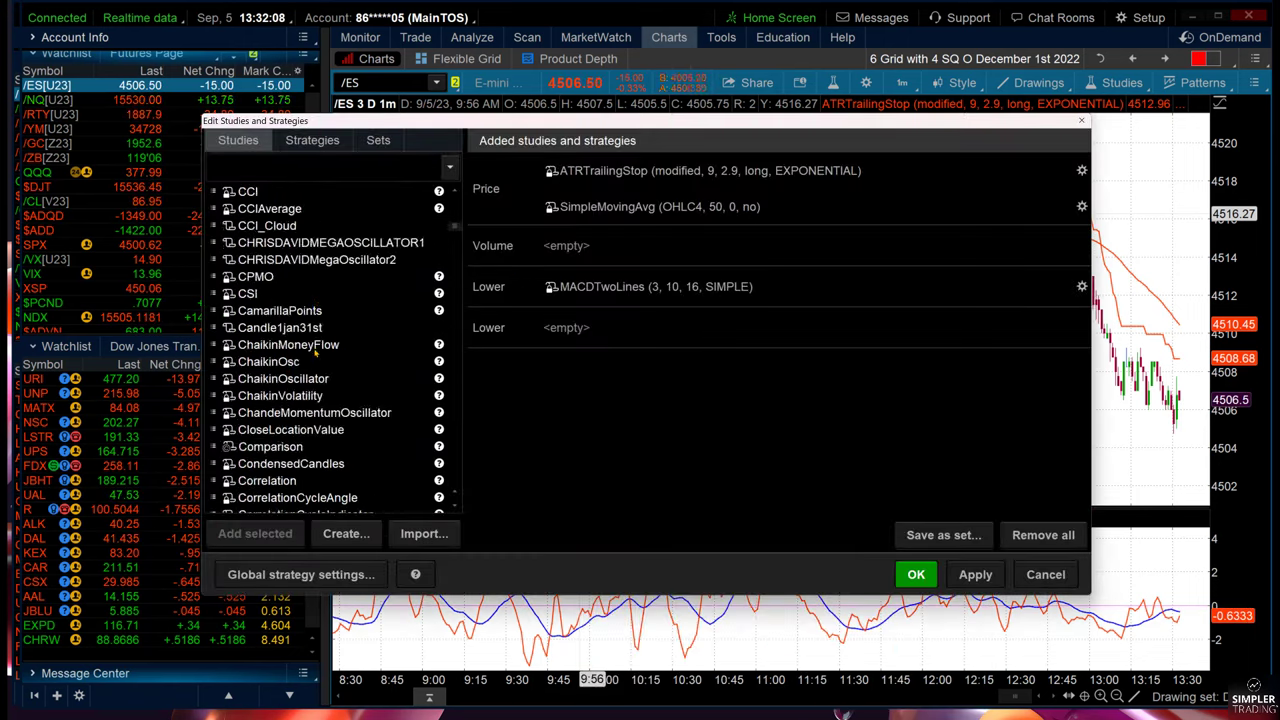
pyautogui.scroll(-20, 315, 348)
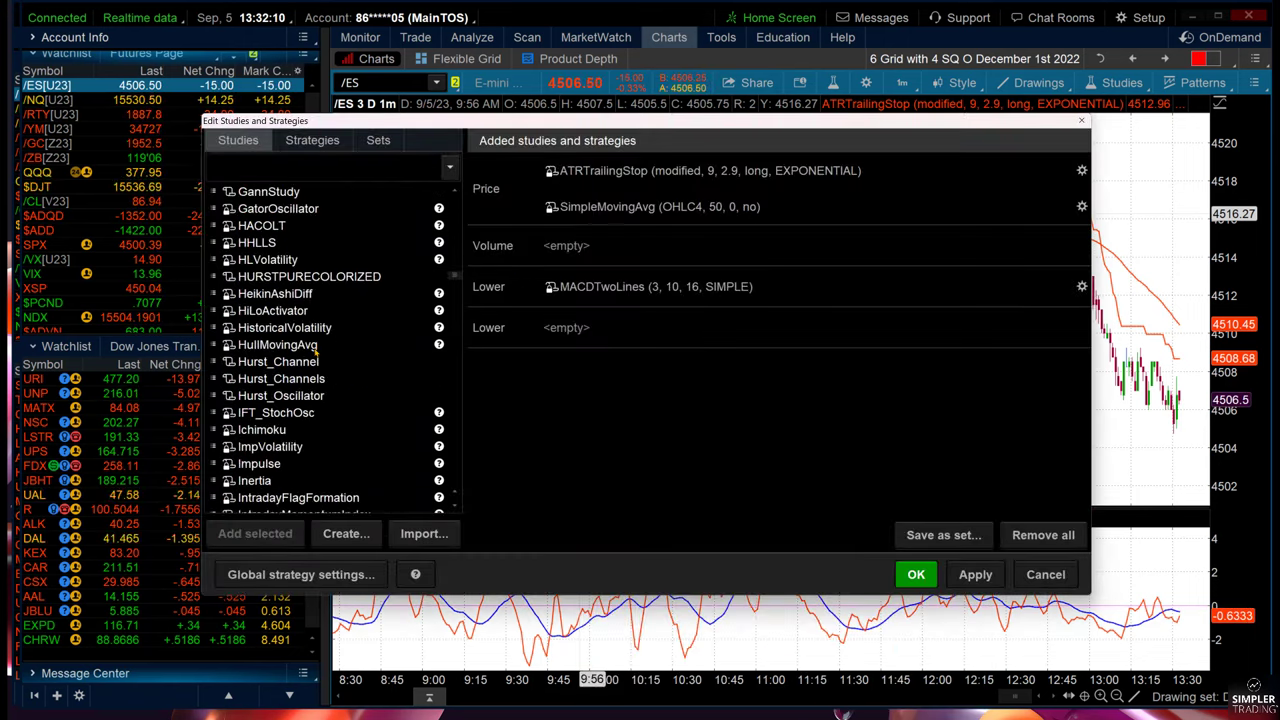
pyautogui.scroll(-5, 315, 350)
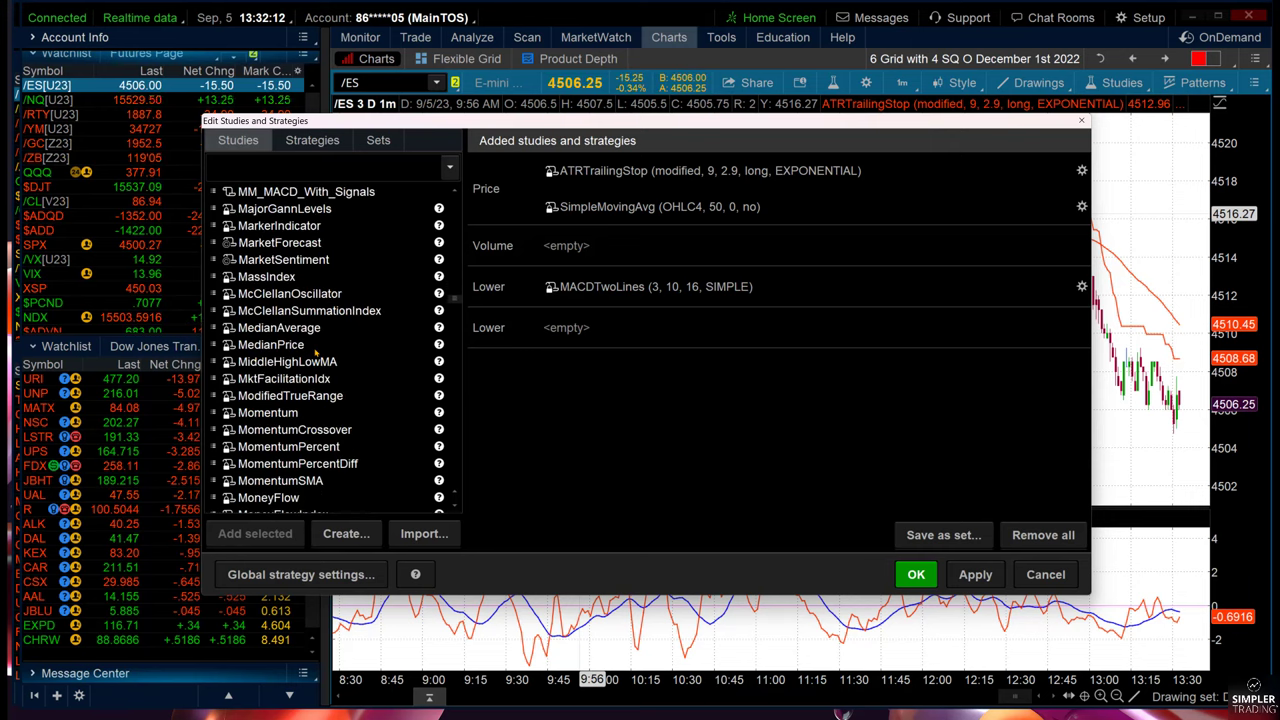
pyautogui.scroll(3, 315, 350)
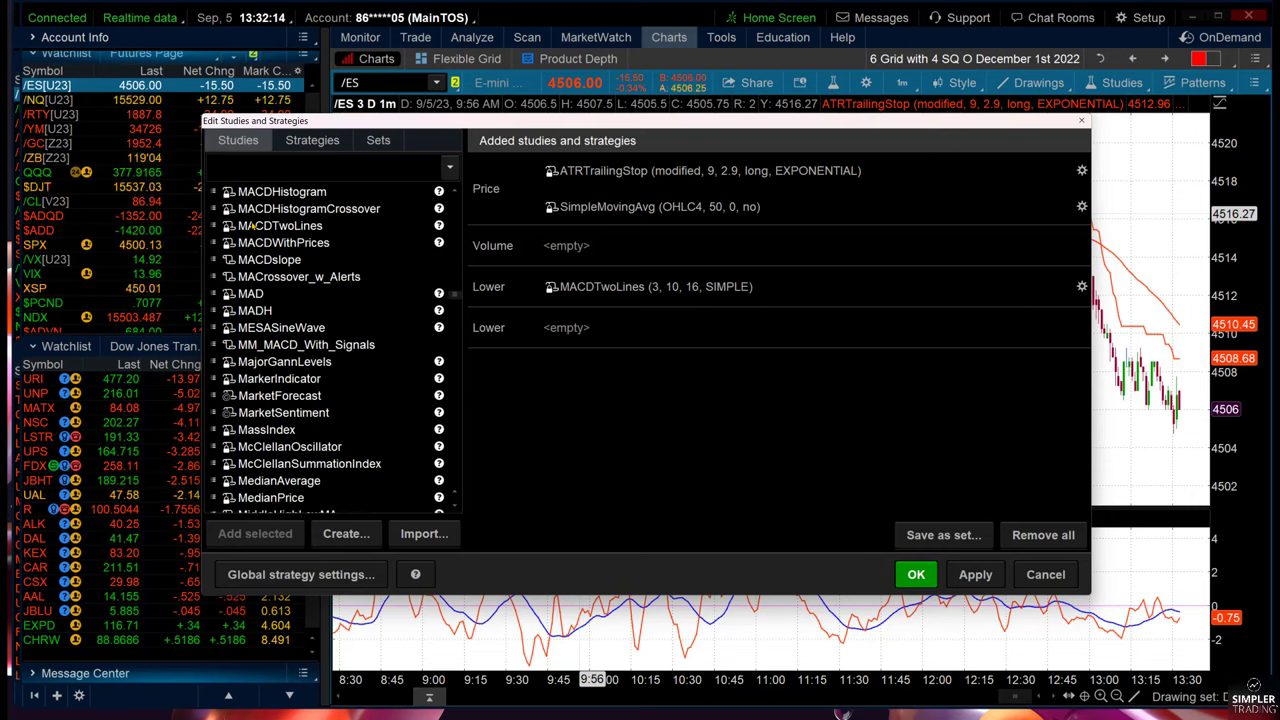
pyautogui.scroll(1, 244, 224)
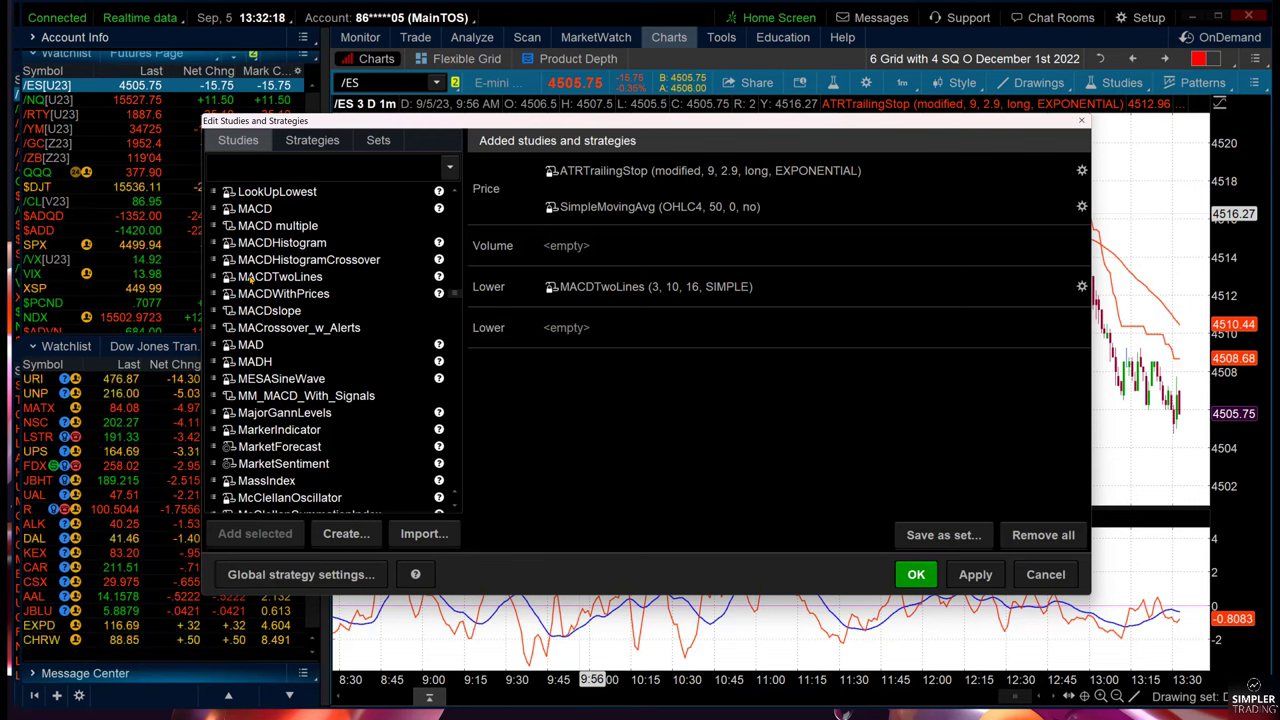
pyautogui.scroll(10, 252, 279)
pyautogui.scroll(-5, 251, 279)
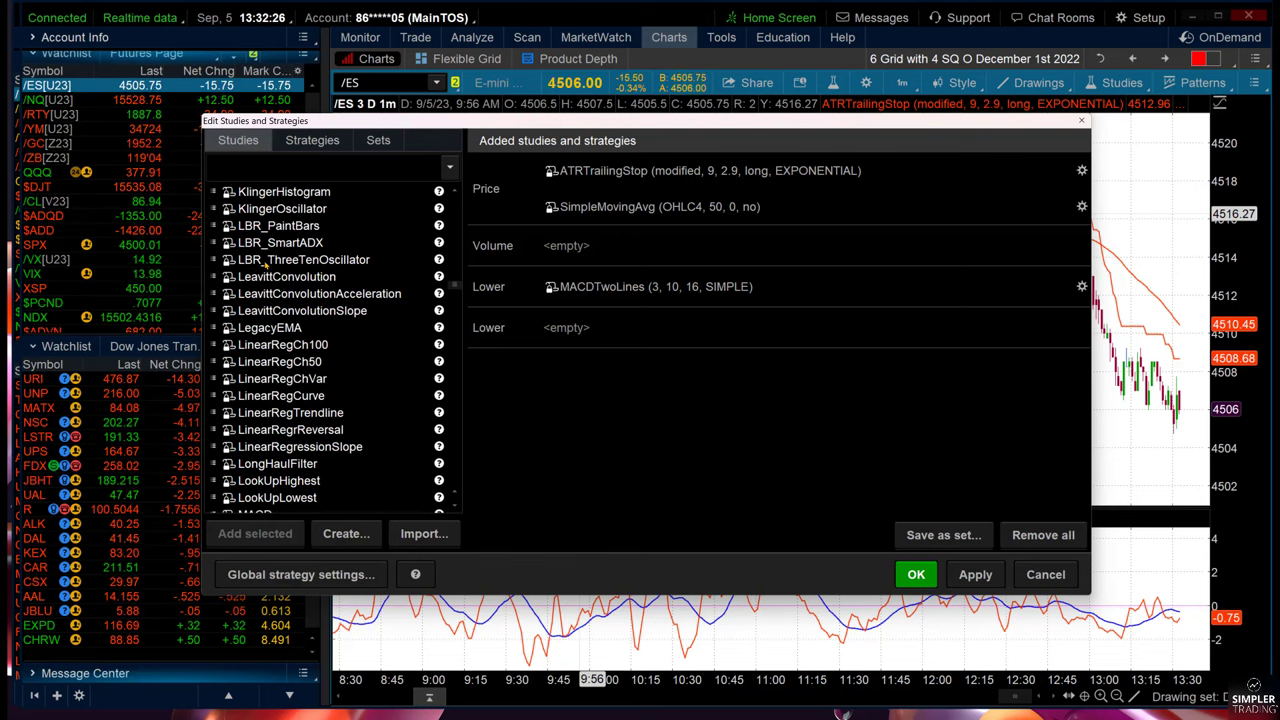
pyautogui.click(718, 287)
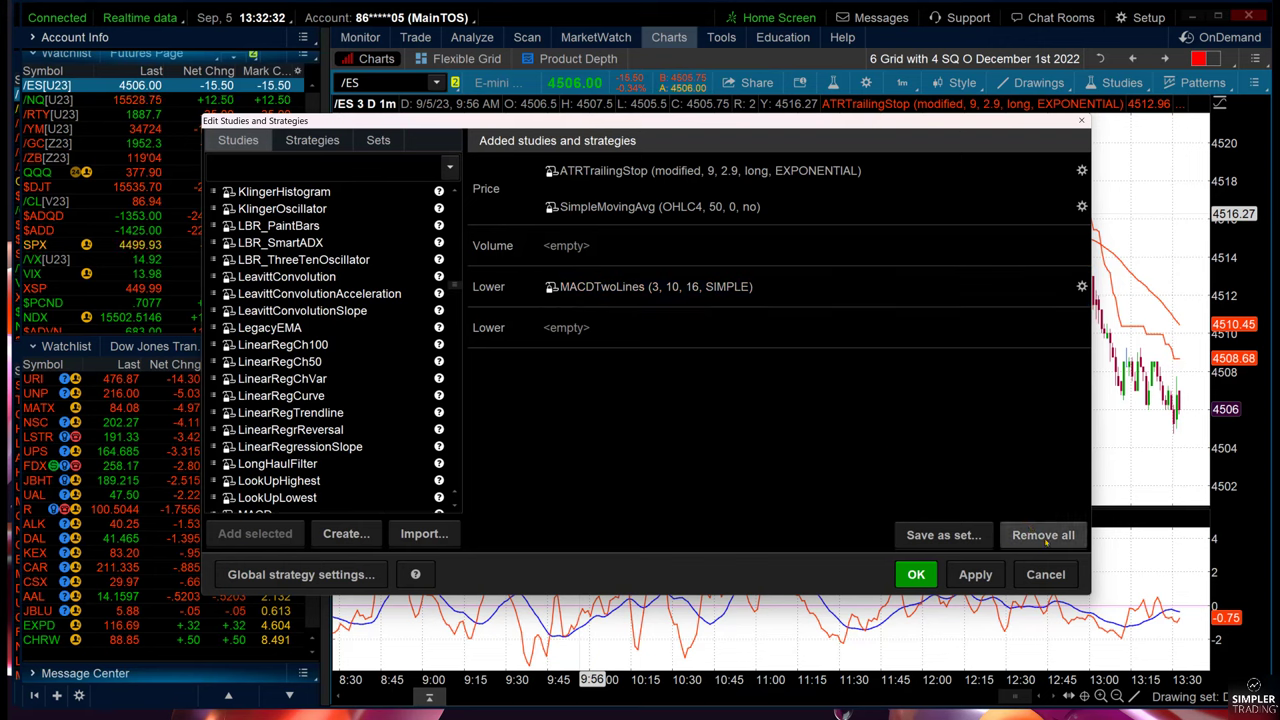
pyautogui.click(1046, 573)
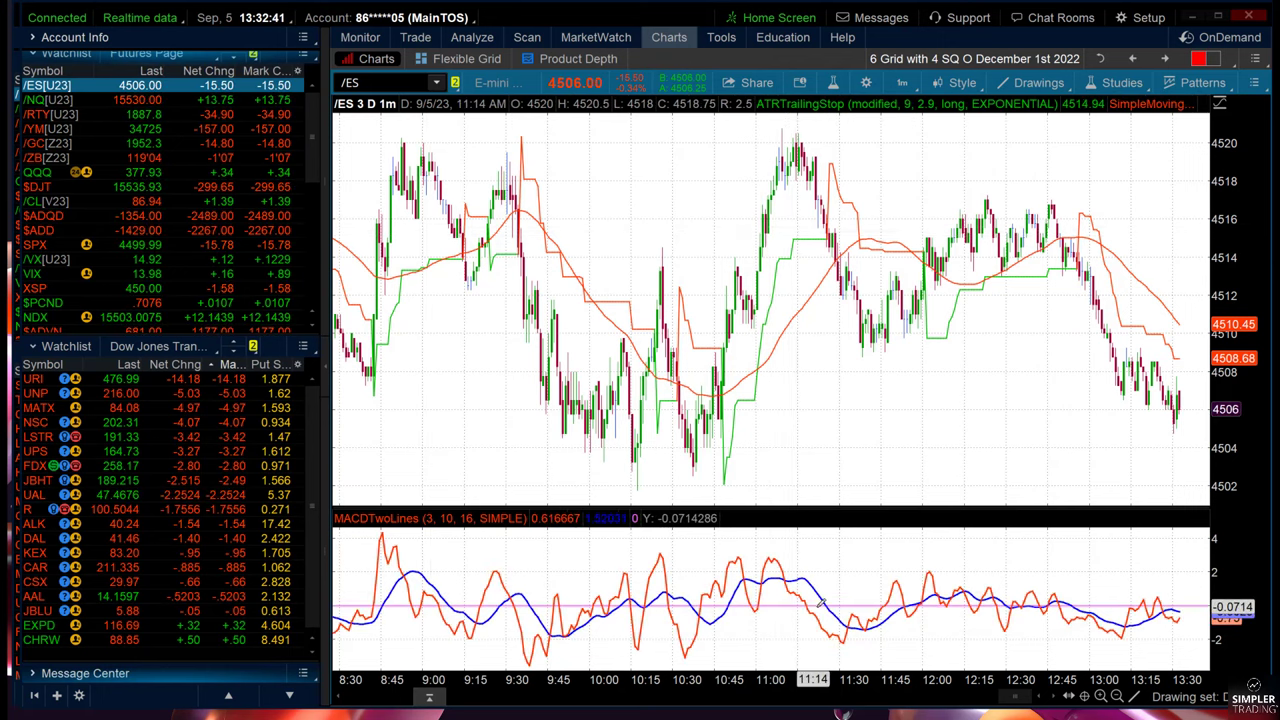
# - Add a second MACDTwoLines study with its default settings to the chart's list of added studies
pyautogui.rightClick(451, 605)
pyautogui.moveTo(505, 697)
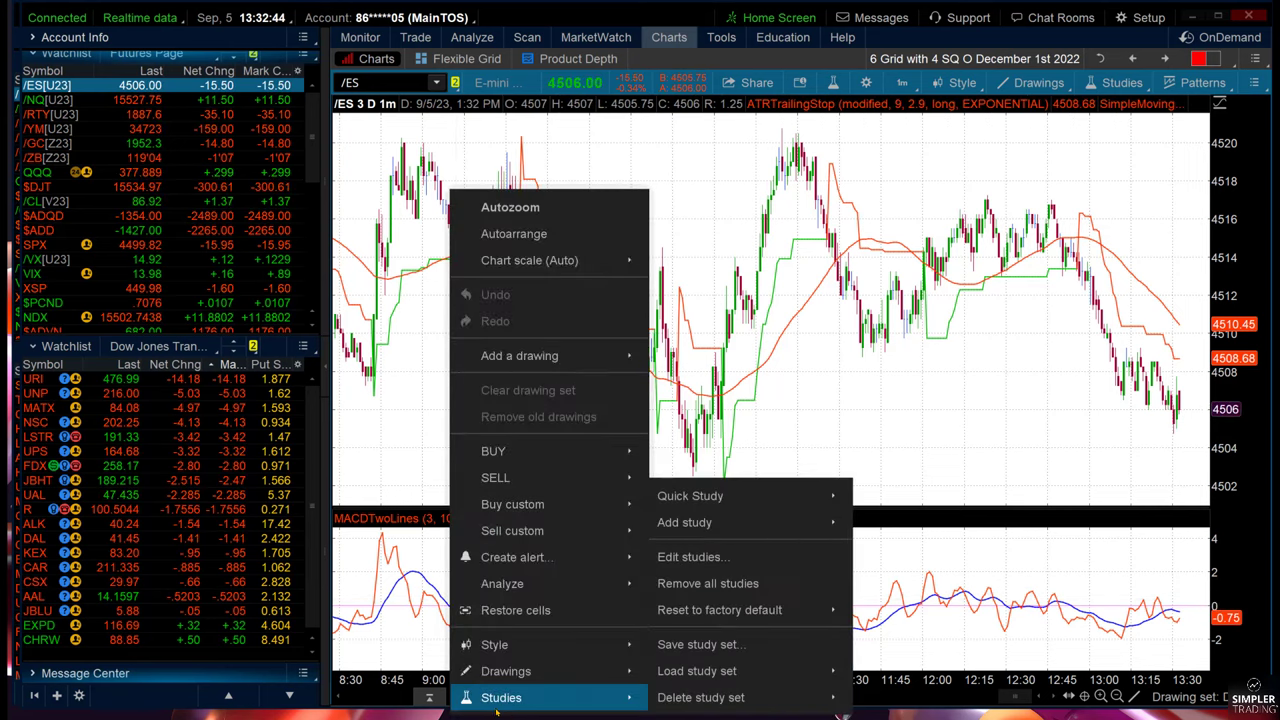
pyautogui.click(700, 555)
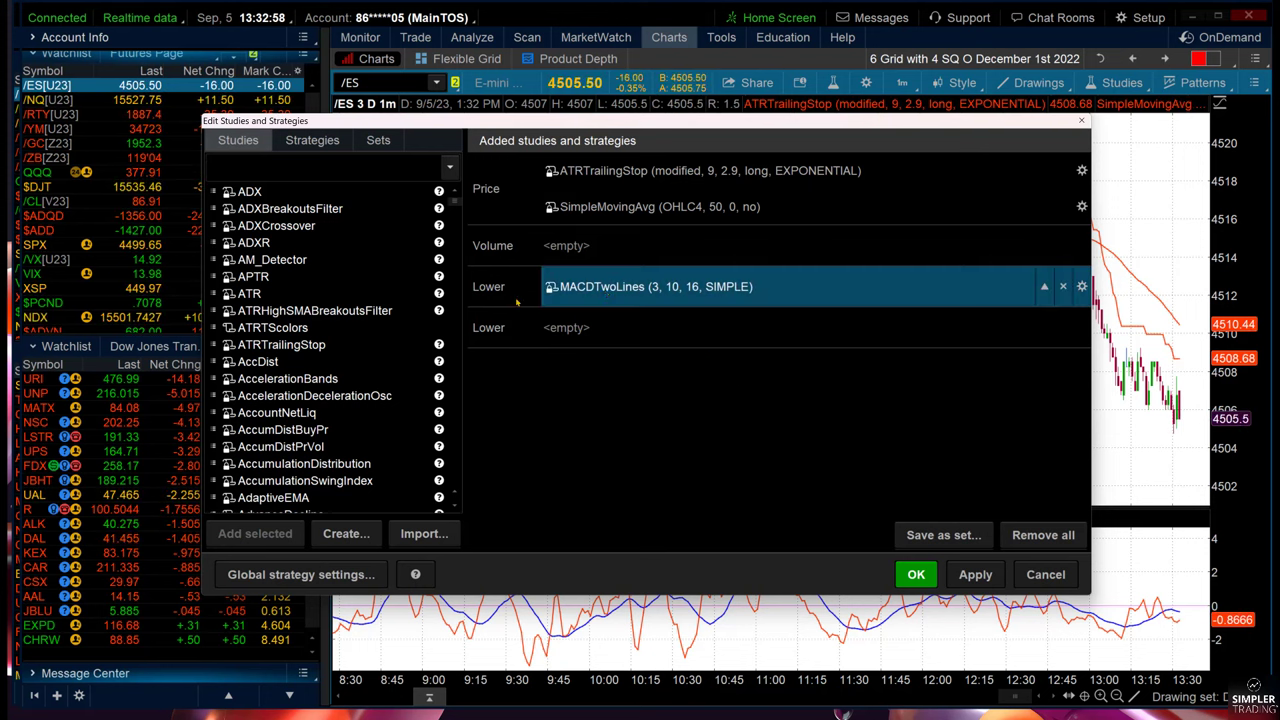
pyautogui.scroll(-15, 316, 348)
pyautogui.scroll(-20, 316, 348)
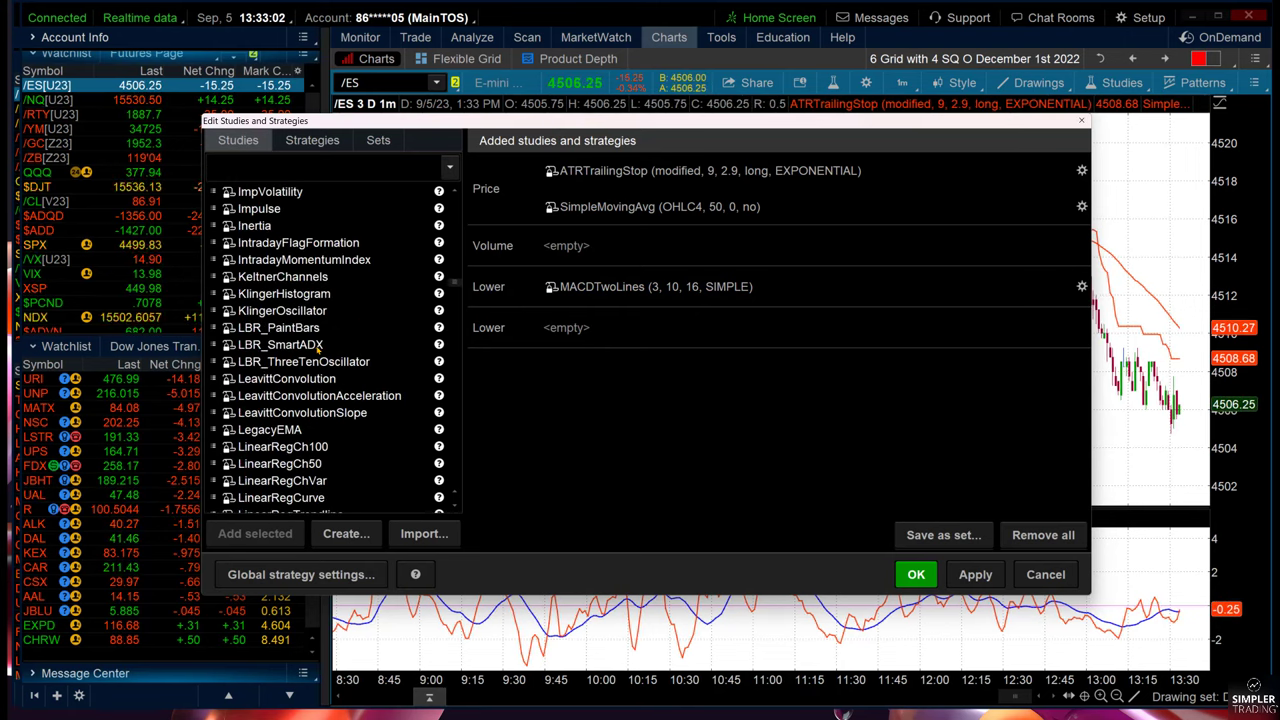
pyautogui.scroll(-6, 318, 347)
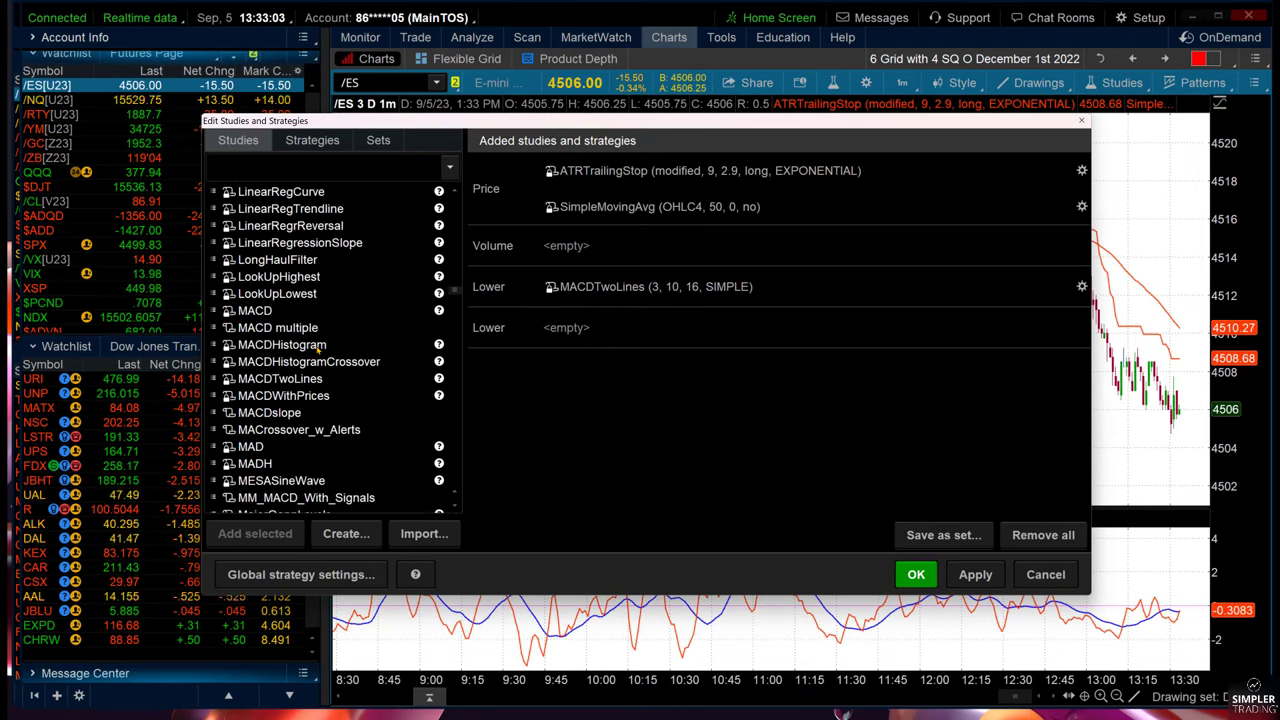
pyautogui.doubleClick(276, 380)
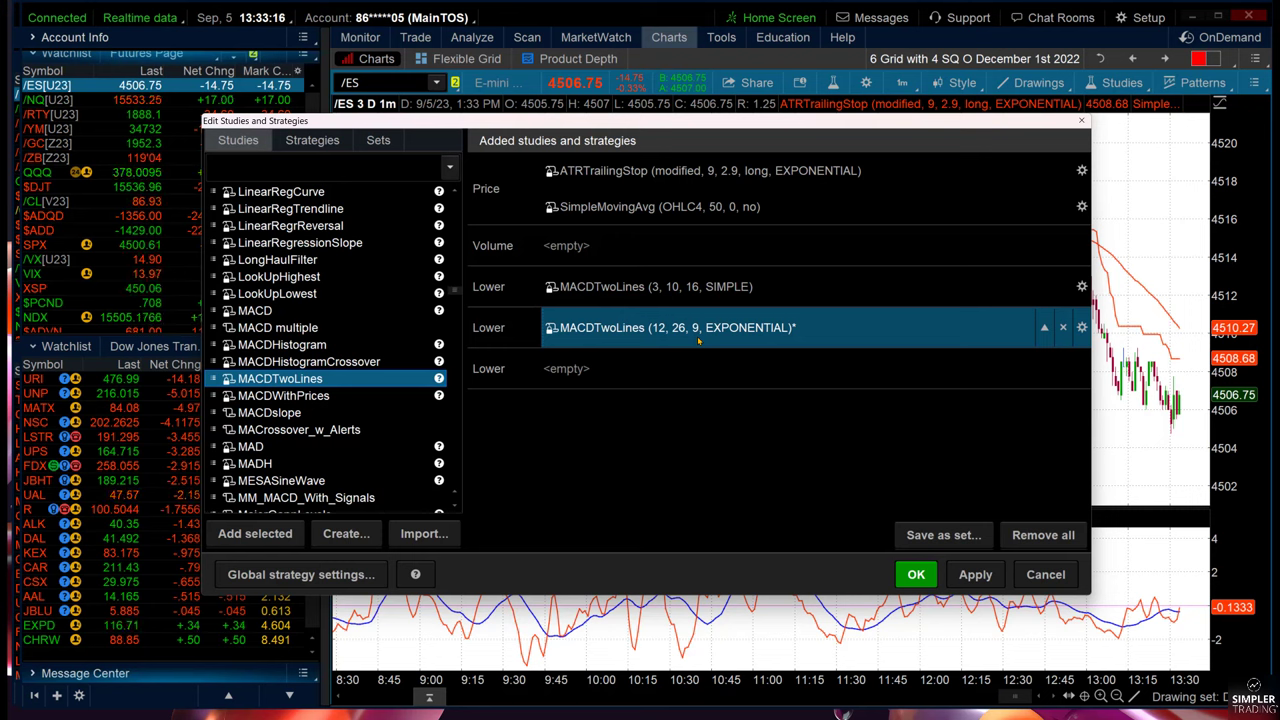
# - Compare the default MACDTwoLines entry with the 3, 10, 16, SIMPLE one and discard the studies editor's changes
pyautogui.click(680, 287)
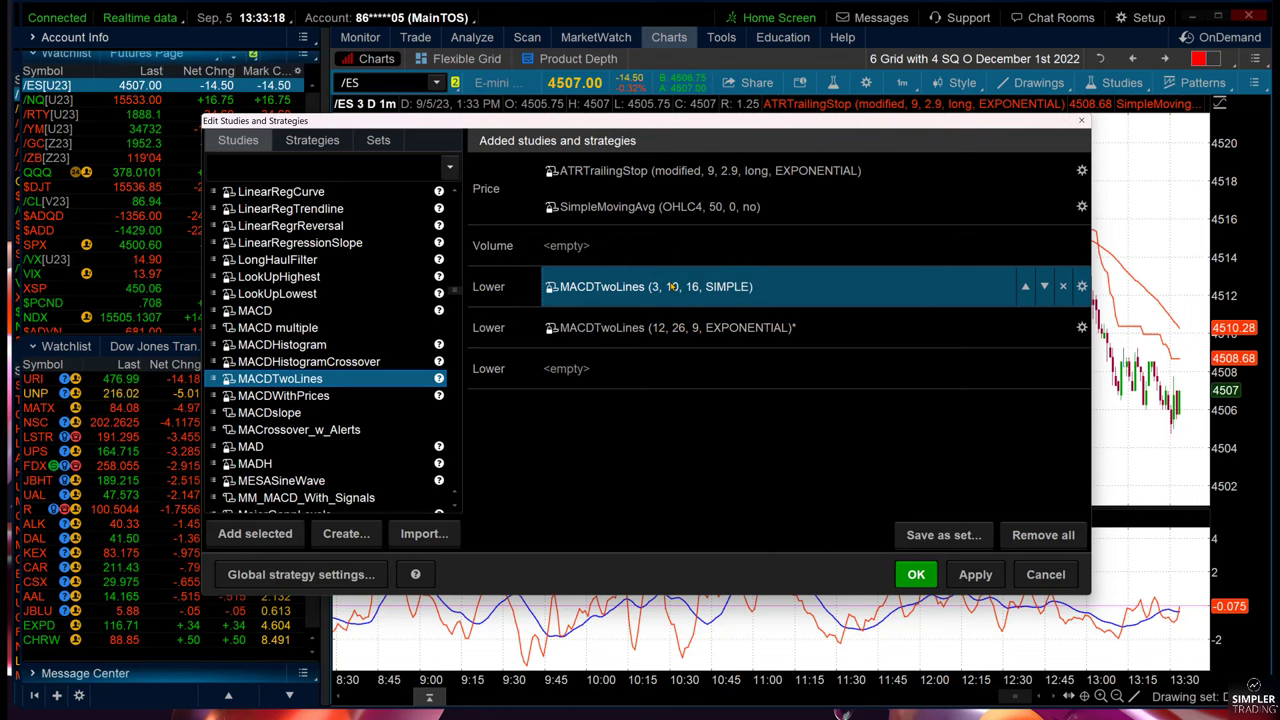
pyautogui.click(673, 327)
pyautogui.click(665, 290)
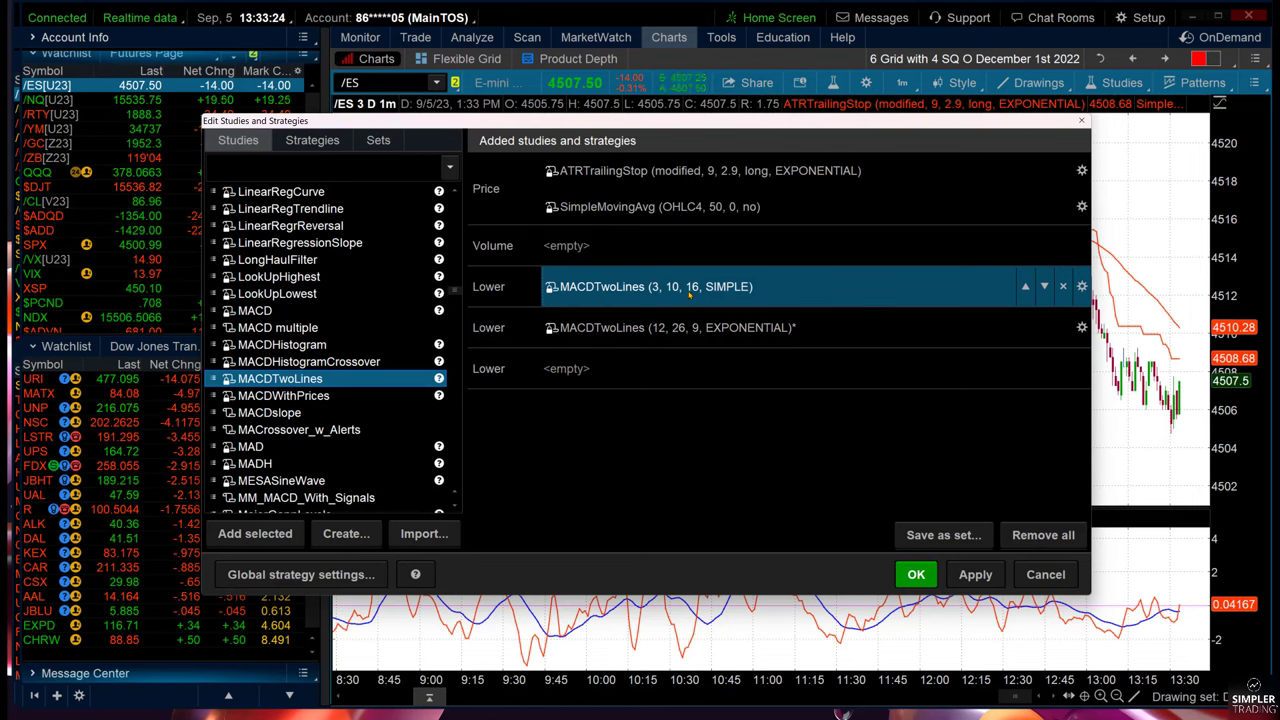
pyautogui.click(1045, 574)
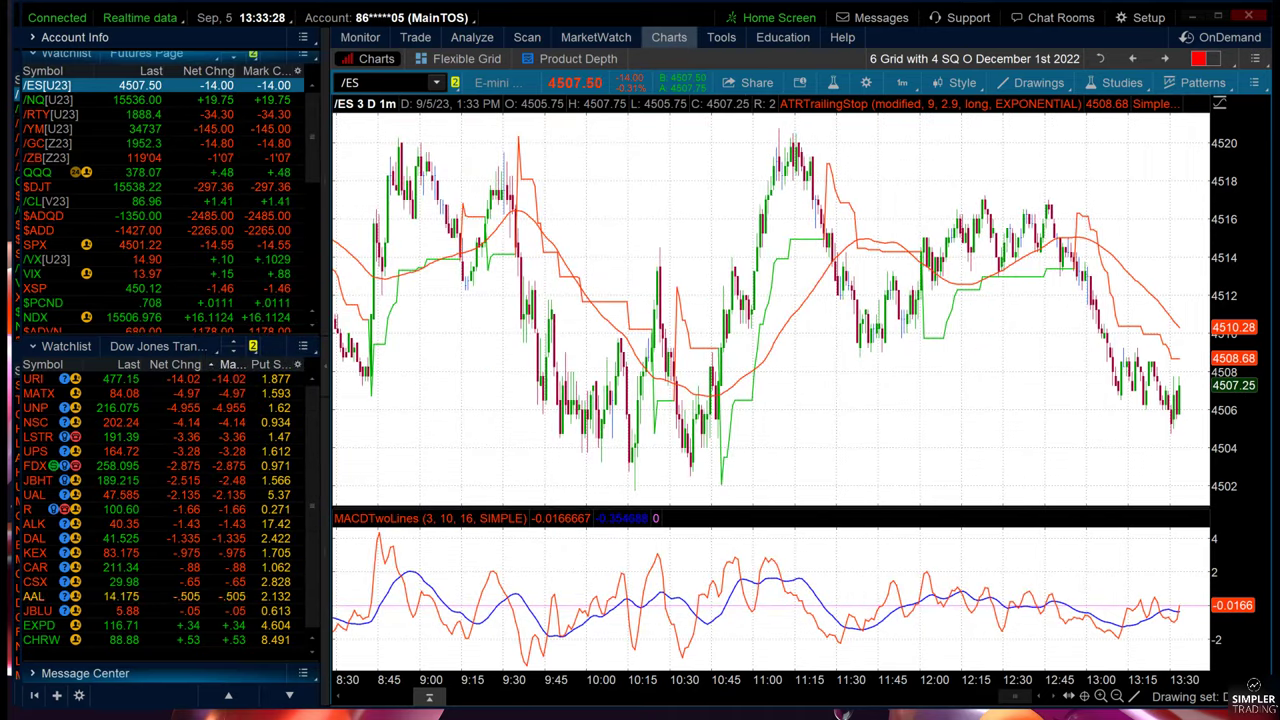
# - Switch to TradingView and search its indicators, metrics and strategies for "macd"
pyautogui.hotkey('alt', 'Tab')
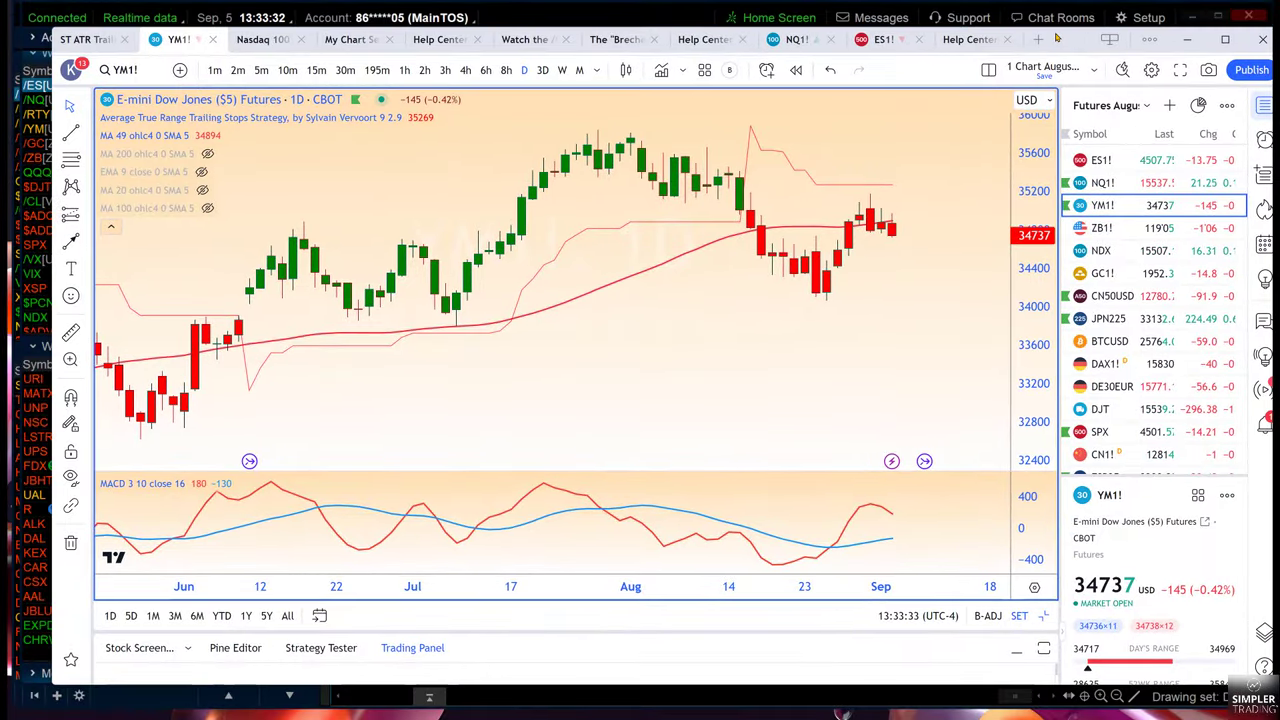
pyautogui.click(661, 72)
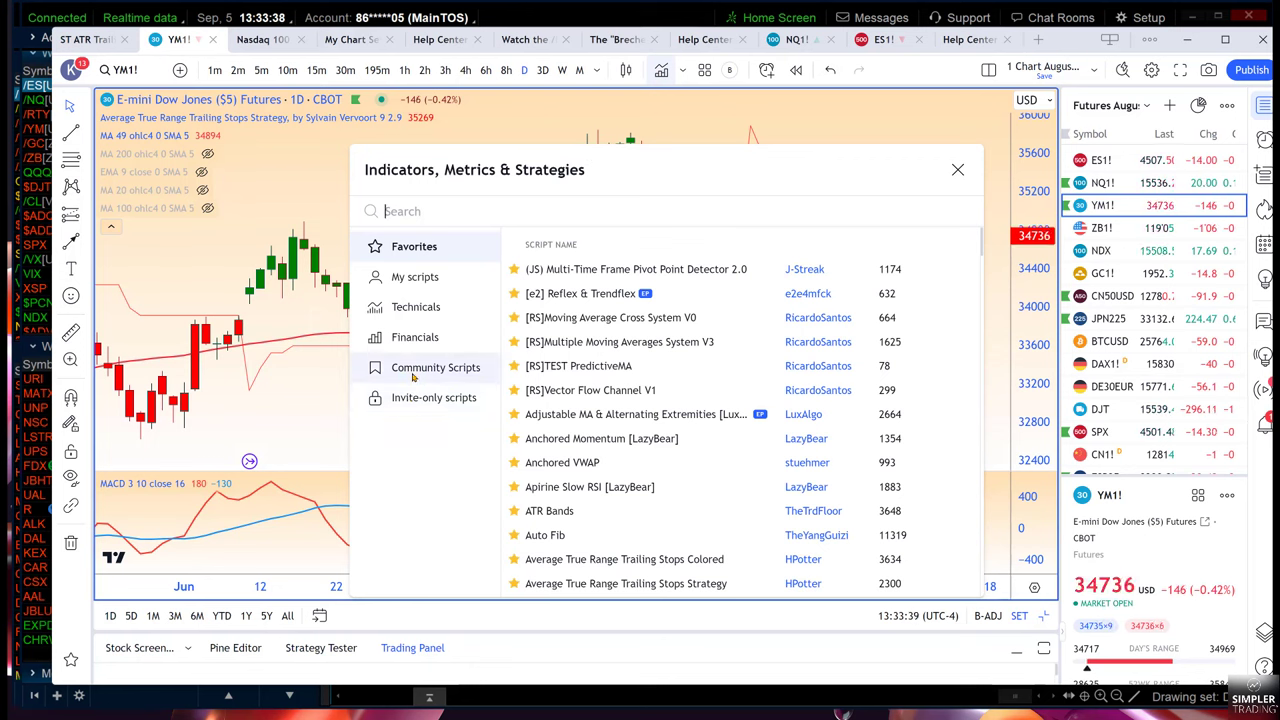
pyautogui.click(413, 370)
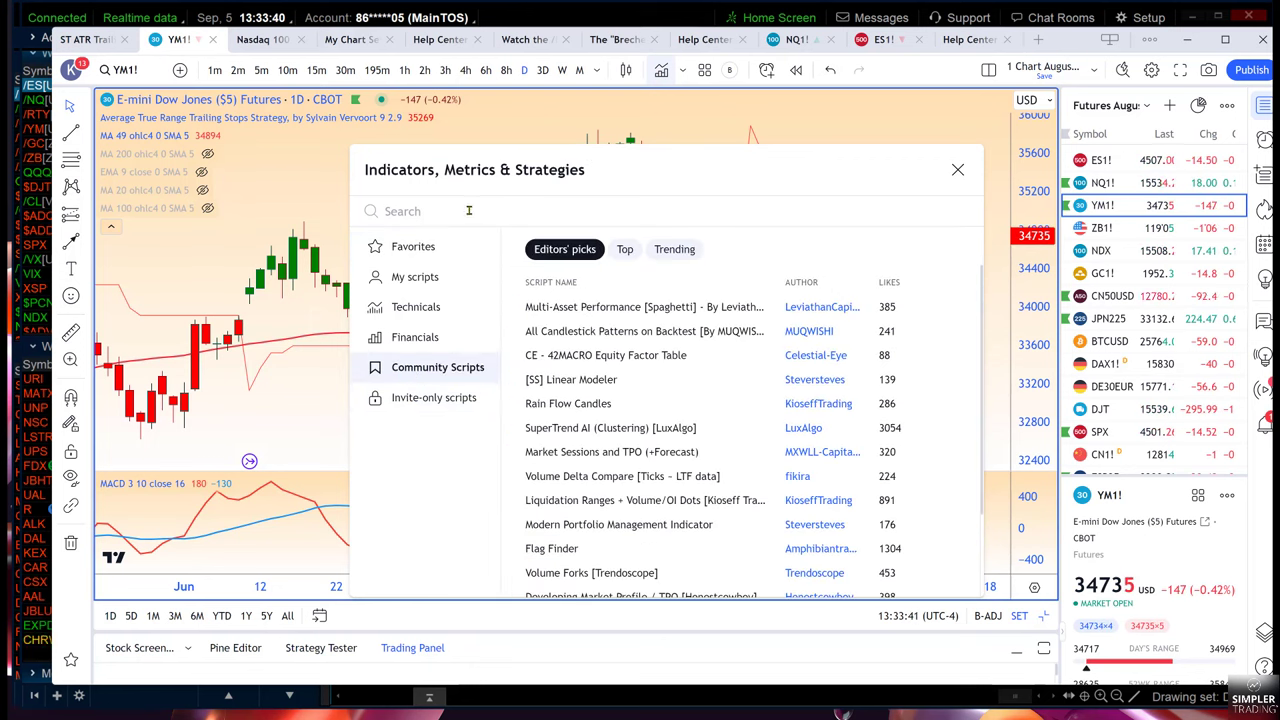
pyautogui.write('macd')
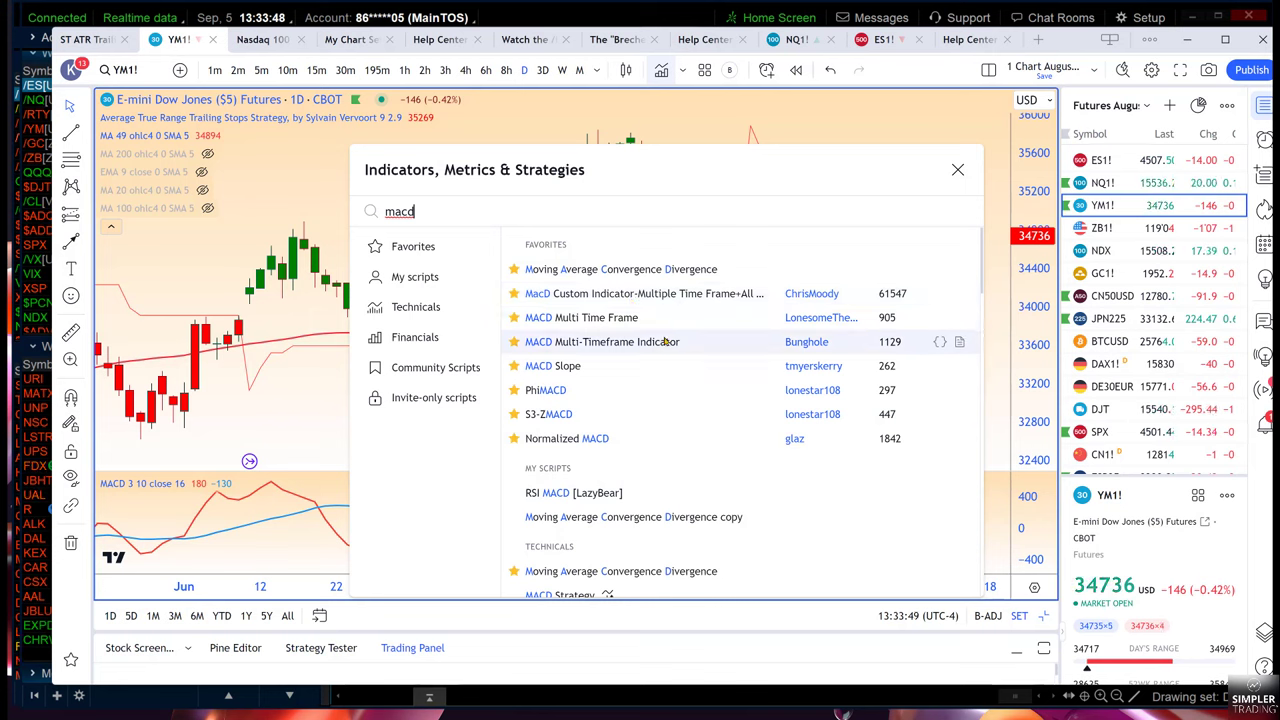
# - Look through the macd search results, close the search, and review the existing MACD indicator's style and input settings without changes
pyautogui.scroll(-2, 665, 341)
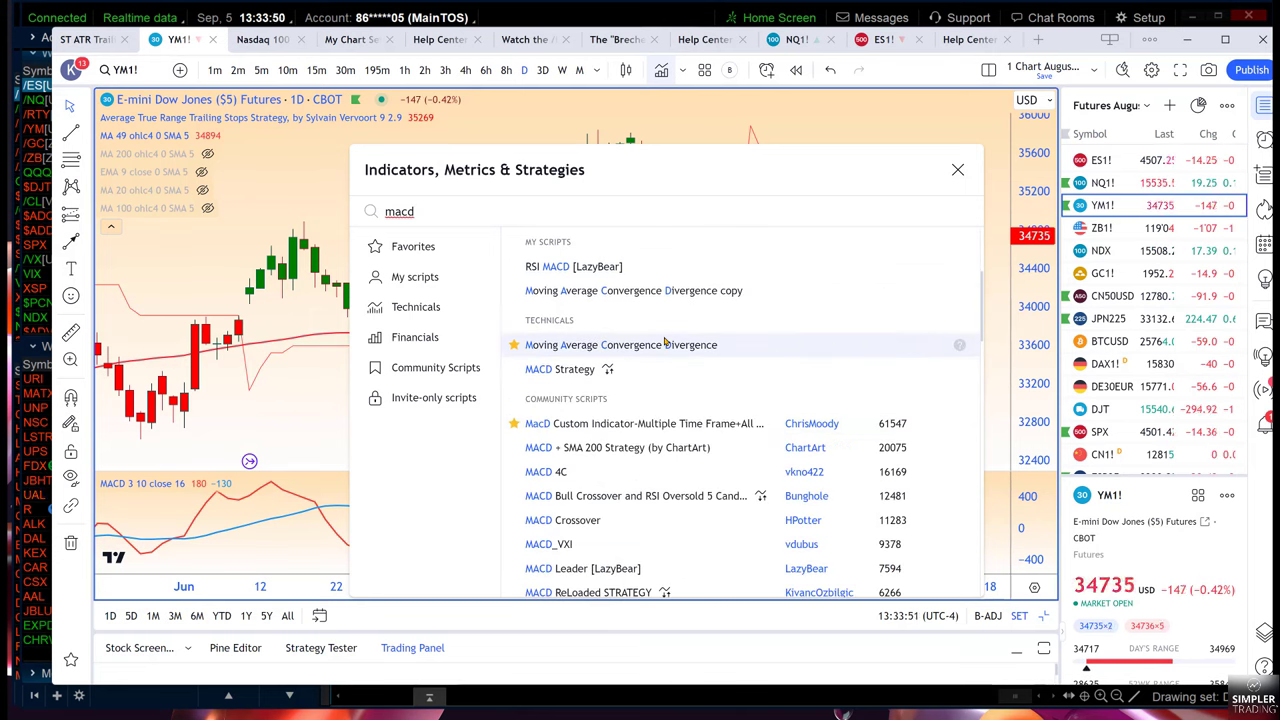
pyautogui.click(957, 171)
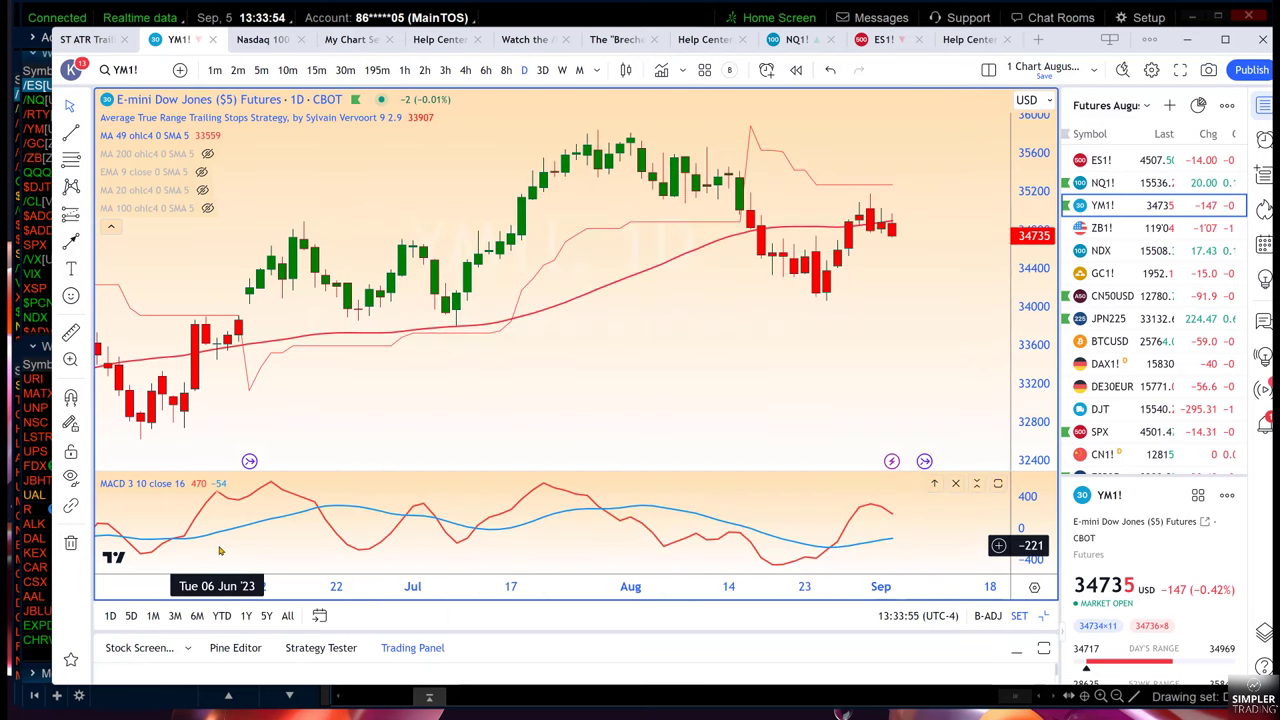
pyautogui.moveTo(132, 488)
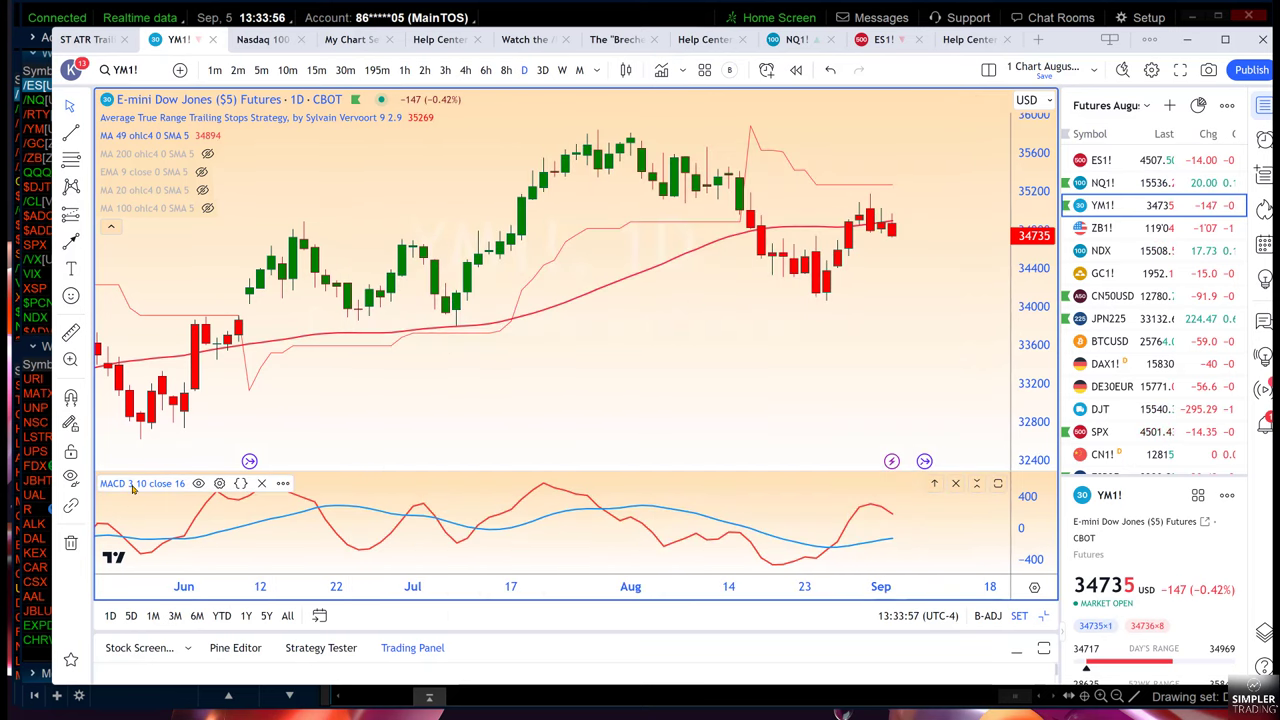
pyautogui.click(220, 488)
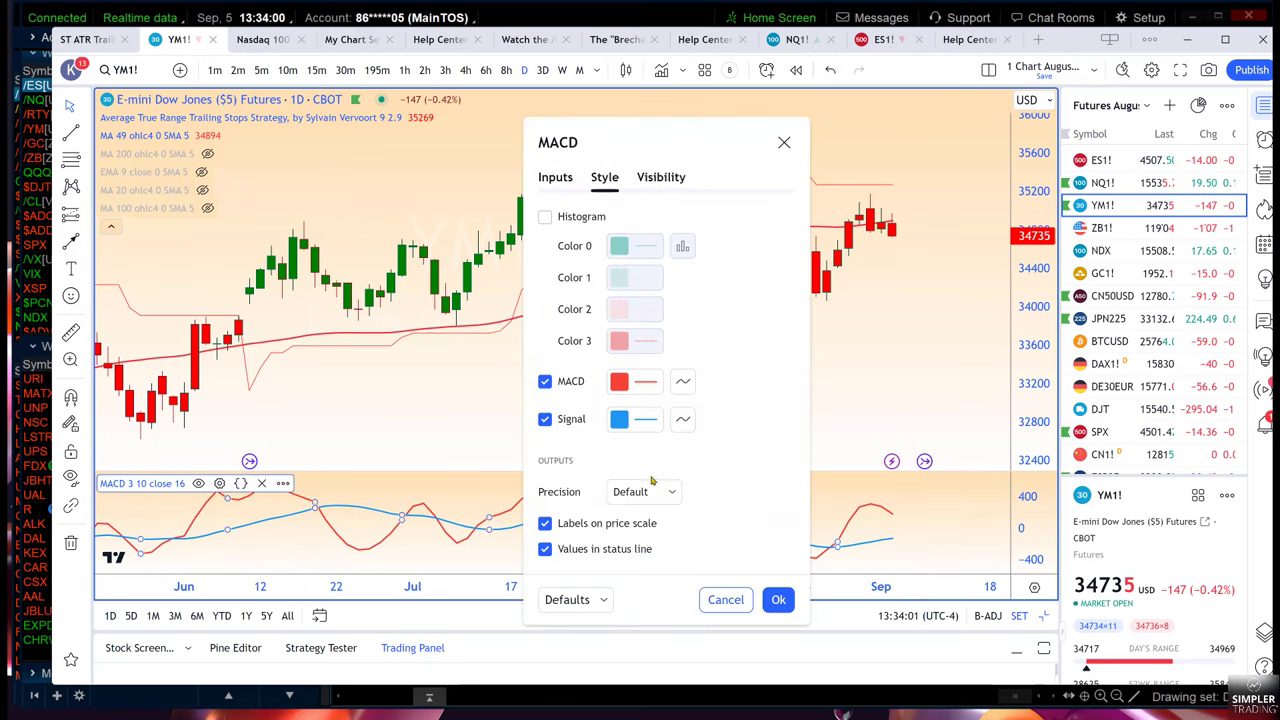
pyautogui.click(553, 178)
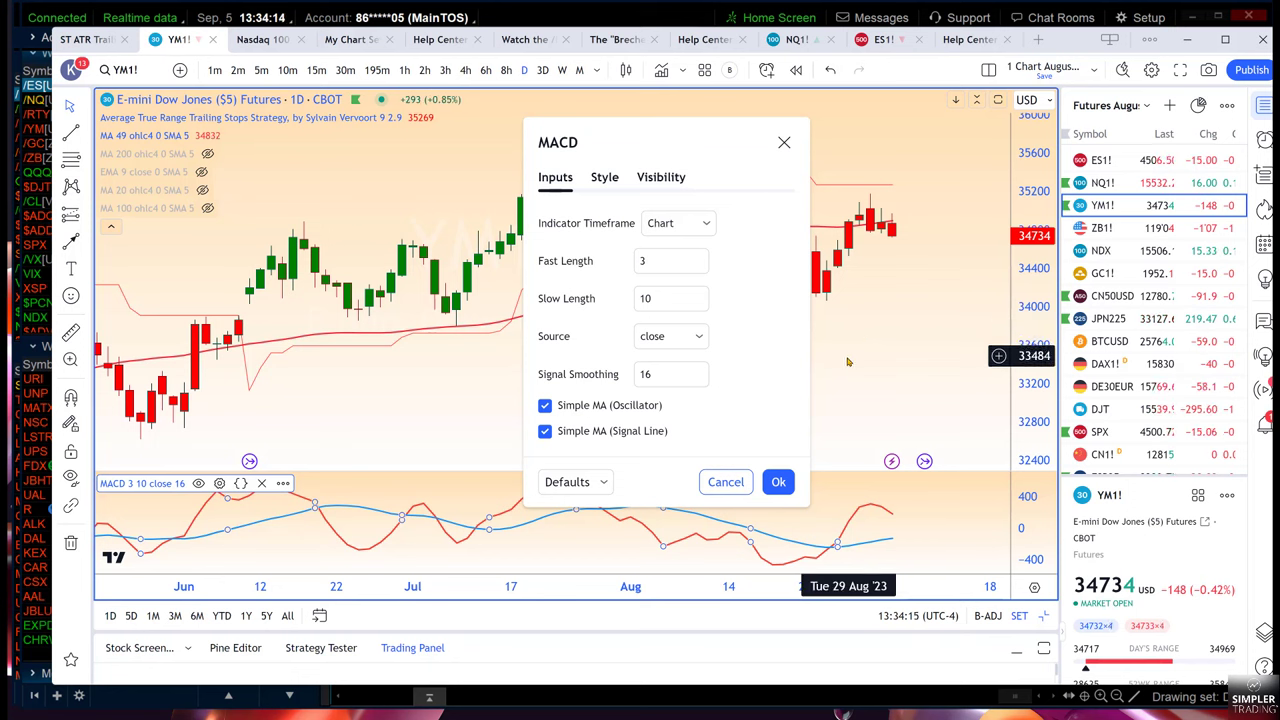
pyautogui.click(783, 145)
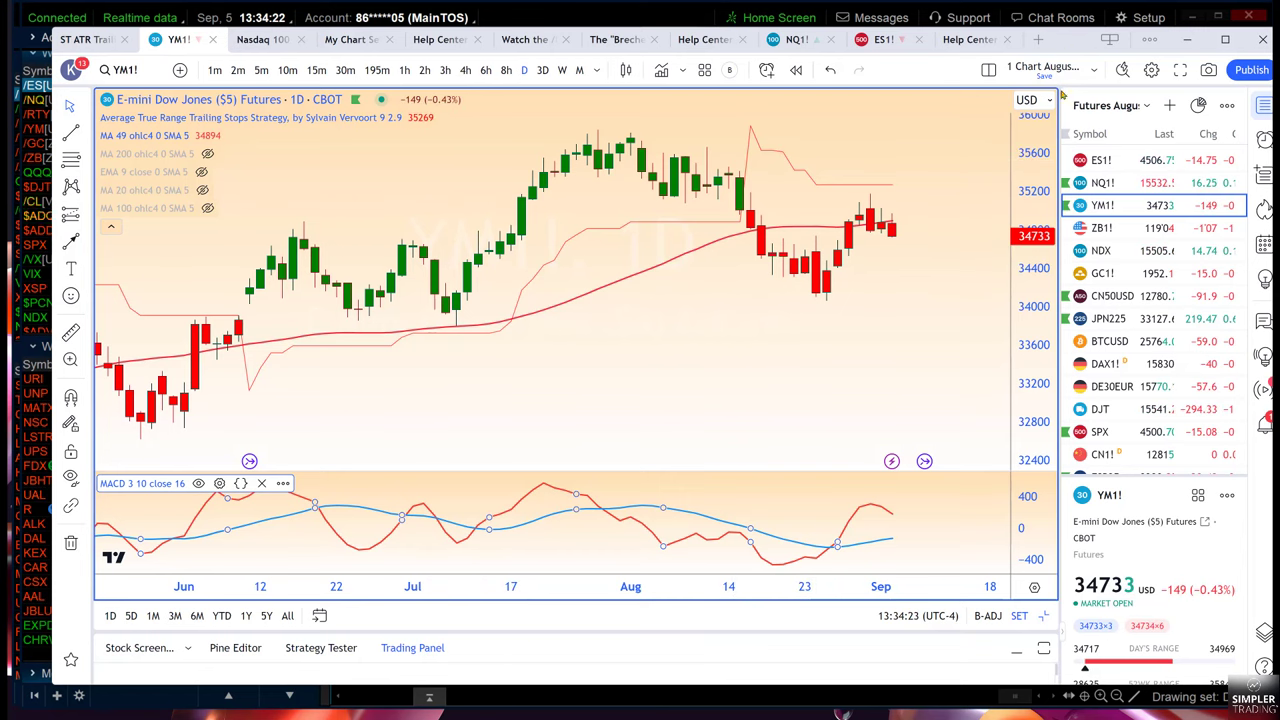
# - Switch back to thinkorswim and set the /ES chart to the Max : 1D time frame, zoomed in on the recent months
pyautogui.hotkey('alt', 'Tab')
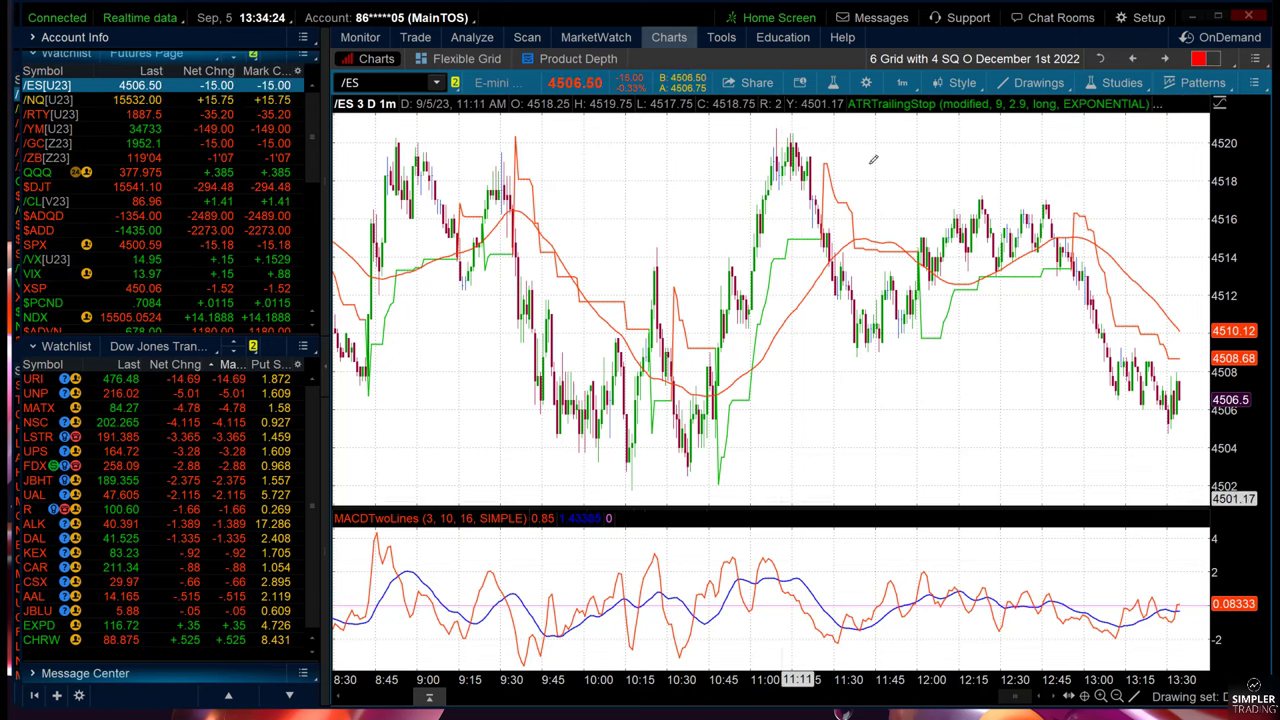
pyautogui.click(901, 82)
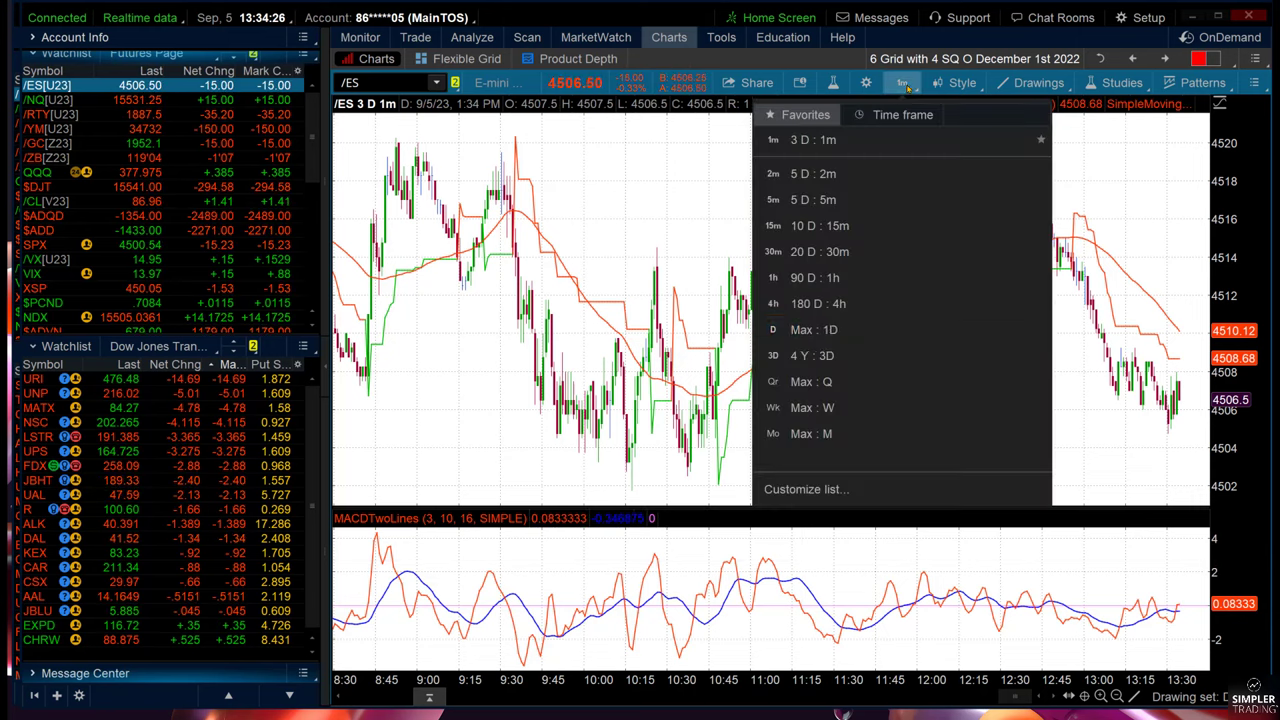
pyautogui.click(820, 329)
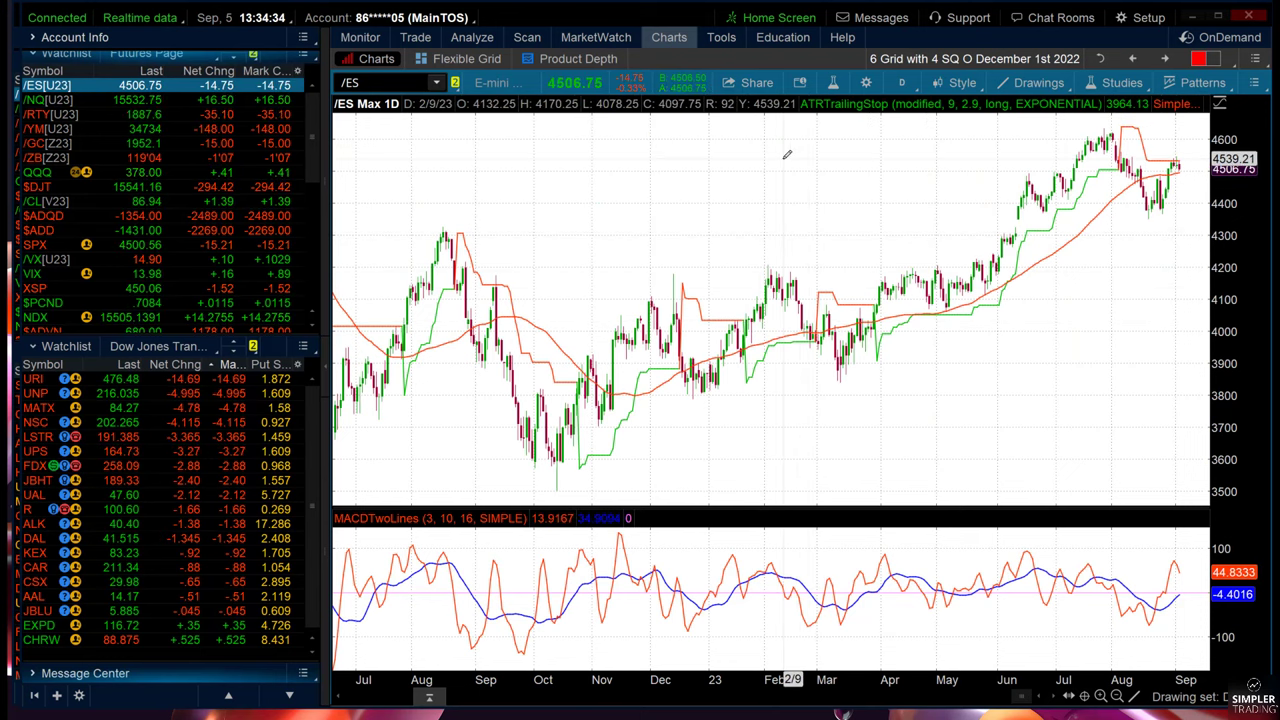
pyautogui.moveTo(785, 158)
pyautogui.mouseDown()
pyautogui.moveTo(826, 262)
pyautogui.moveTo(920, 300)
pyautogui.moveTo(1029, 177)
pyautogui.moveTo(949, 282)
pyautogui.mouseUp()
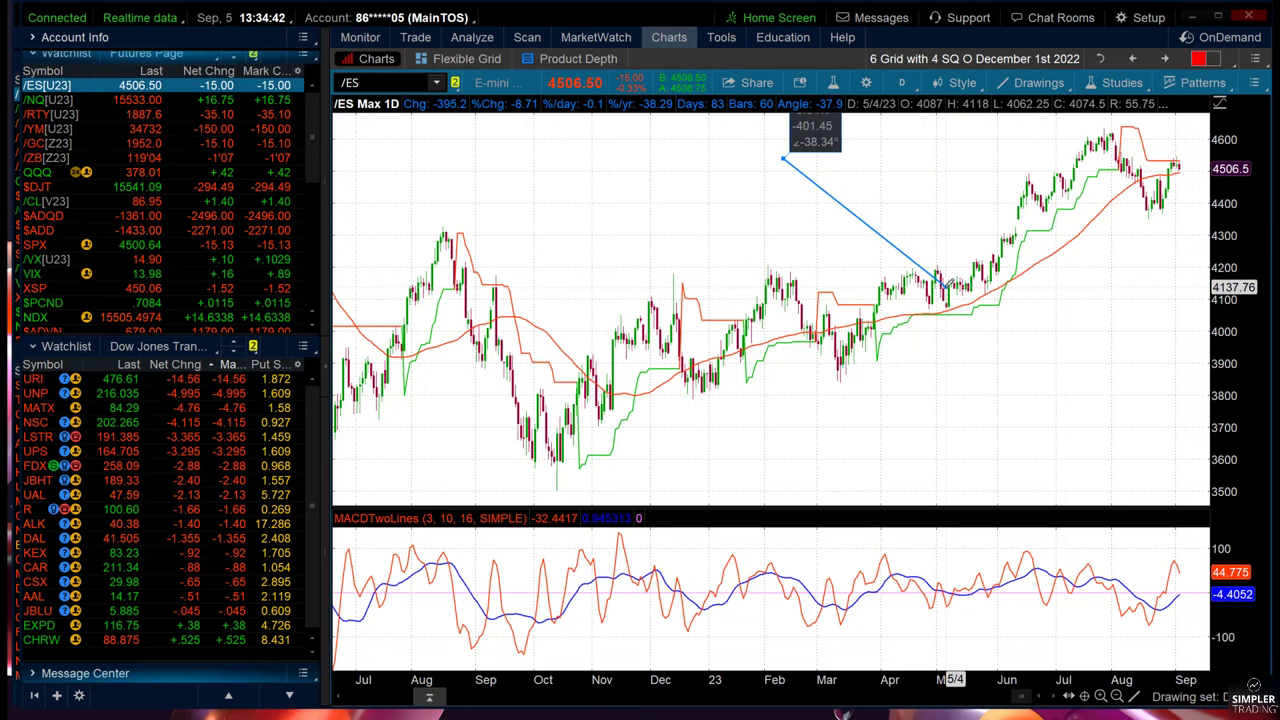
pyautogui.moveTo(945, 286); pyautogui.dragTo(1113, 676)
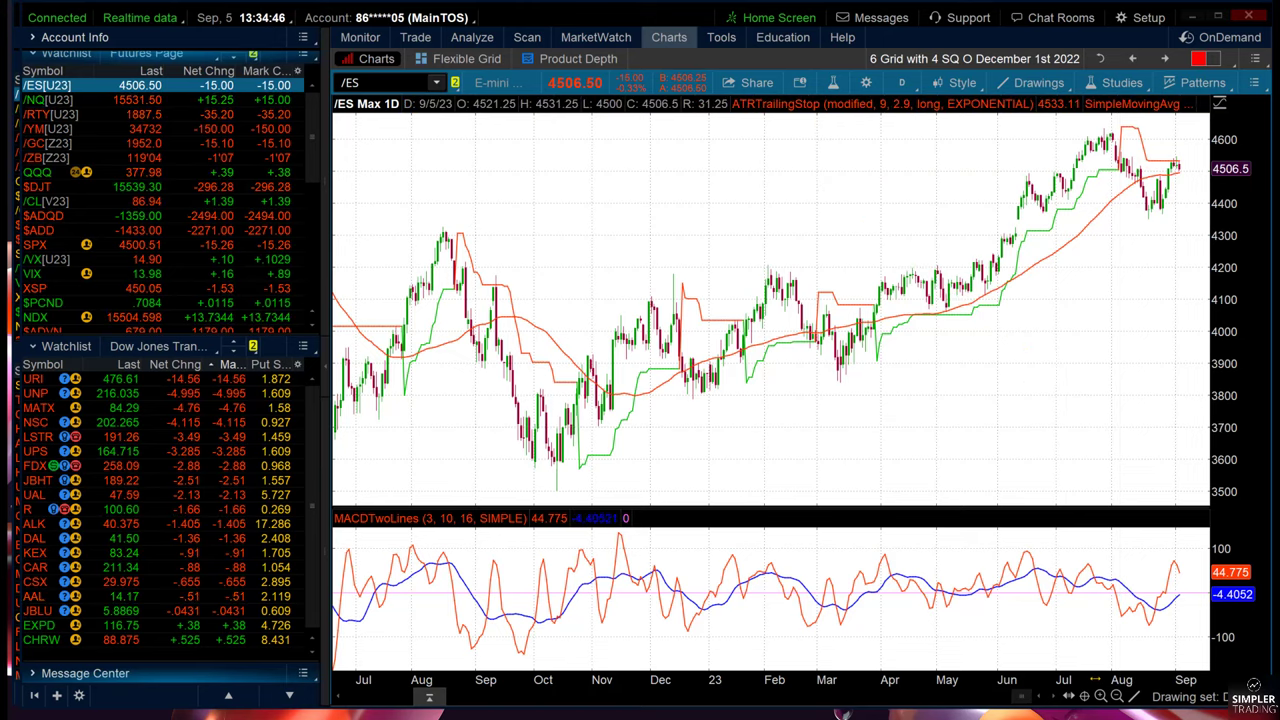
pyautogui.scroll(3, 1095, 679)
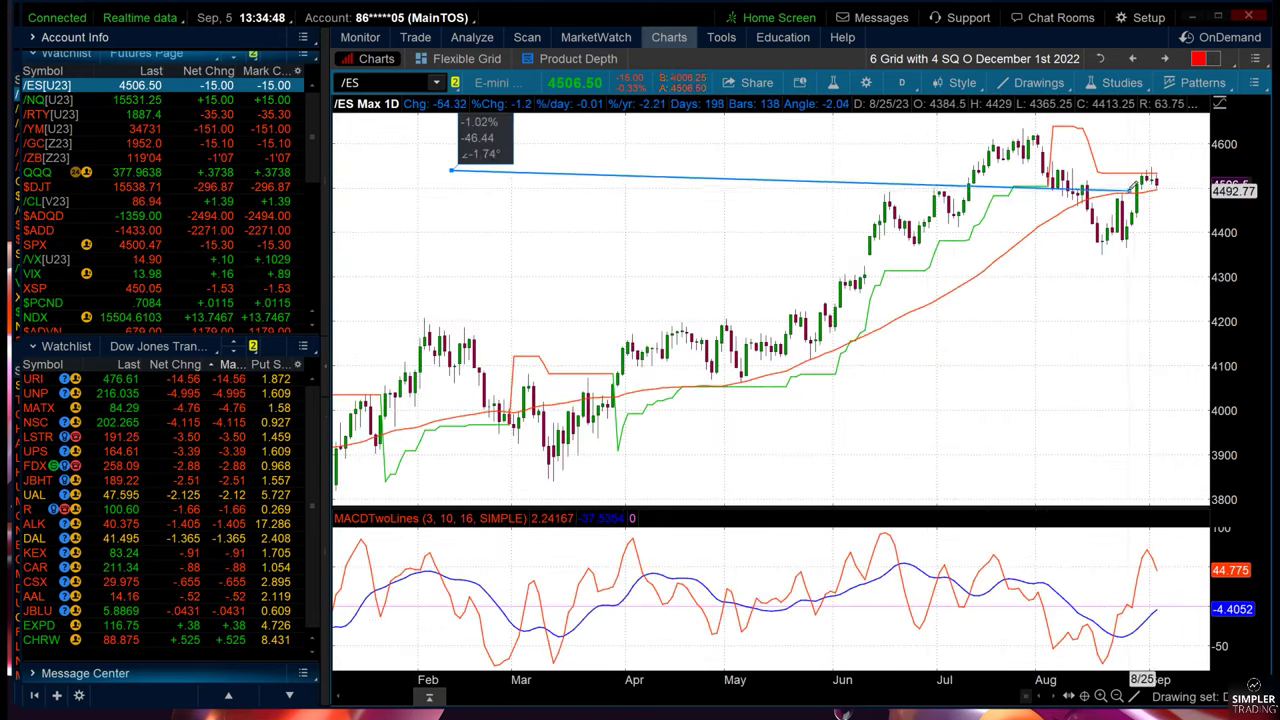
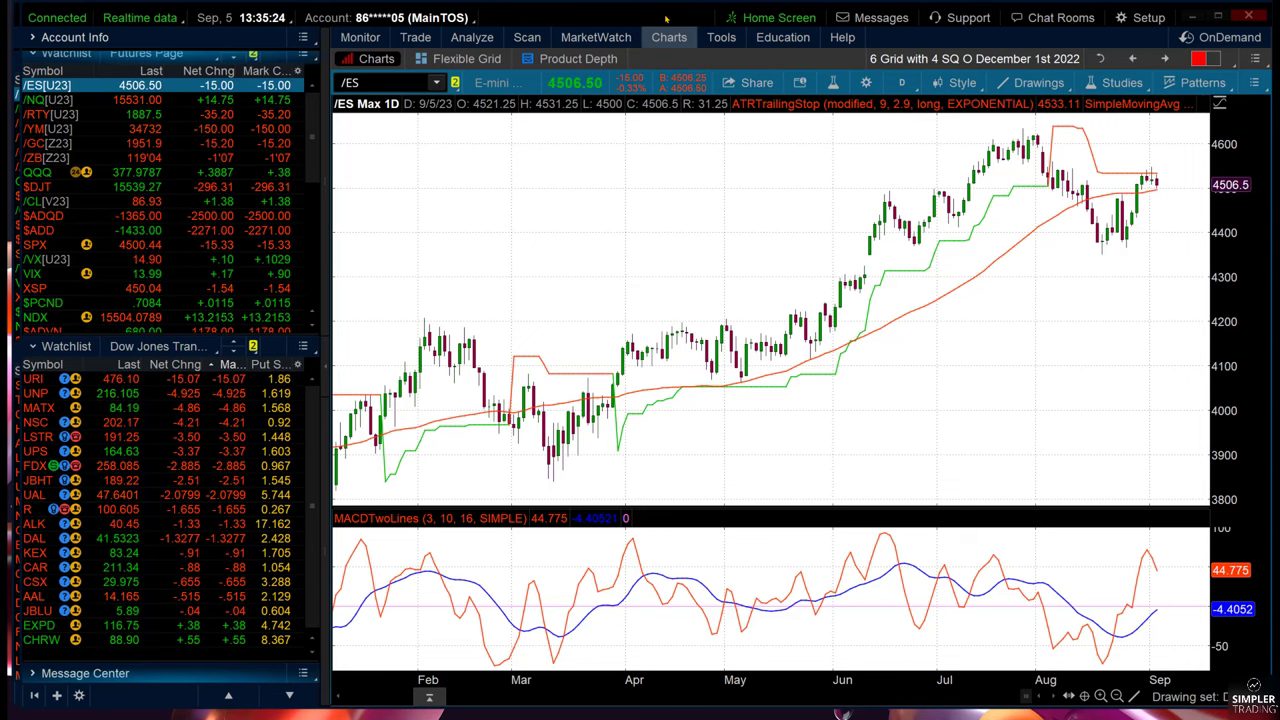
# - Display the /RTY daily chart, temporarily mark the July MACD peak and early September price high, and clear the marks
pyautogui.click(170, 114)
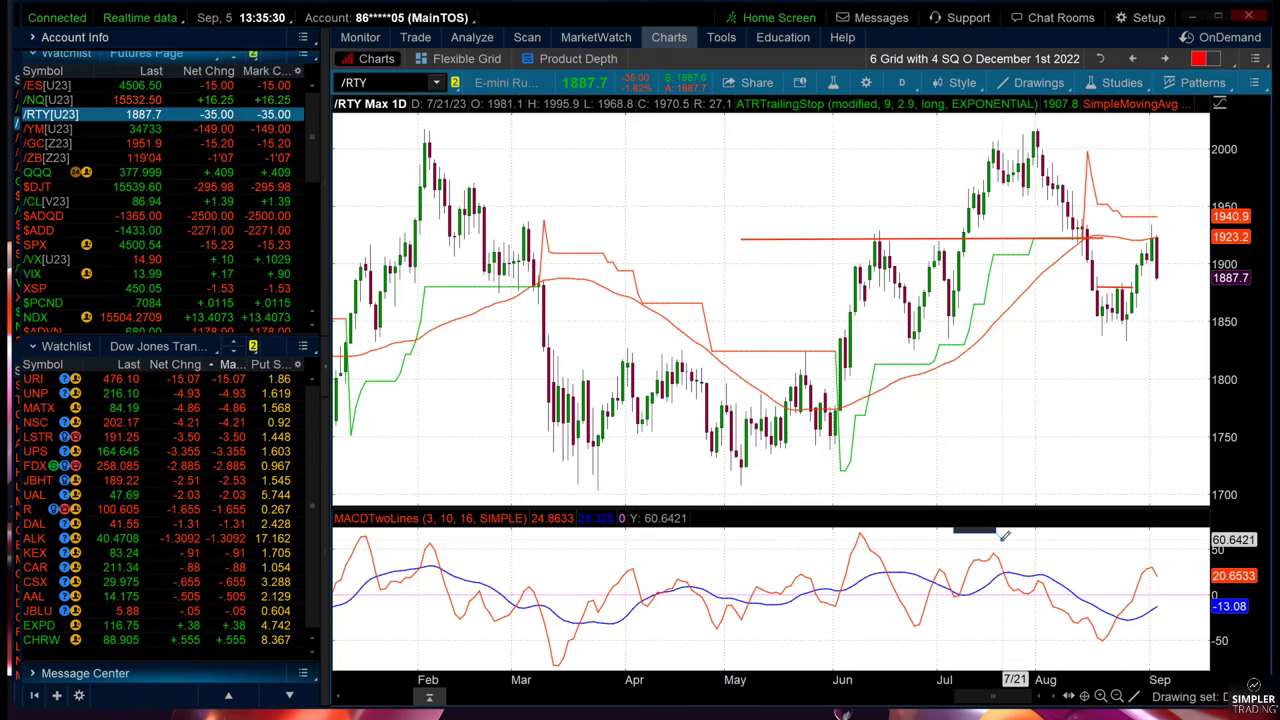
pyautogui.moveTo(1003, 538)
pyautogui.mouseDown()
pyautogui.moveTo(1166, 570)
pyautogui.moveTo(1146, 566)
pyautogui.moveTo(1150, 243)
pyautogui.moveTo(1166, 194)
pyautogui.moveTo(1150, 194)
pyautogui.mouseUp()
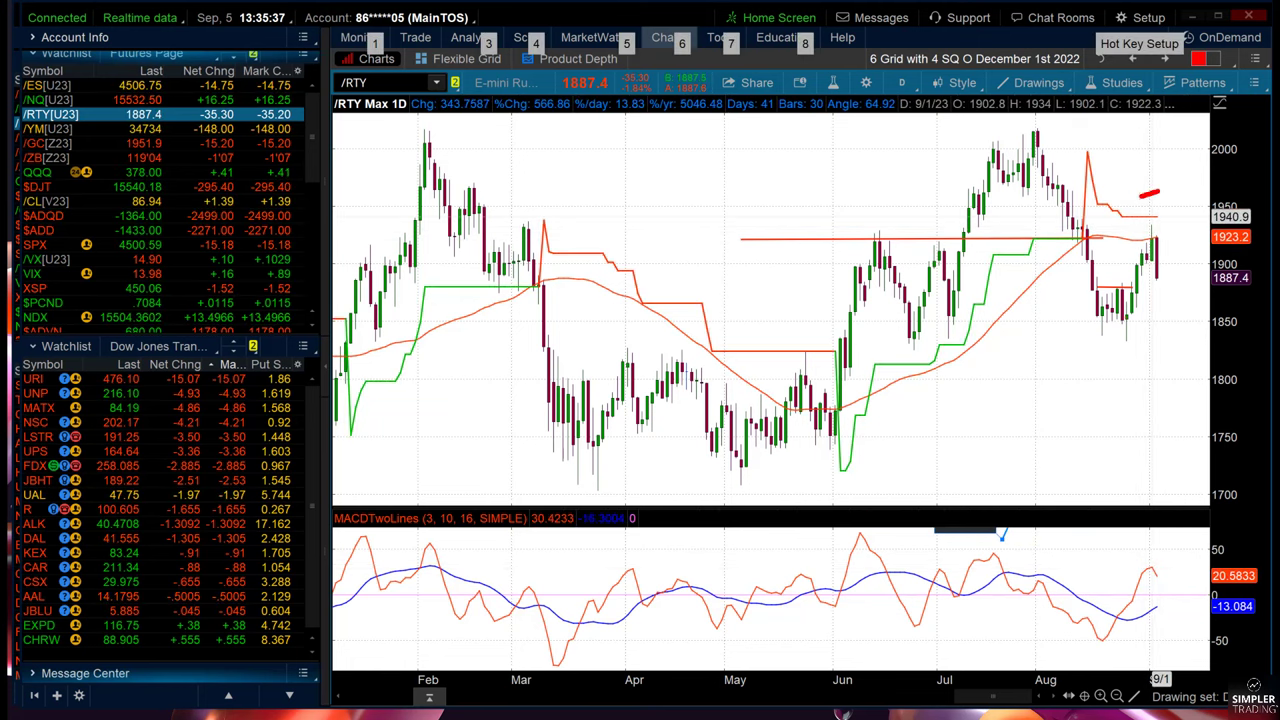
pyautogui.press('Escape')
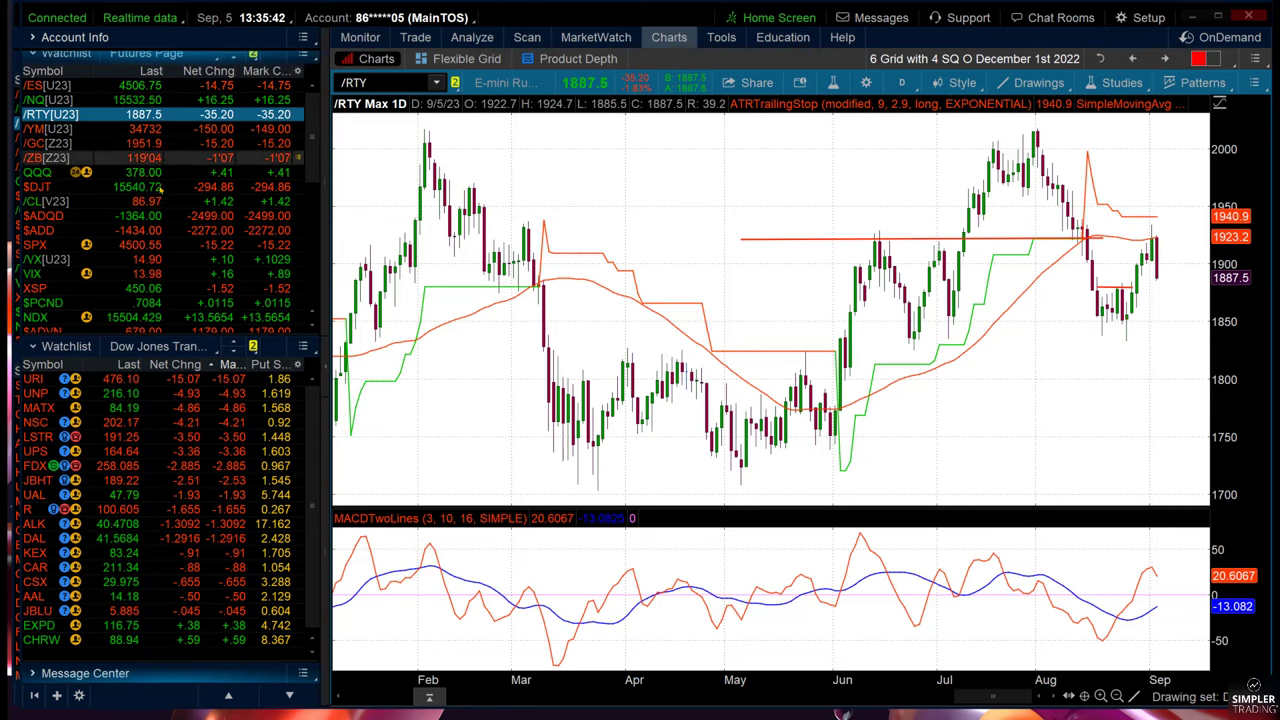
# - Display $DJT with its recent months enlarged, temporarily mark the August price decline against the MACDTwoLines oscillator, and clear the marks
pyautogui.click(160, 187)
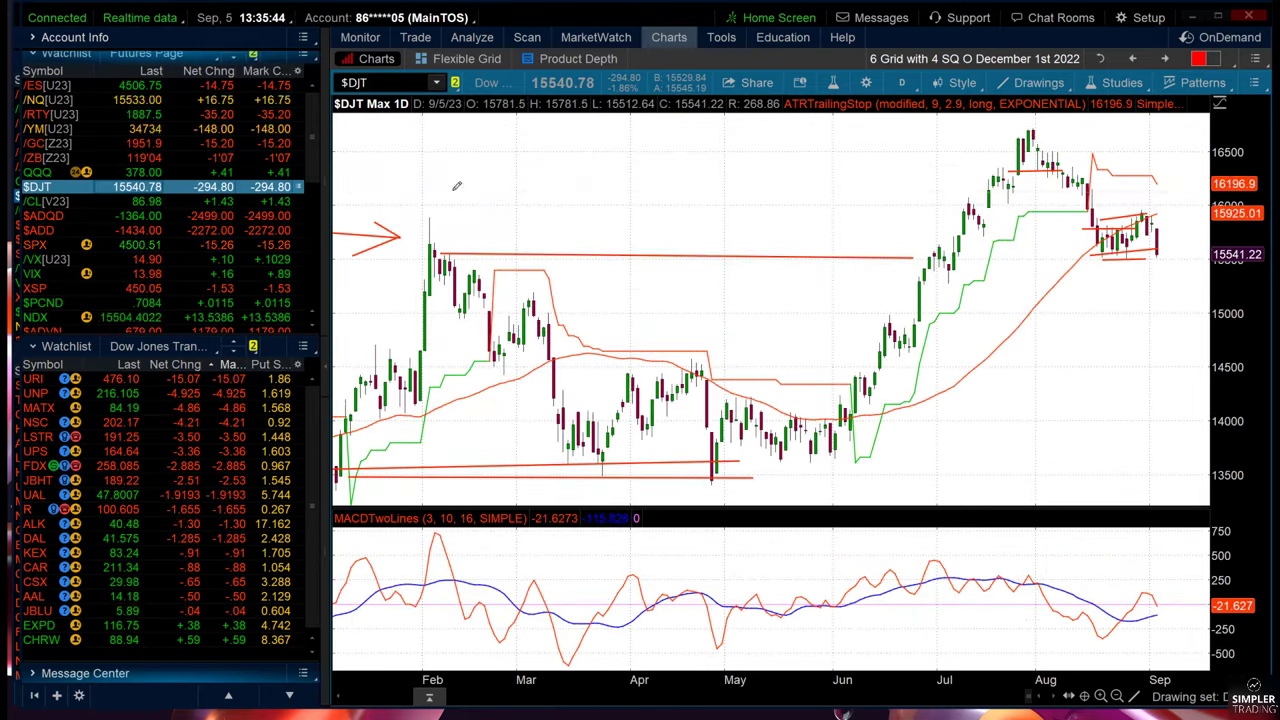
pyautogui.moveTo(613, 186); pyautogui.dragTo(1119, 594)
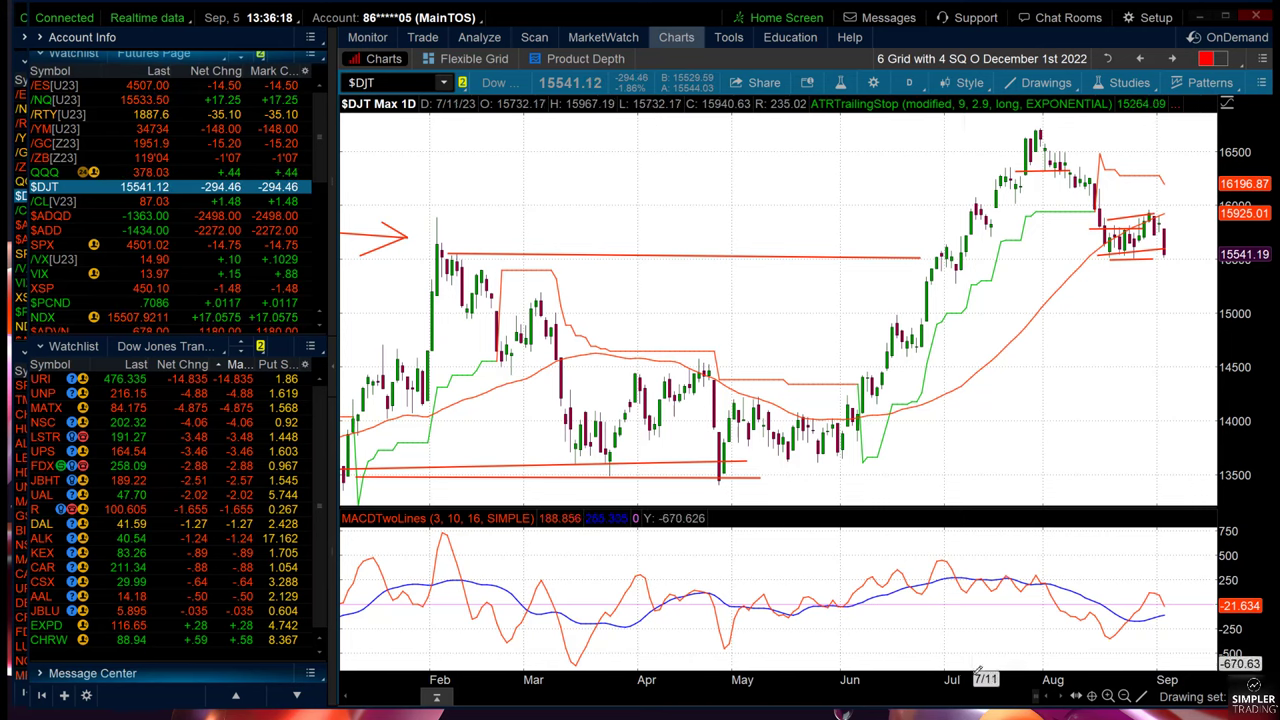
pyautogui.moveTo(986, 675)
pyautogui.mouseDown()
pyautogui.moveTo(945, 672)
pyautogui.moveTo(1010, 675)
pyautogui.mouseUp()
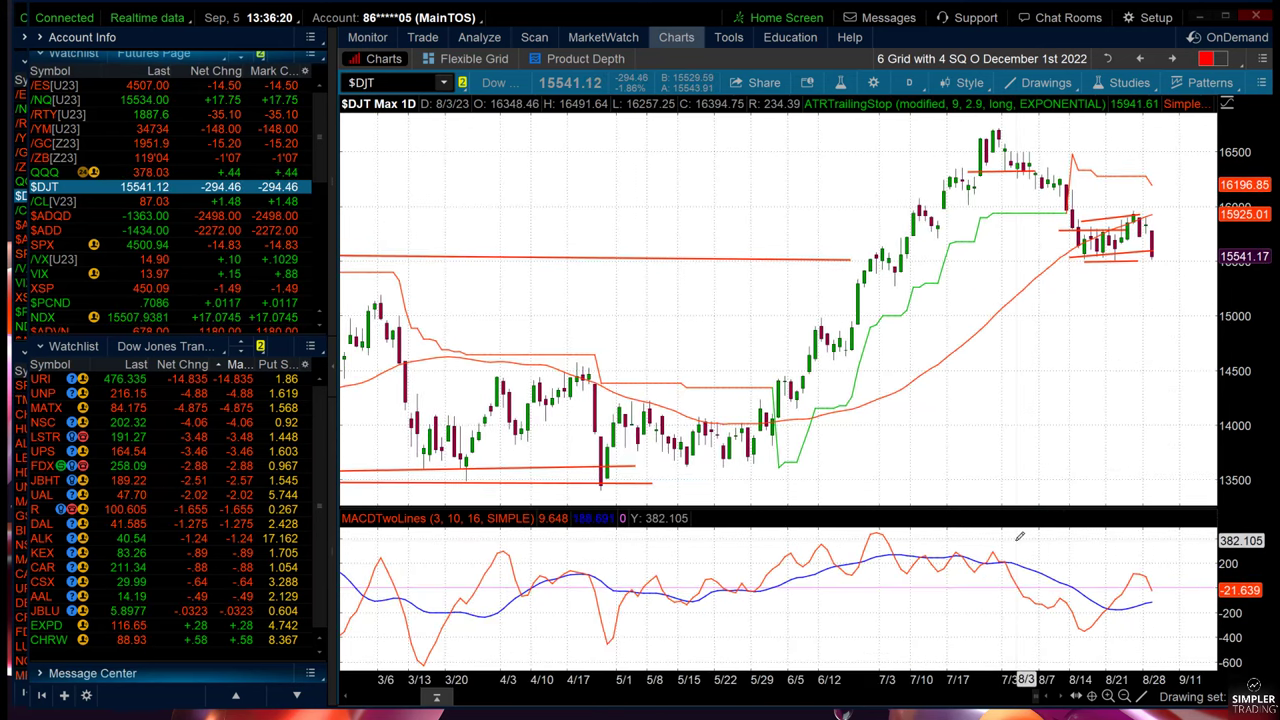
pyautogui.moveTo(1019, 537)
pyautogui.mouseDown()
pyautogui.moveTo(1140, 526)
pyautogui.moveTo(1016, 541)
pyautogui.mouseUp()
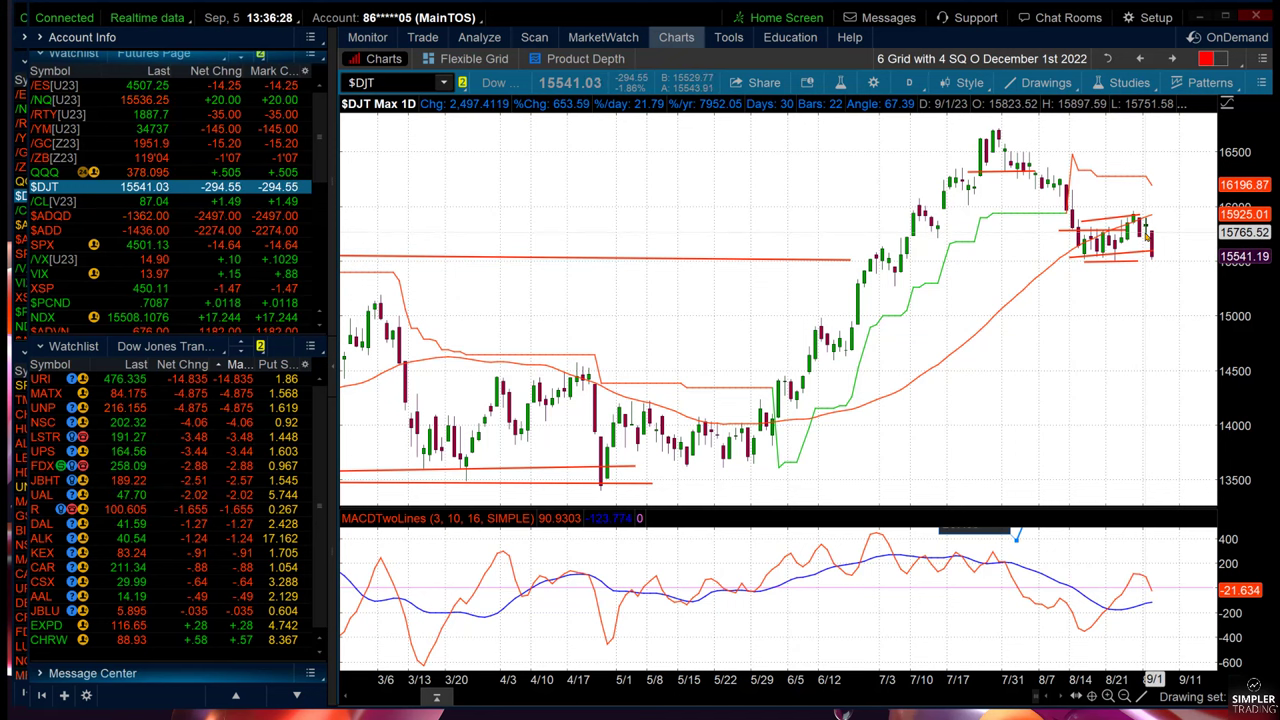
pyautogui.press('alt')
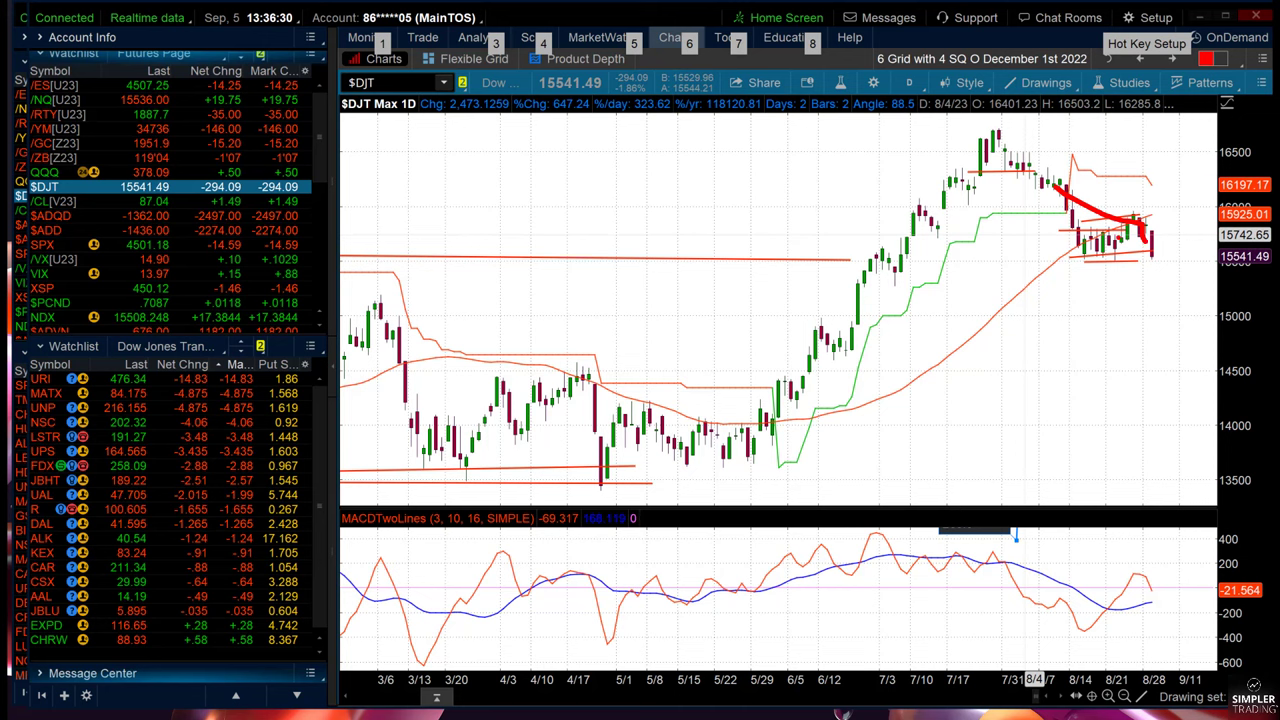
pyautogui.press('Escape')
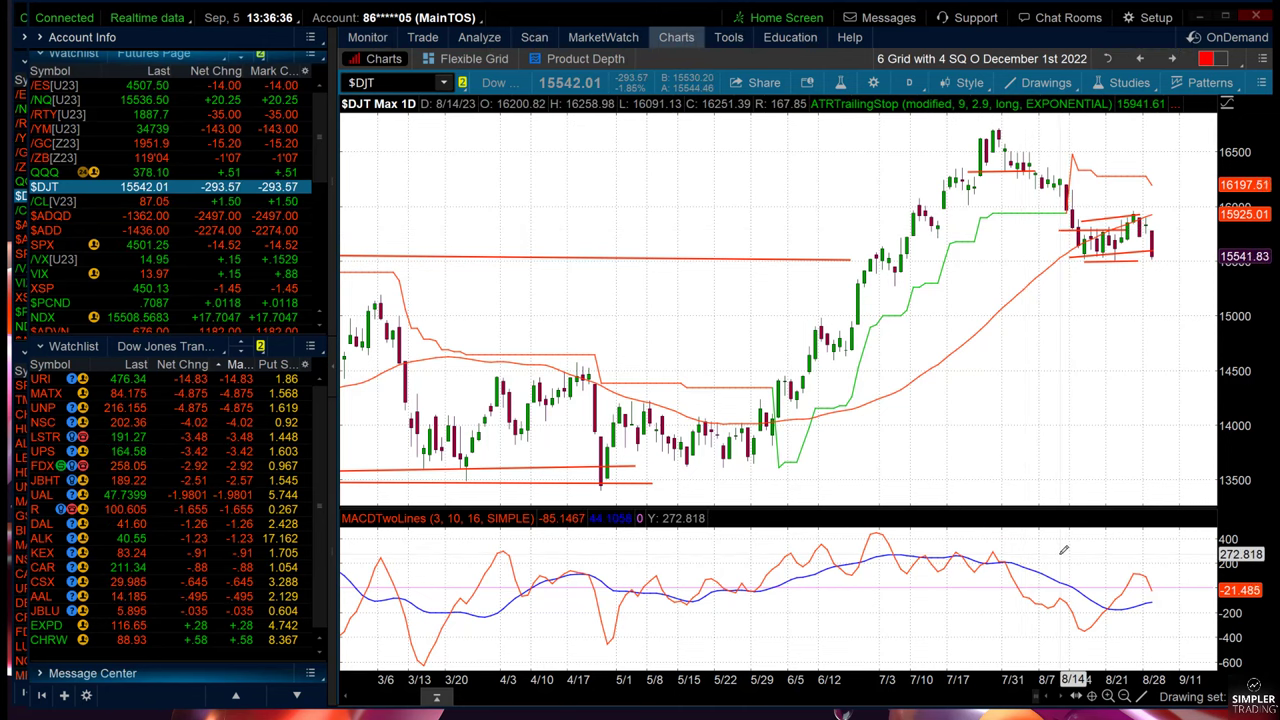
# - Check the /YM chart, return to $DJT, and clear all of its drawings from the Default drawing set
pyautogui.click(172, 130)
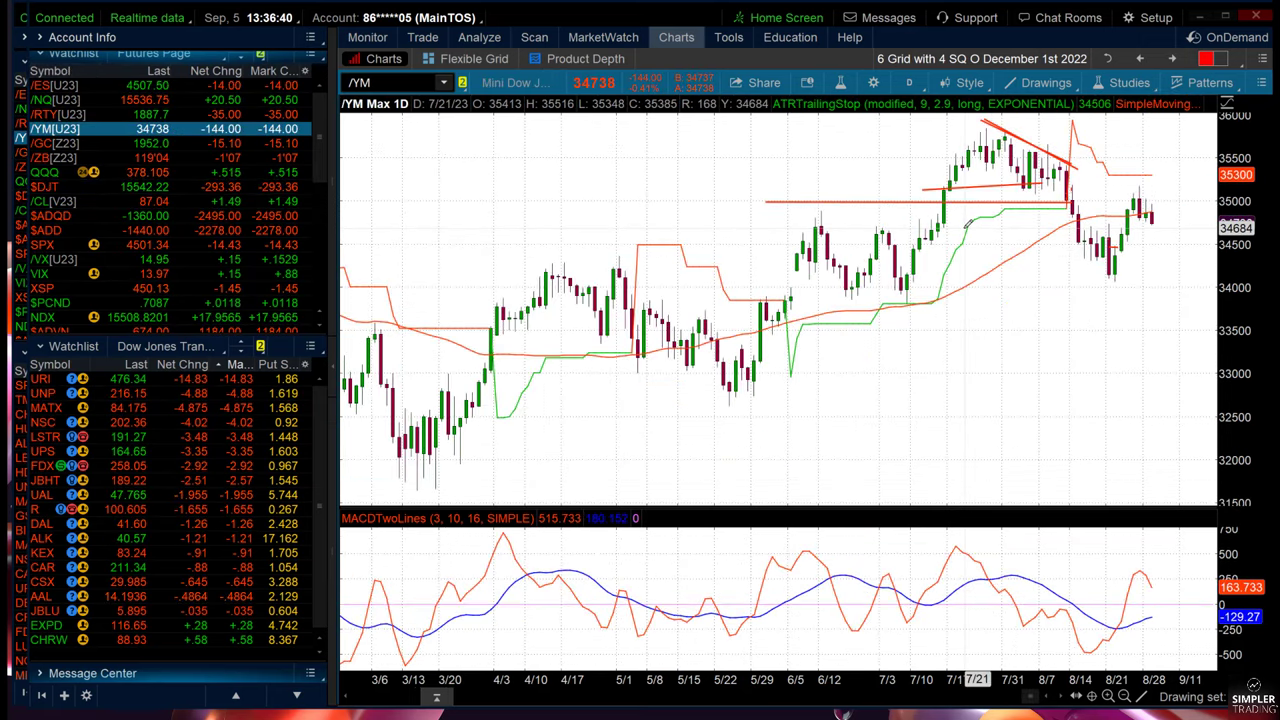
pyautogui.click(183, 186)
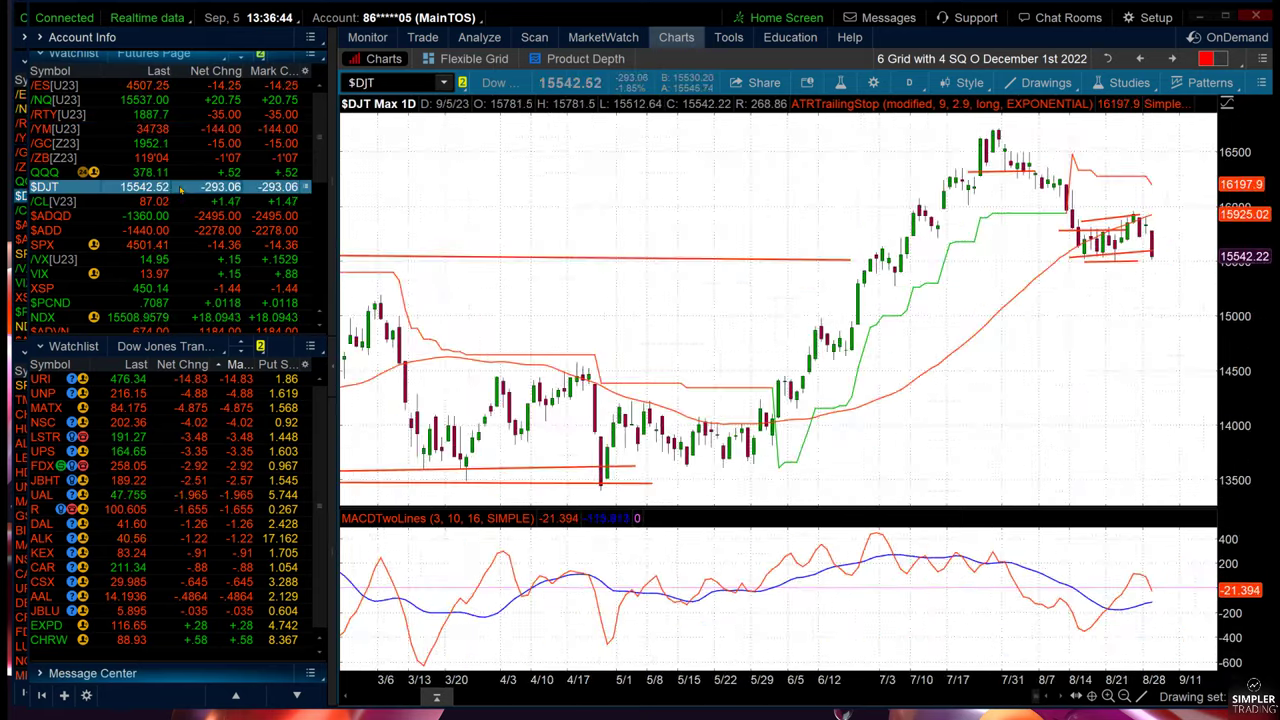
pyautogui.rightClick(1004, 224)
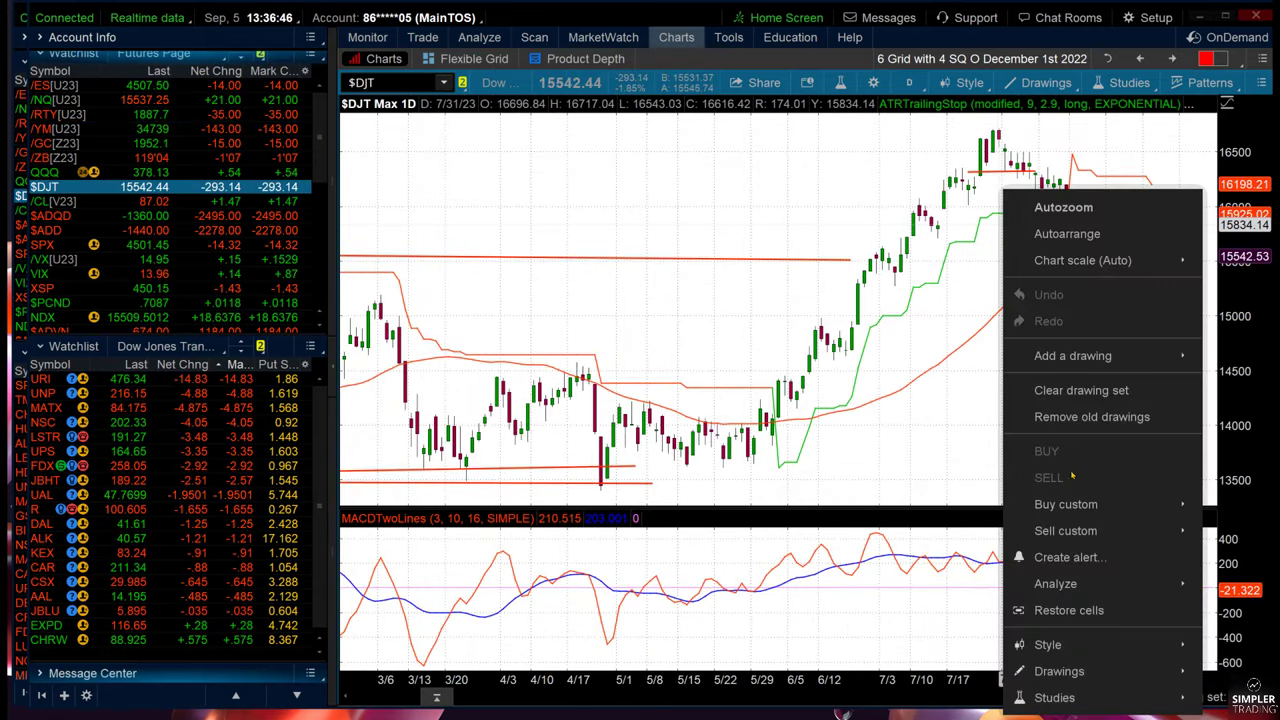
pyautogui.click(1075, 390)
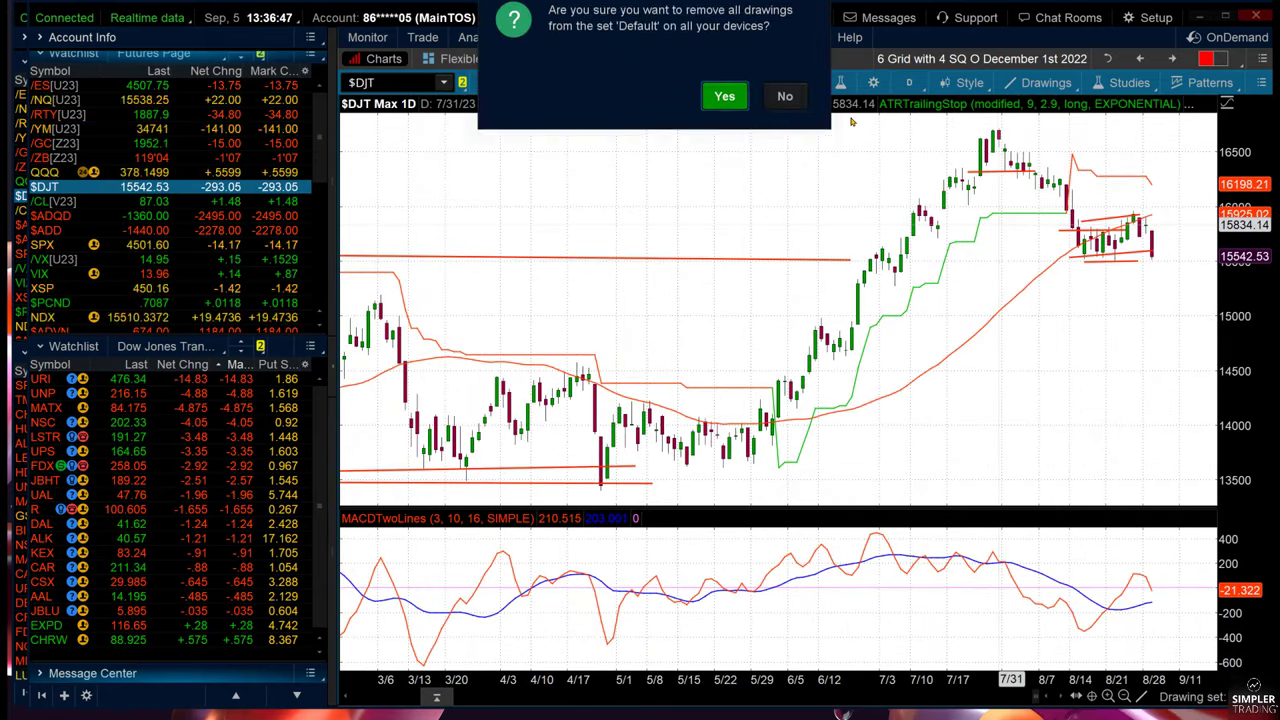
pyautogui.click(726, 112)
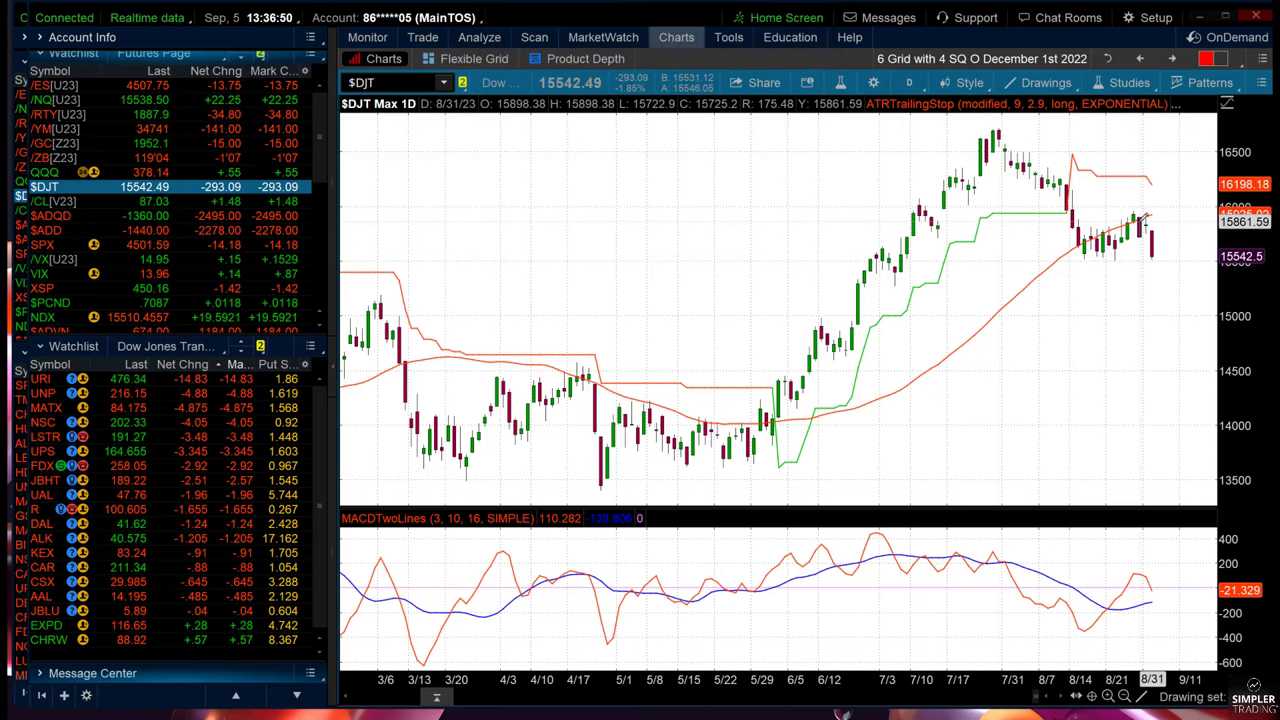
# - Compare price action with the MACDTwoLines oscillator on the daily charts of $DJT, /RTY, /ES and /NQ
pyautogui.moveTo(955, 158); pyautogui.dragTo(1134, 215)
pyautogui.click(170, 115)
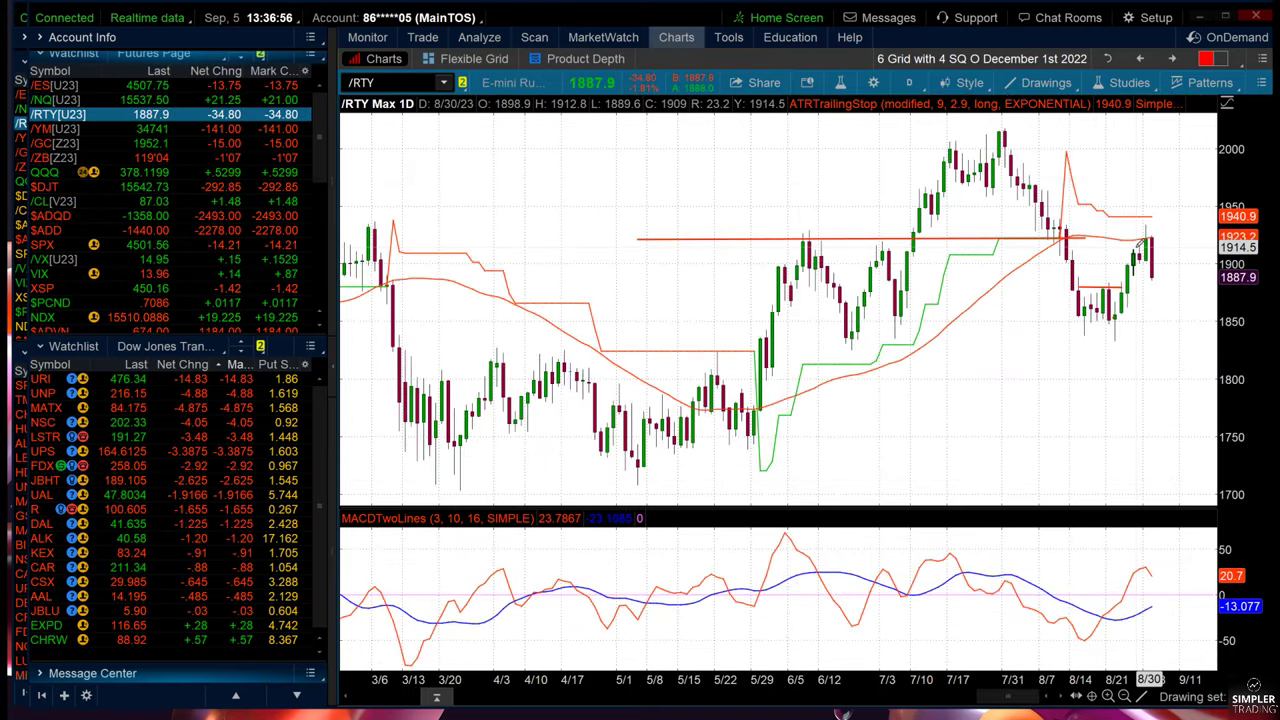
pyautogui.click(222, 86)
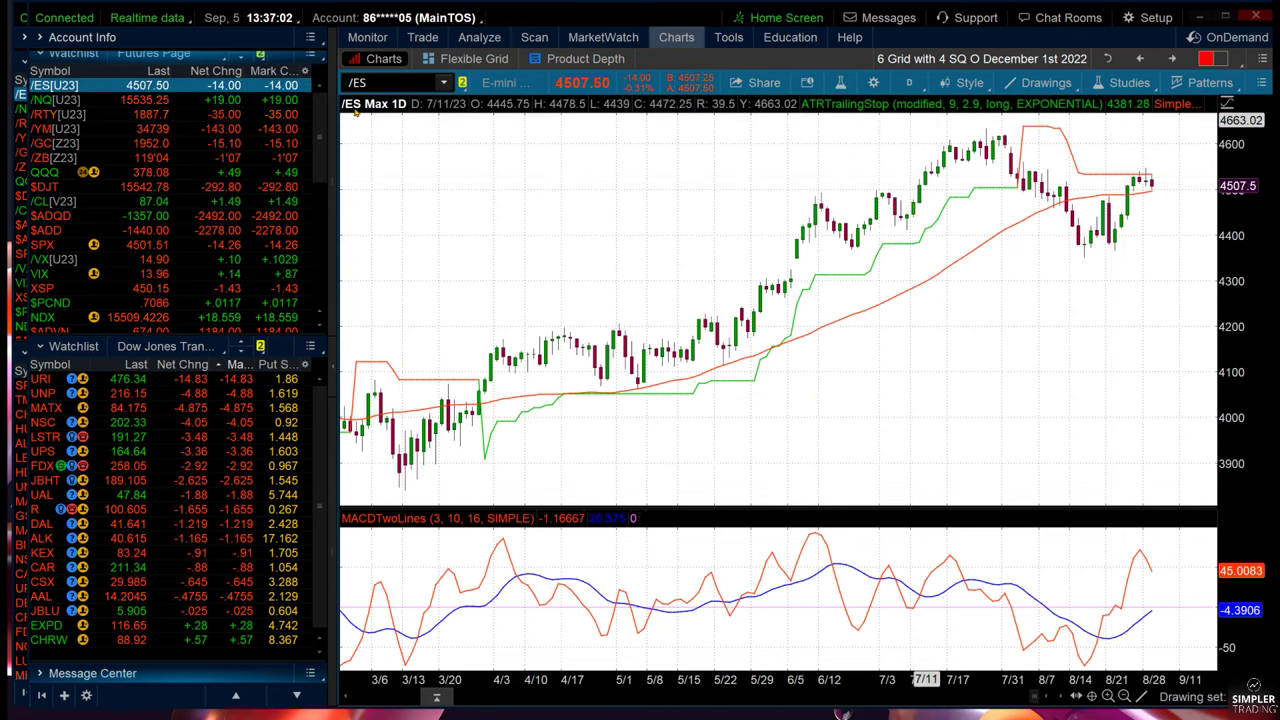
pyautogui.click(187, 101)
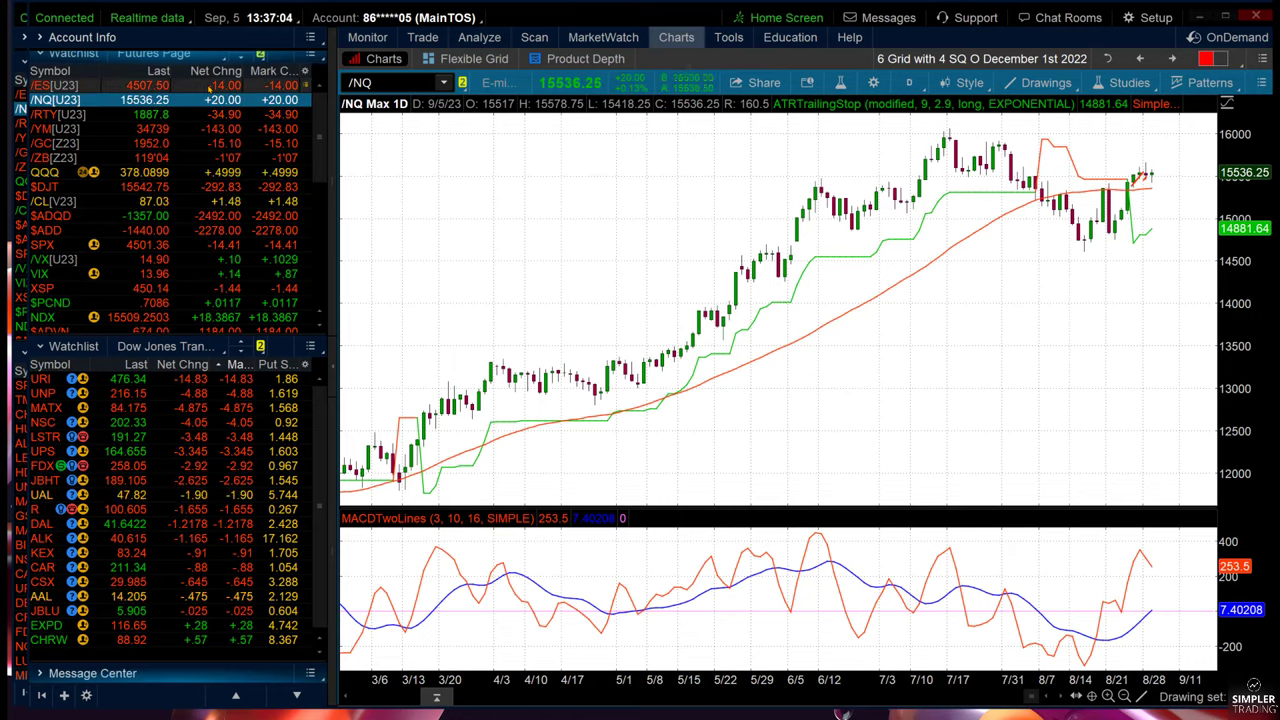
pyautogui.click(210, 86)
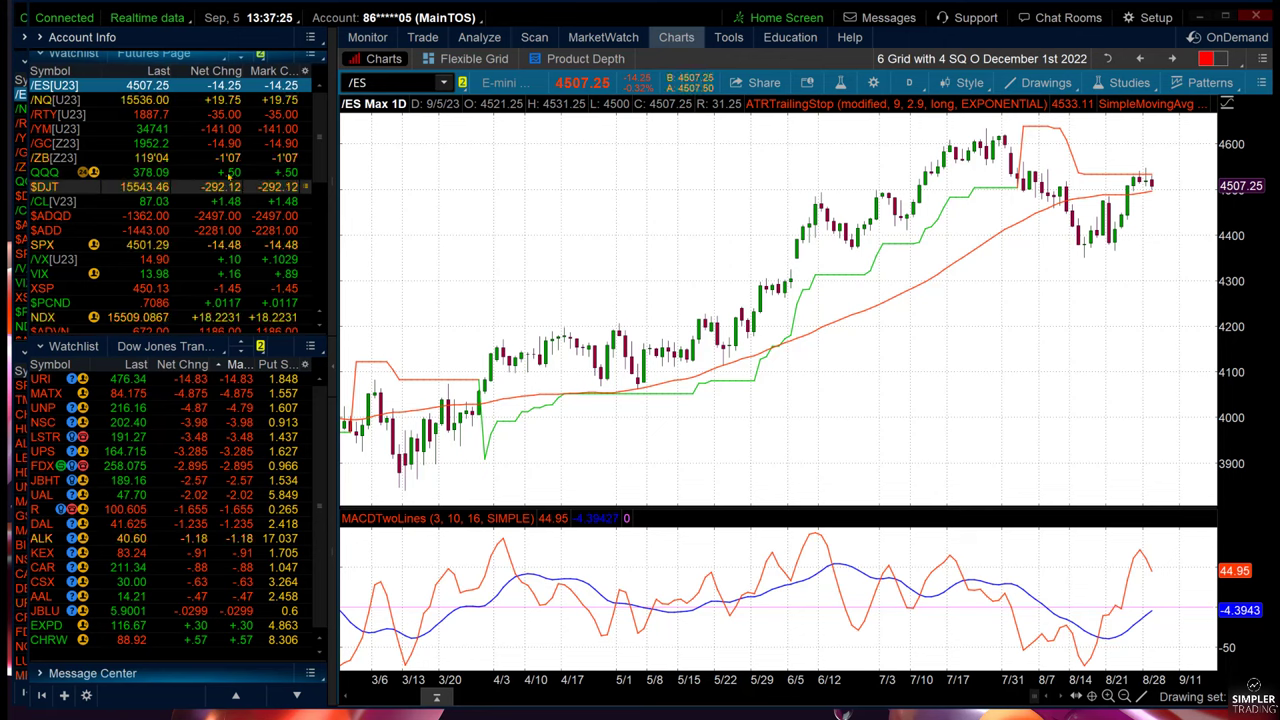
# - Move through the watchlist from $DJT to /YM and clear all drawings from the /YM chart
pyautogui.click(195, 186)
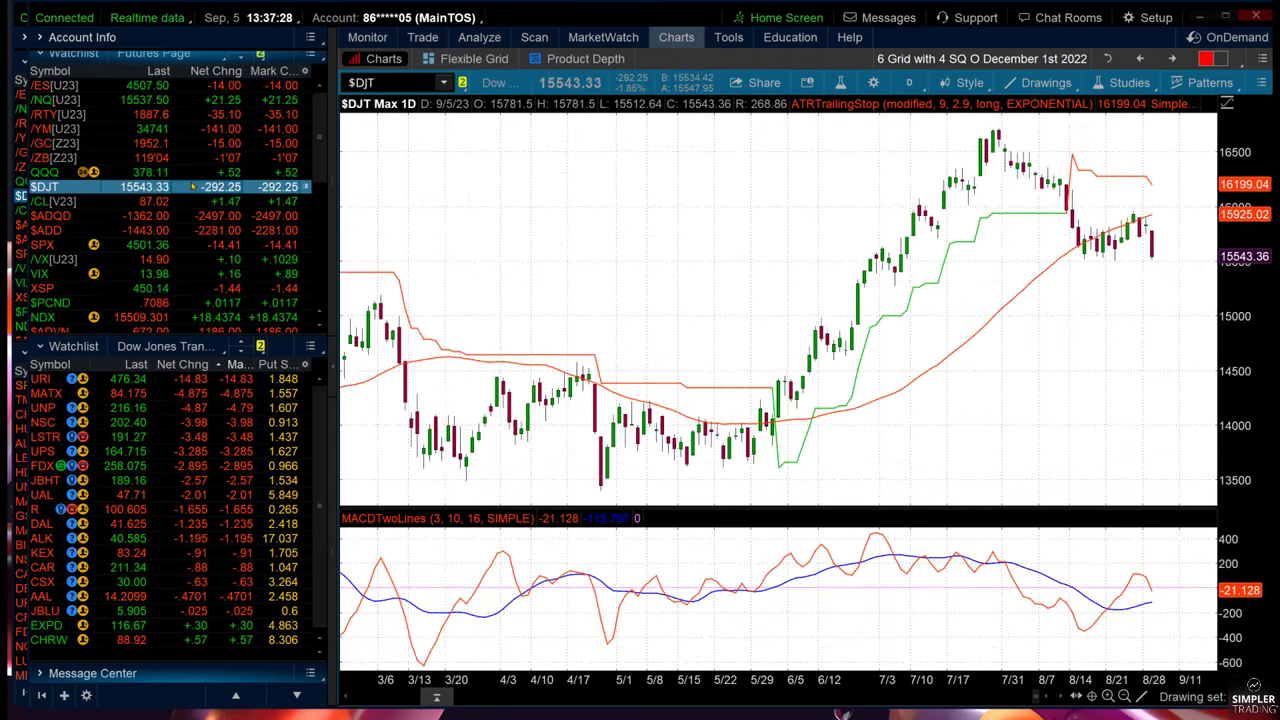
pyautogui.press('Up')
pyautogui.press('Up')
pyautogui.press('Up')
pyautogui.press('Up')
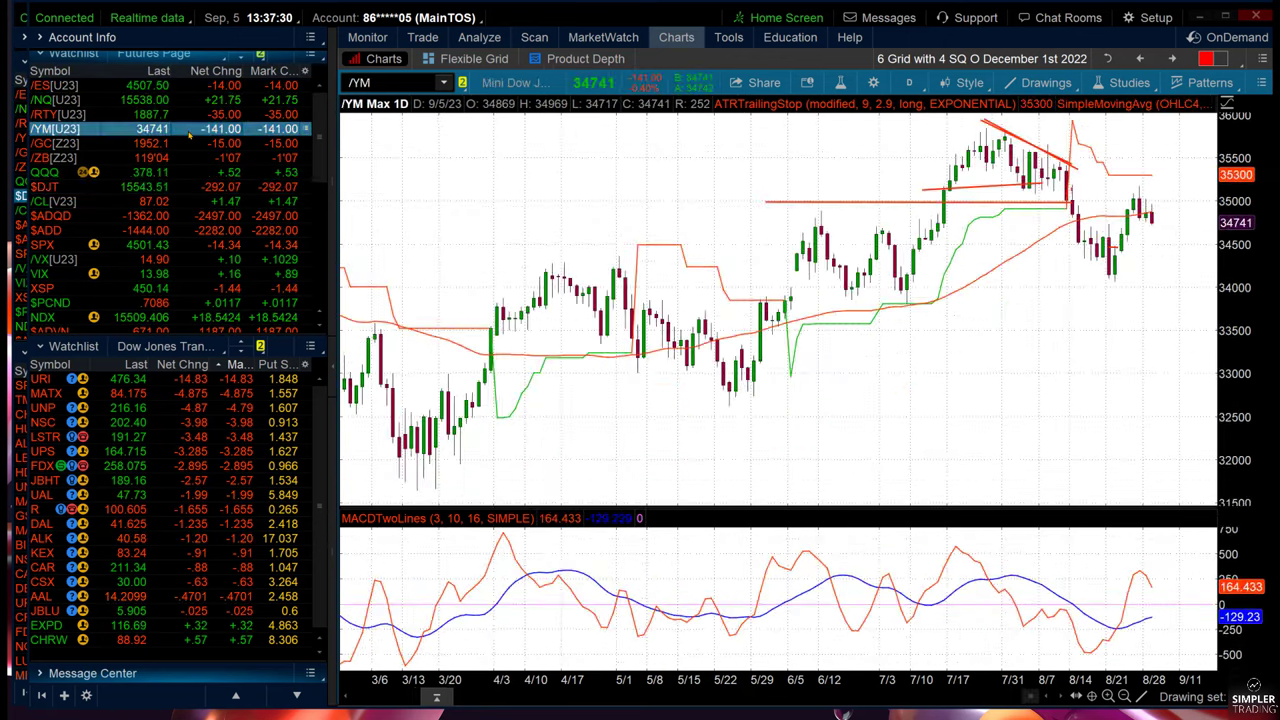
pyautogui.rightClick(842, 172)
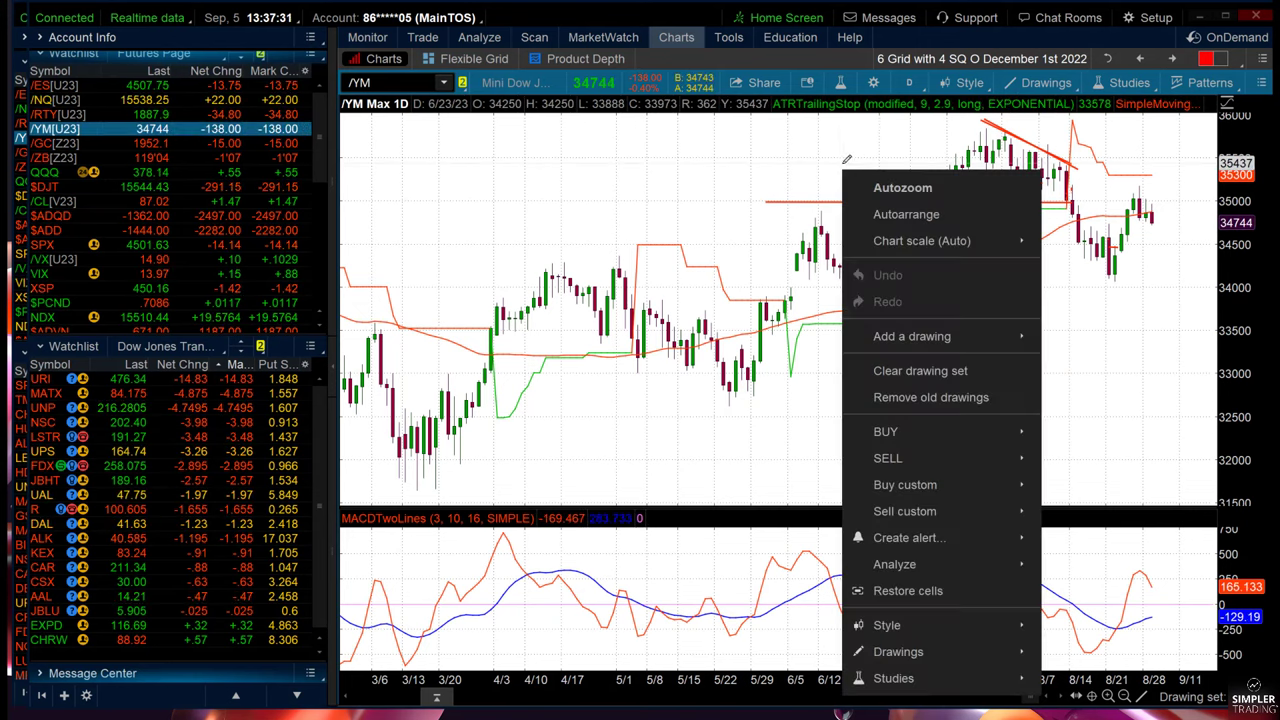
pyautogui.click(895, 368)
pyautogui.click(724, 110)
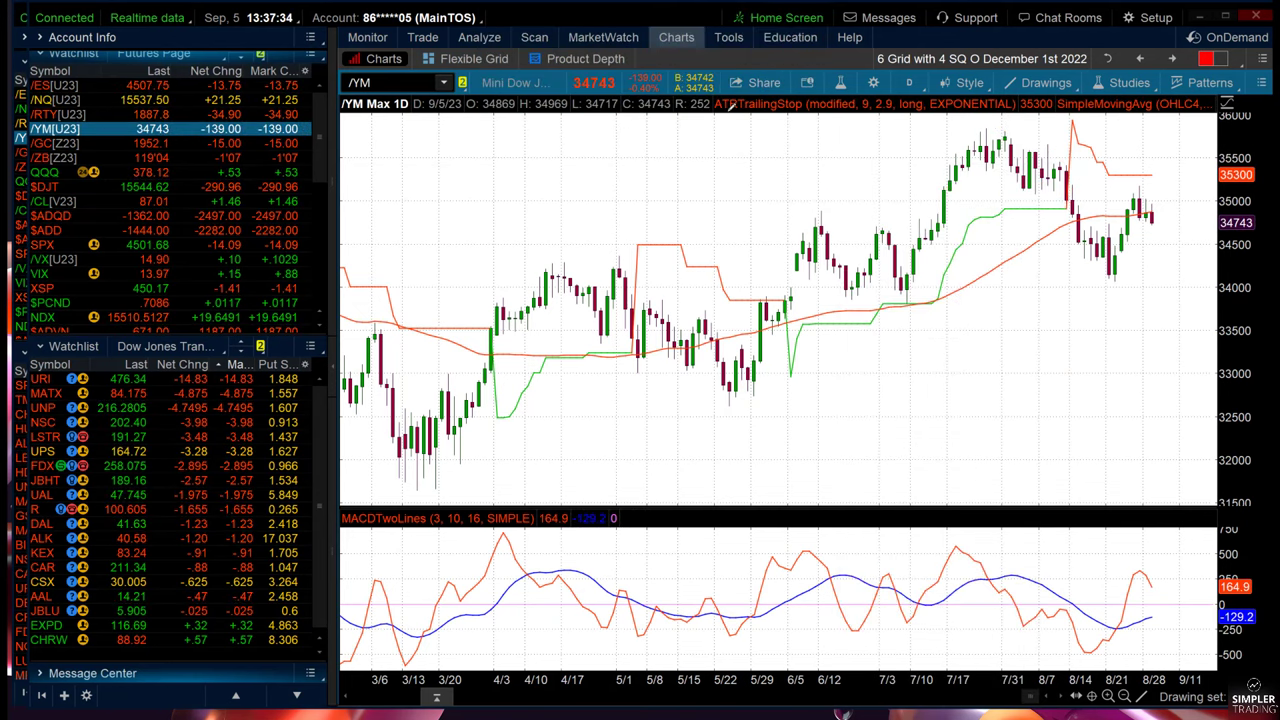
# - Compare price with the MACDTwoLines oscillator on the /YM and /NQ daily charts
pyautogui.click(724, 134)
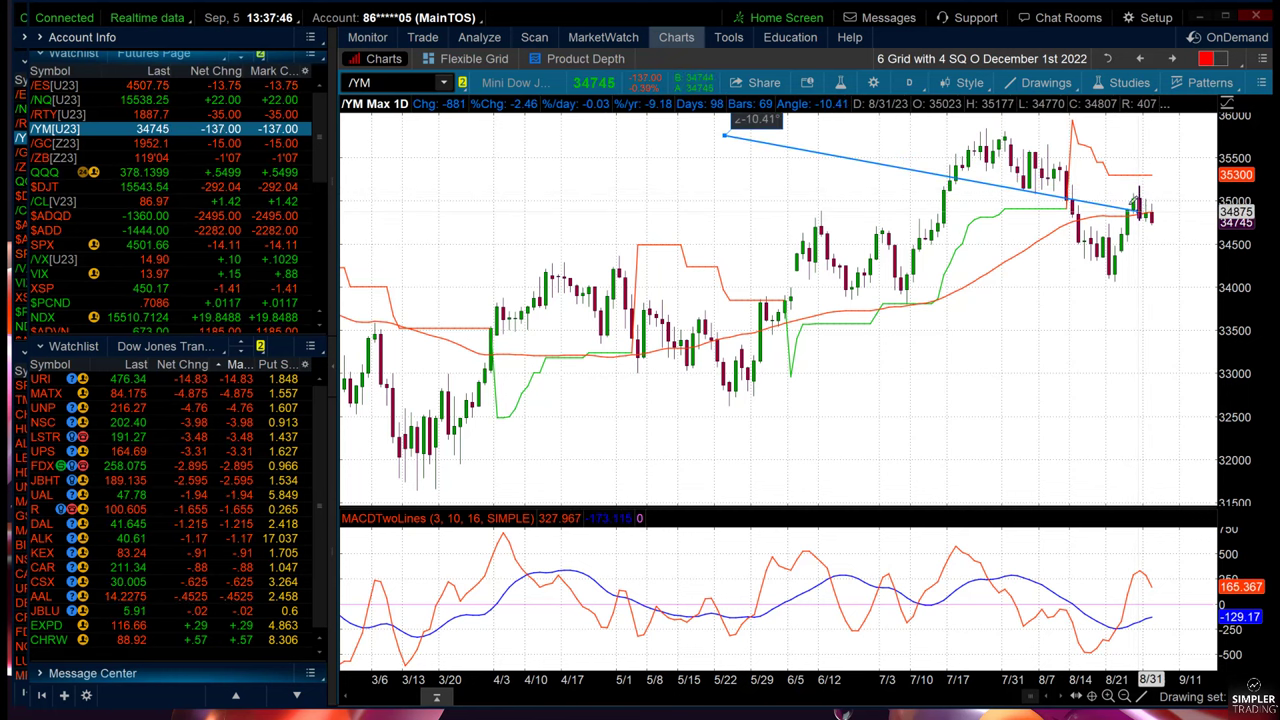
pyautogui.press('Up')
pyautogui.press('Up')
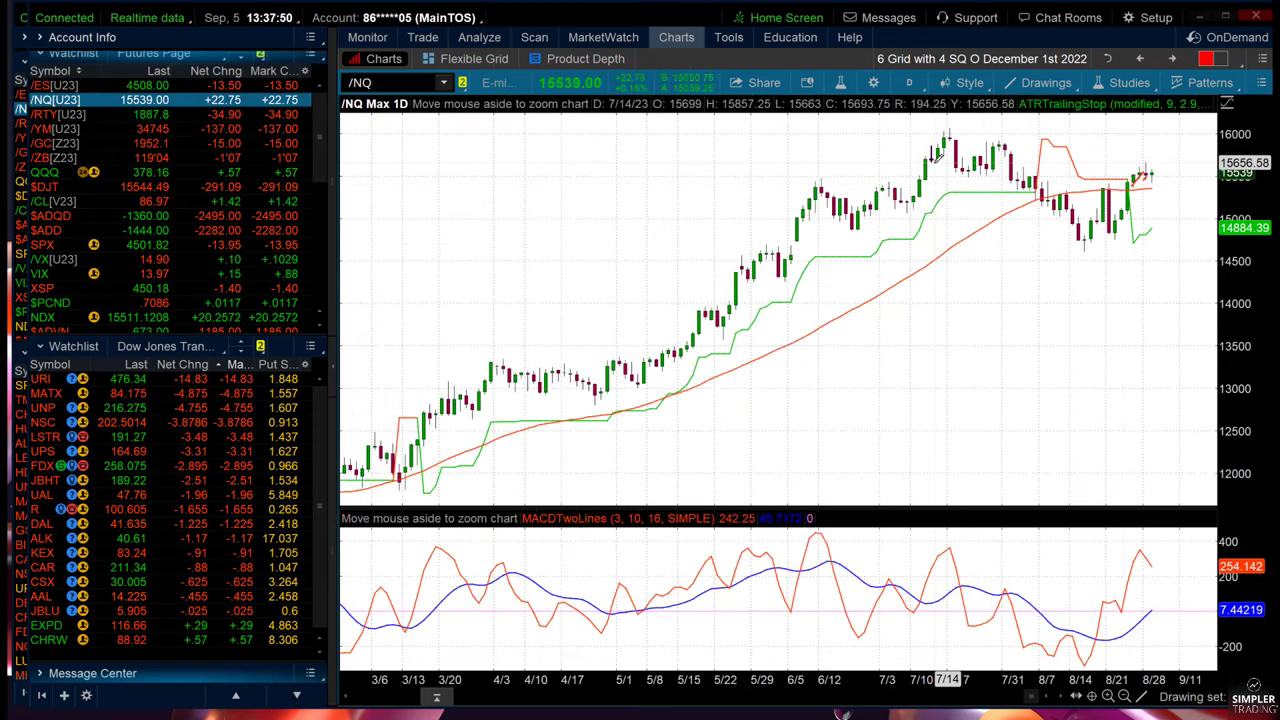
pyautogui.click(936, 157)
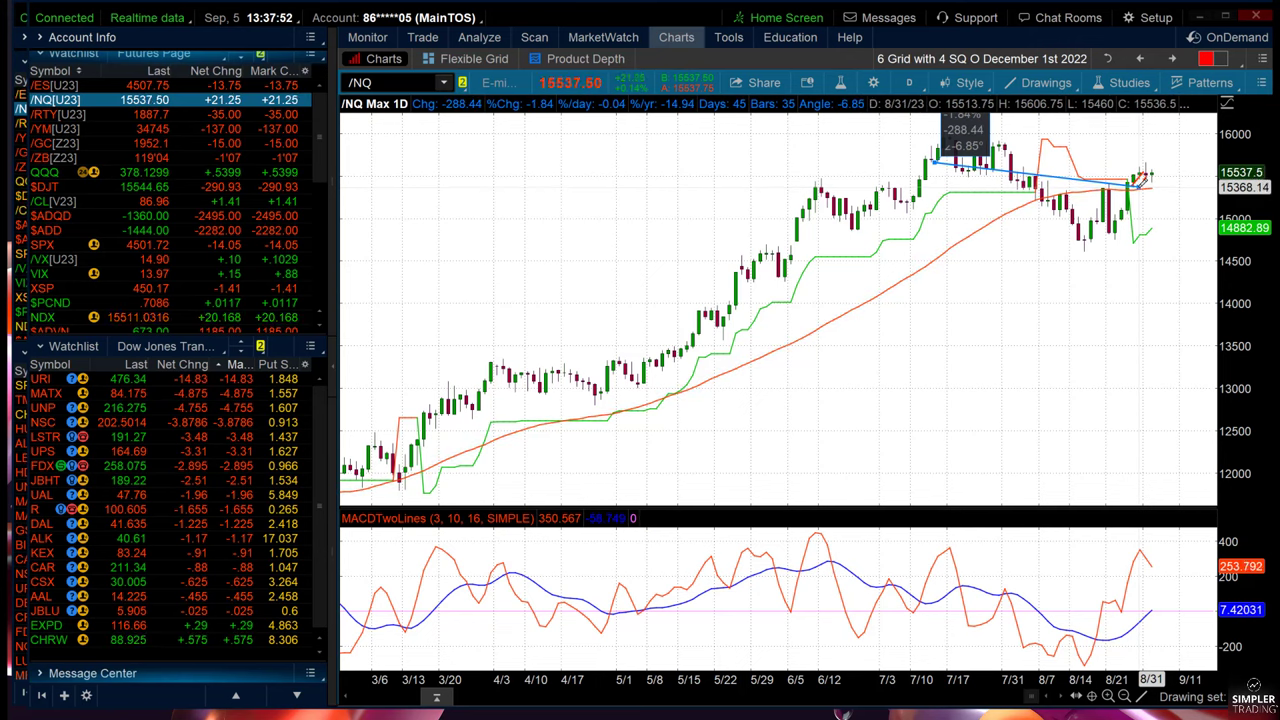
pyautogui.press('Escape')
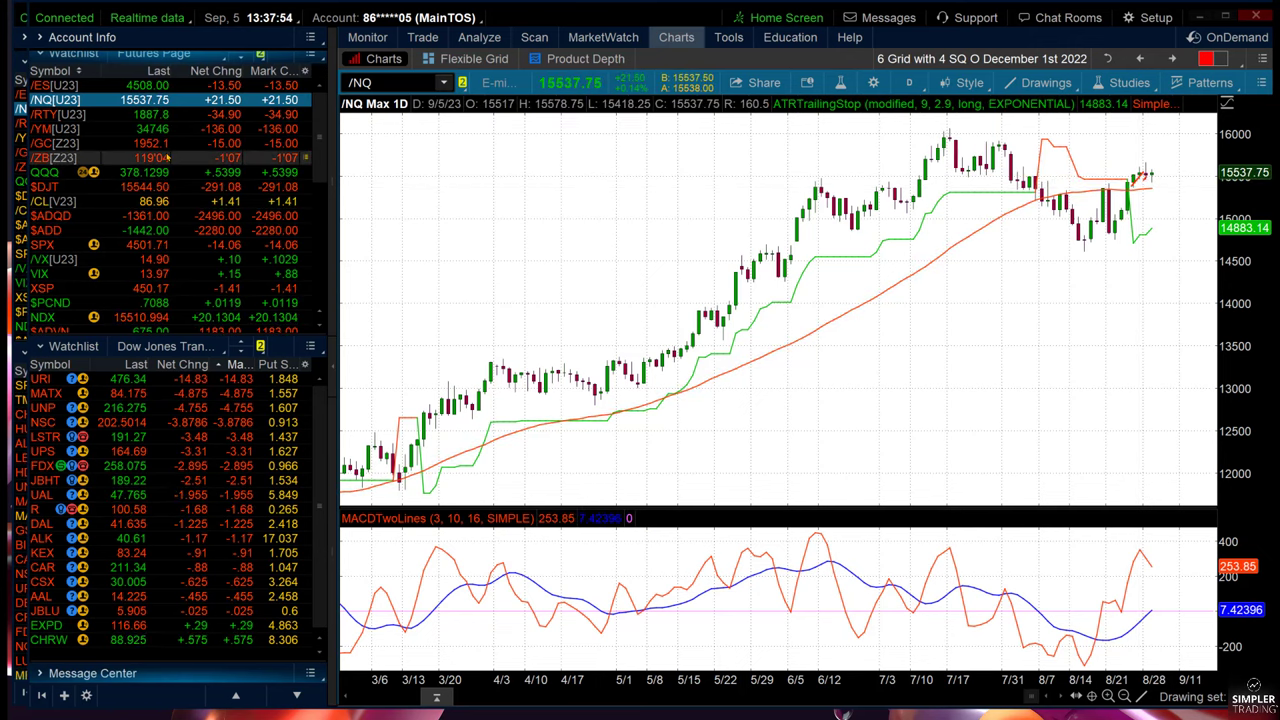
# - Examine the /ZB and /GC daily charts, comparing recent price swings with the MACDTwoLines oscillator
pyautogui.click(168, 158)
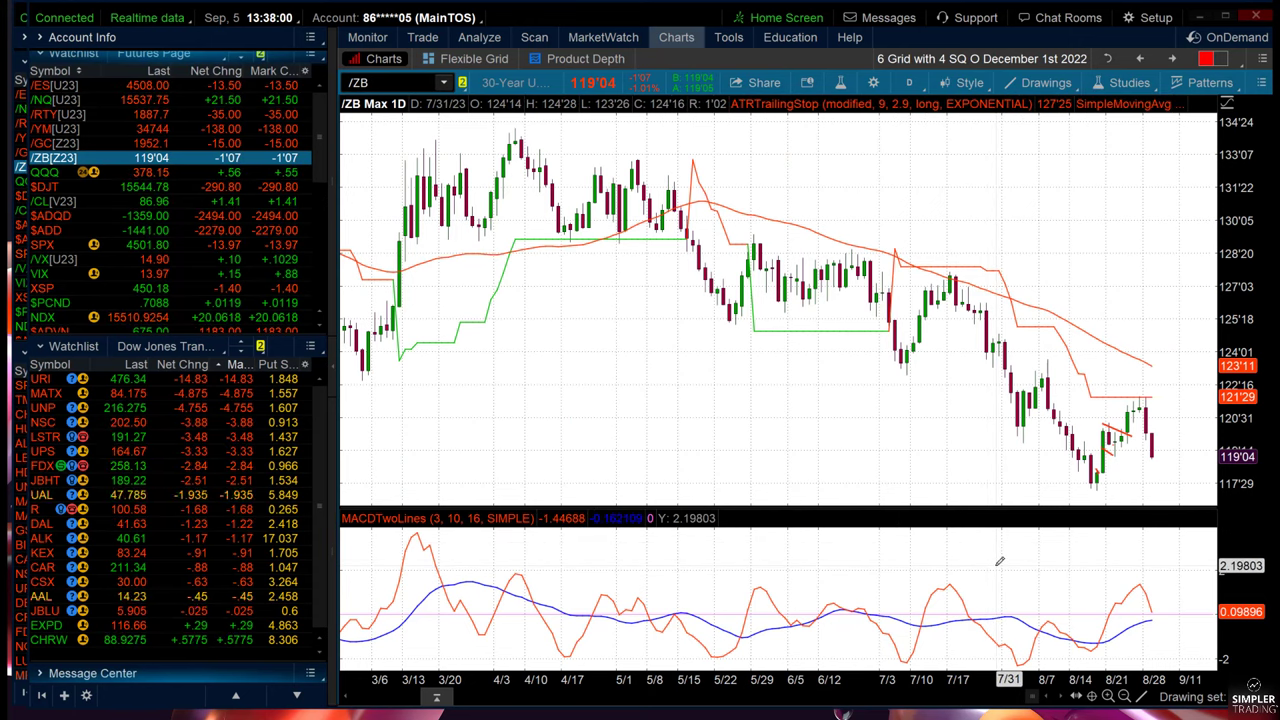
pyautogui.click(996, 566)
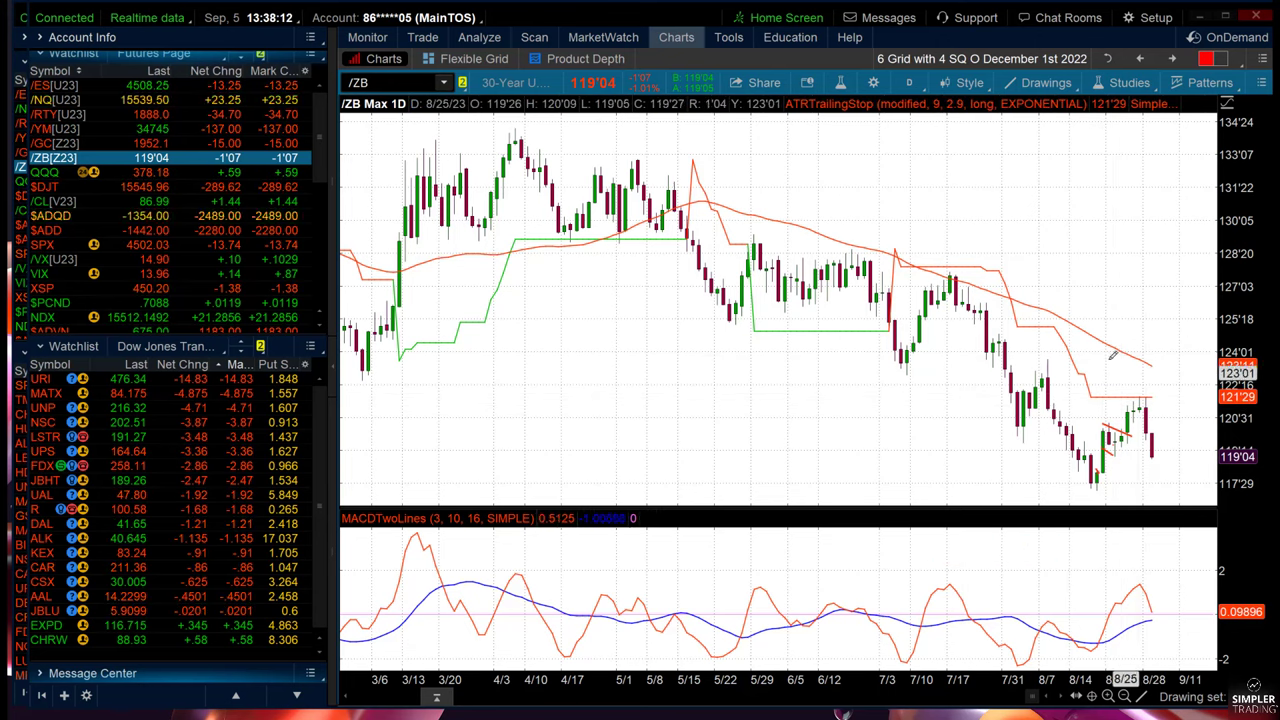
pyautogui.click(1101, 354)
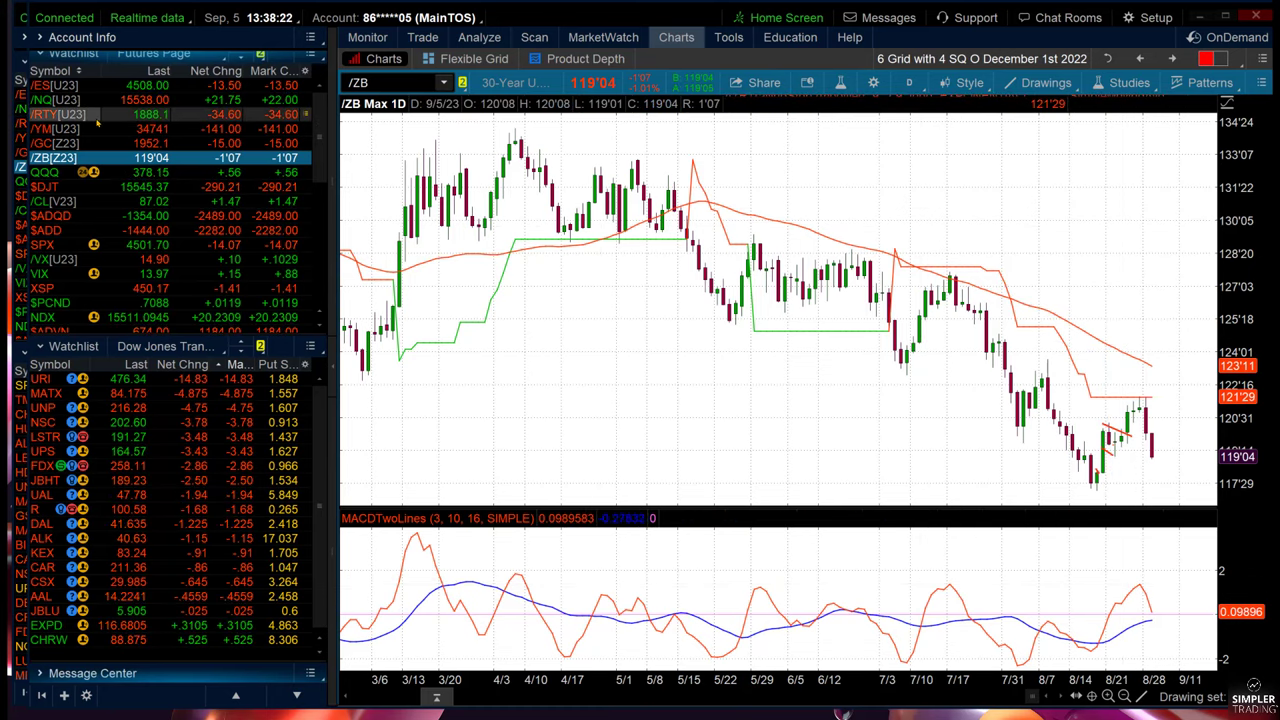
pyautogui.click(130, 143)
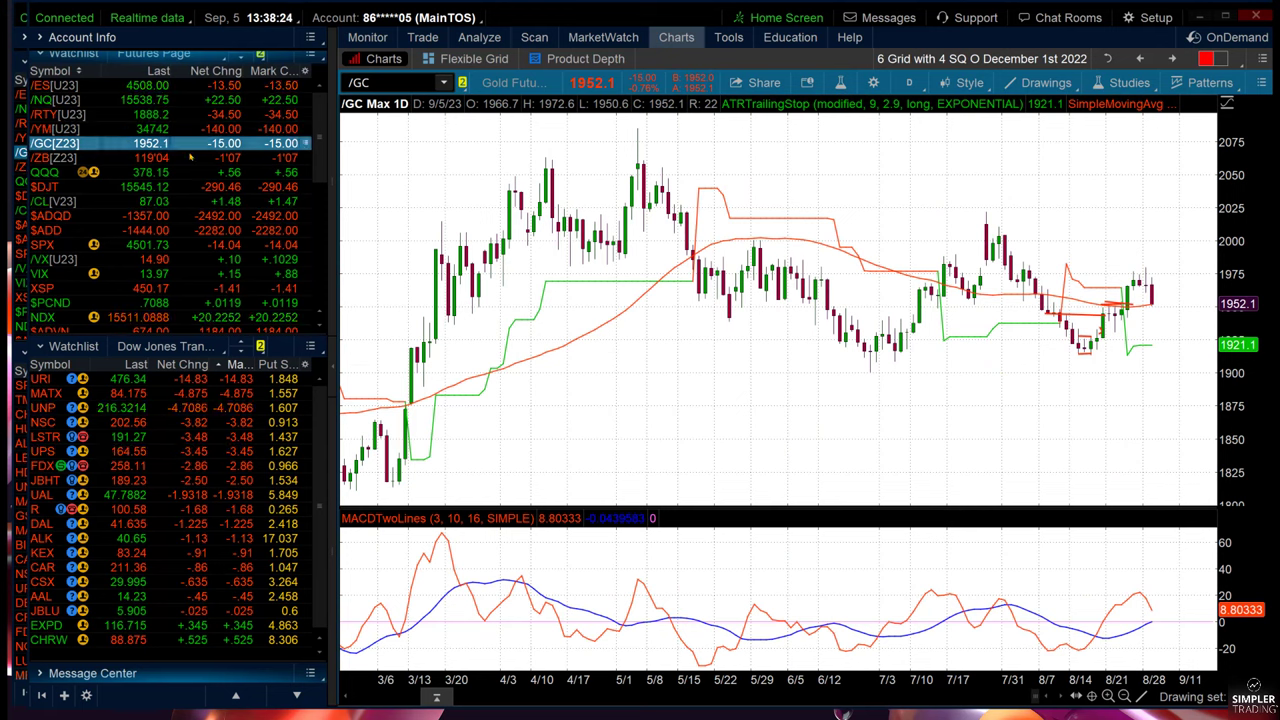
pyautogui.click(990, 205)
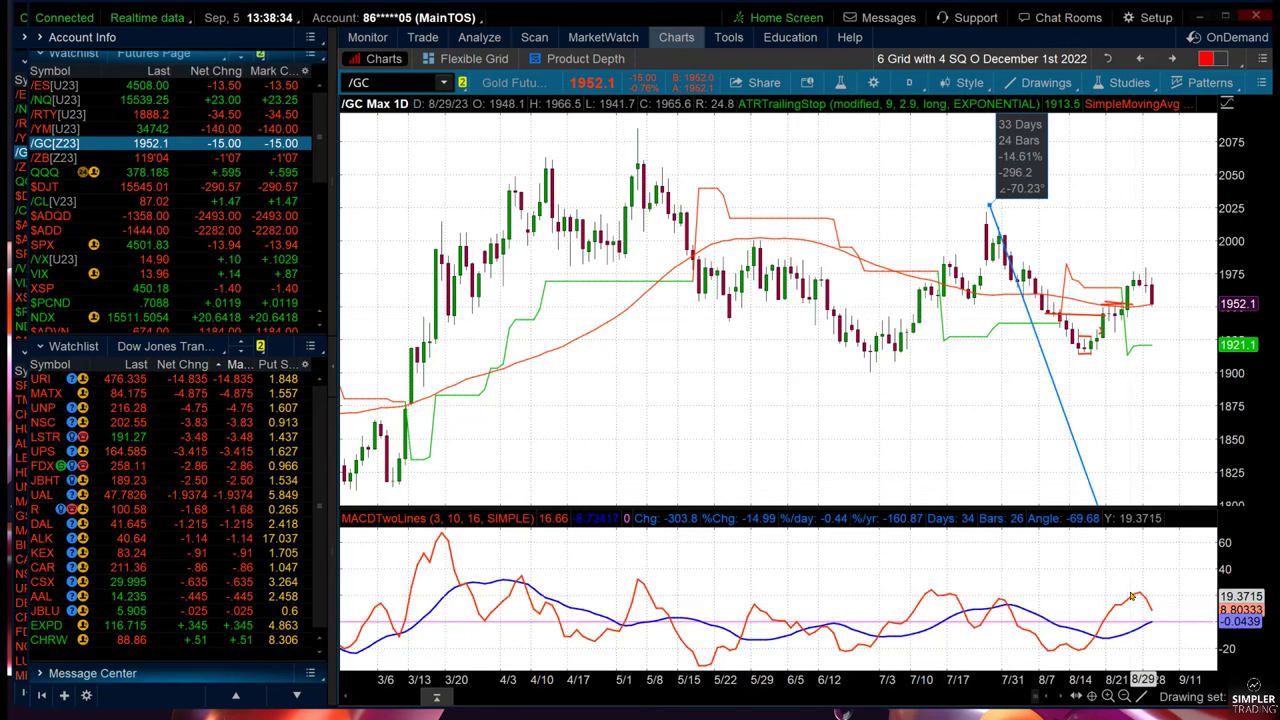
pyautogui.press('Escape')
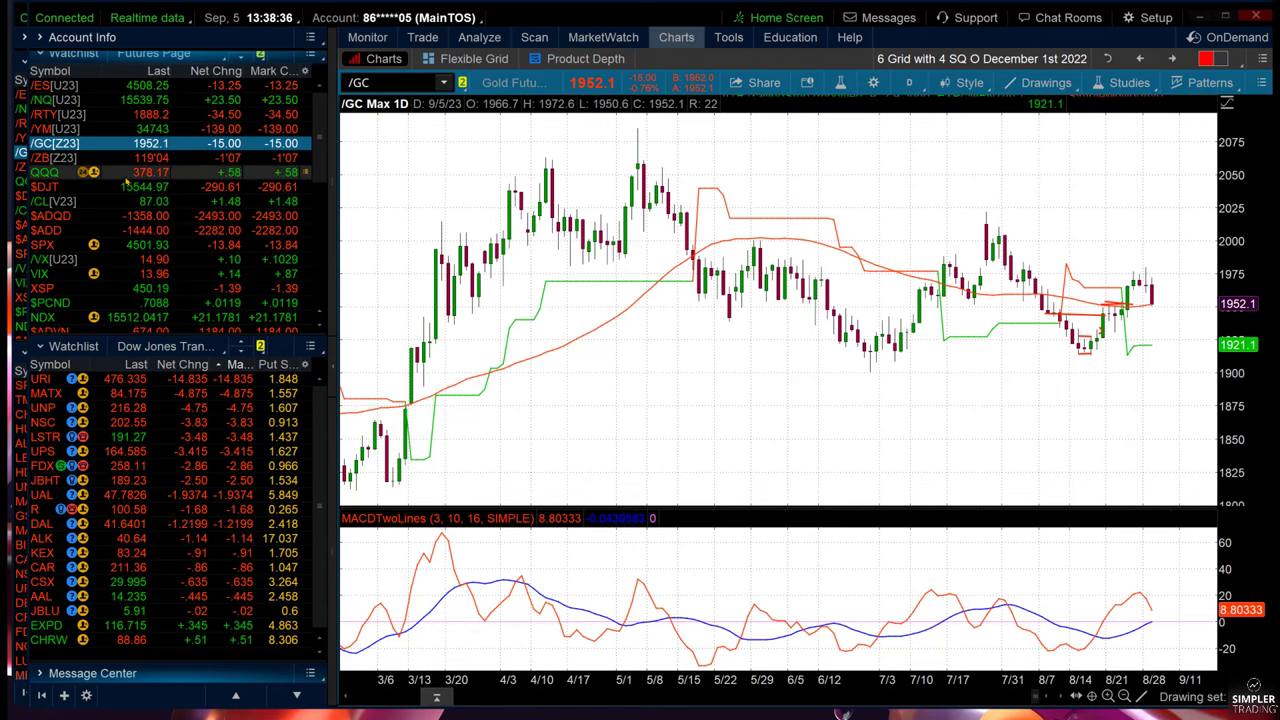
# - Check the /YM, /RTY and /ES daily charts and return to /NQ
pyautogui.click(126, 129)
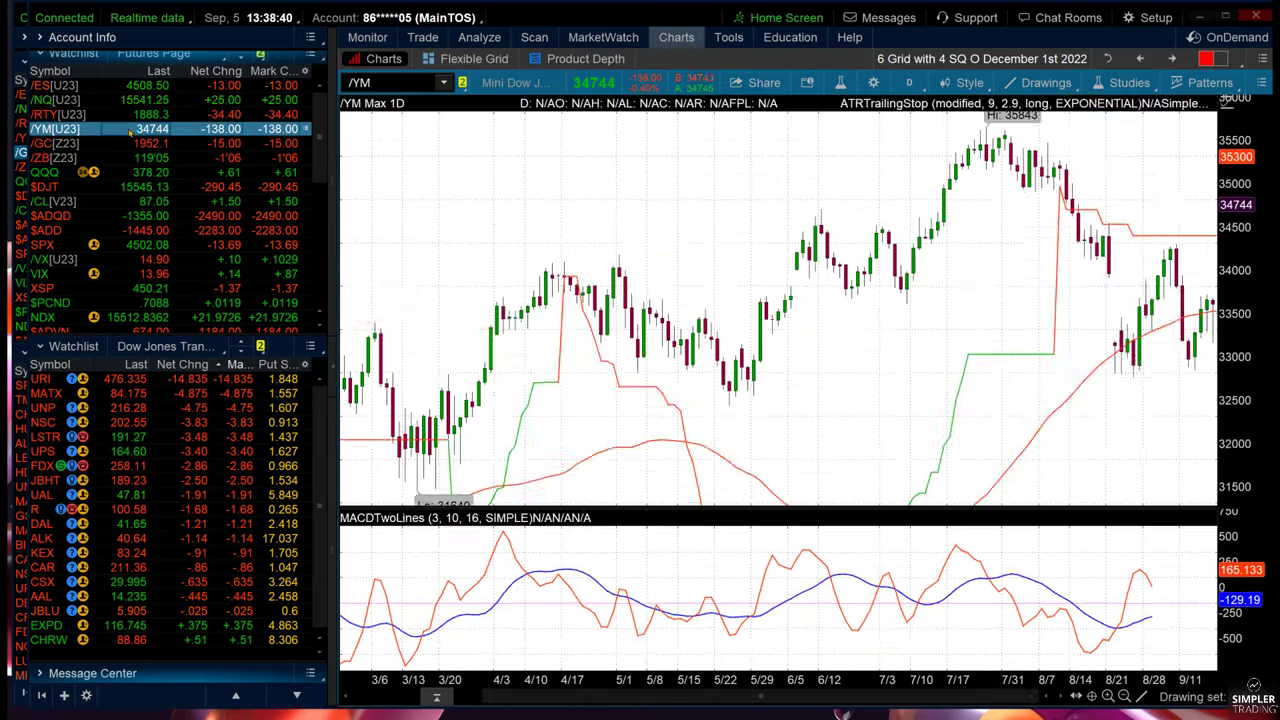
pyautogui.click(136, 114)
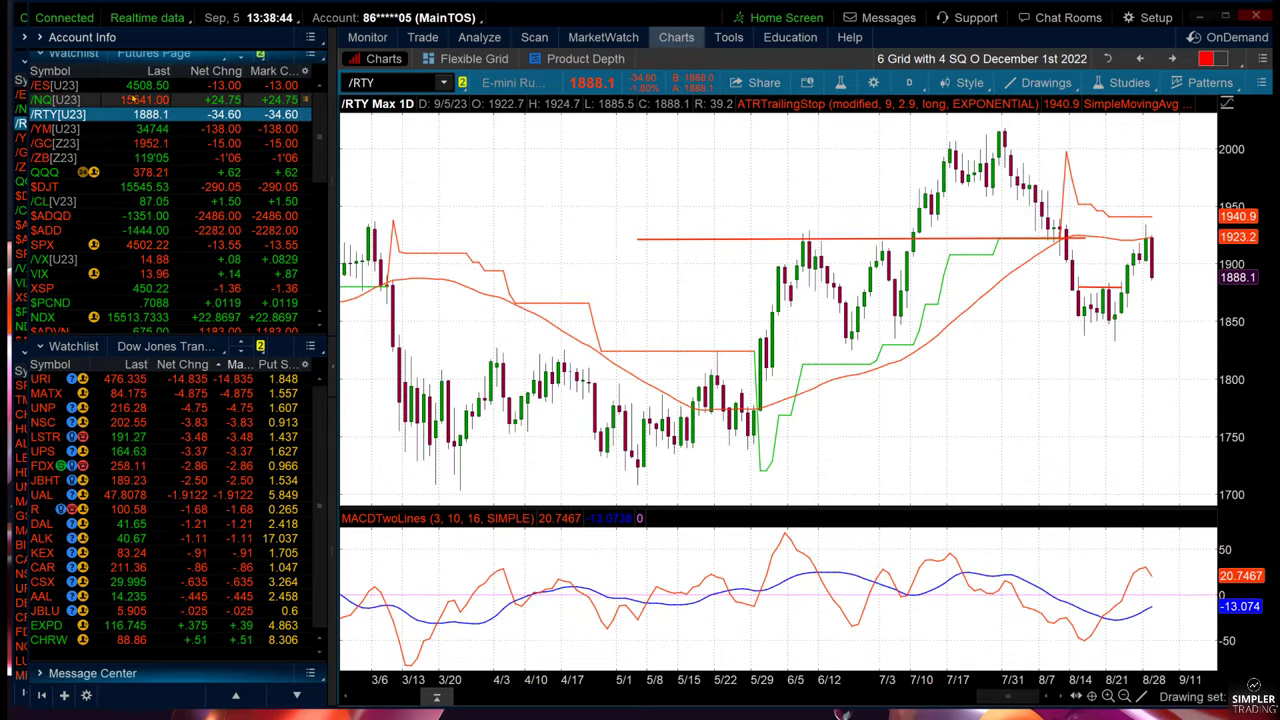
pyautogui.click(132, 86)
pyautogui.click(132, 101)
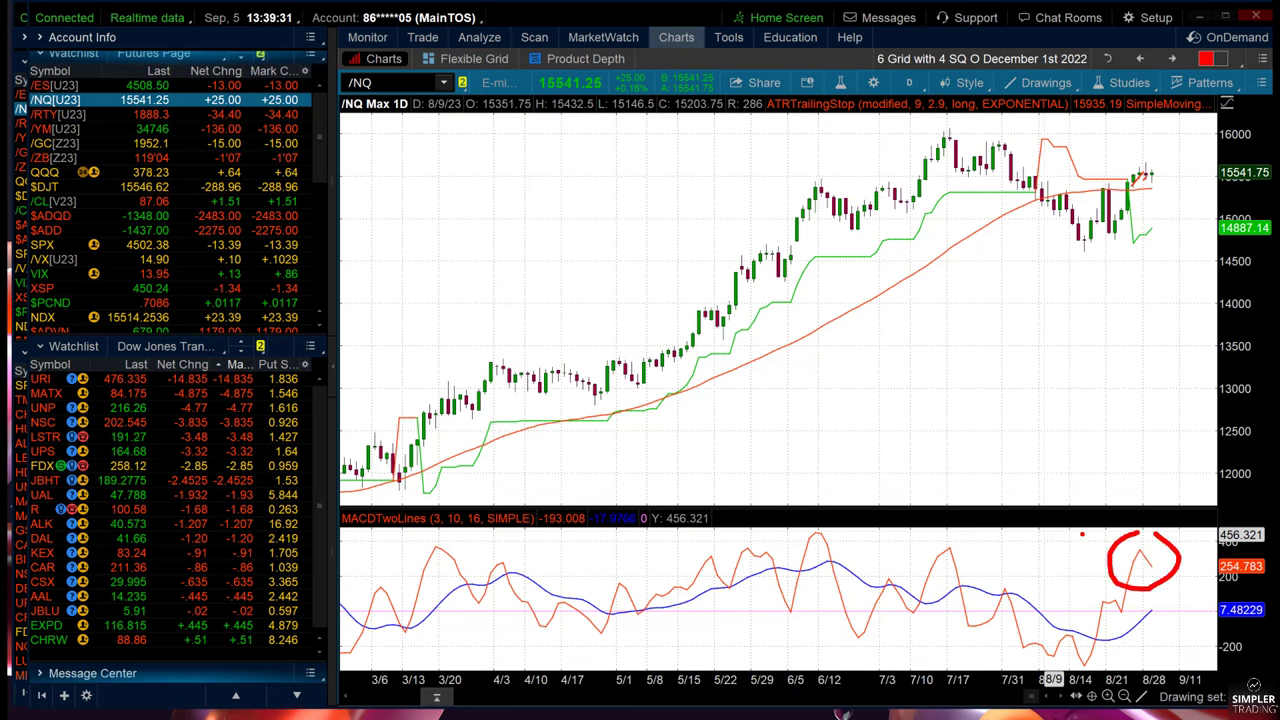
# - Examine the July to September swings of the MACDTwoLines oscillator against price on the /NQ daily chart
pyautogui.press('Escape')
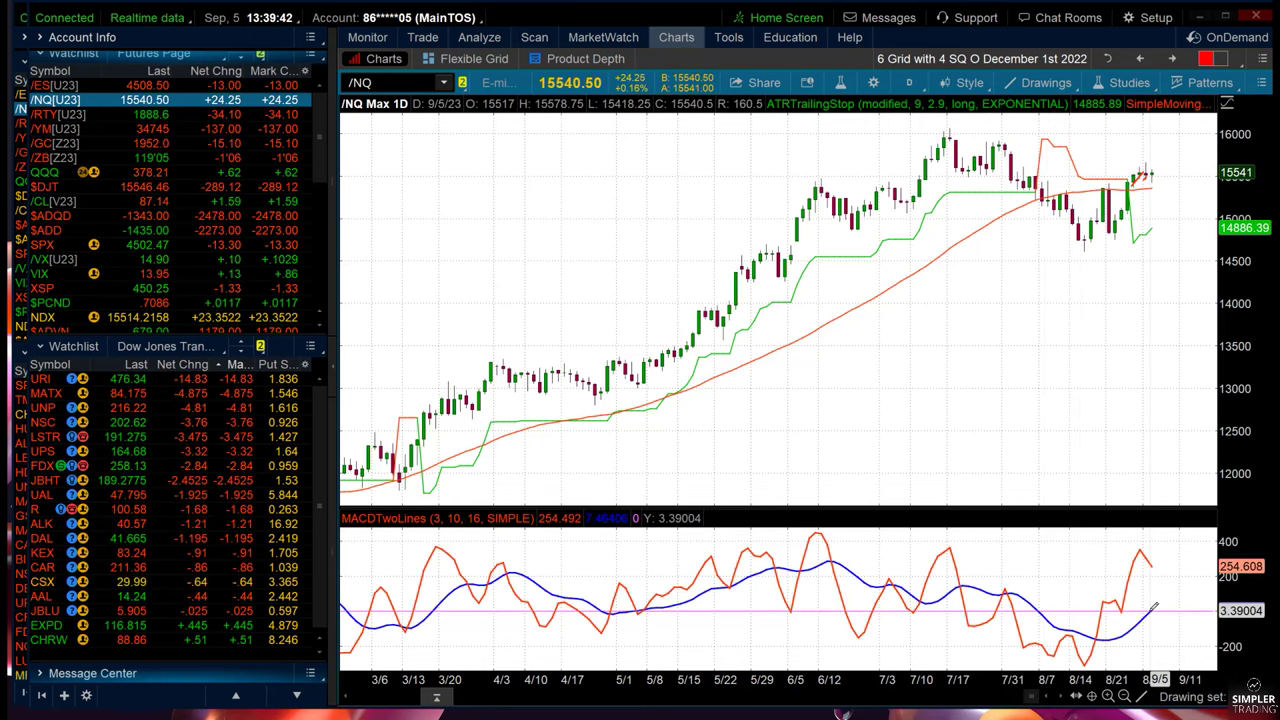
pyautogui.click(1060, 546)
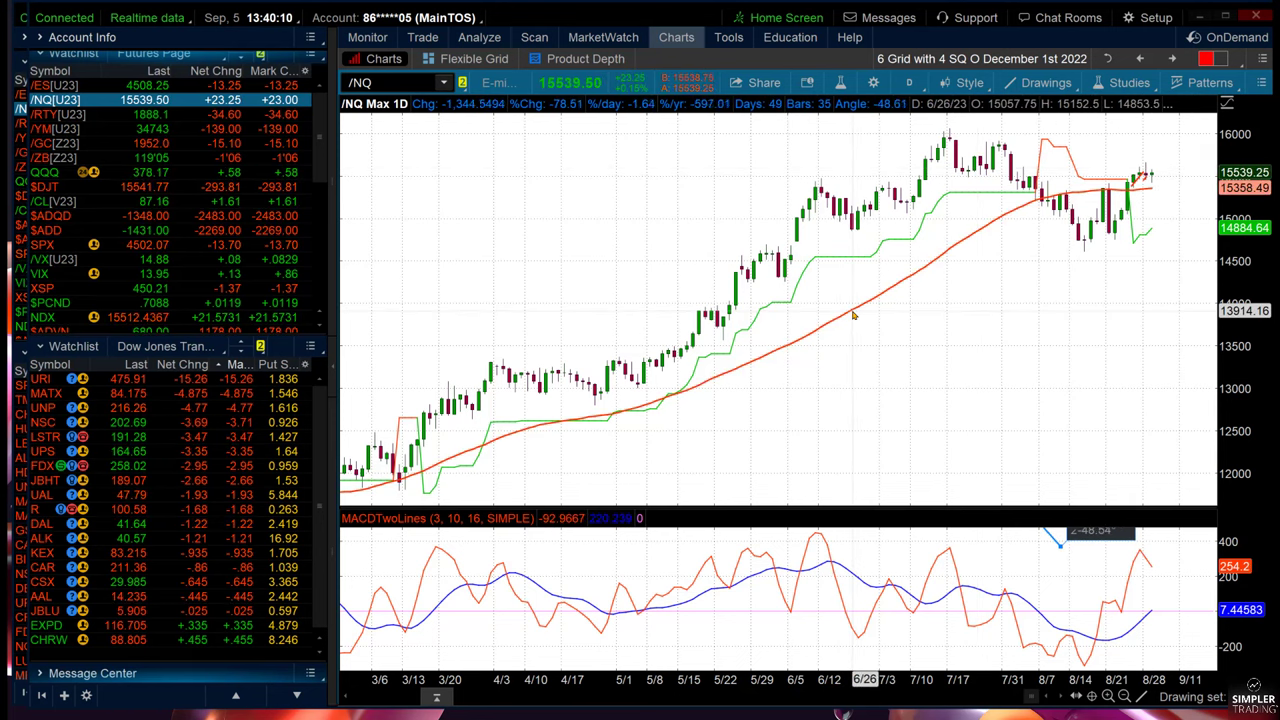
pyautogui.press('Escape')
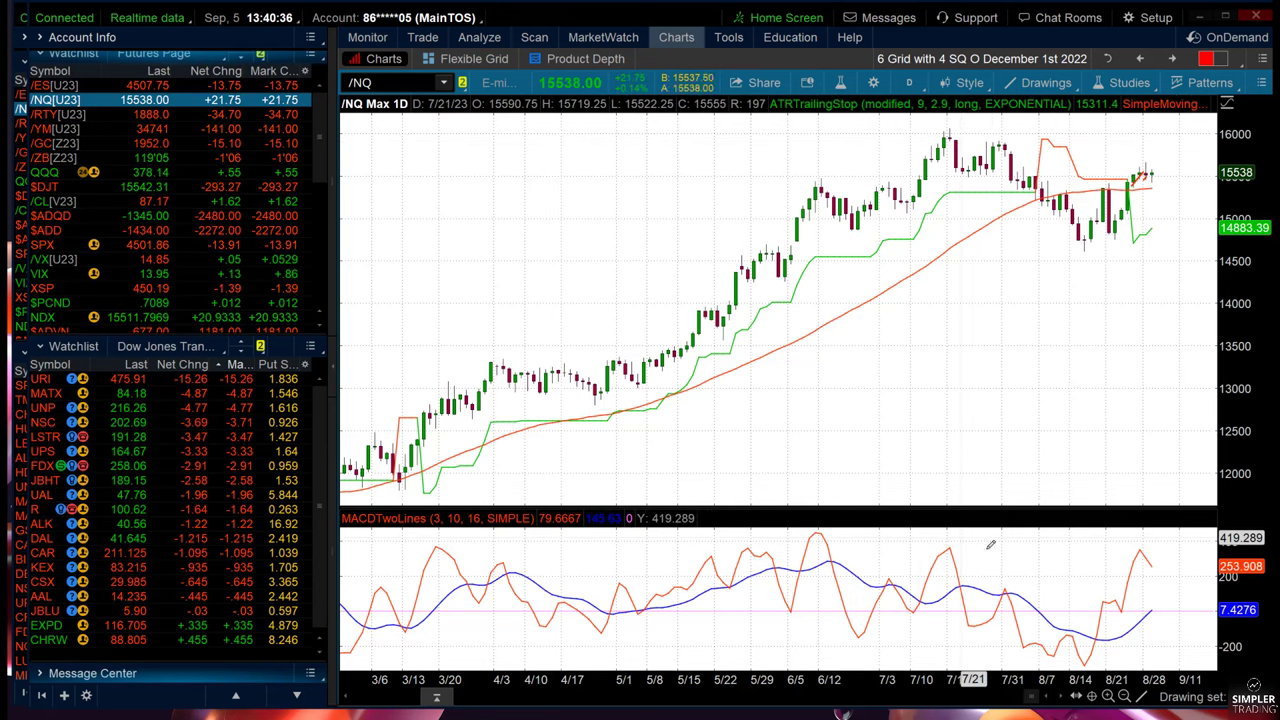
pyautogui.moveTo(1008, 553)
pyautogui.mouseDown()
pyautogui.moveTo(1148, 548)
pyautogui.moveTo(1129, 572)
pyautogui.moveTo(1126, 614)
pyautogui.moveTo(1181, 564)
pyautogui.moveTo(1140, 605)
pyautogui.moveTo(1143, 655)
pyautogui.moveTo(1146, 604)
pyautogui.moveTo(947, 539)
pyautogui.moveTo(957, 543)
pyautogui.moveTo(891, 580)
pyautogui.moveTo(1016, 593)
pyautogui.moveTo(965, 545)
pyautogui.moveTo(1010, 592)
pyautogui.moveTo(1000, 545)
pyautogui.moveTo(1030, 540)
pyautogui.mouseUp()
pyautogui.press('Escape')
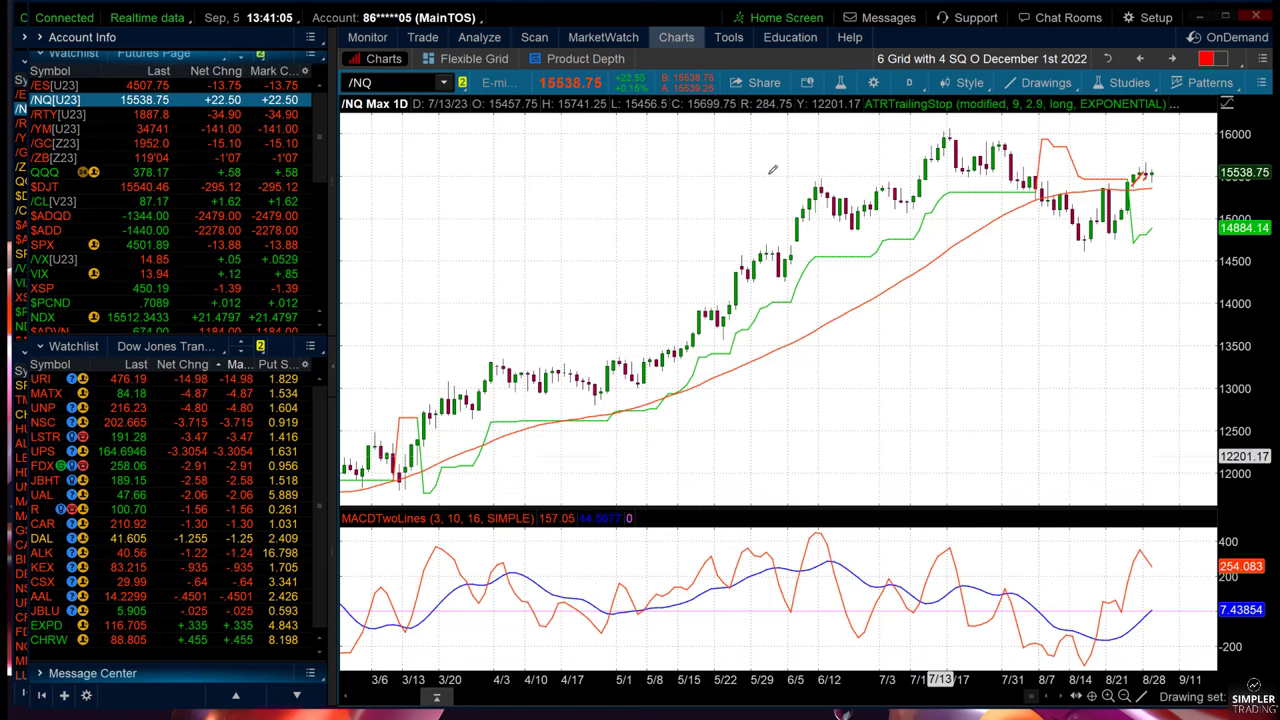
pyautogui.moveTo(786, 162)
pyautogui.mouseDown()
pyautogui.moveTo(1041, 161)
pyautogui.moveTo(1029, 197)
pyautogui.mouseUp()
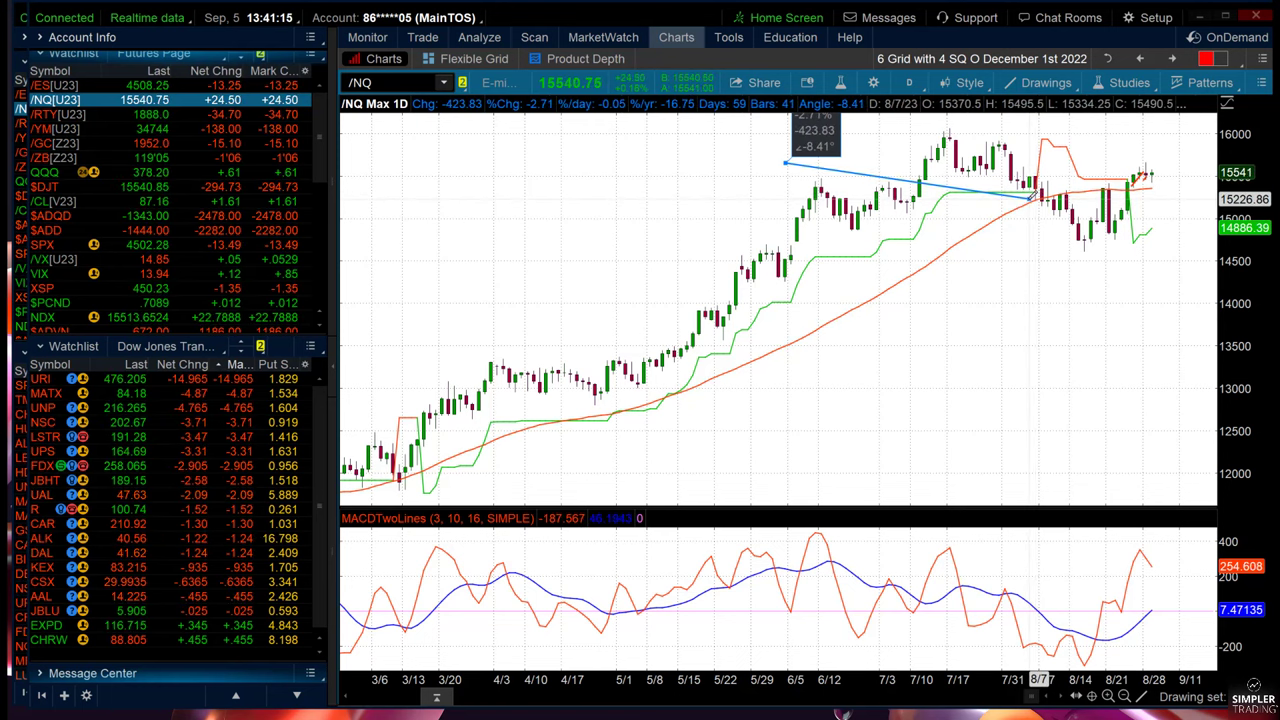
# - Switch from /NQ to the /GC daily chart and review its price and oscillator readings
pyautogui.moveTo(1030, 197); pyautogui.dragTo(265, 175)
pyautogui.click(255, 145)
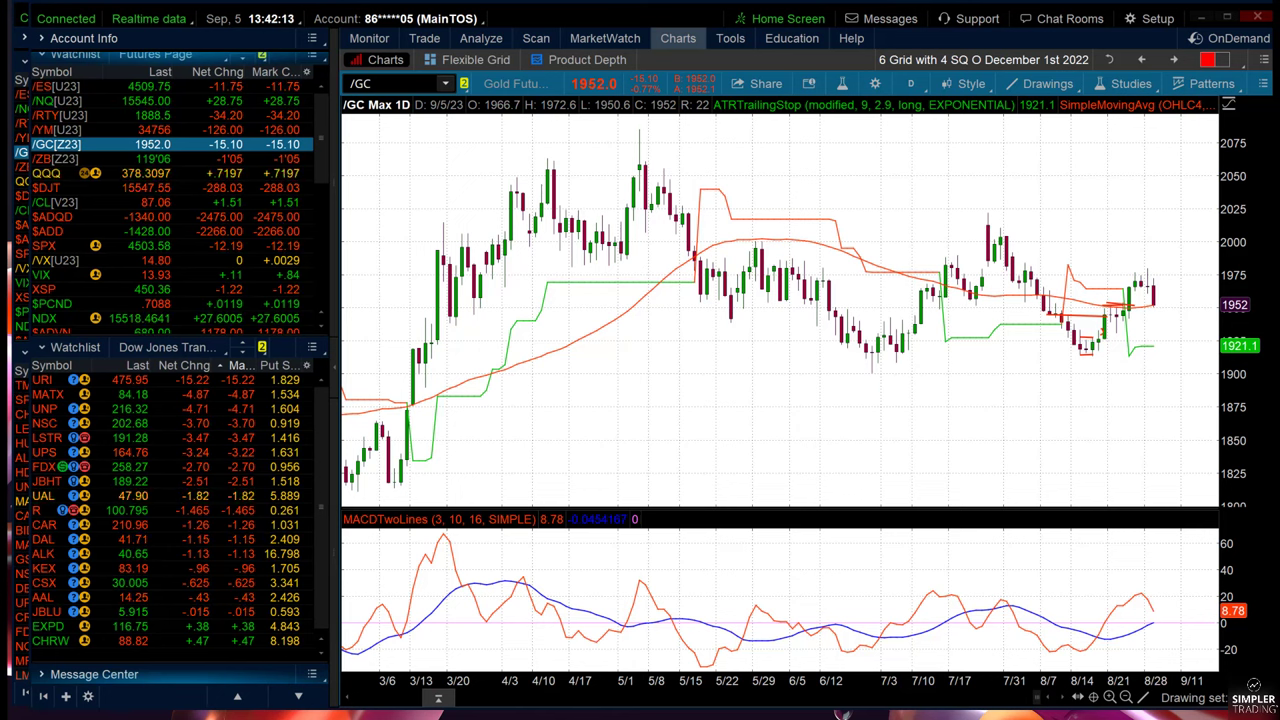
pyautogui.moveTo(536, 246)
pyautogui.mouseDown()
pyautogui.moveTo(394, 163)
pyautogui.moveTo(800, 191)
pyautogui.moveTo(1008, 270)
pyautogui.moveTo(908, 209)
pyautogui.moveTo(240, 100)
pyautogui.mouseUp()
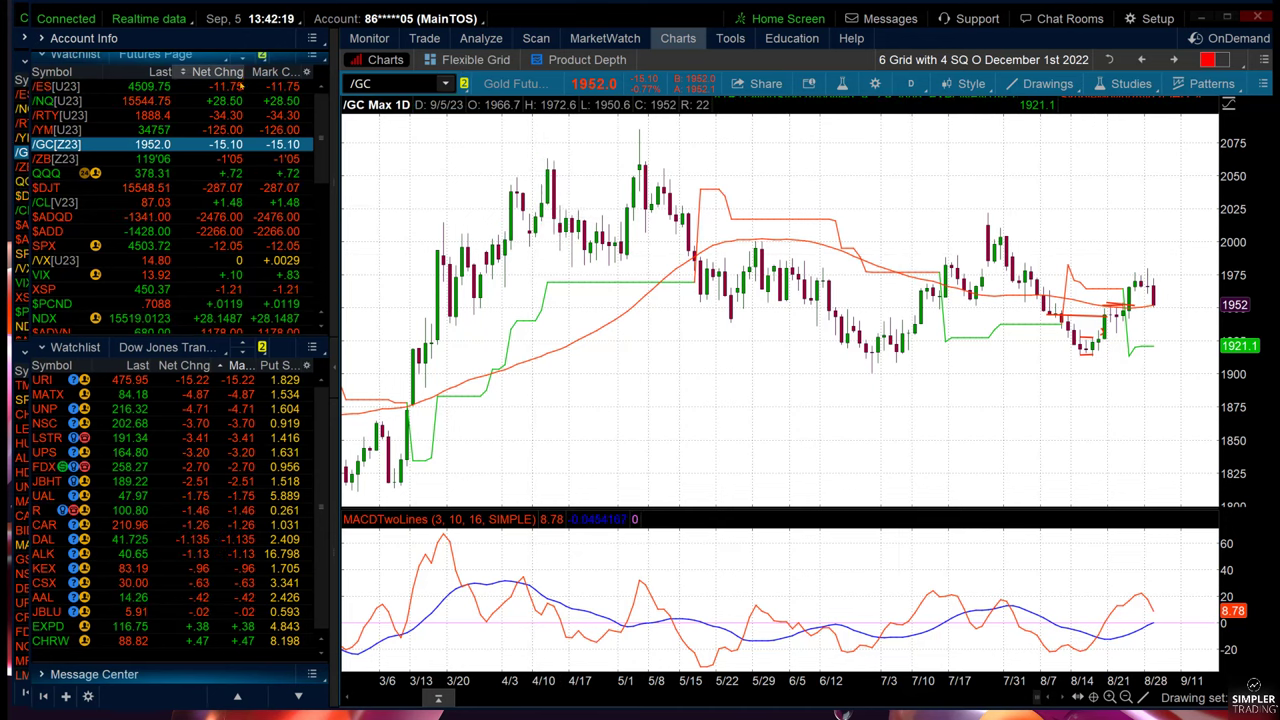
# - On the /ES daily chart, set the SimpleMovingAvg length to 10 and remove the ATRTrailingStop study
pyautogui.click(240, 87)
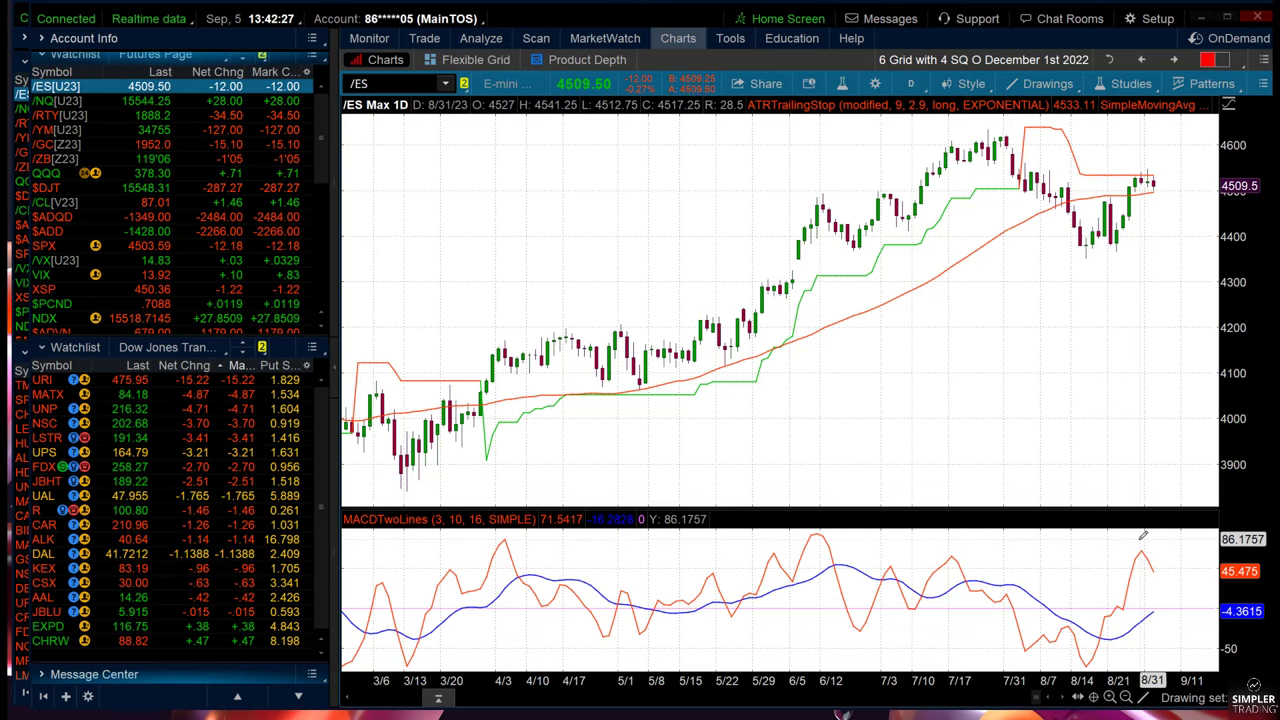
pyautogui.rightClick(593, 278)
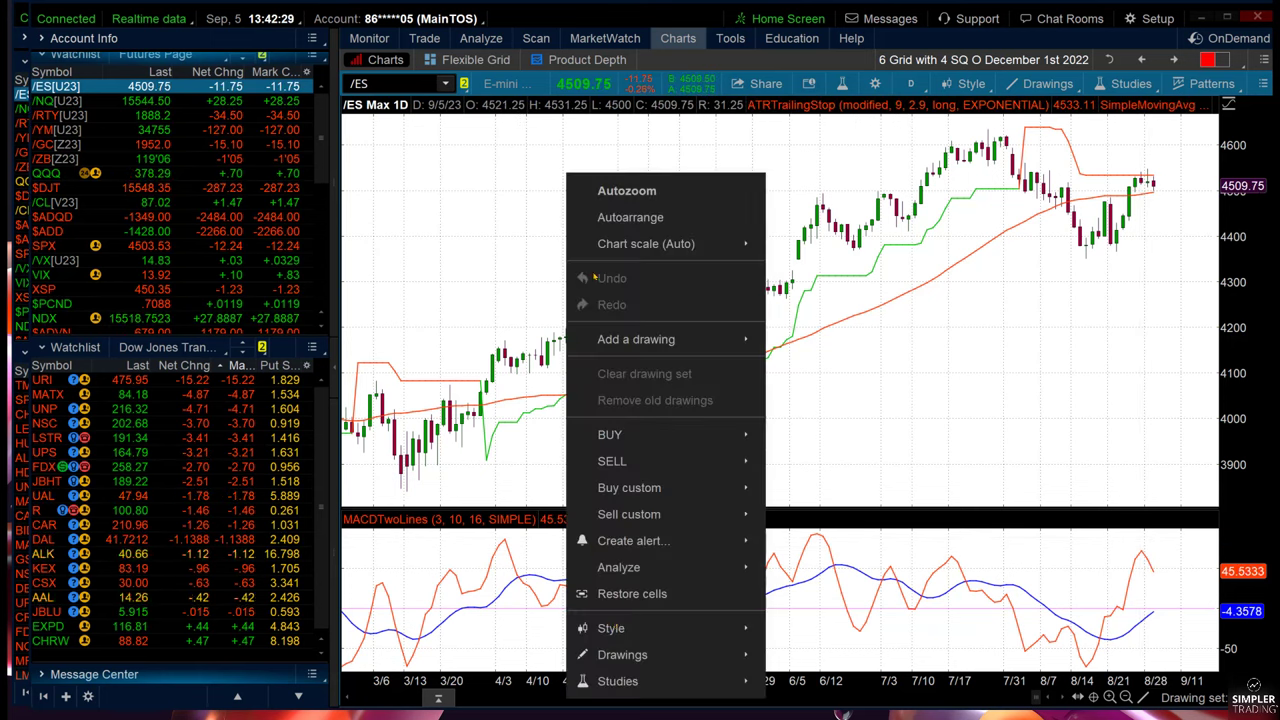
pyautogui.moveTo(690, 681)
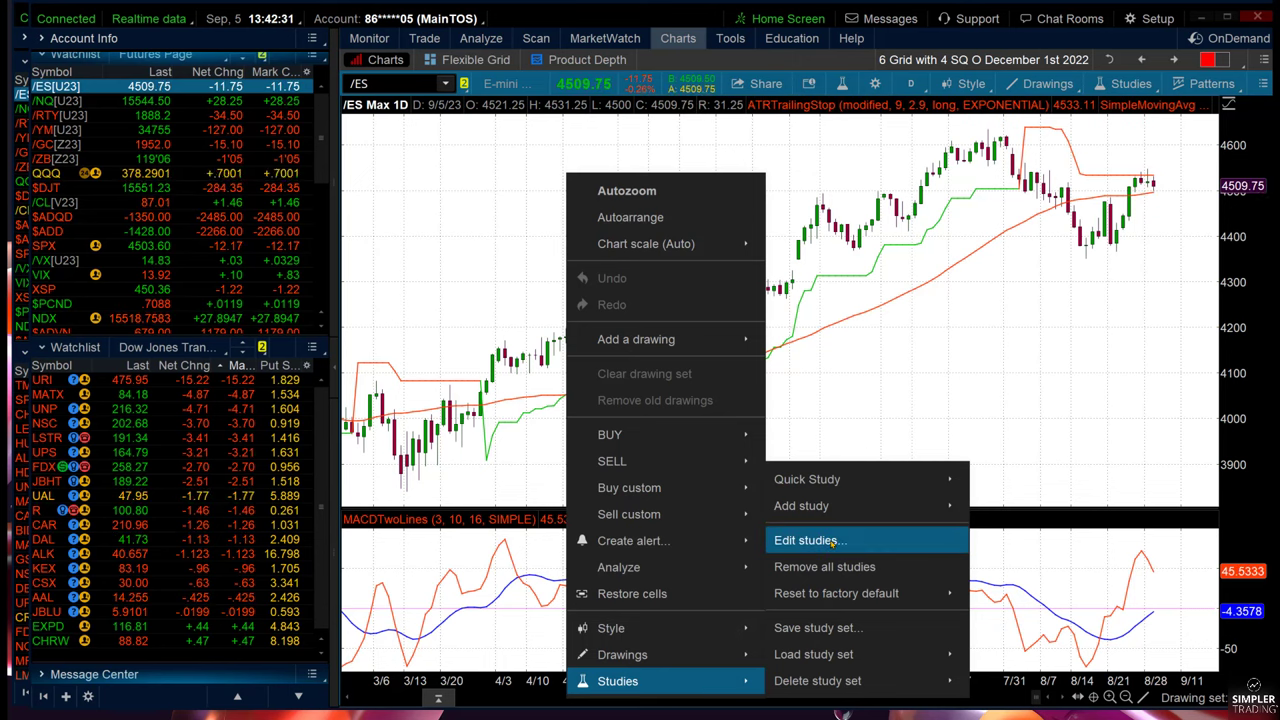
pyautogui.click(832, 541)
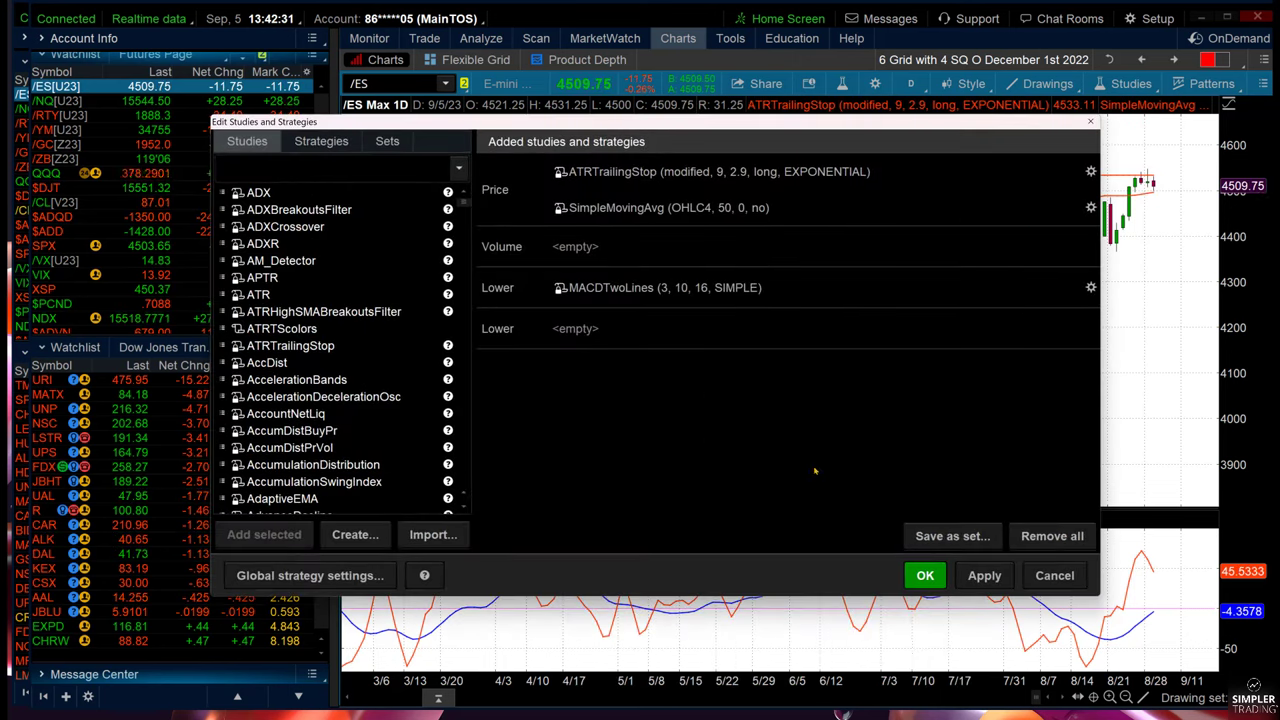
pyautogui.click(1090, 208)
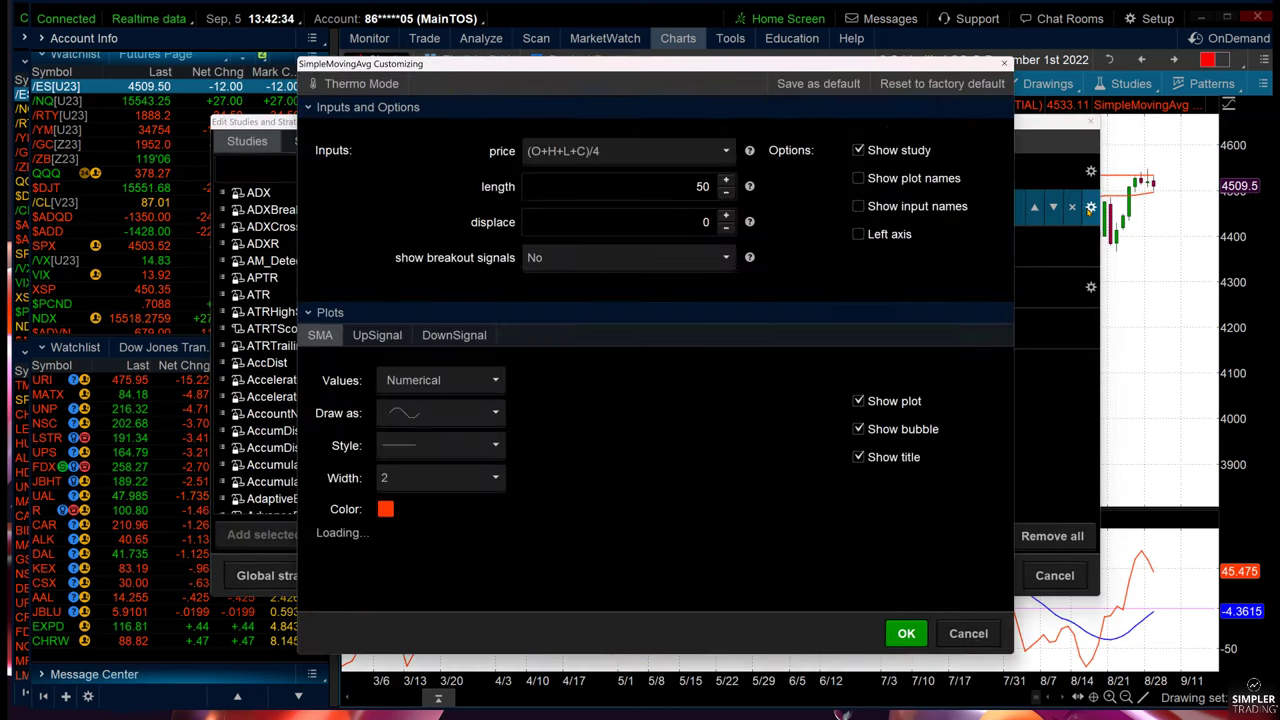
pyautogui.doubleClick(684, 181)
pyautogui.write('10')
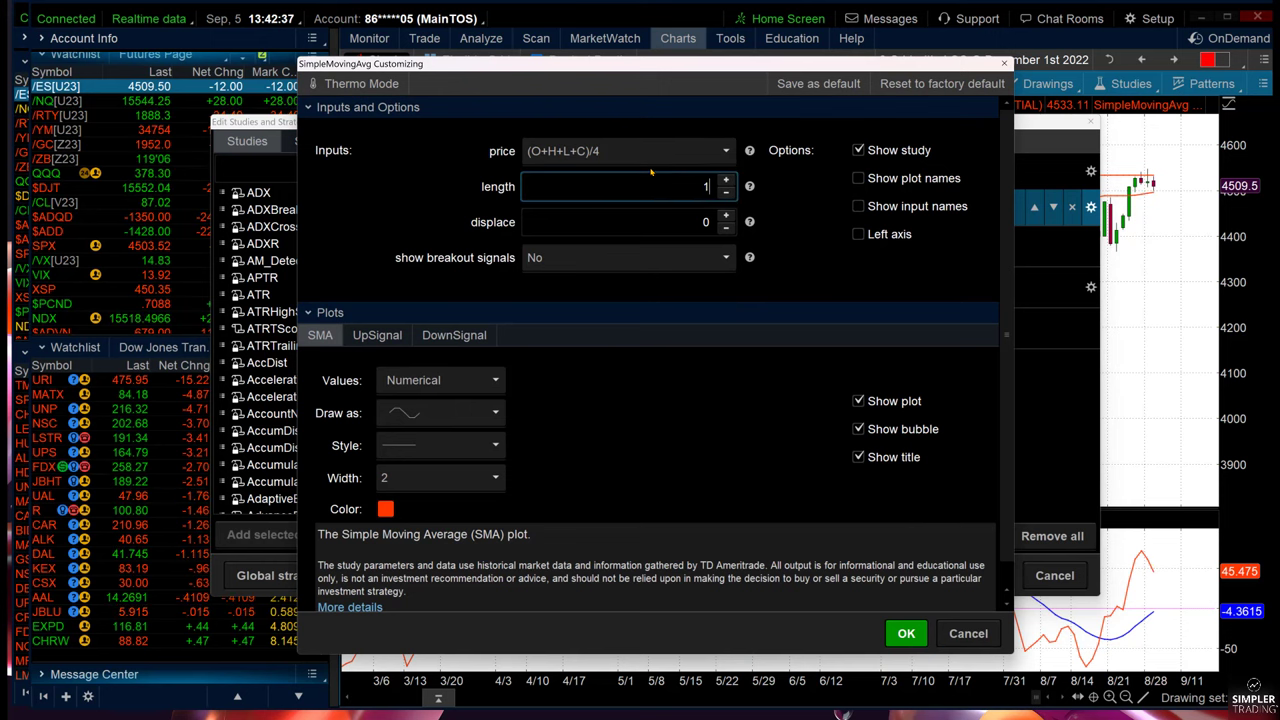
pyautogui.click(903, 632)
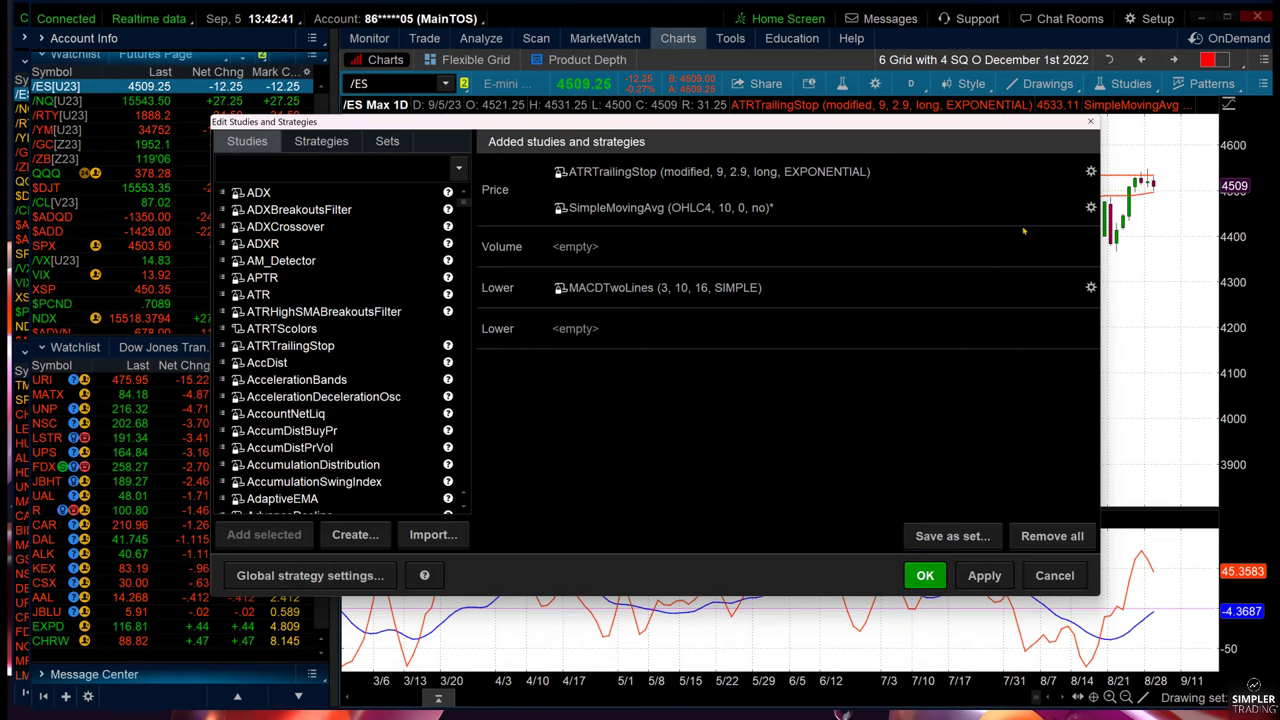
pyautogui.click(1073, 172)
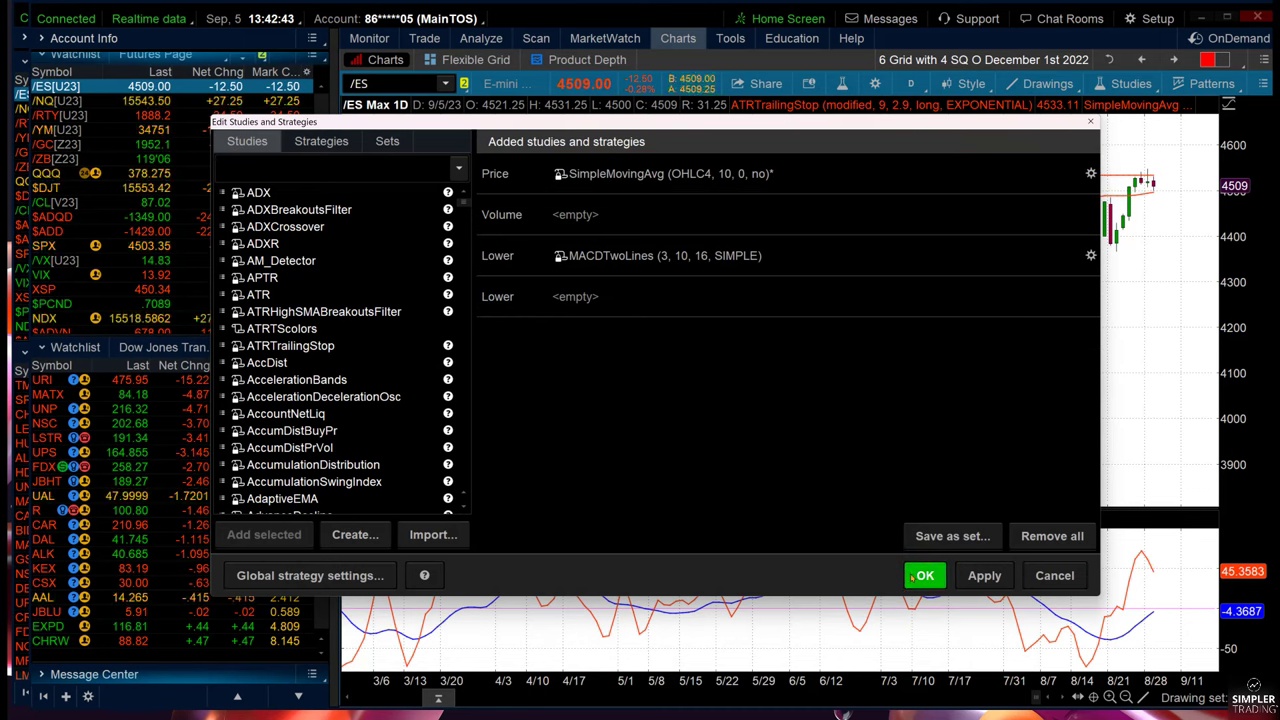
pyautogui.click(922, 575)
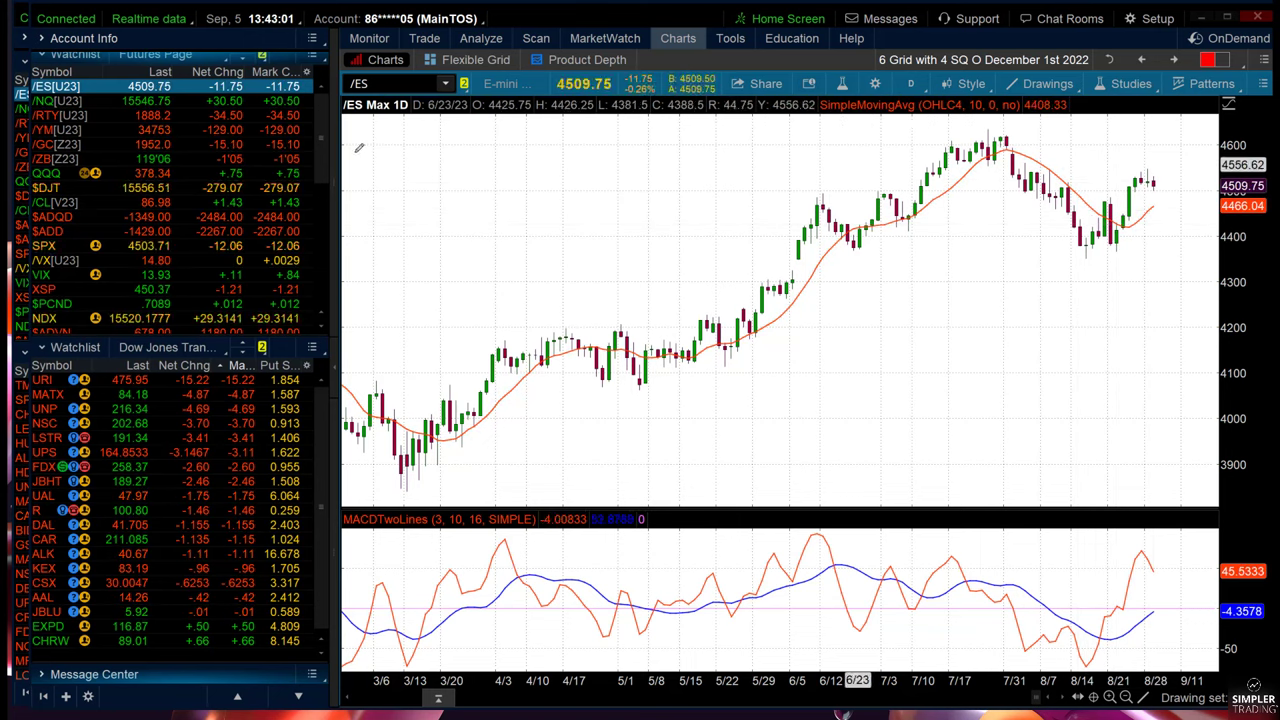
# - Open the studies and strategies editor for the /ES chart
pyautogui.rightClick(516, 449)
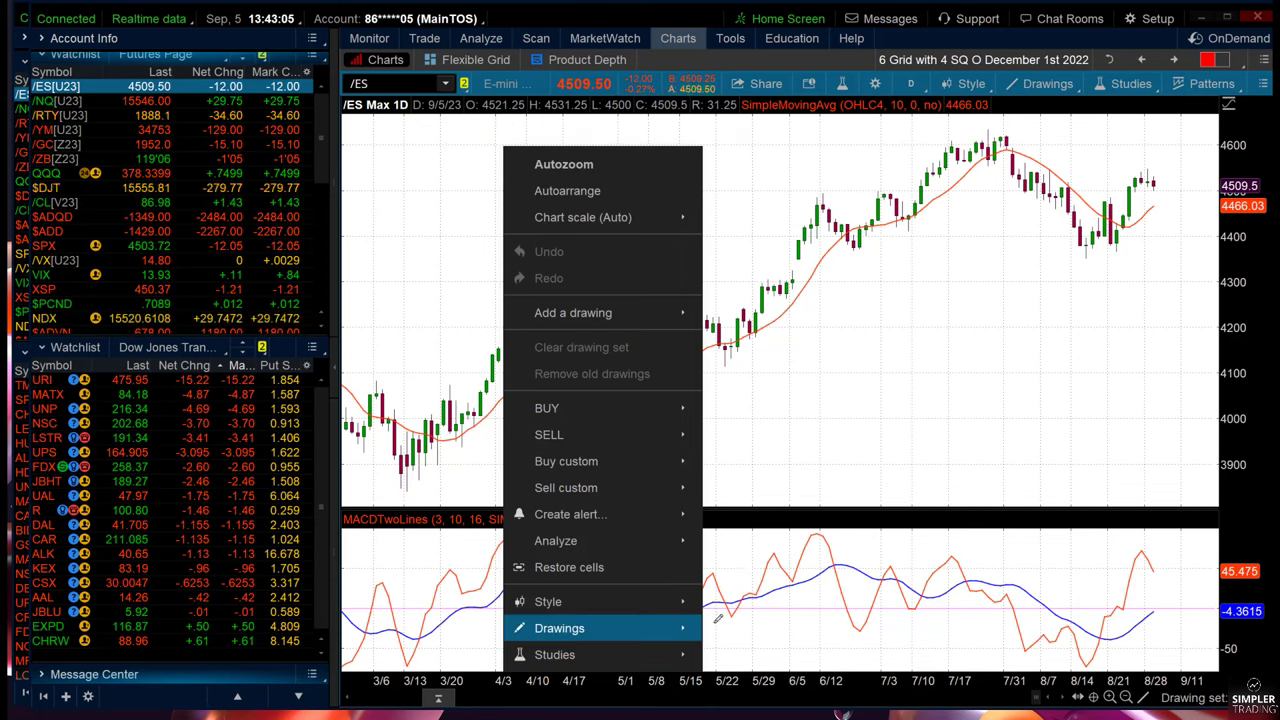
pyautogui.moveTo(680, 654)
pyautogui.click(760, 514)
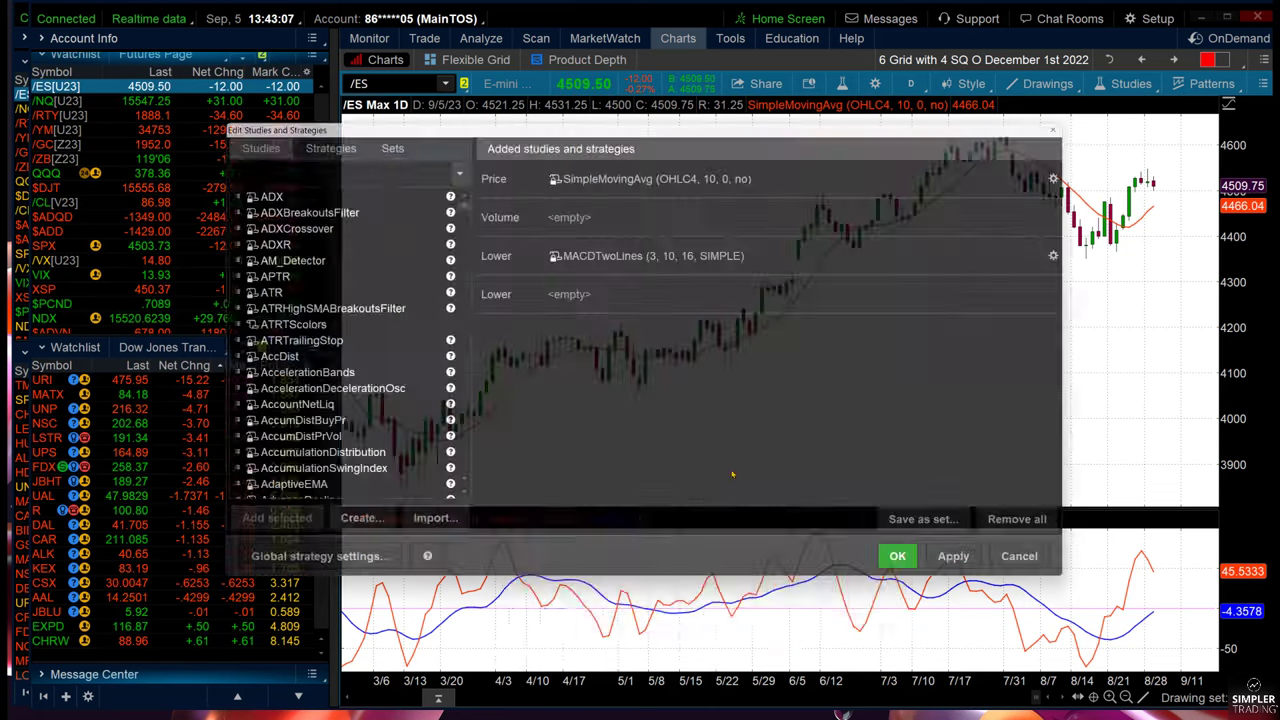
pyautogui.click(690, 262)
pyautogui.rightClick(690, 262)
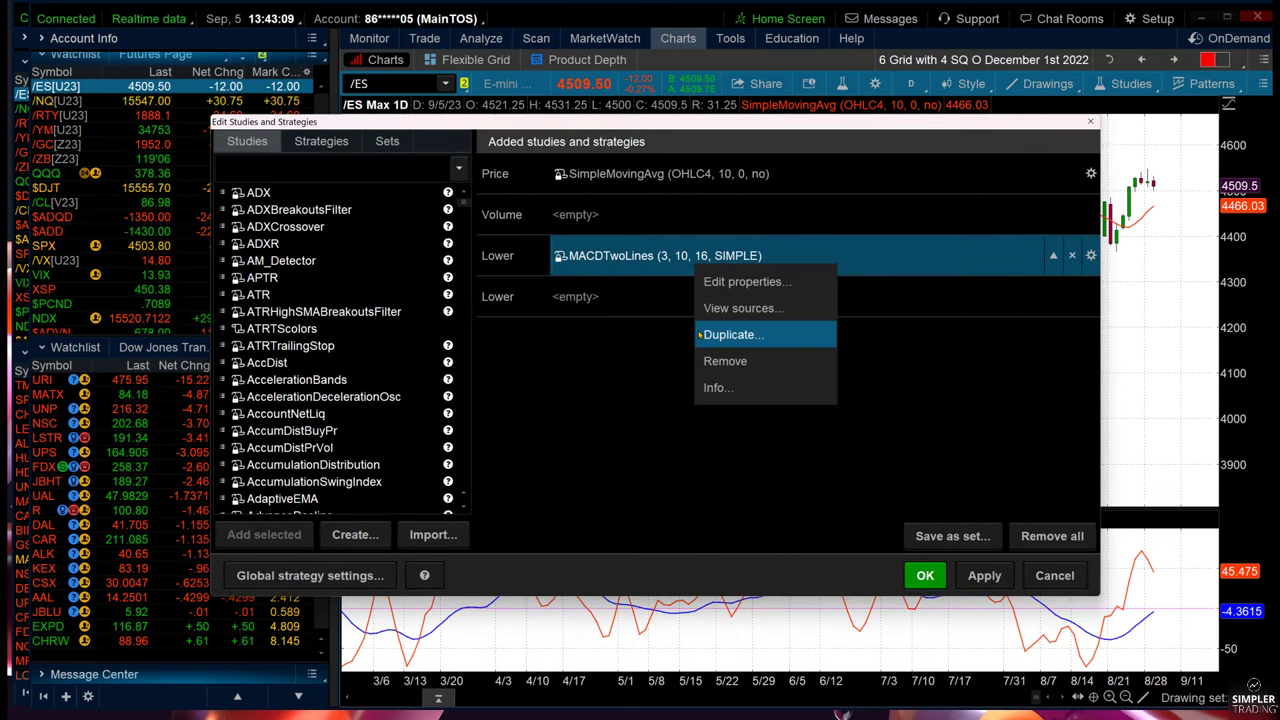
pyautogui.click(731, 335)
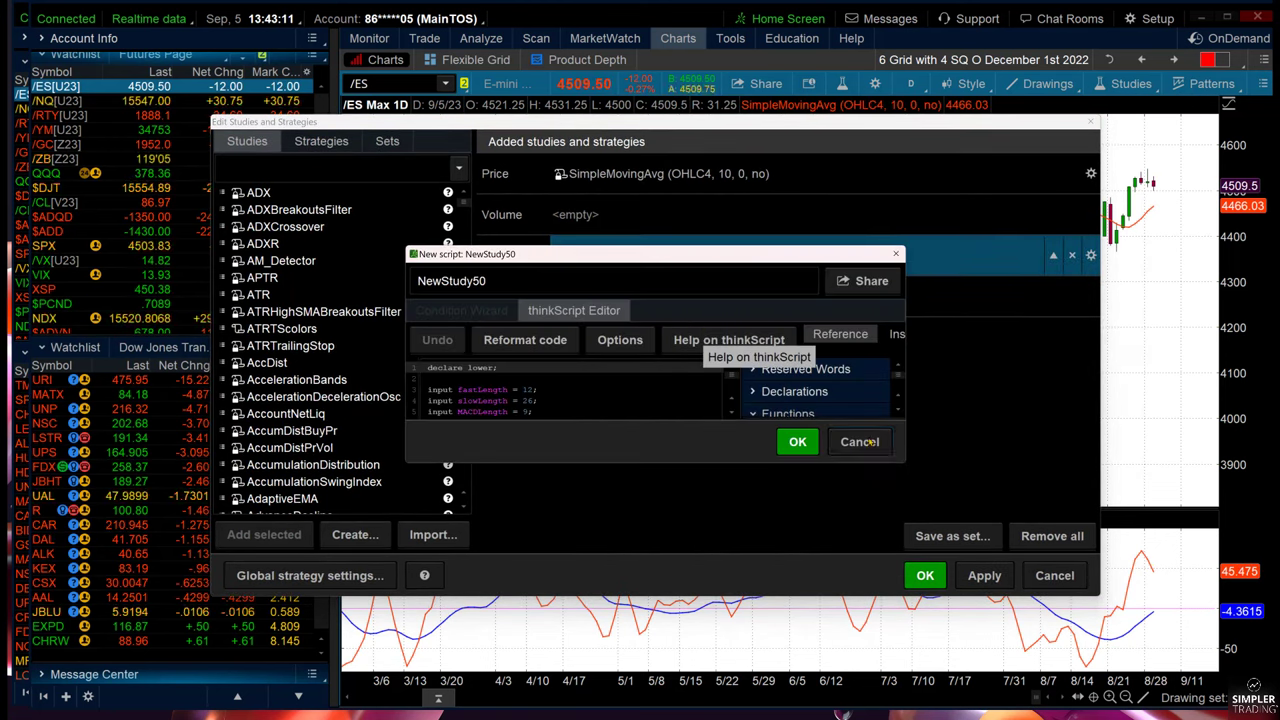
pyautogui.click(828, 441)
pyautogui.click(614, 256)
pyautogui.rightClick(614, 256)
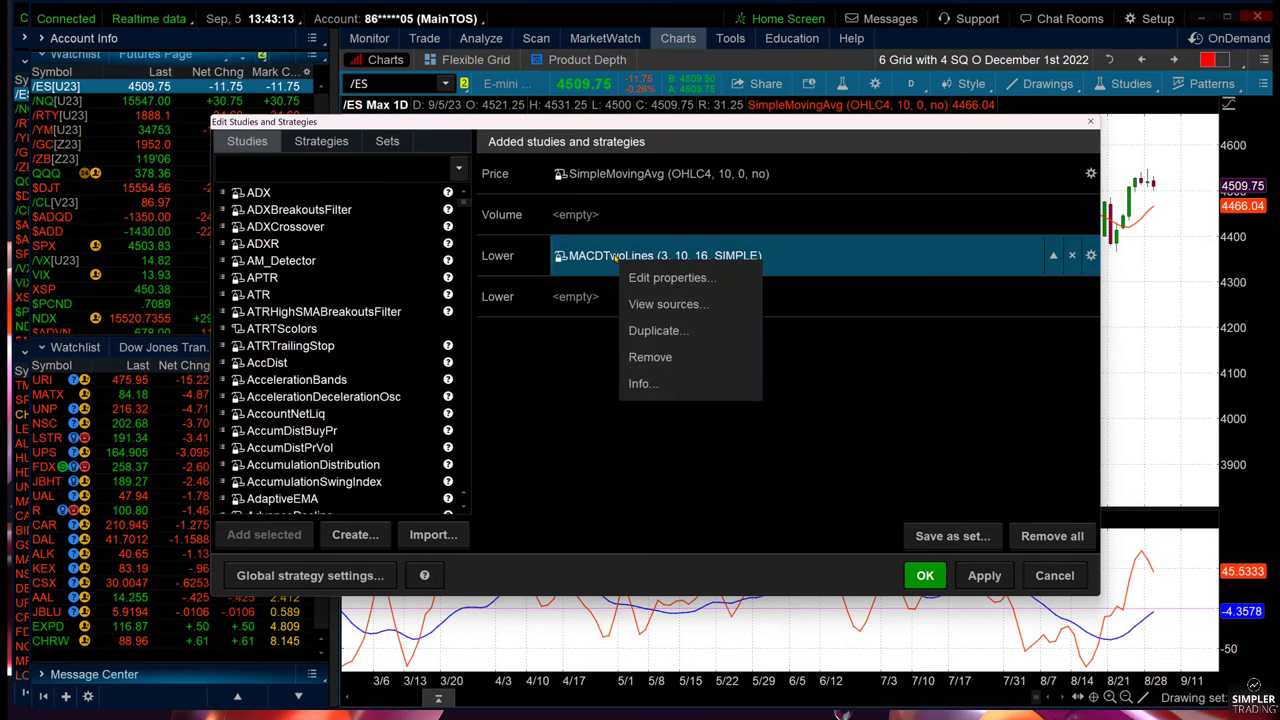
pyautogui.click(631, 332)
pyautogui.click(859, 441)
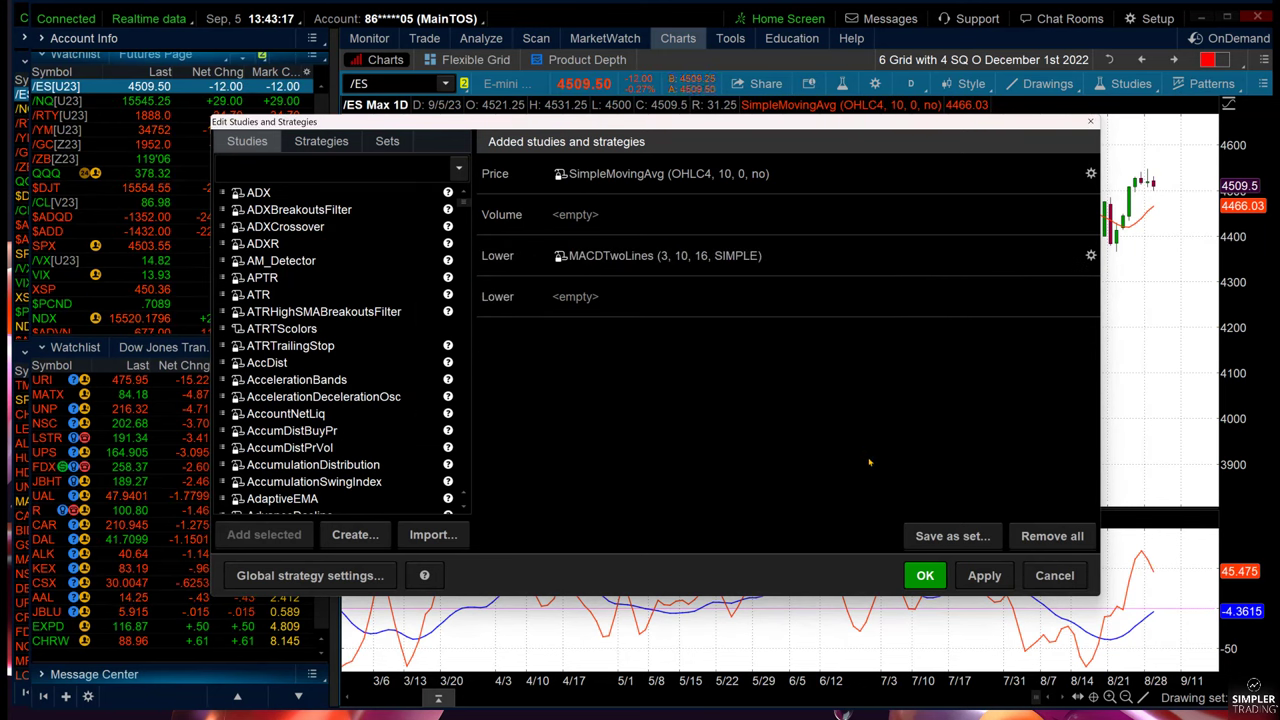
pyautogui.click(657, 174)
pyautogui.rightClick(657, 174)
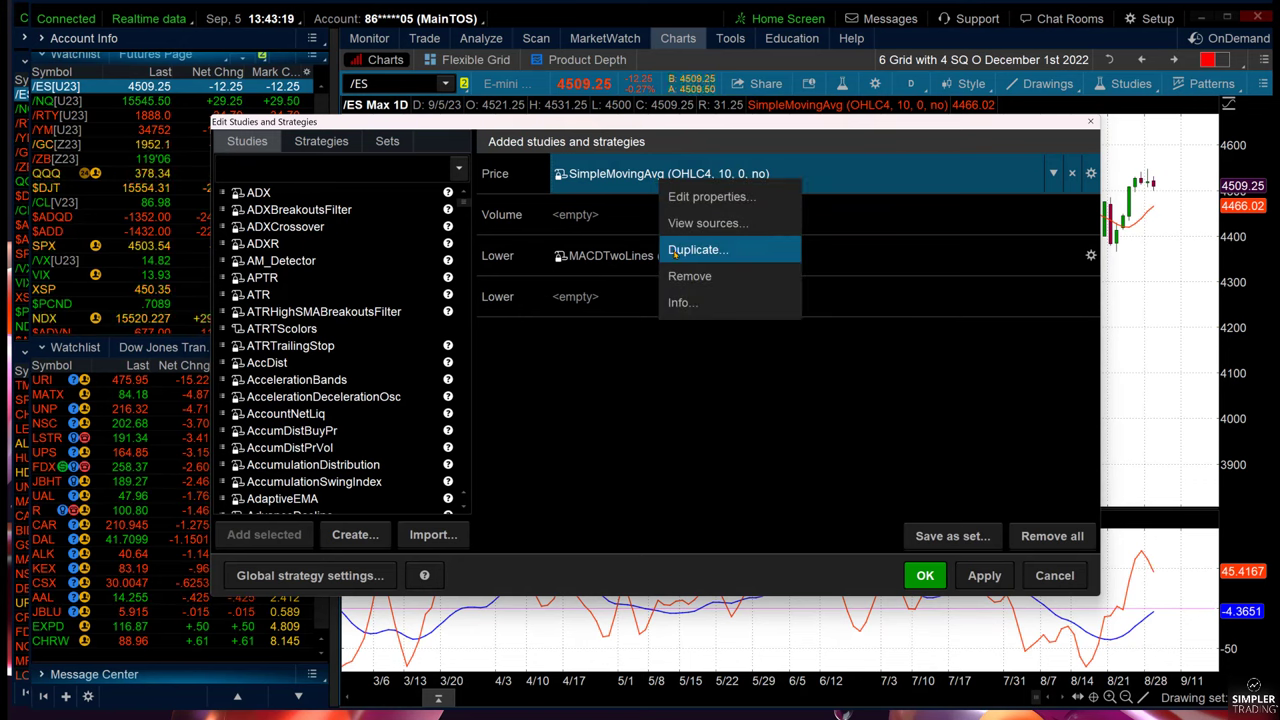
pyautogui.click(673, 251)
pyautogui.click(859, 441)
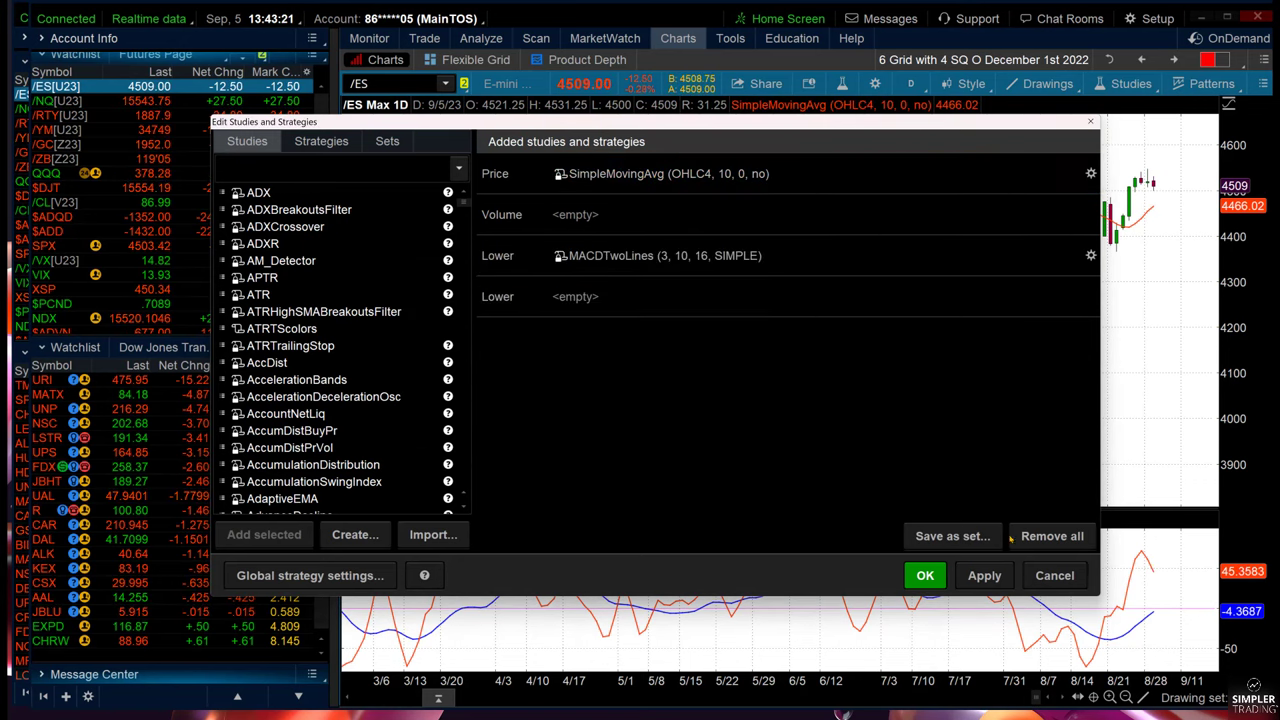
pyautogui.click(1055, 576)
# - Reopen the /ES studies editor and add a second SimpleMovingAvg study to the price section
pyautogui.rightClick(598, 182)
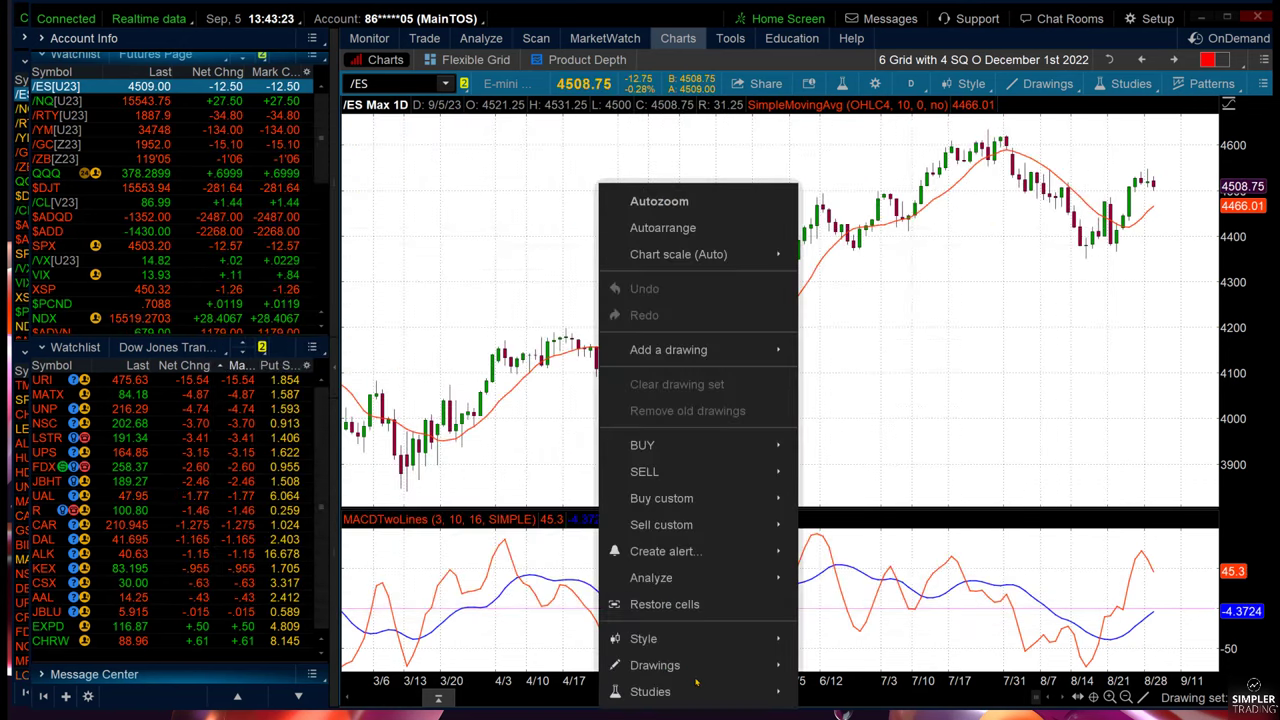
pyautogui.moveTo(770, 691)
pyautogui.click(840, 551)
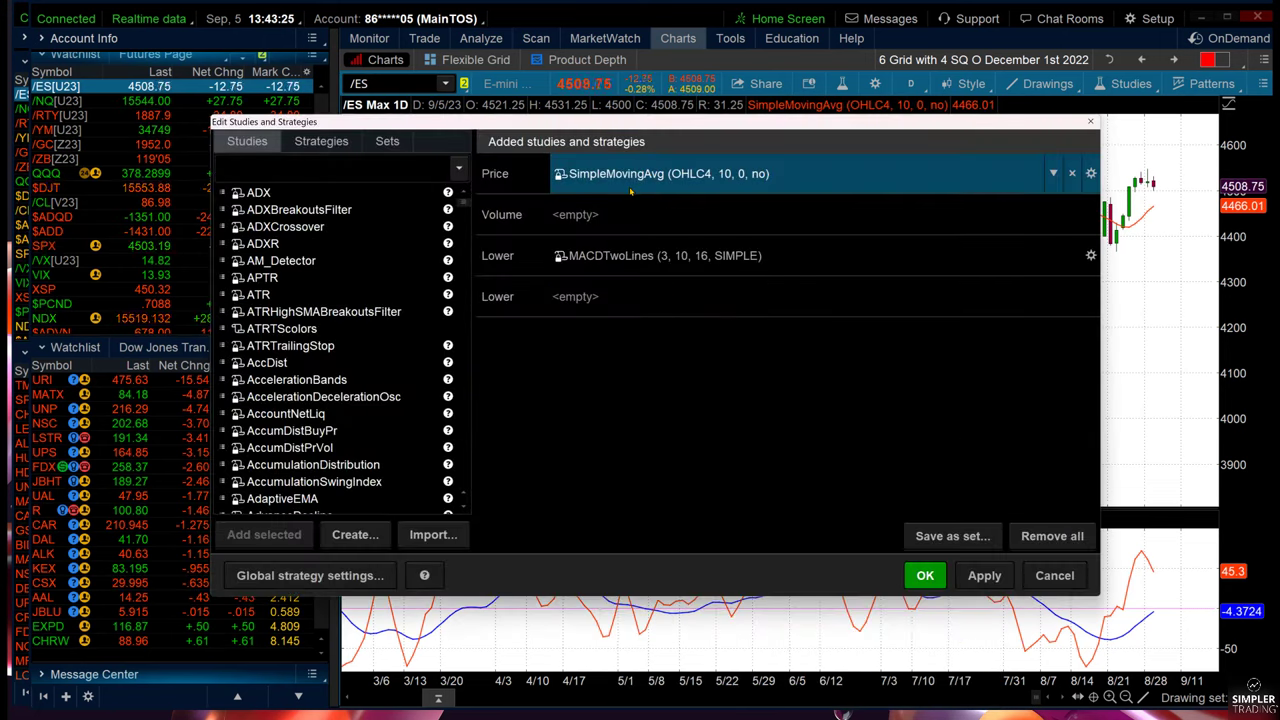
pyautogui.scroll(-20, 220, 340)
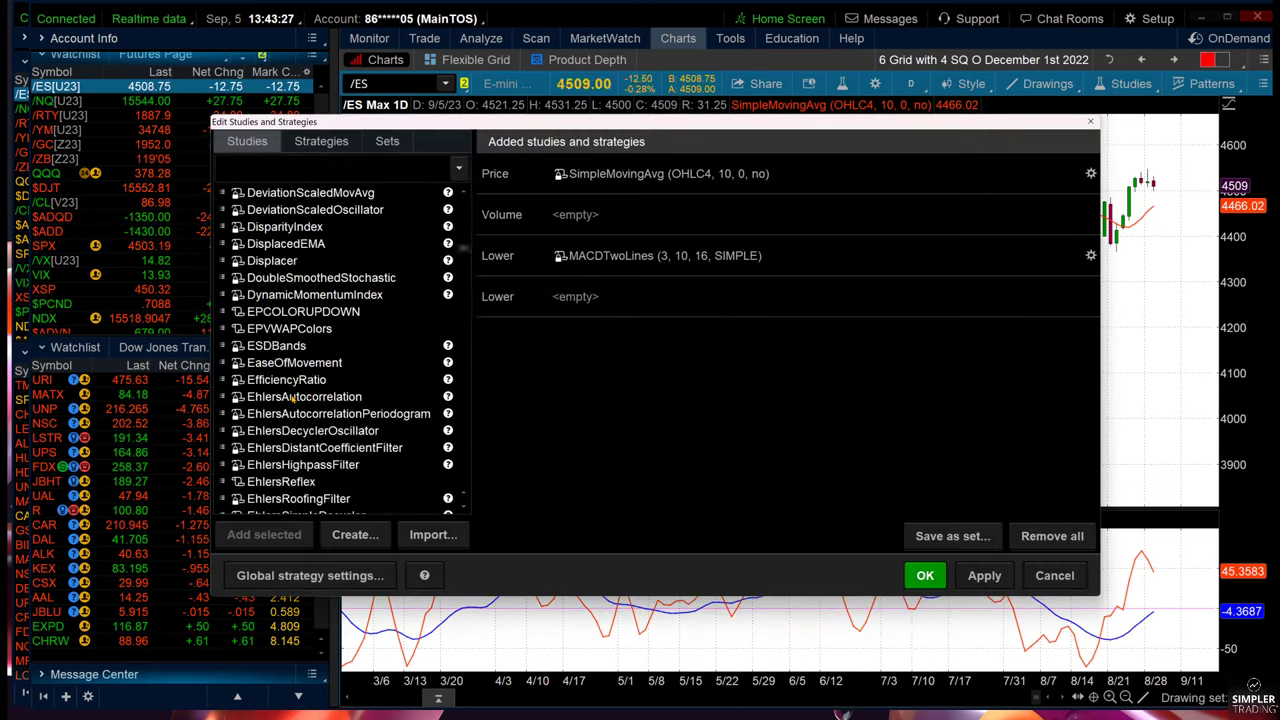
pyautogui.rightClick(300, 398)
pyautogui.scroll(-20, 293, 397)
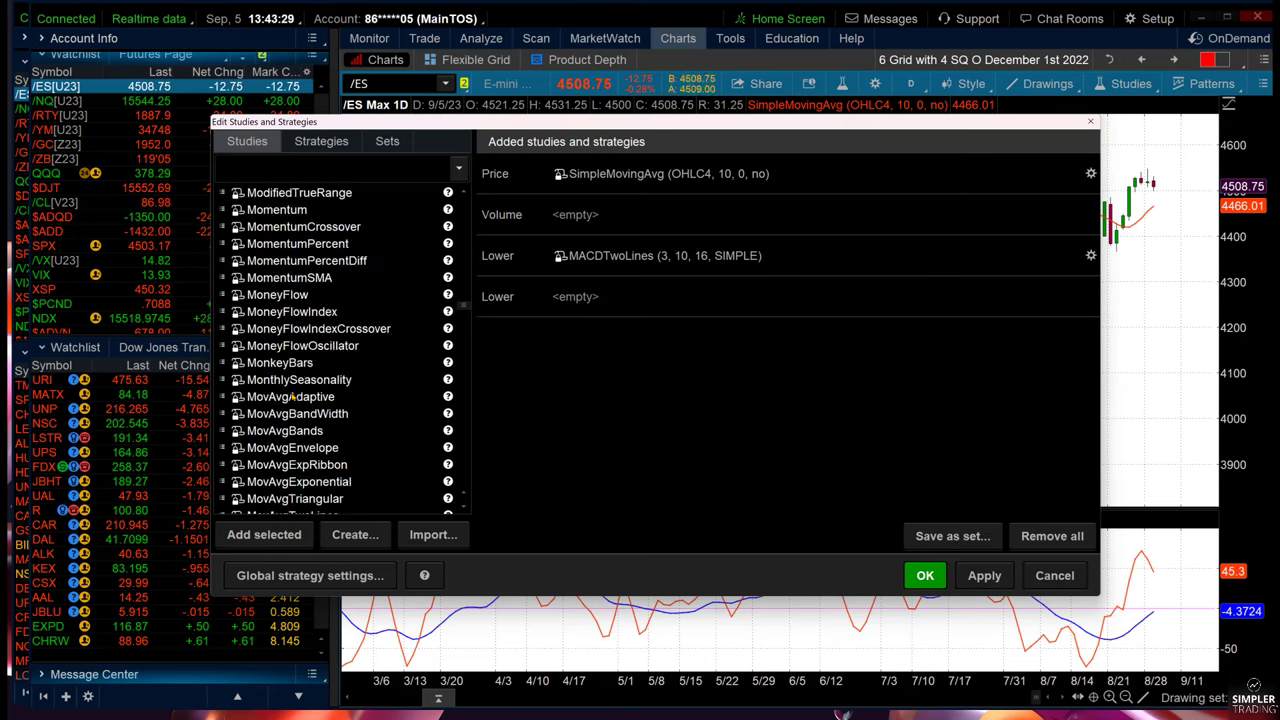
pyautogui.scroll(-20, 293, 397)
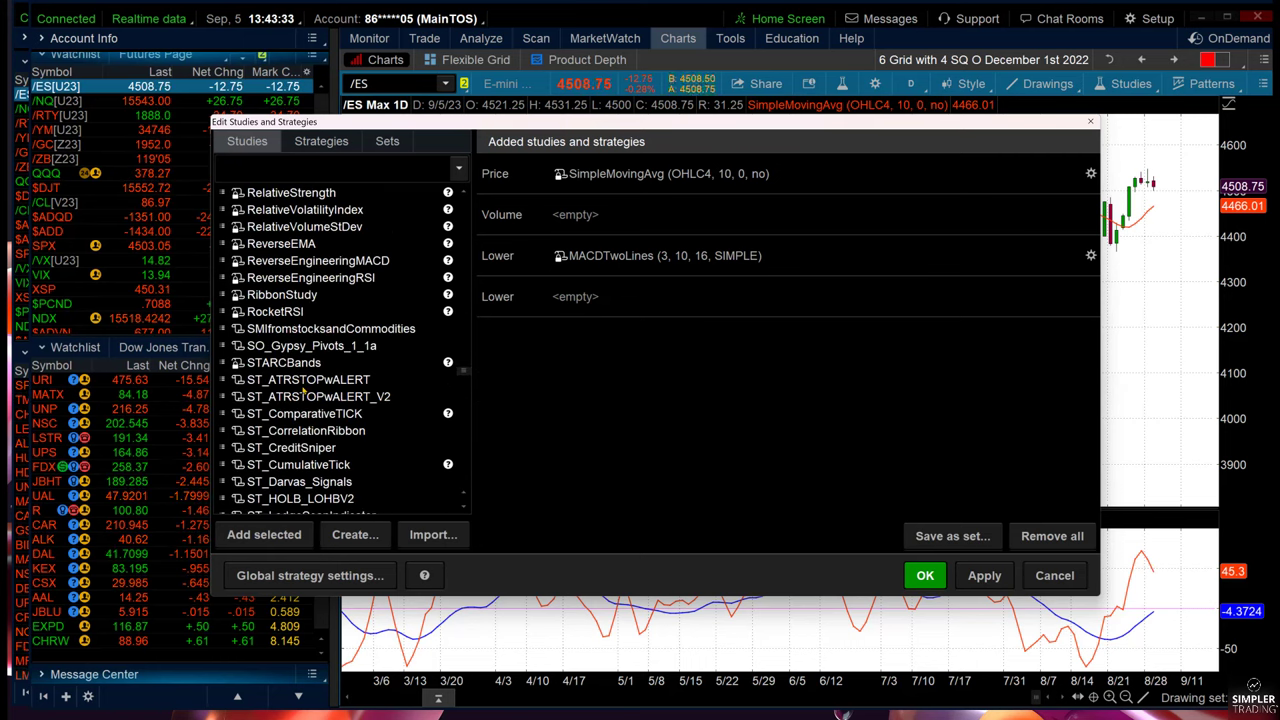
pyautogui.scroll(-12, 303, 392)
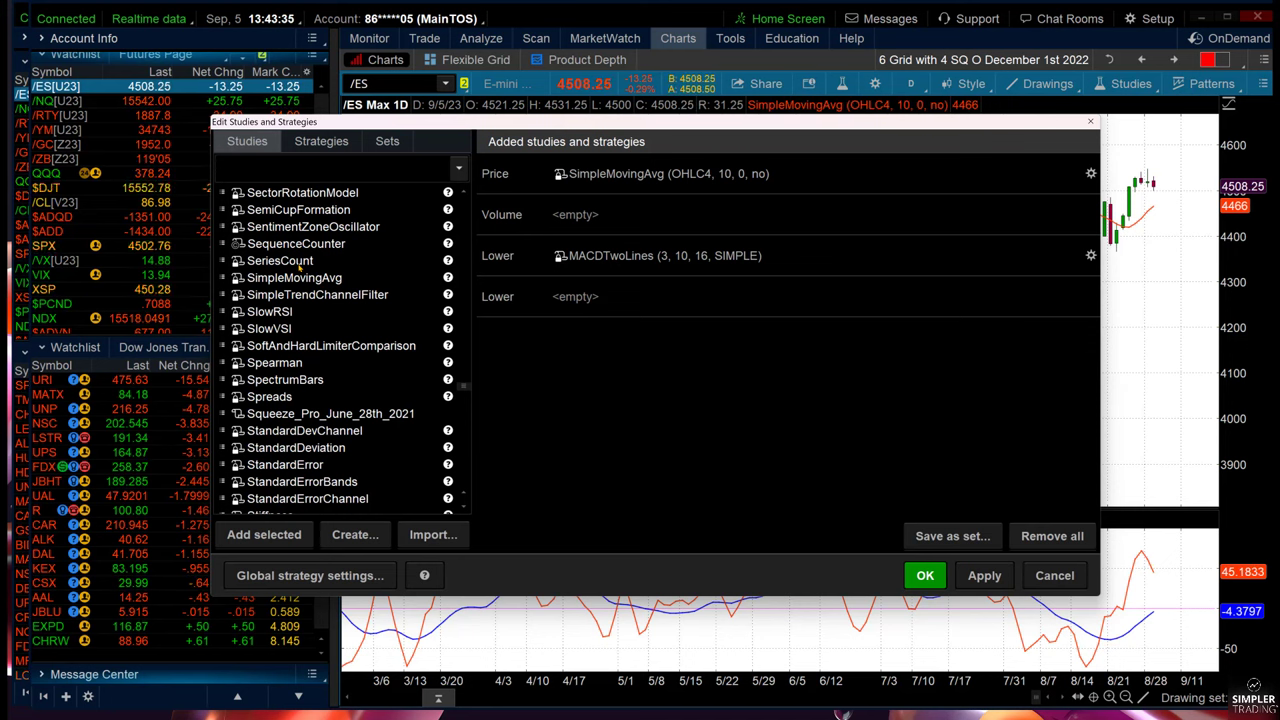
pyautogui.doubleClick(280, 279)
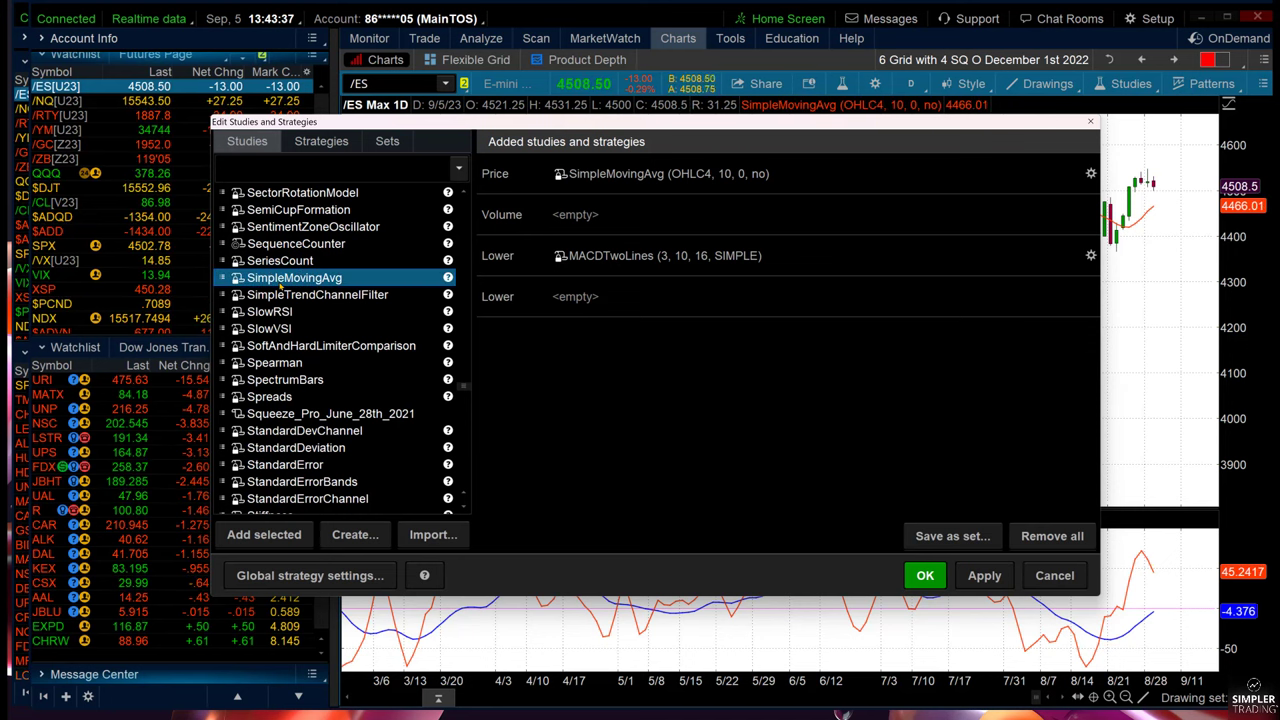
# - Set the newly added SimpleMovingAvg study's length to 3 and its line width to 2
pyautogui.click(1000, 207)
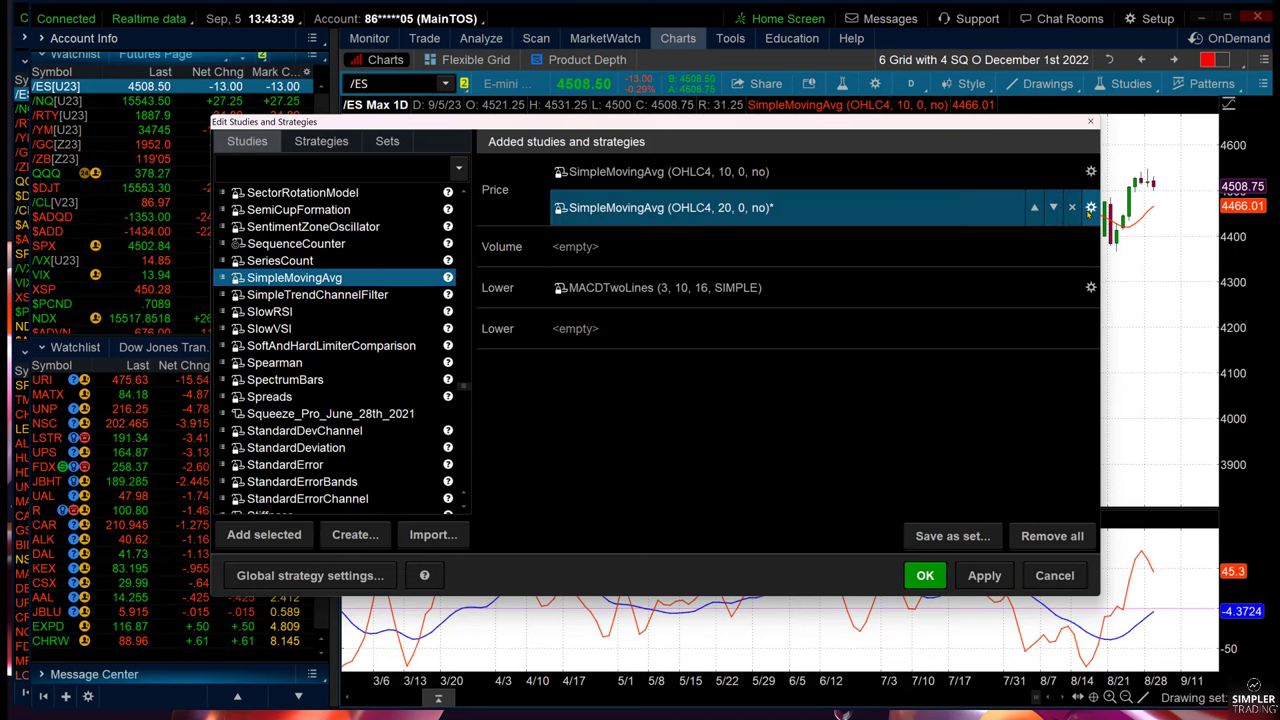
pyautogui.click(1091, 207)
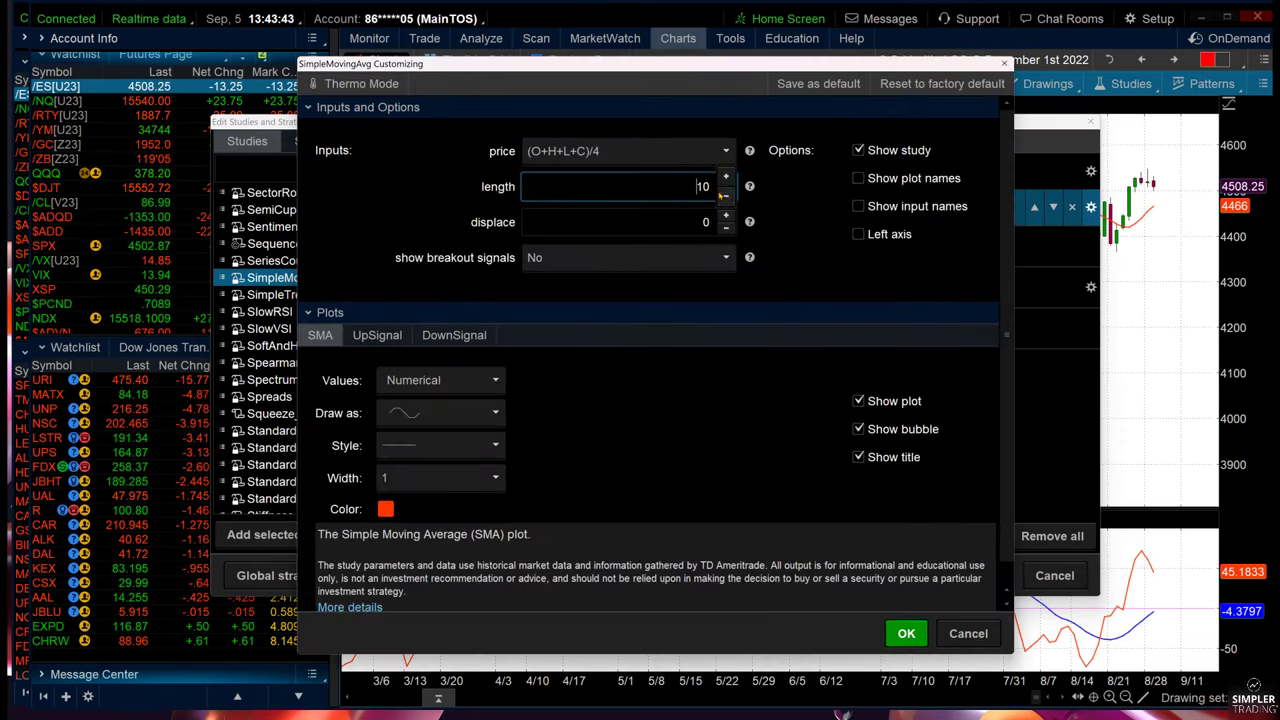
pyautogui.click(725, 197)
pyautogui.click(725, 197)
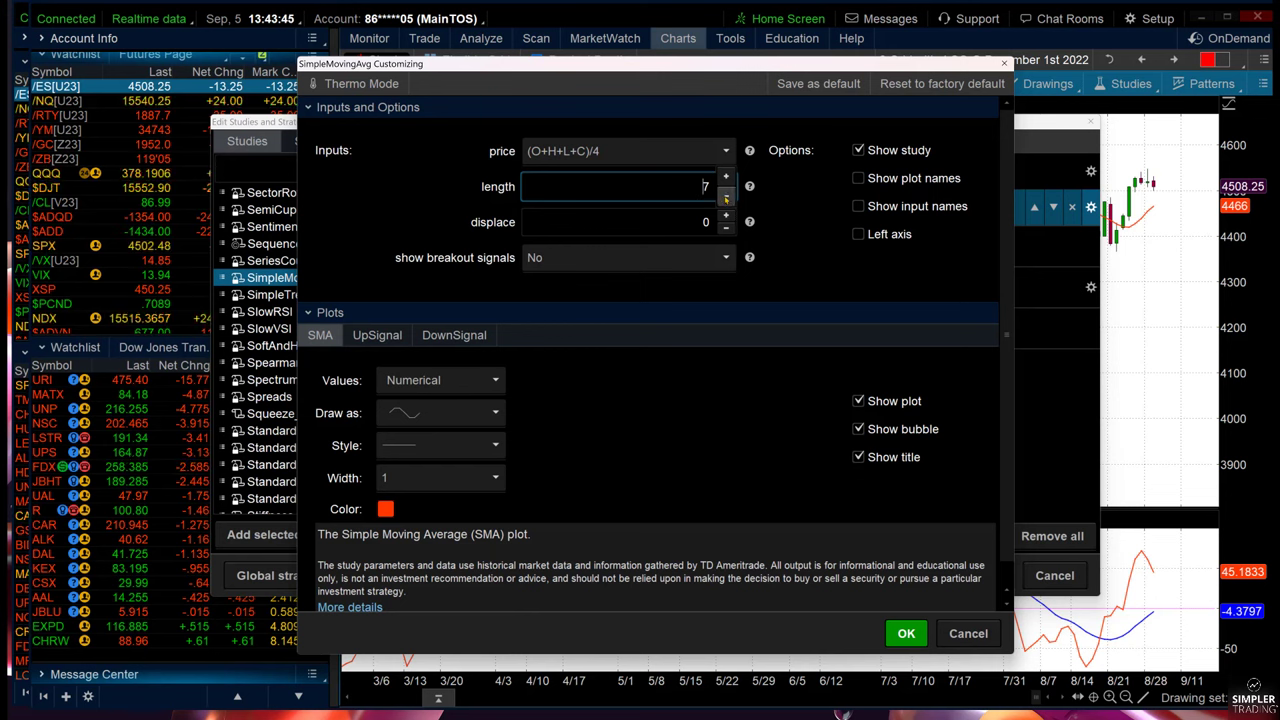
pyautogui.click(725, 197)
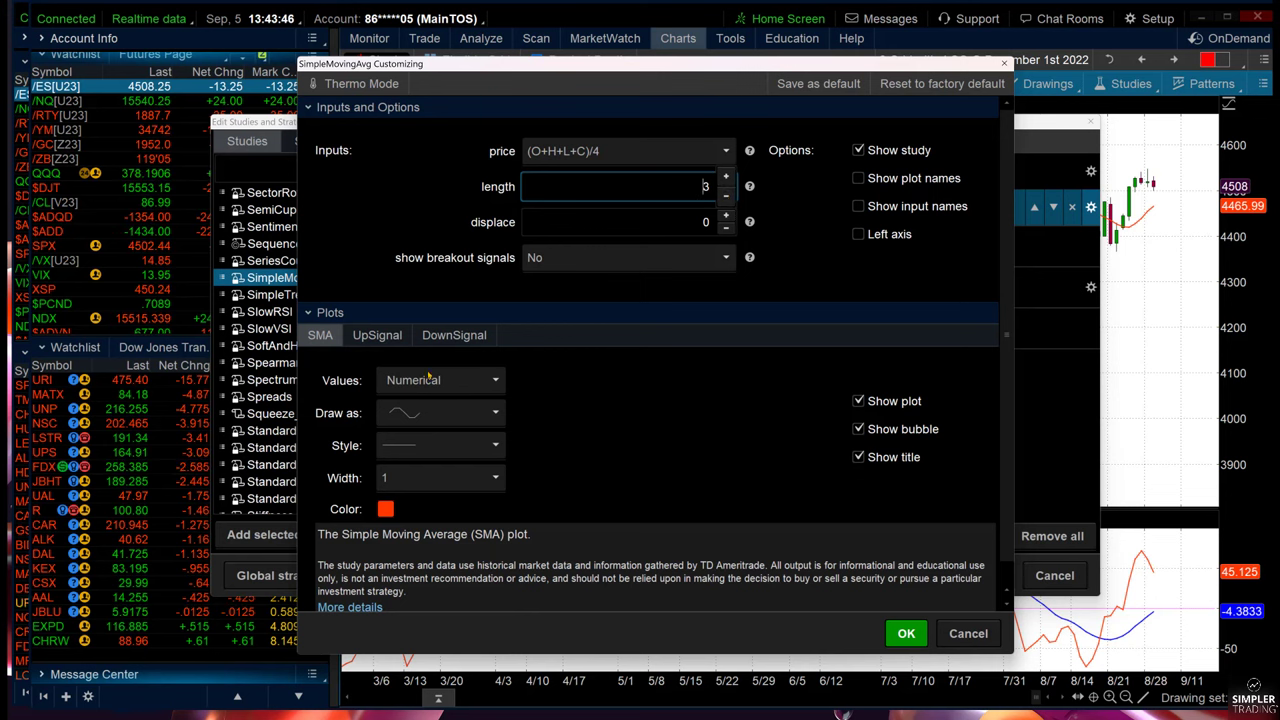
pyautogui.click(435, 478)
pyautogui.click(423, 542)
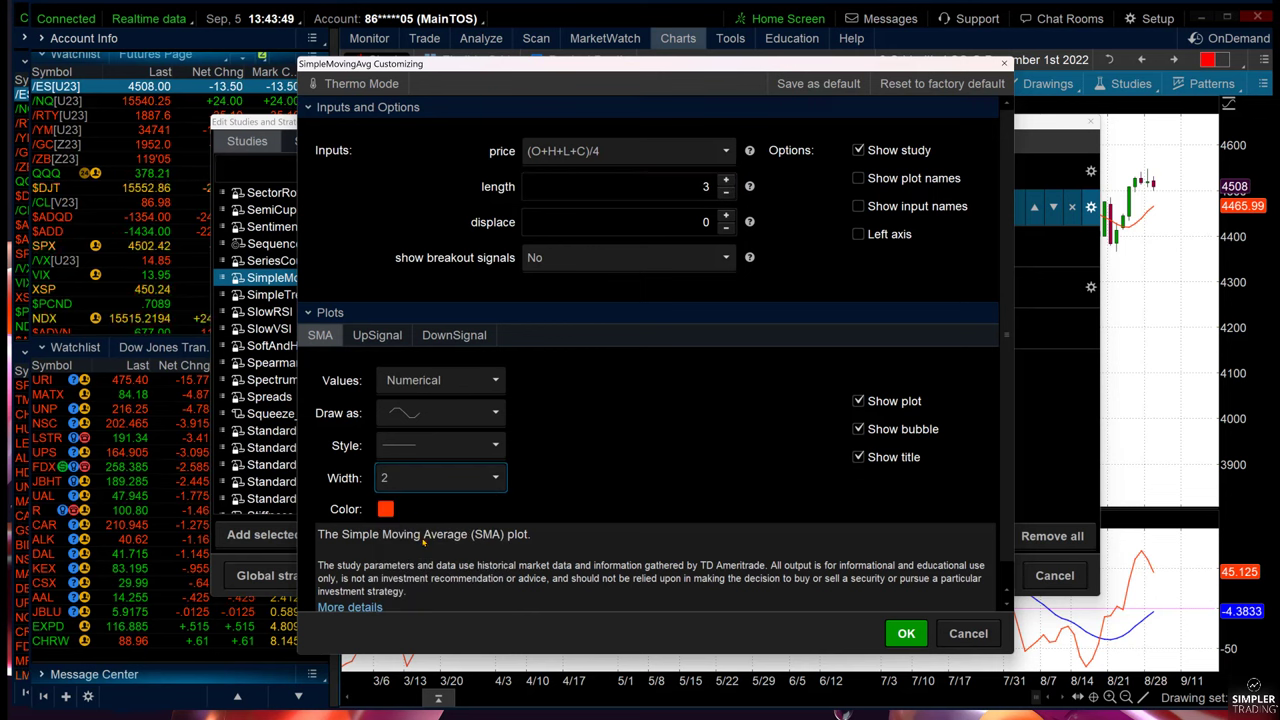
# - Change the 3-period average's line color to a custom purple and apply the studies to the /ES chart
pyautogui.click(386, 509)
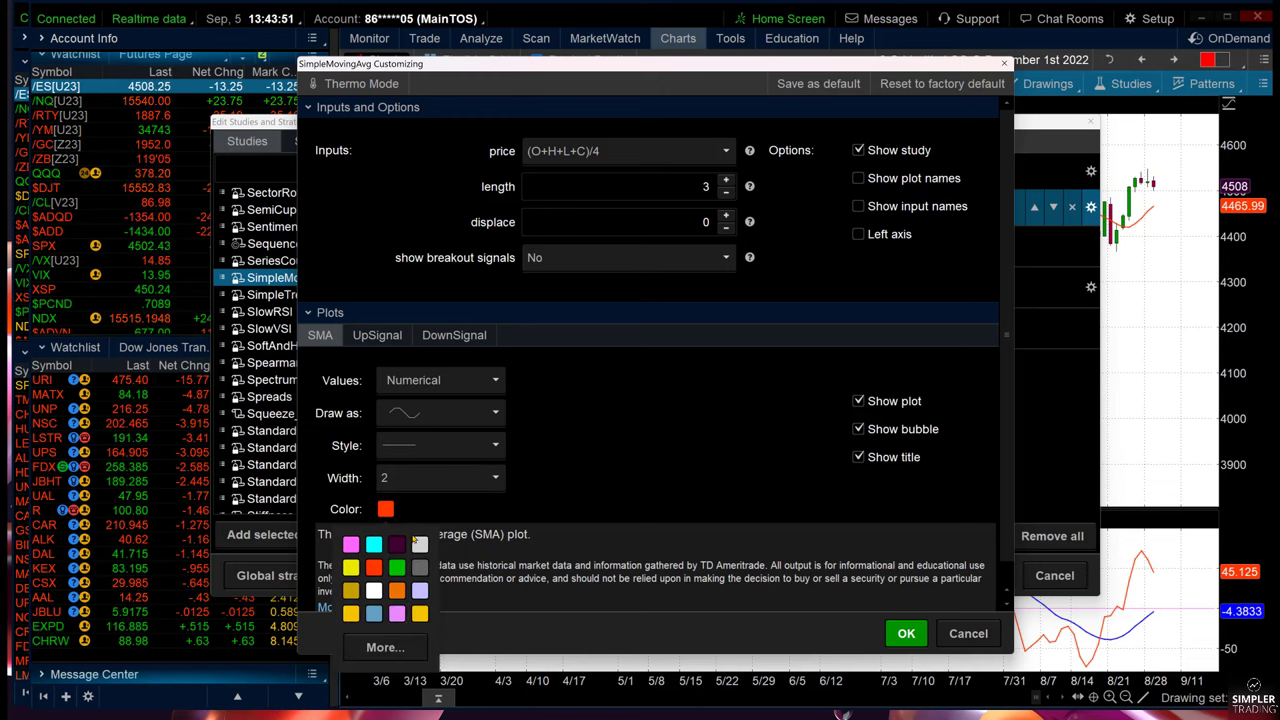
pyautogui.click(385, 648)
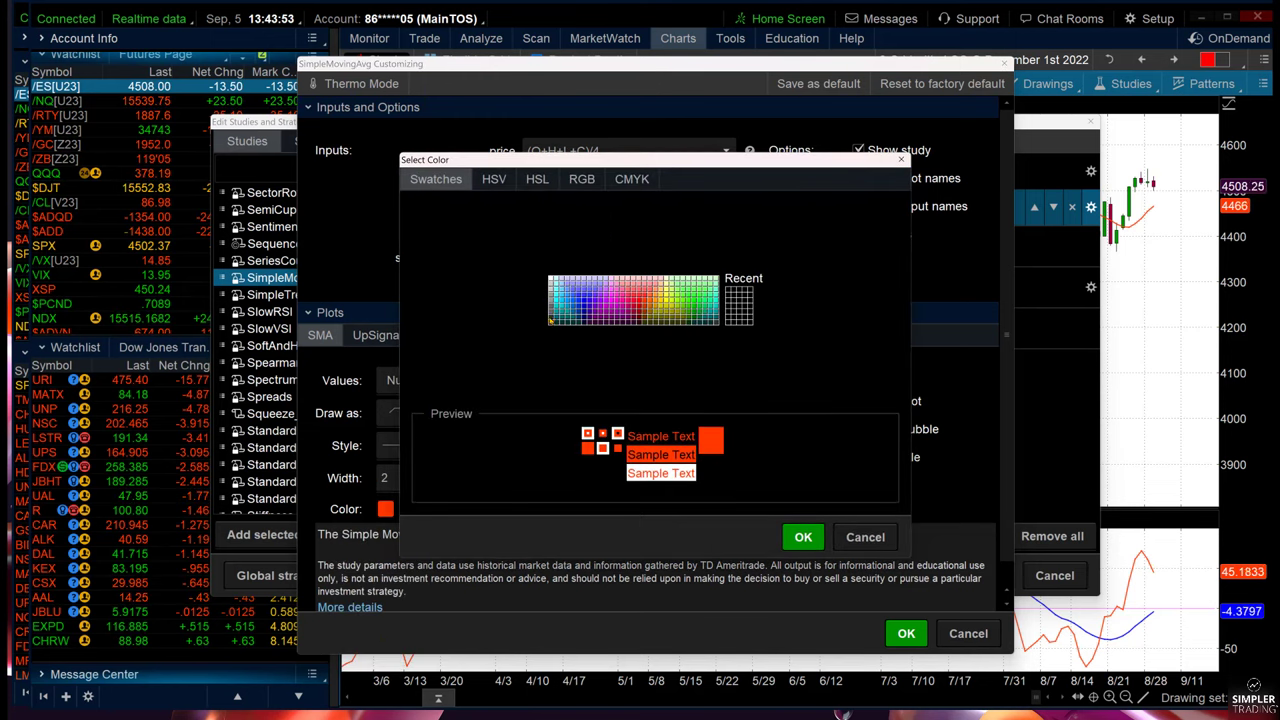
pyautogui.click(595, 297)
pyautogui.click(800, 537)
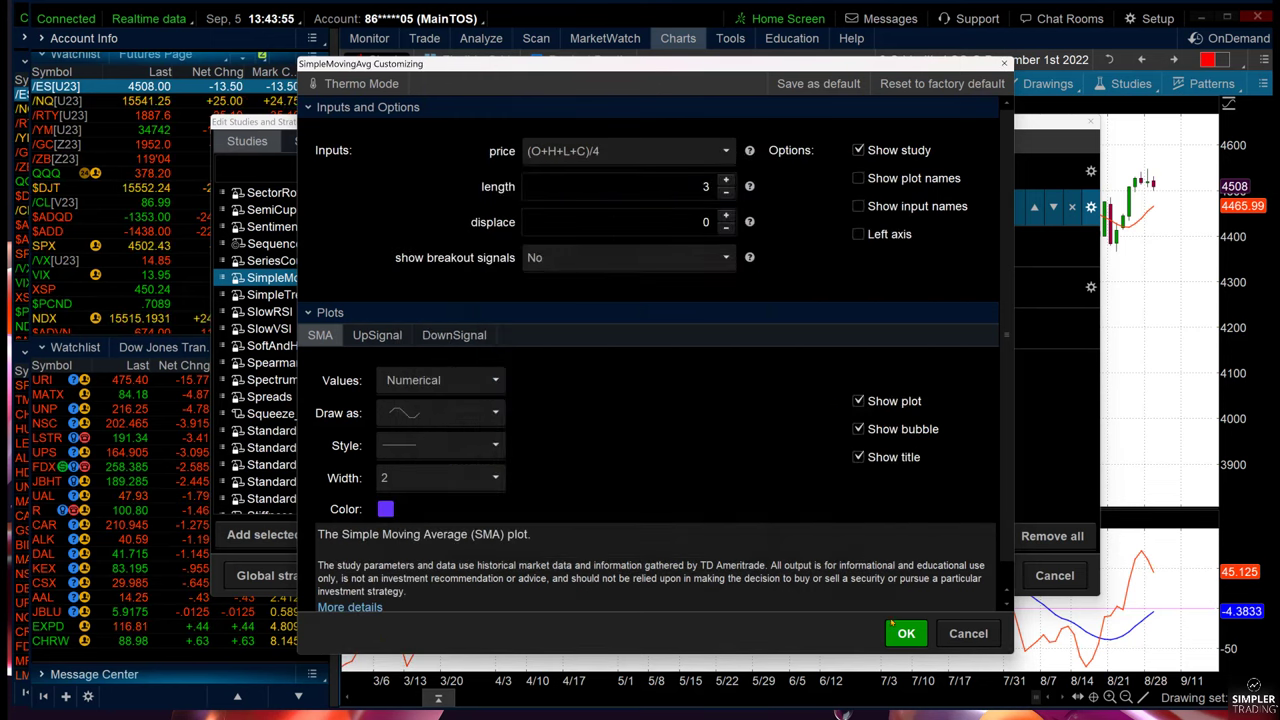
pyautogui.click(906, 633)
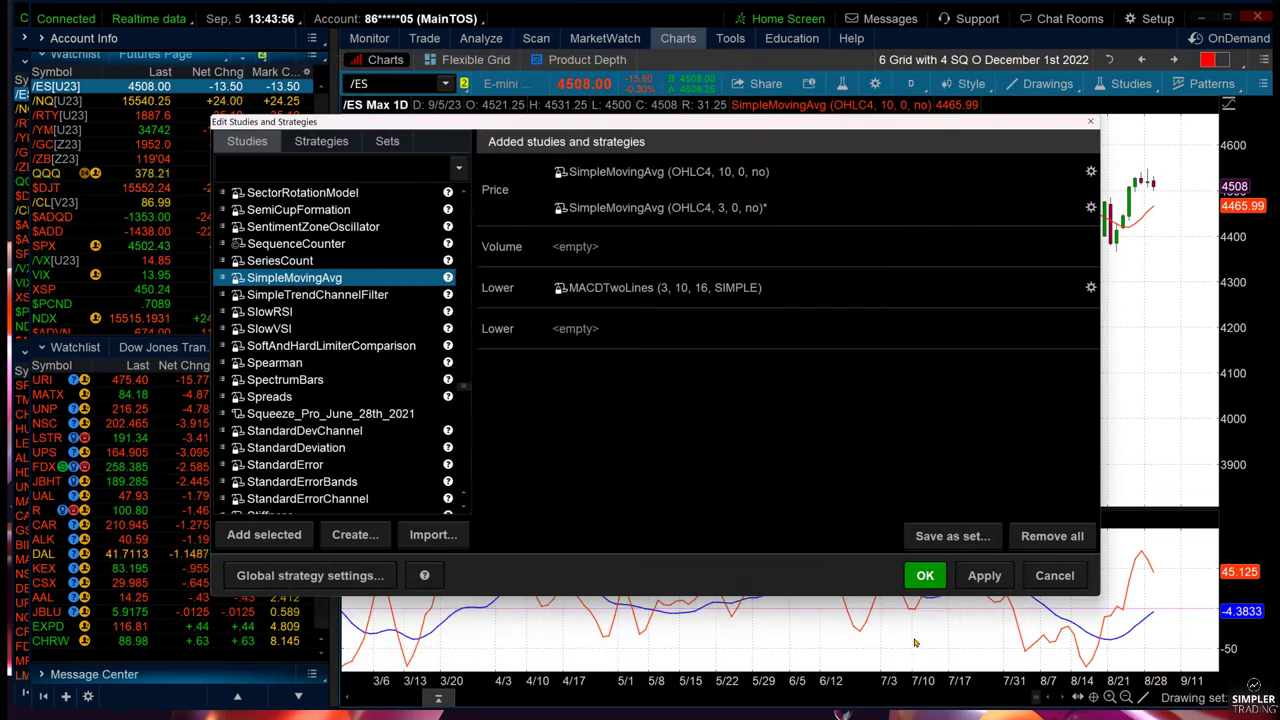
pyautogui.click(925, 575)
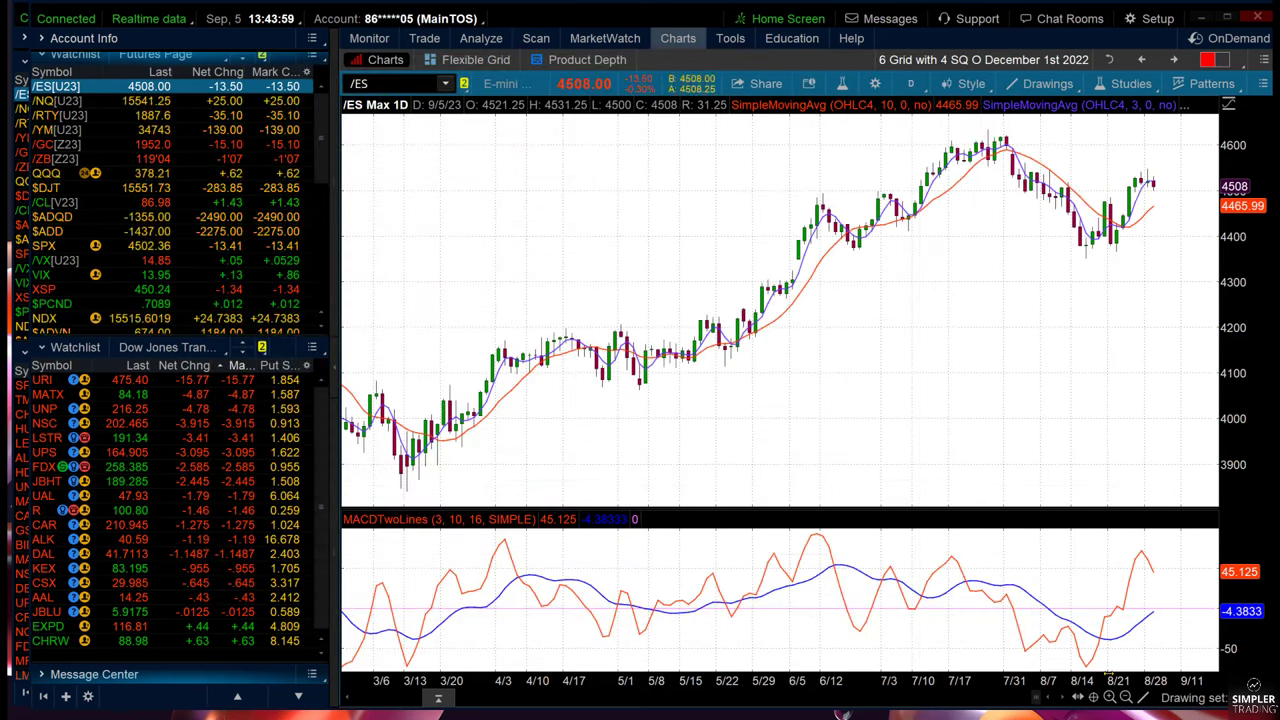
# - Compare the latest /ES bars and their 10-period average with the MACDTwoLines decline using temporary marks
pyautogui.scroll(5, 1040, 648)
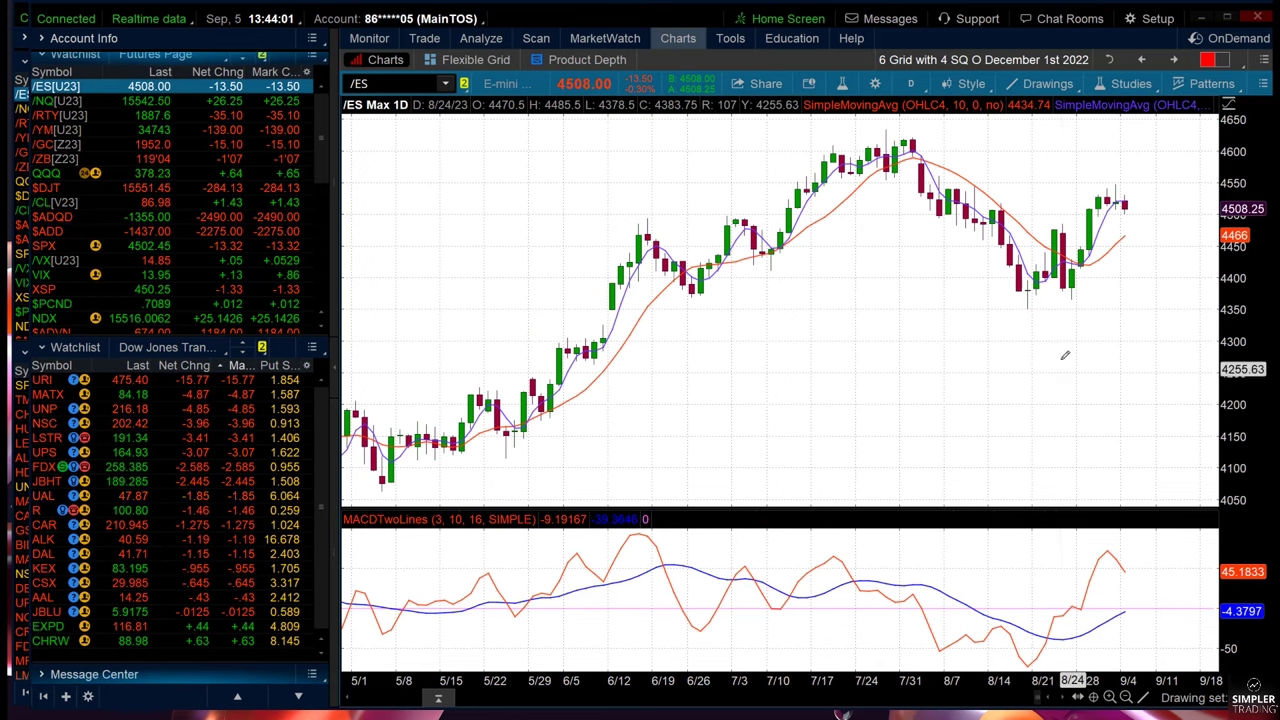
pyautogui.press('alt')
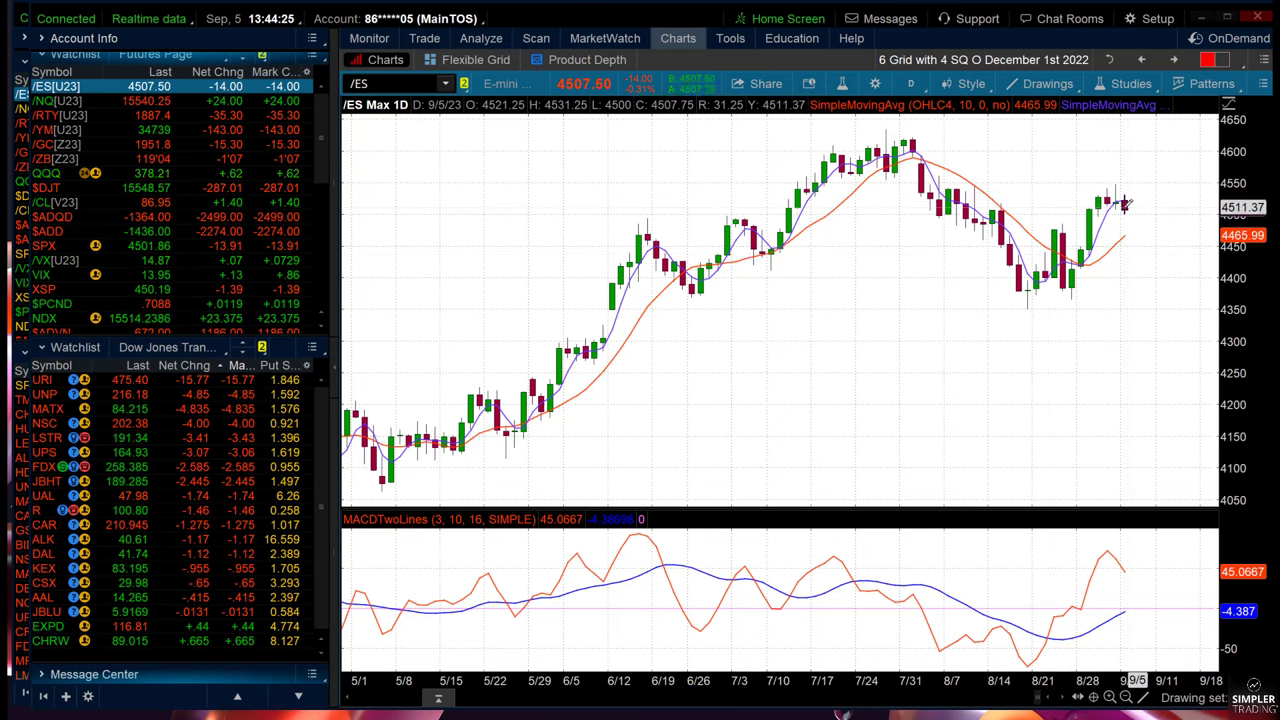
pyautogui.moveTo(1003, 203); pyautogui.dragTo(1108, 560)
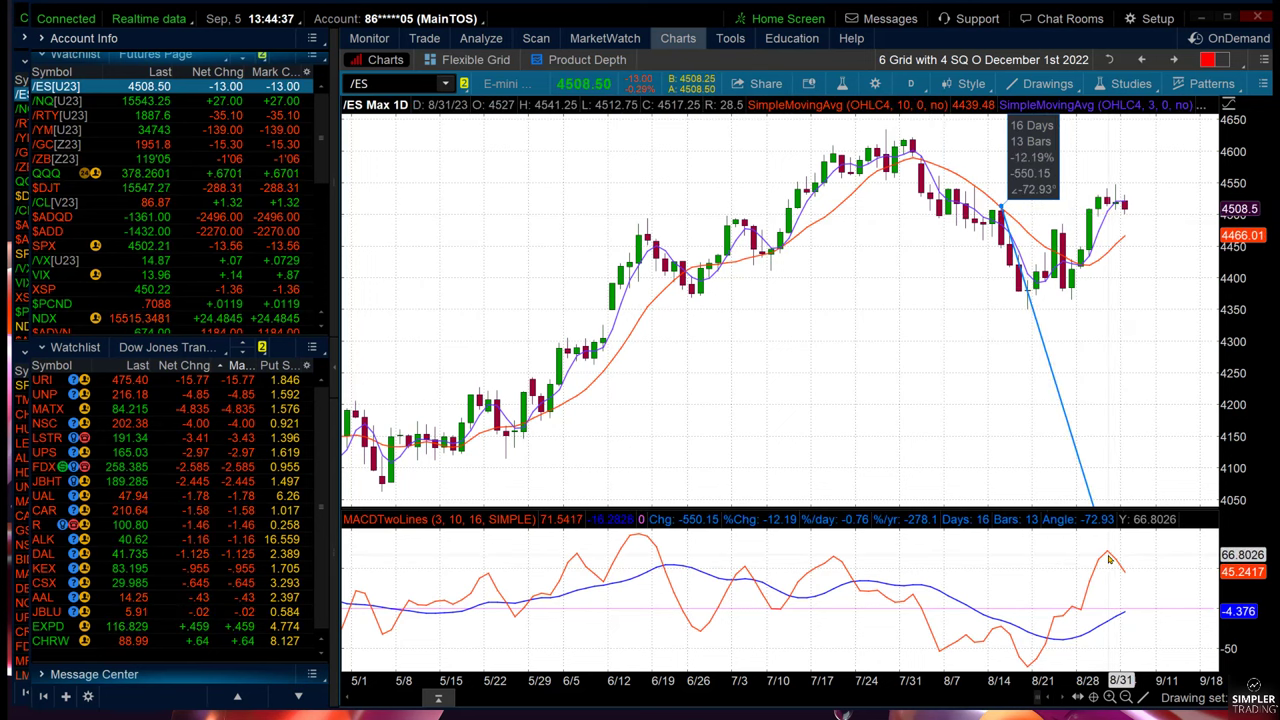
pyautogui.moveTo(1108, 560); pyautogui.dragTo(1120, 221)
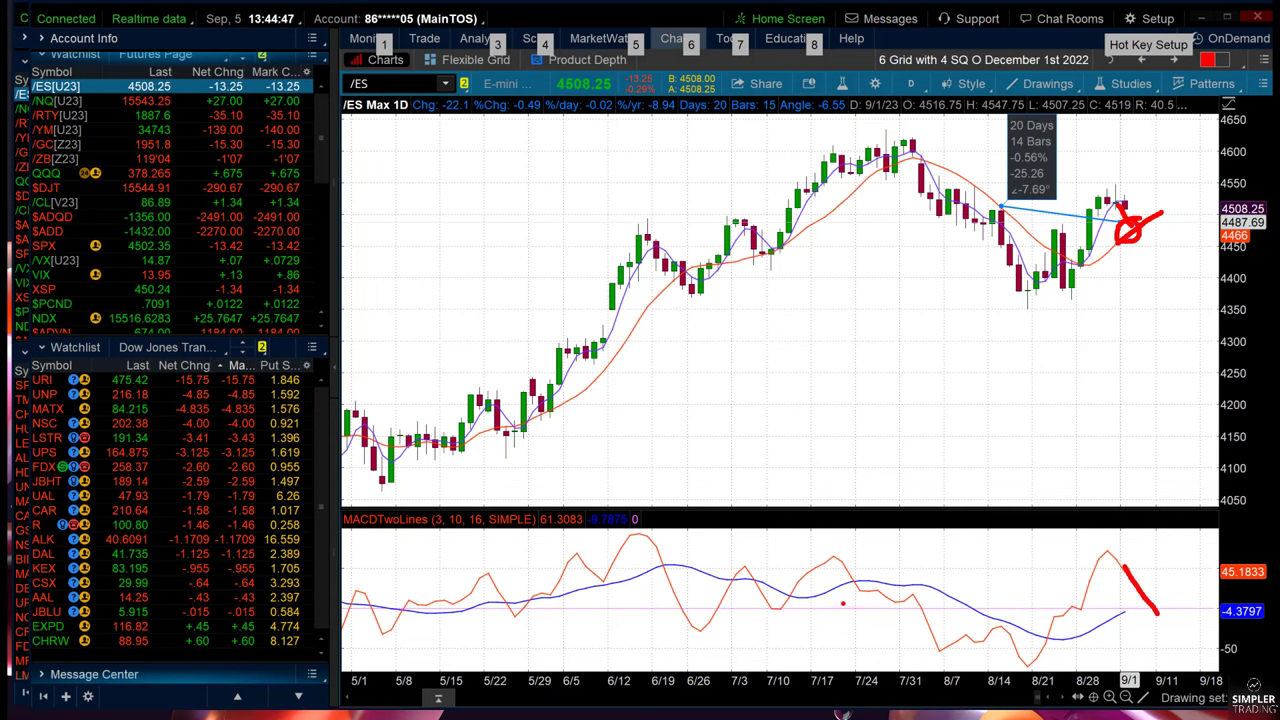
pyautogui.press('Escape')
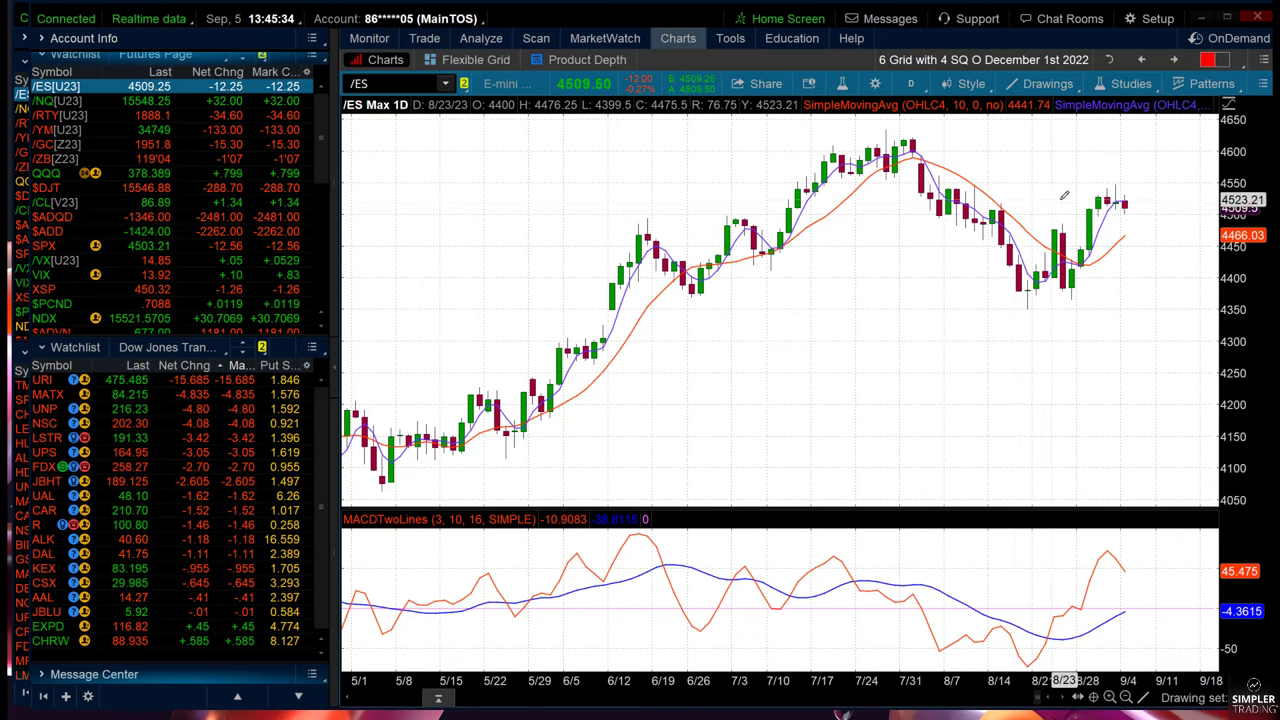
# - On the /ES chart, draw a descending line above the latest highs and a horizontal line at about 4500
pyautogui.press('ctrl')
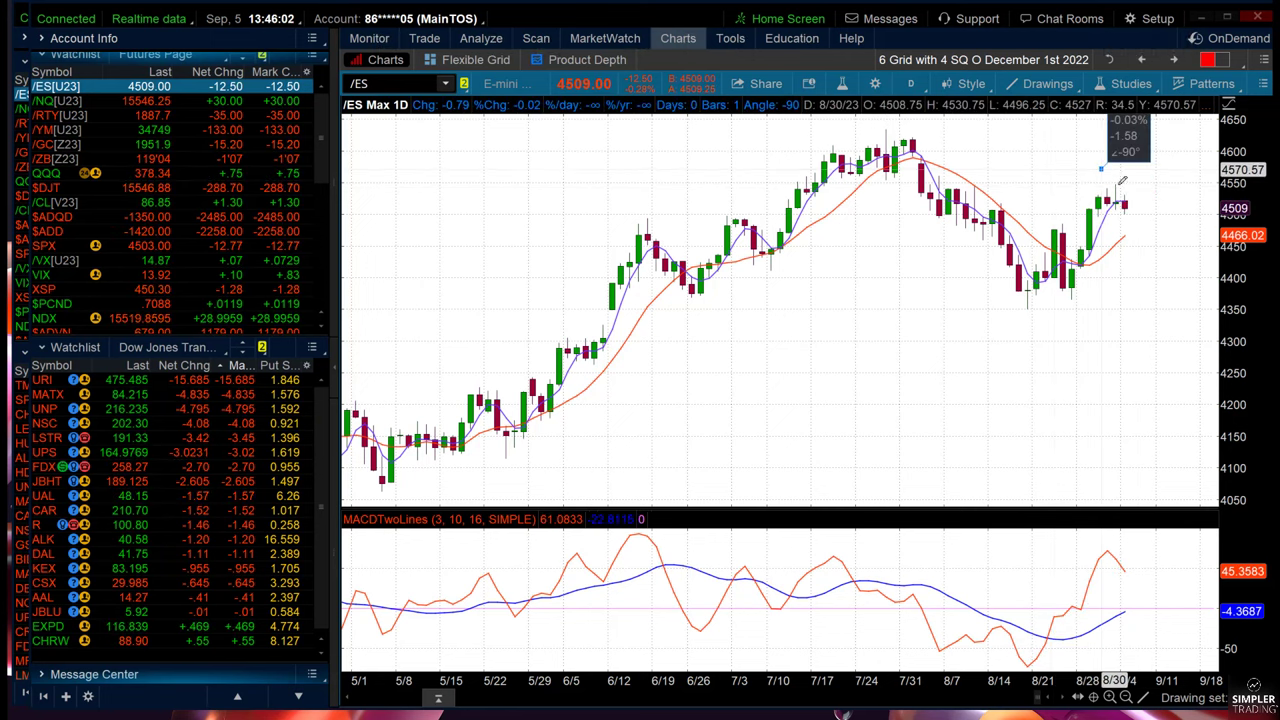
pyautogui.moveTo(1101, 170); pyautogui.dragTo(1146, 208)
pyautogui.moveTo(1064, 215); pyautogui.dragTo(1146, 215)
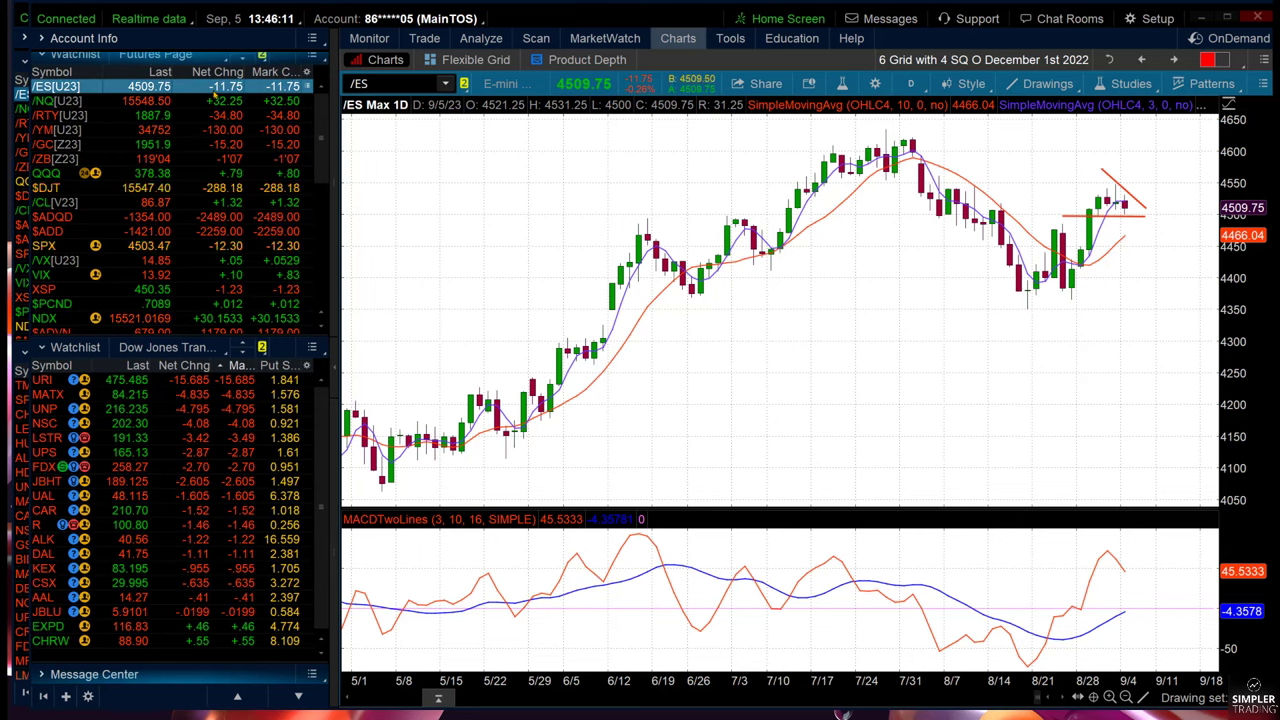
# - Switch to the $DJT daily chart and temporarily mark the latest moving-average crossing and the oscillator's downturn
pyautogui.click(193, 187)
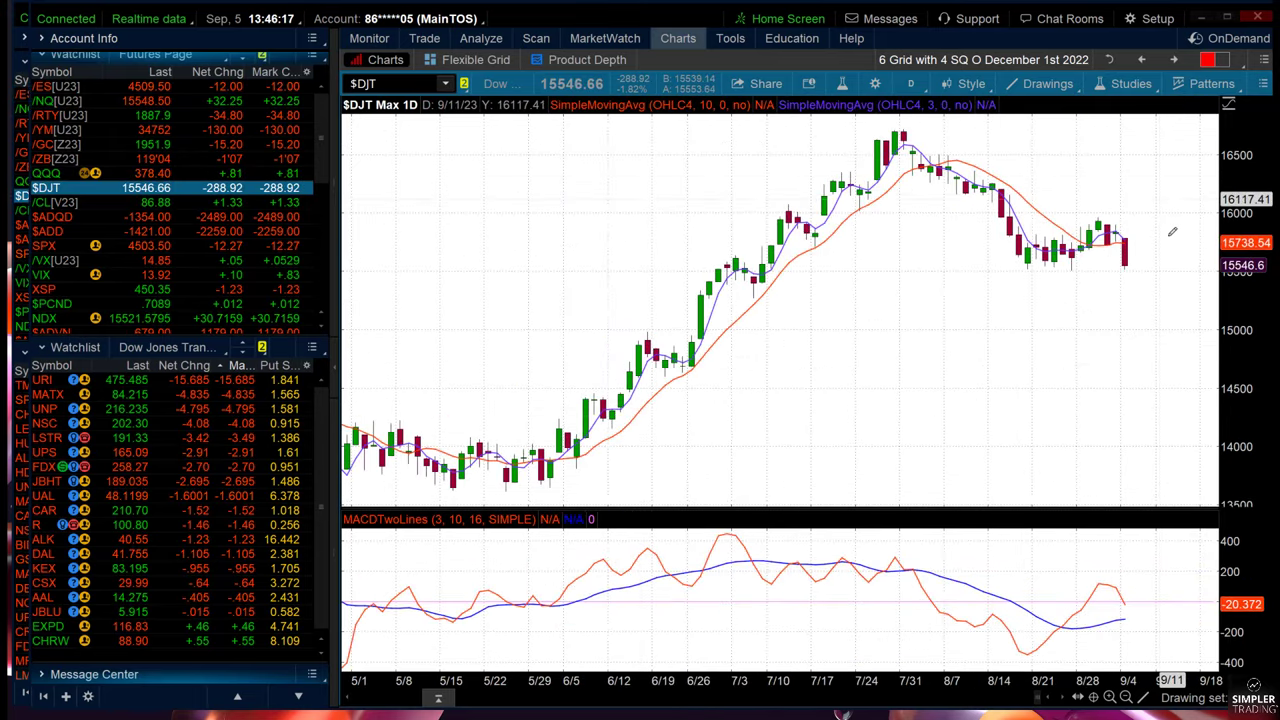
pyautogui.moveTo(1125, 254)
pyautogui.mouseDown()
pyautogui.moveTo(1160, 241)
pyautogui.moveTo(1125, 247)
pyautogui.moveTo(1095, 221)
pyautogui.moveTo(1150, 242)
pyautogui.moveTo(1188, 277)
pyautogui.moveTo(1113, 122)
pyautogui.moveTo(1118, 160)
pyautogui.moveTo(1100, 205)
pyautogui.moveTo(1067, 212)
pyautogui.moveTo(1127, 265)
pyautogui.moveTo(1021, 210)
pyautogui.moveTo(1118, 232)
pyautogui.moveTo(1075, 175)
pyautogui.mouseUp()
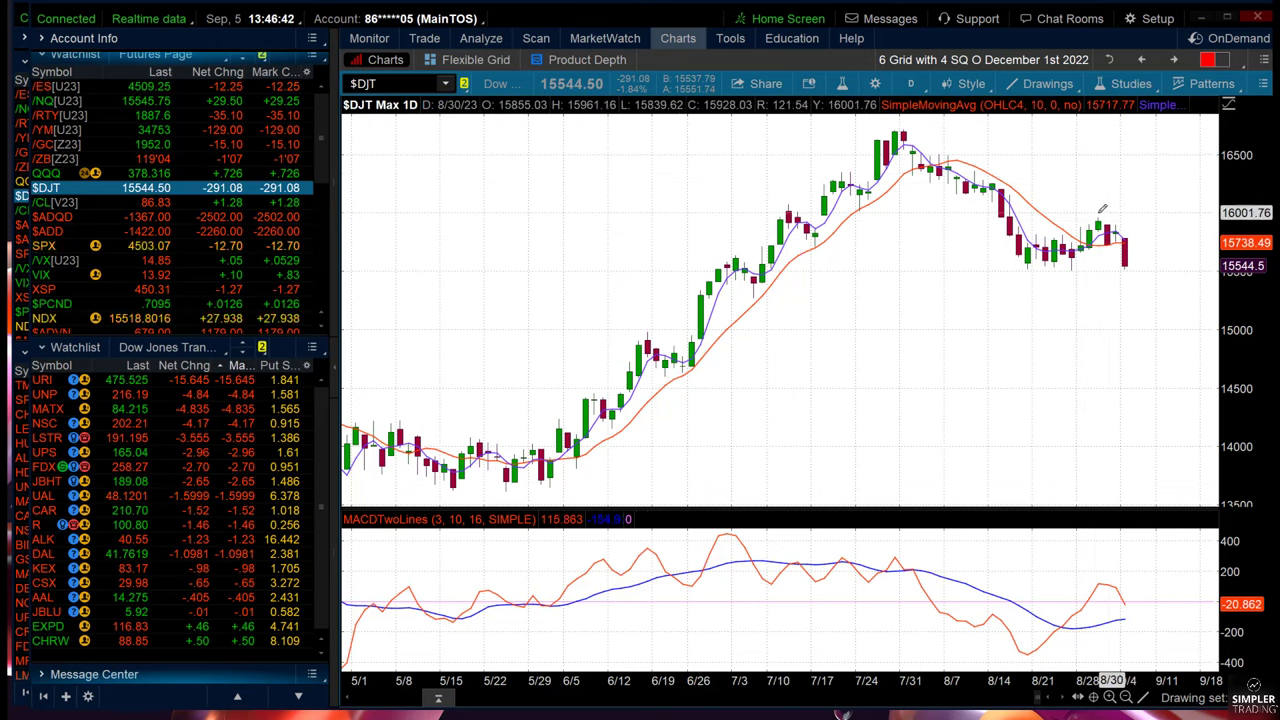
pyautogui.press('ctrl')
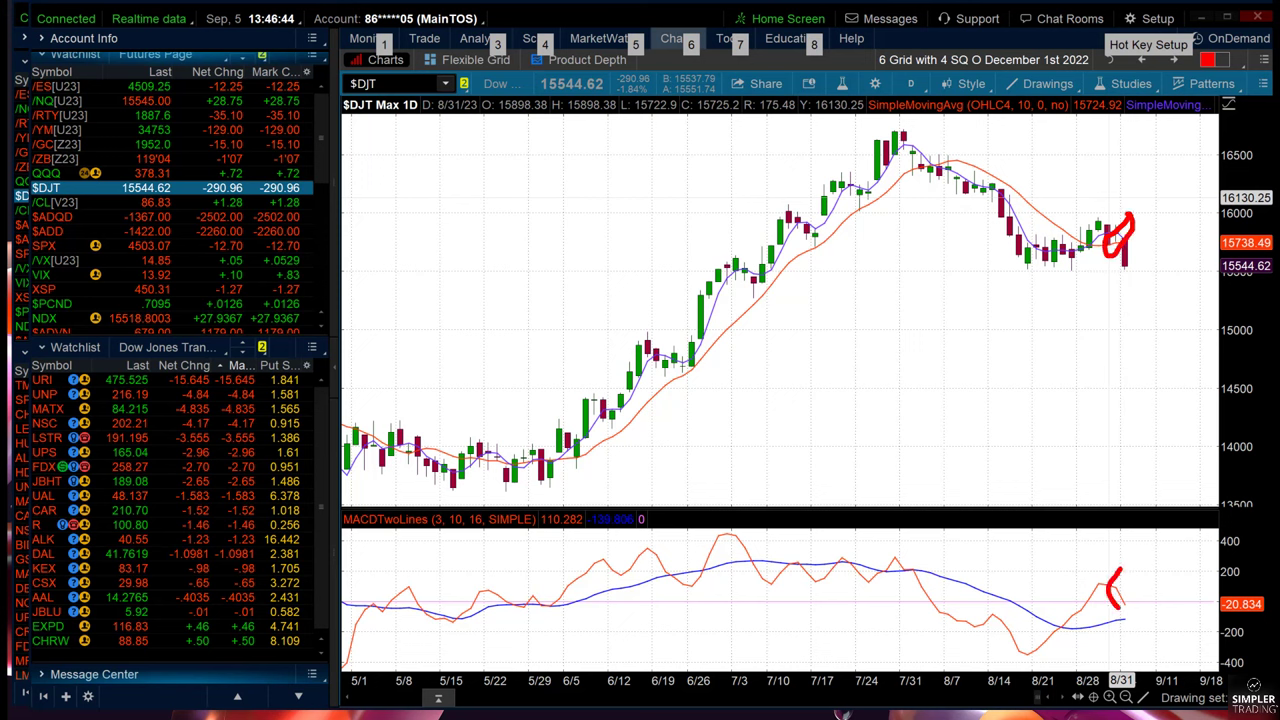
pyautogui.press('Escape')
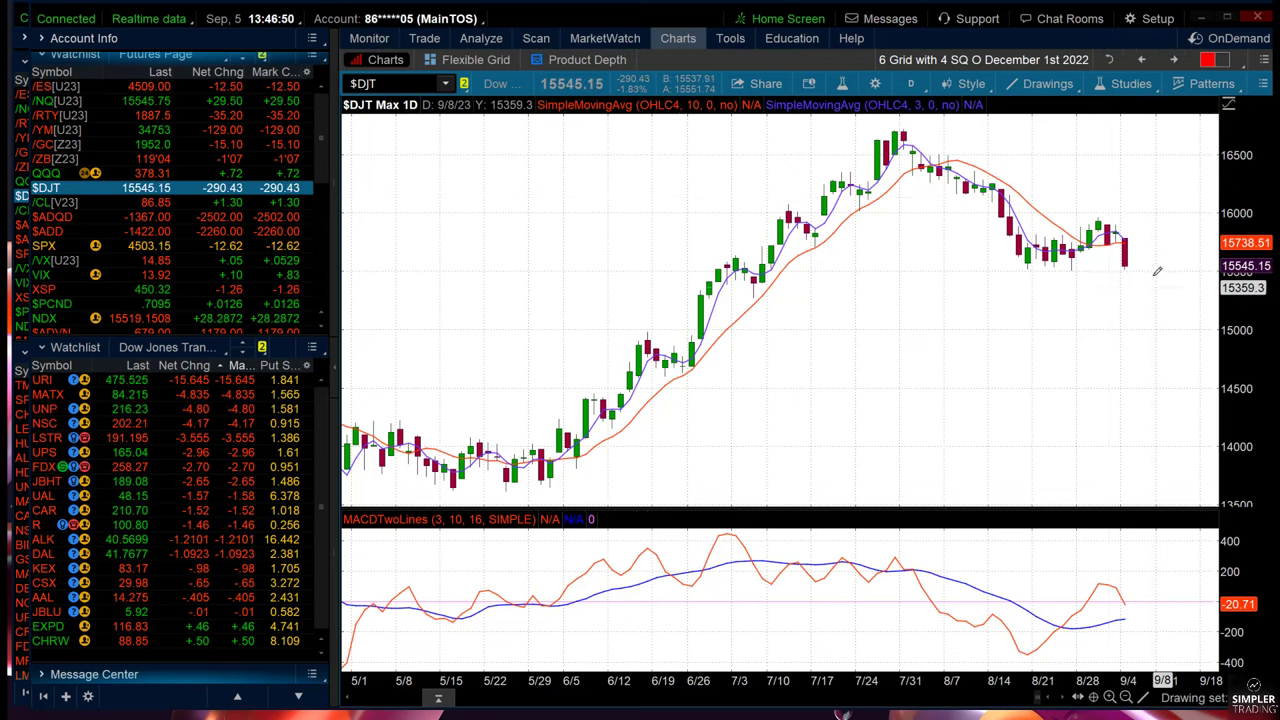
# - Temporarily circle the August and latest $DJT price lows and mark the matching MACDTwoLines decline
pyautogui.moveTo(1172, 212)
pyautogui.mouseDown()
pyautogui.moveTo(1143, 258)
pyautogui.moveTo(1126, 262)
pyautogui.moveTo(1127, 236)
pyautogui.moveTo(1135, 262)
pyautogui.moveTo(1125, 259)
pyautogui.moveTo(1130, 236)
pyautogui.moveTo(1147, 278)
pyautogui.moveTo(1130, 260)
pyautogui.moveTo(1140, 255)
pyautogui.moveTo(1158, 268)
pyautogui.moveTo(1056, 215)
pyautogui.mouseUp()
pyautogui.press('ctrl')
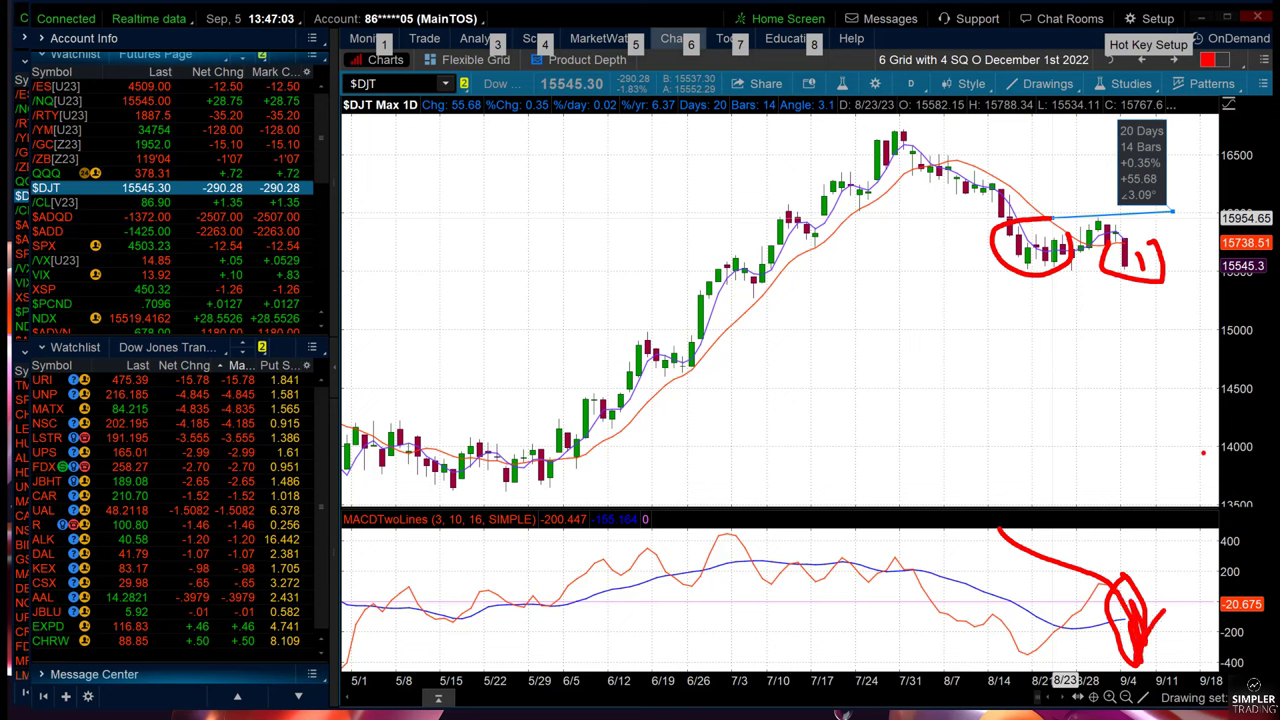
pyautogui.press('Escape')
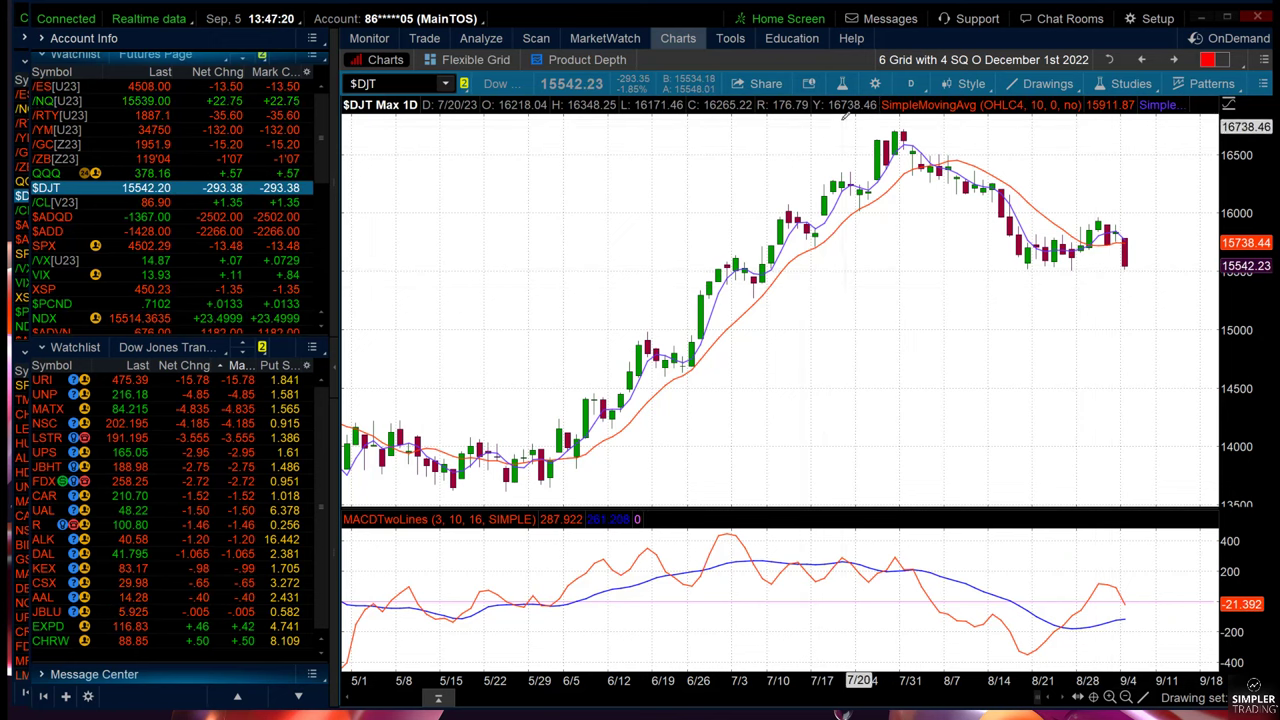
# - Load the saved chart grid "3 grid sept 1 2023"
pyautogui.click(1212, 60)
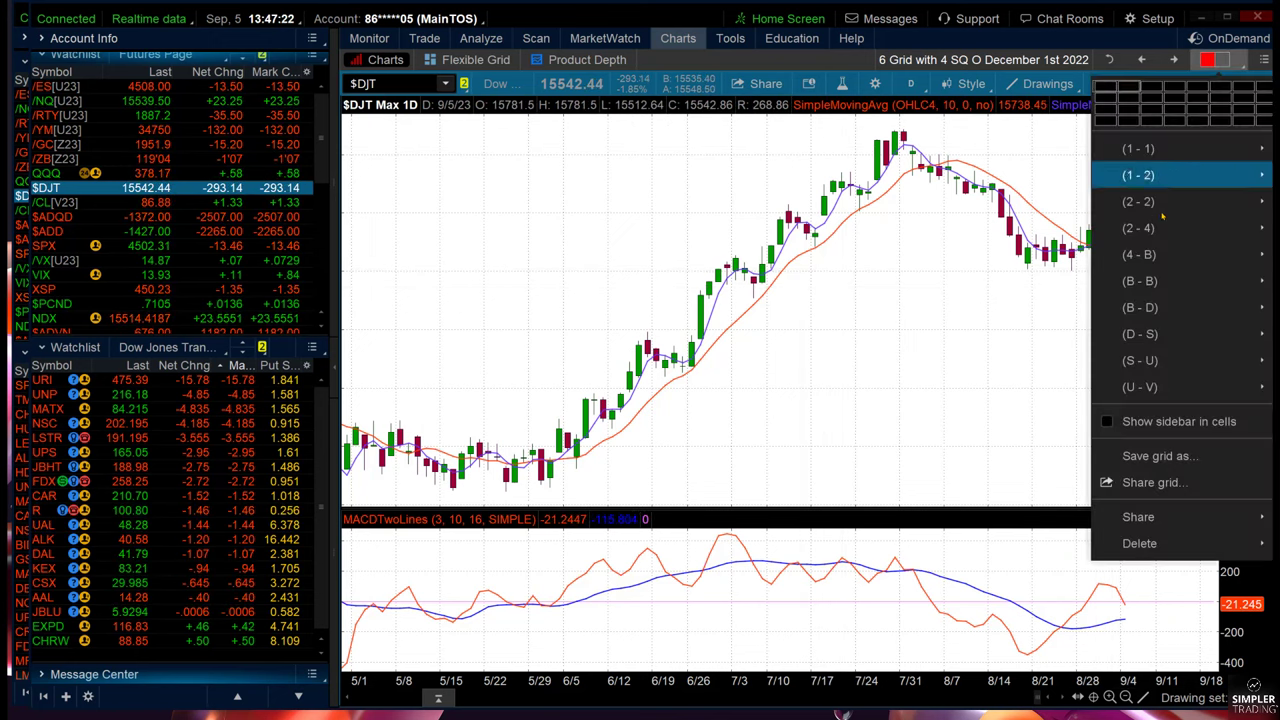
pyautogui.moveTo(1140, 228)
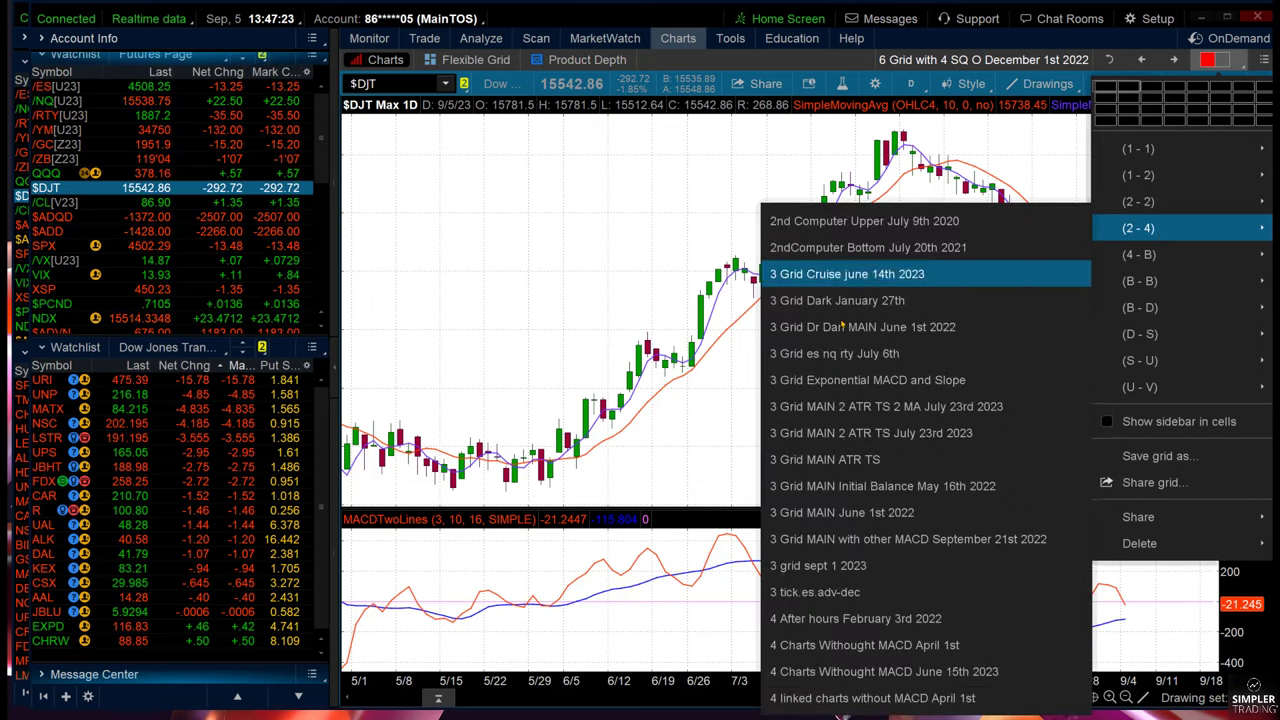
pyautogui.click(830, 565)
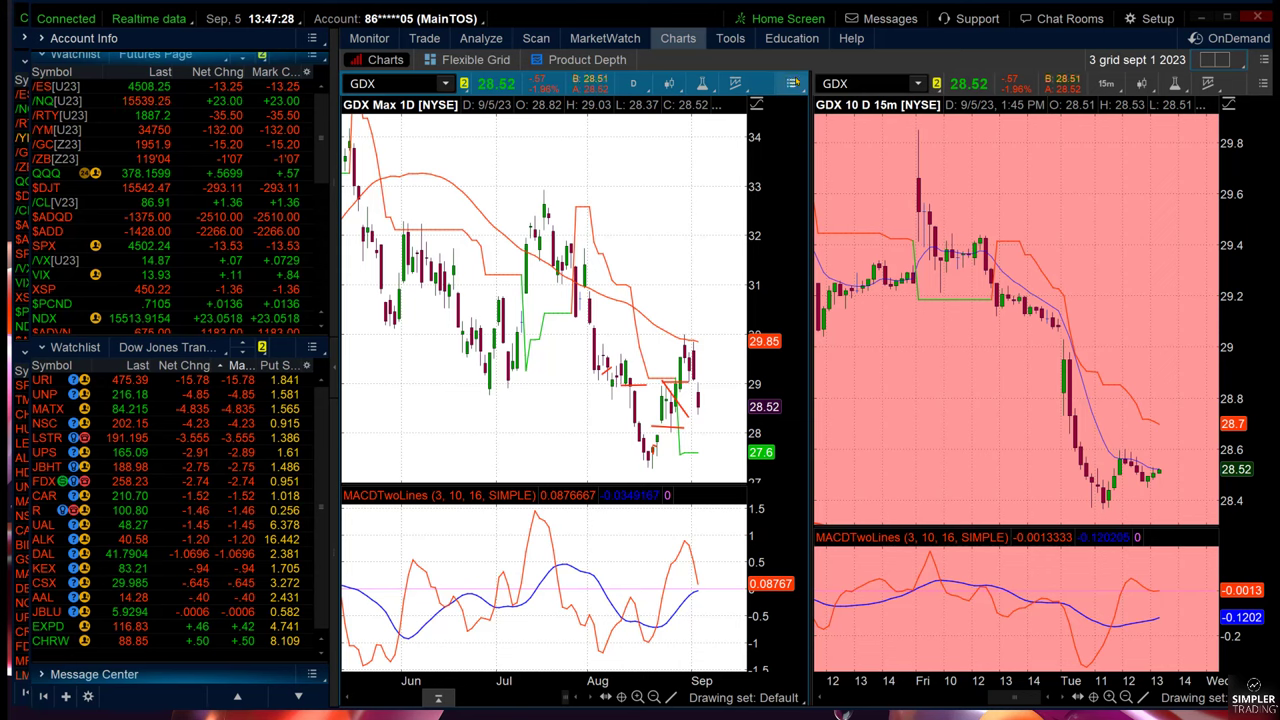
# - Maximize the GDX daily chart cell and clear all drawings in the Default drawing set
pyautogui.click(797, 83)
pyautogui.click(740, 389)
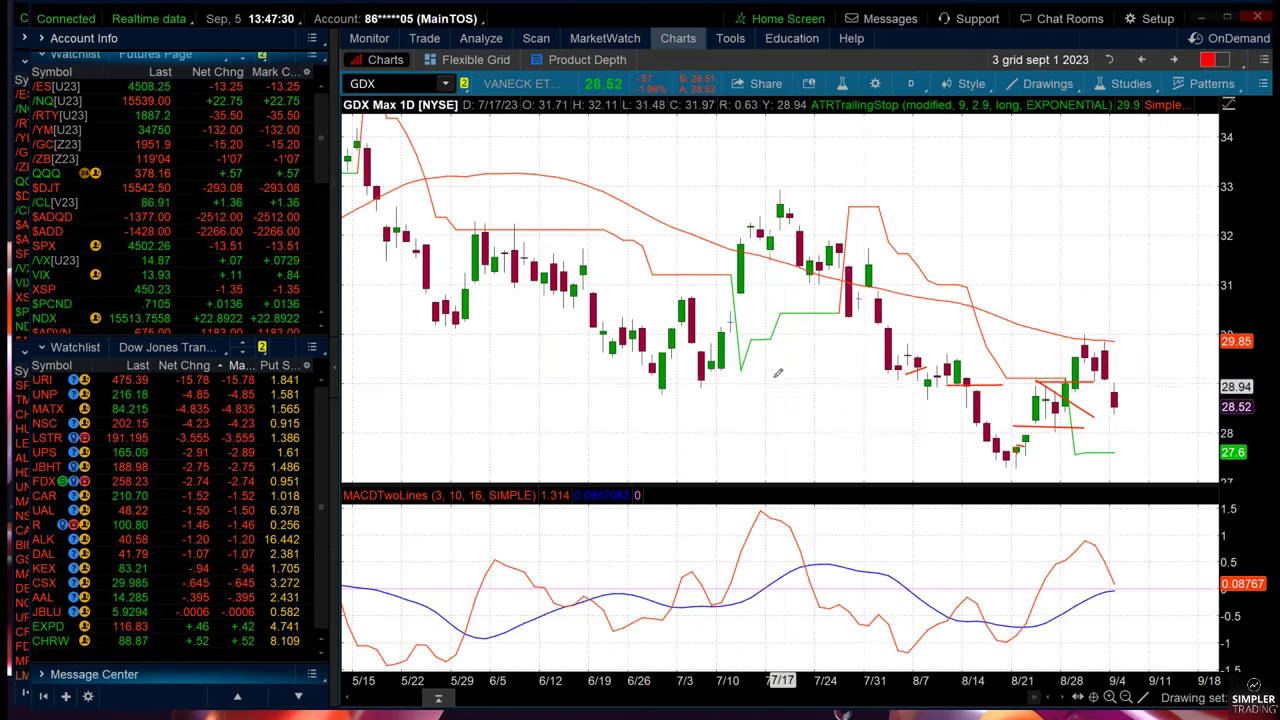
pyautogui.rightClick(710, 340)
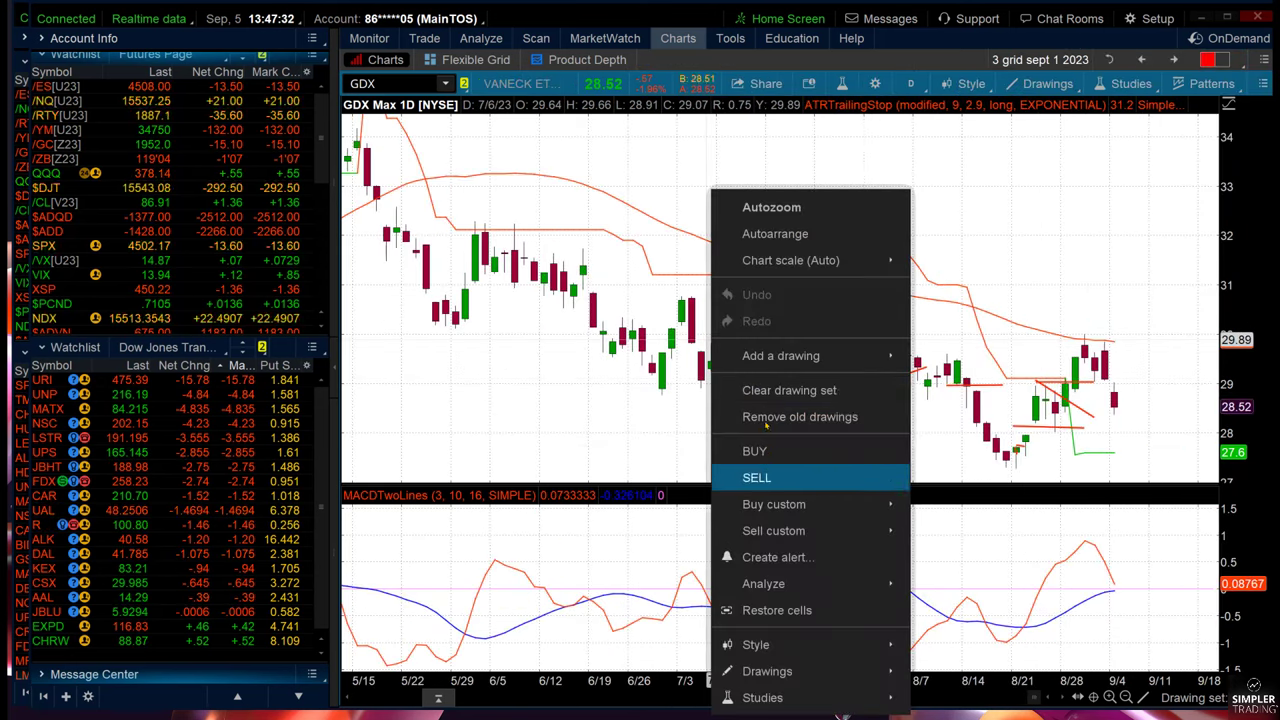
pyautogui.click(776, 389)
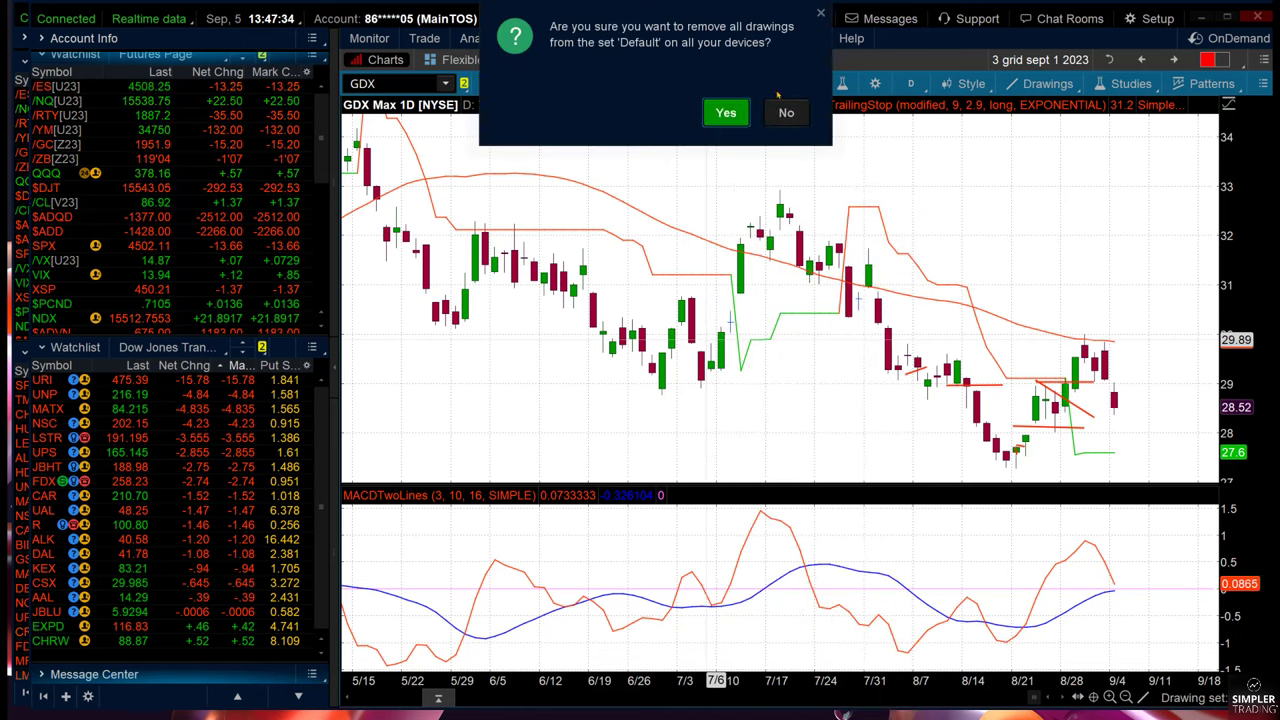
pyautogui.click(726, 112)
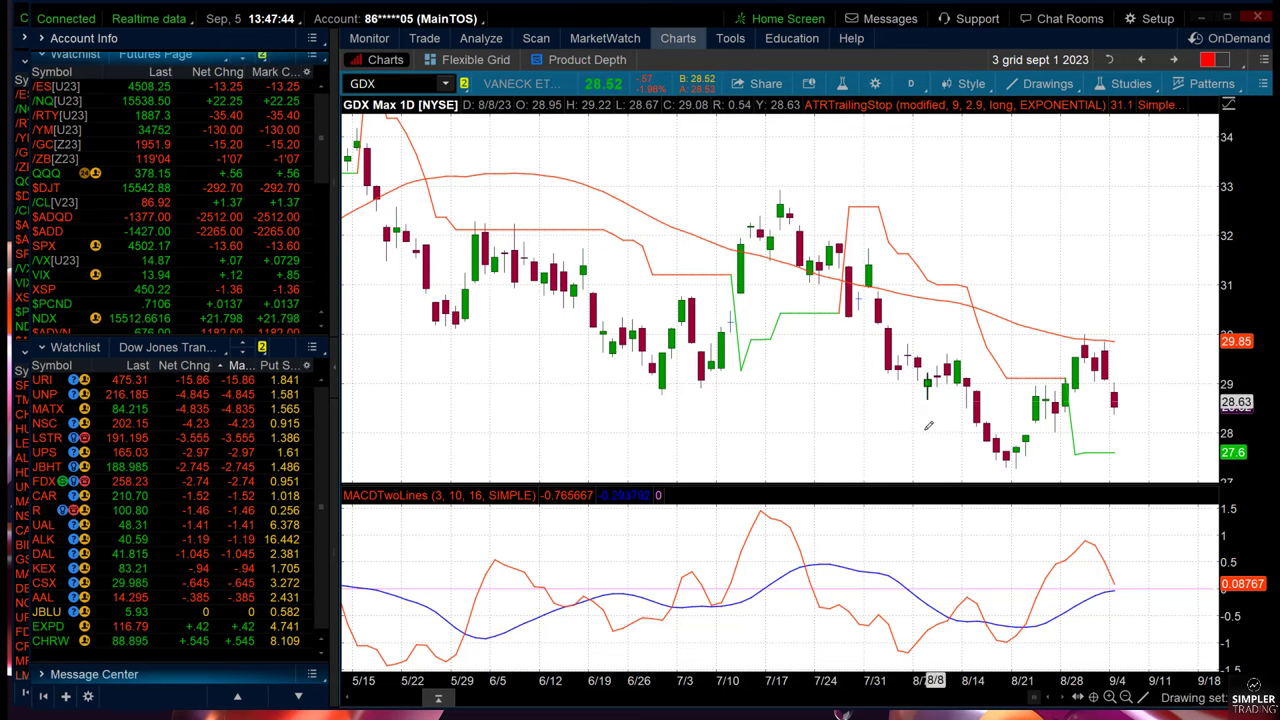
# - Temporarily circle the latest GDX high and oscillator peak, and mark the August breakdown level just below 29
pyautogui.moveTo(897, 507); pyautogui.dragTo(936, 372)
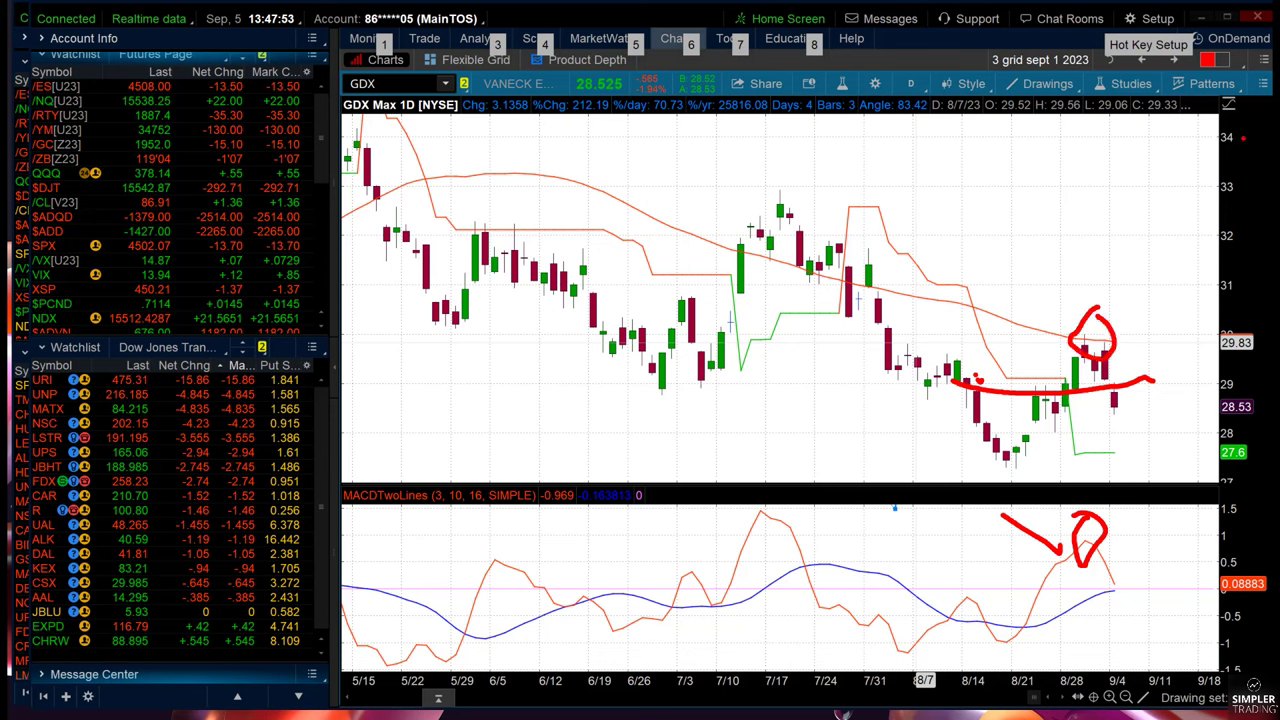
pyautogui.press('Escape')
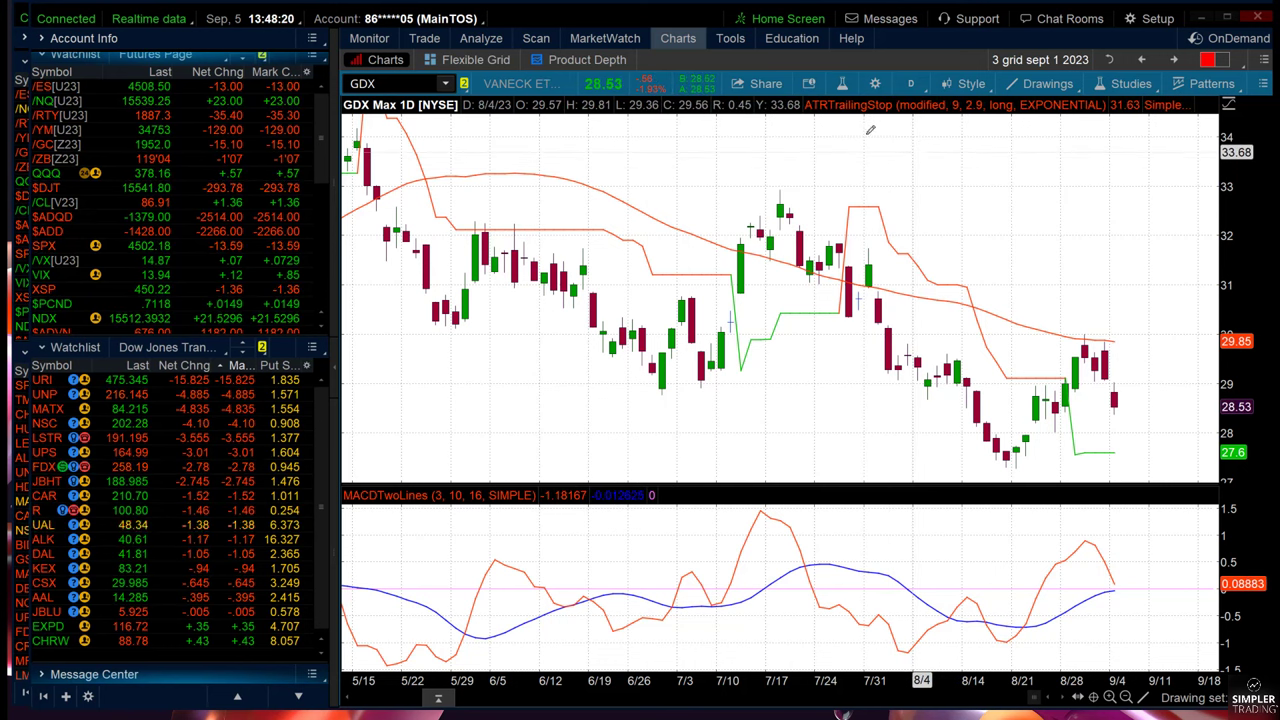
# - Switch to the /GC daily chart and point out the latest pullback to the moving average
pyautogui.click(248, 147)
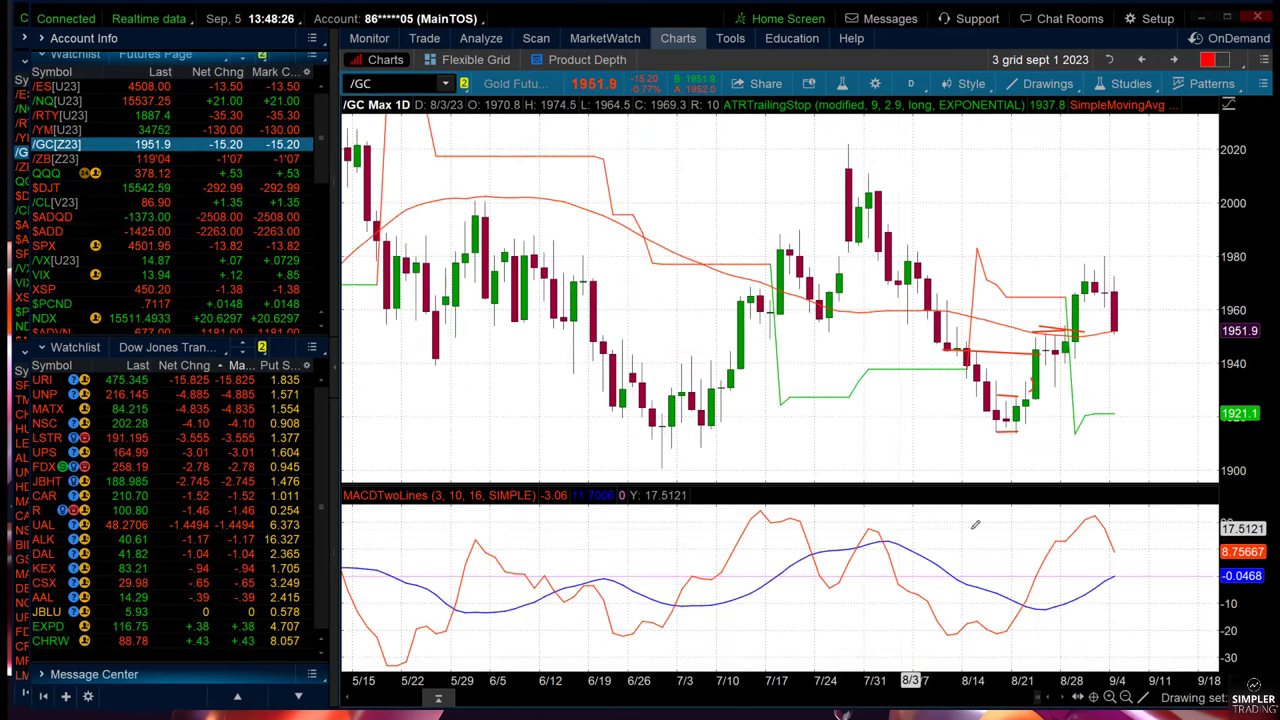
pyautogui.moveTo(1022, 213); pyautogui.dragTo(1088, 262)
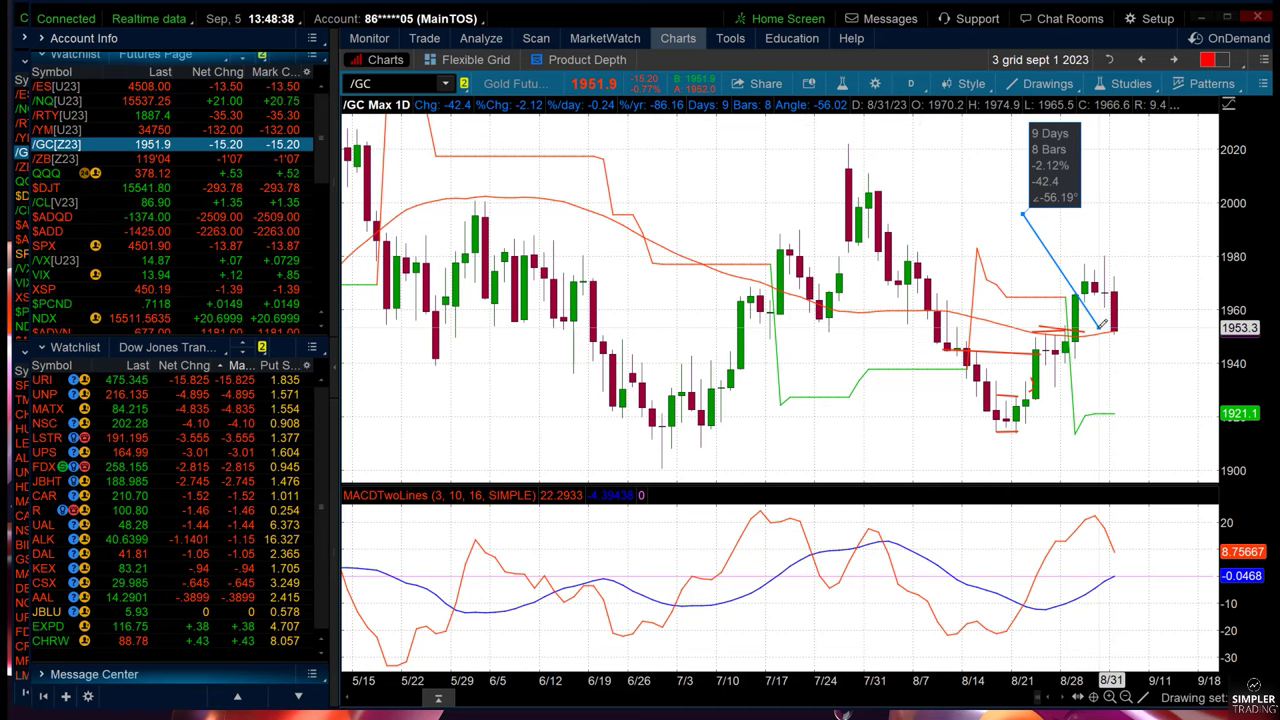
# - Switch to the /RTY daily chart and temporarily point lines at the mid-August breakdown near 1925
pyautogui.click(255, 117)
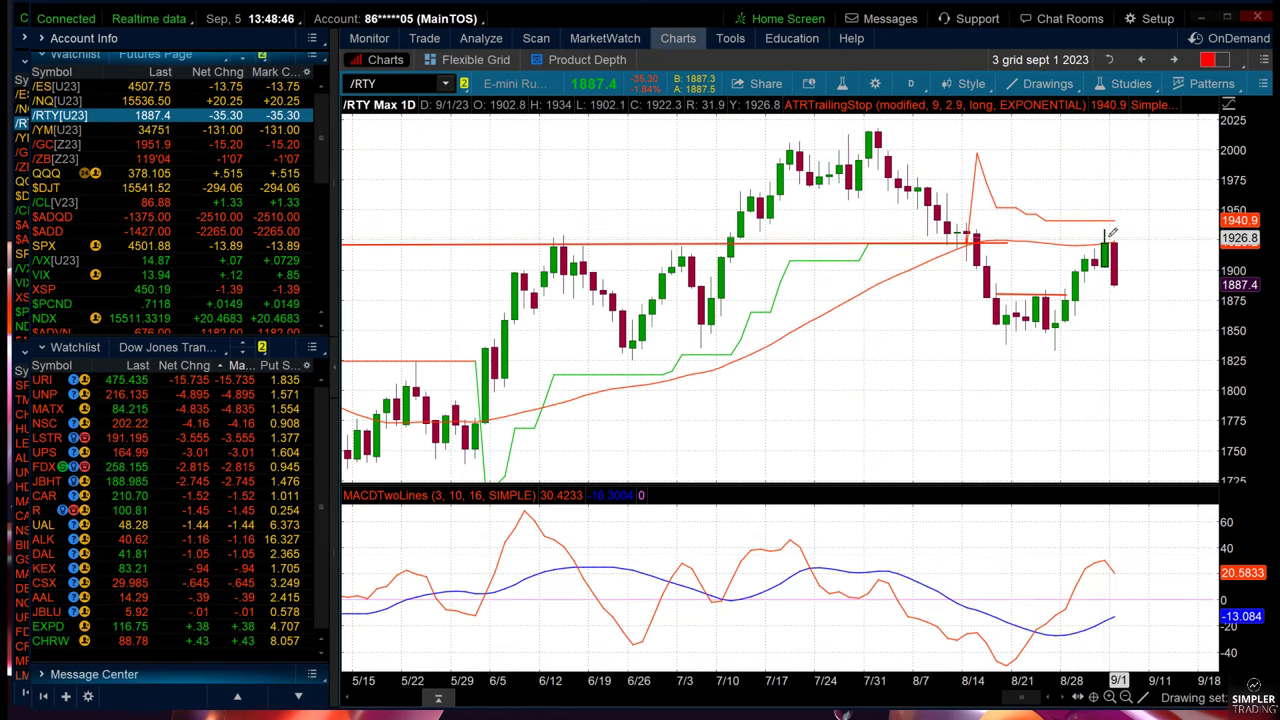
pyautogui.click(1115, 242)
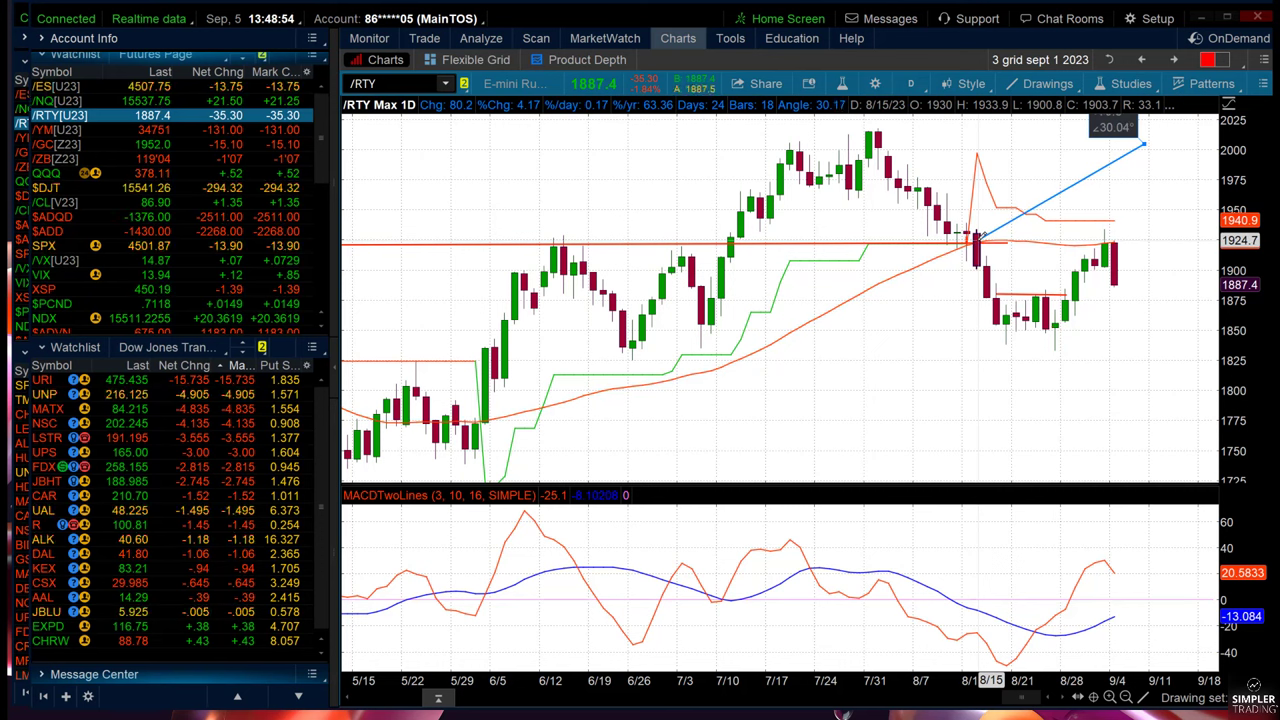
pyautogui.press('ctrl')
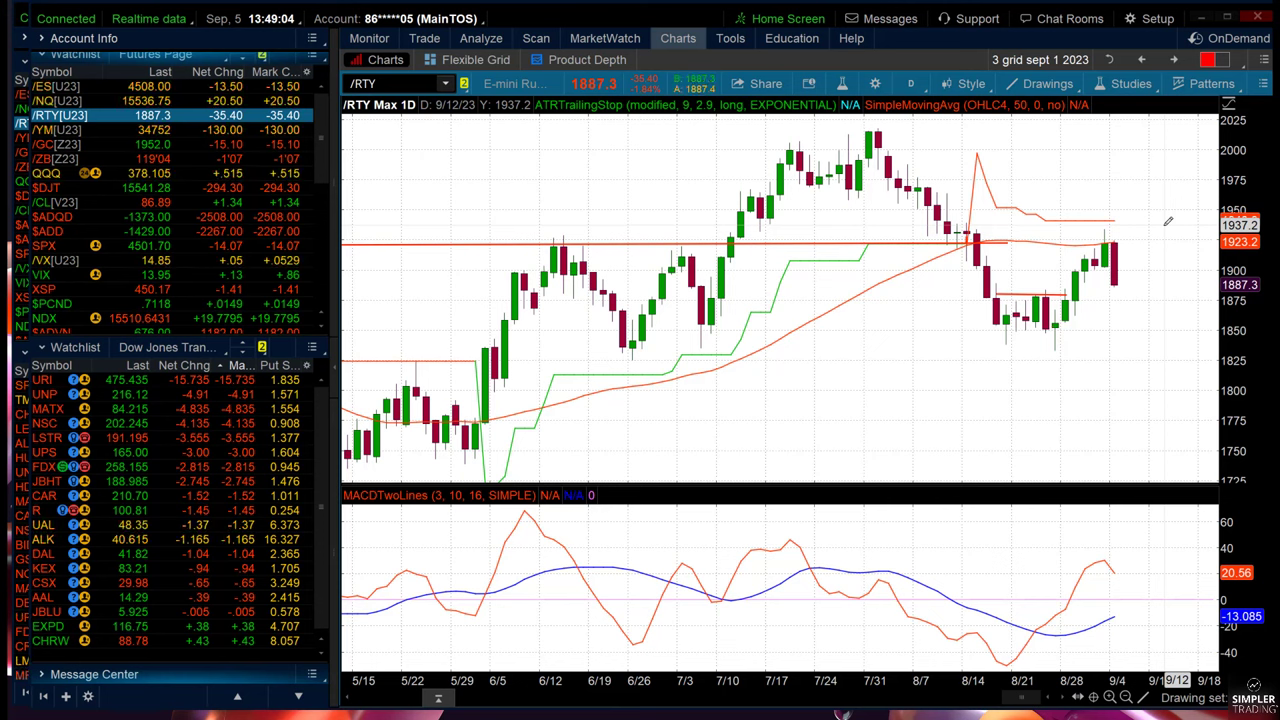
pyautogui.click(1065, 152)
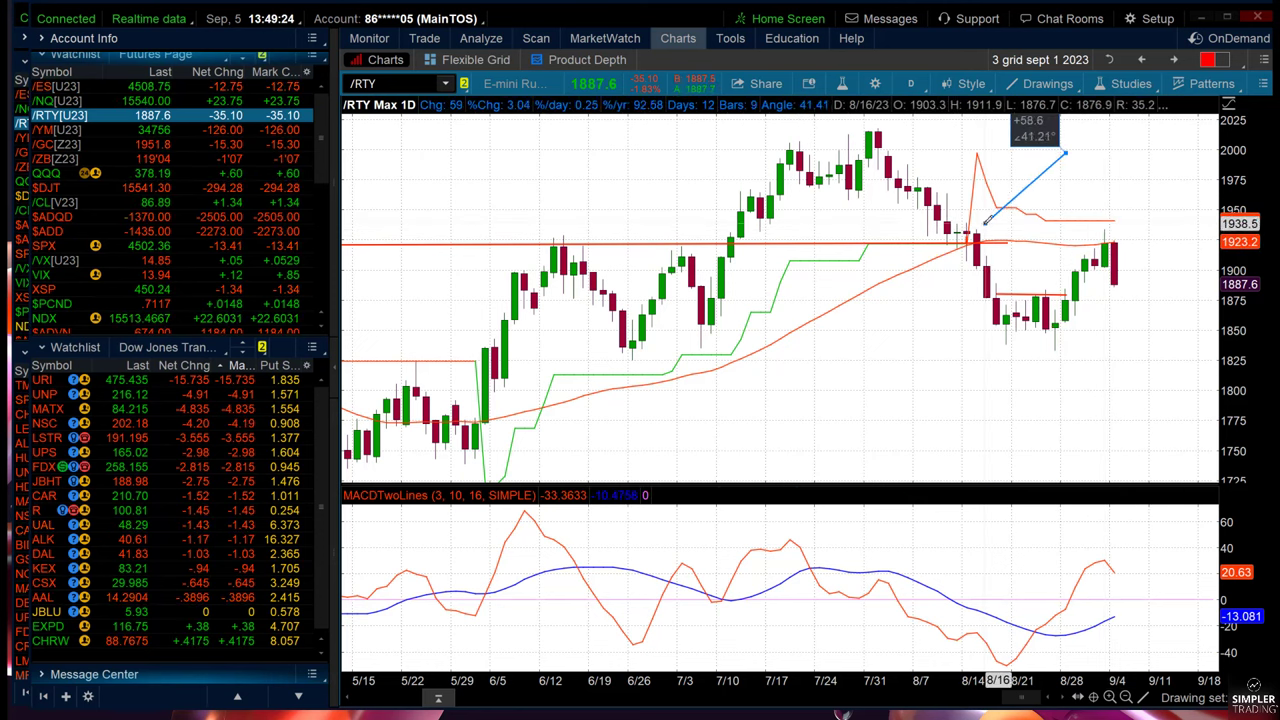
# - Try the 10 D : 15m and 90 D : 1h time frames on the /RTY chart and return it to Max : 1D
pyautogui.click(916, 85)
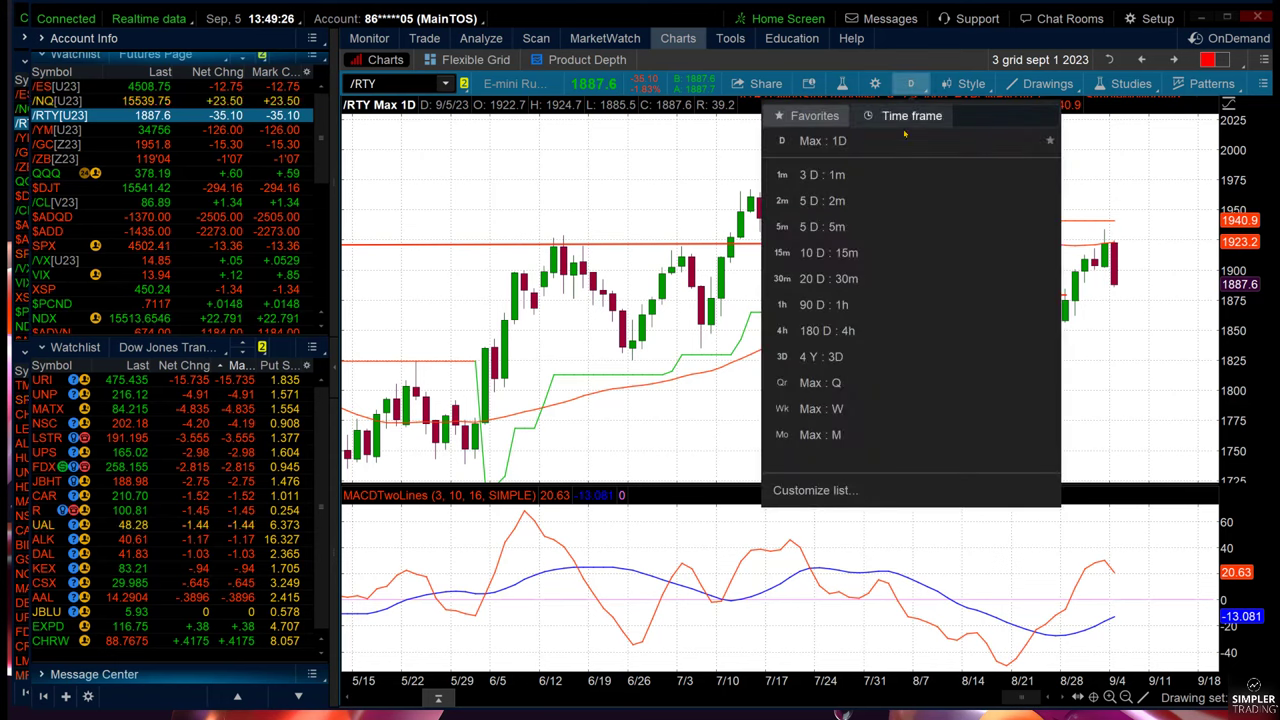
pyautogui.click(875, 248)
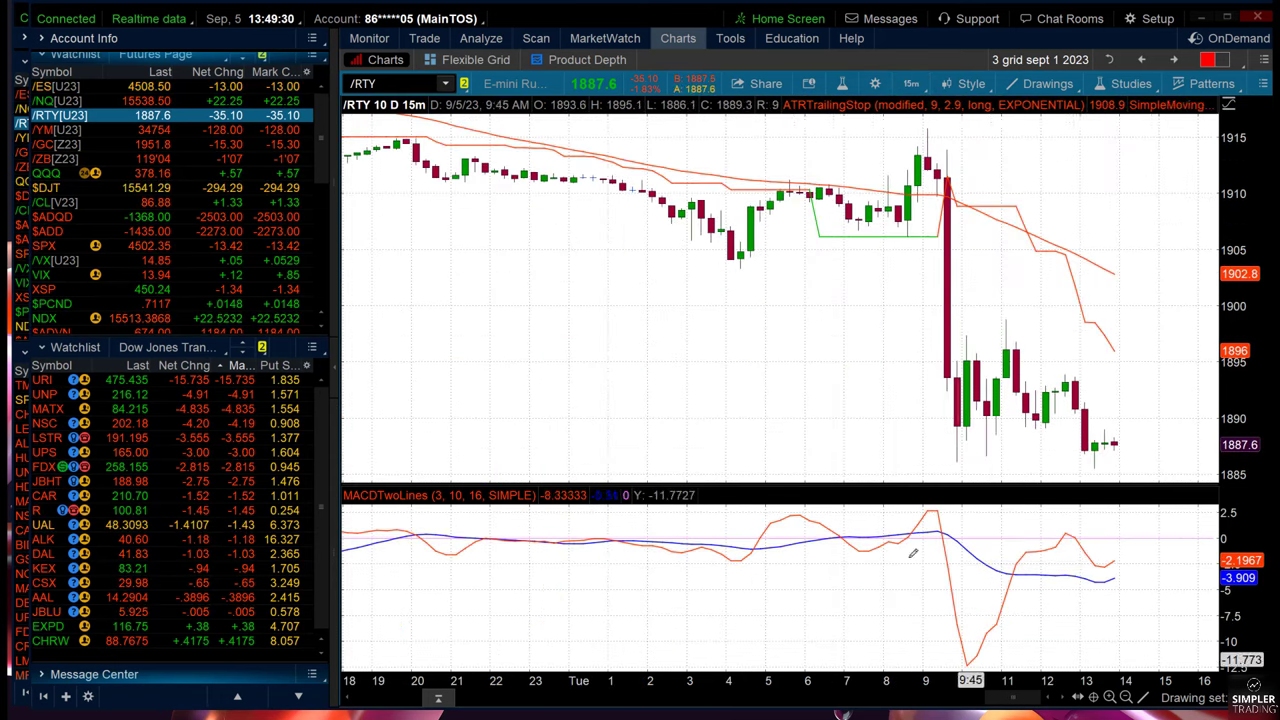
pyautogui.click(911, 83)
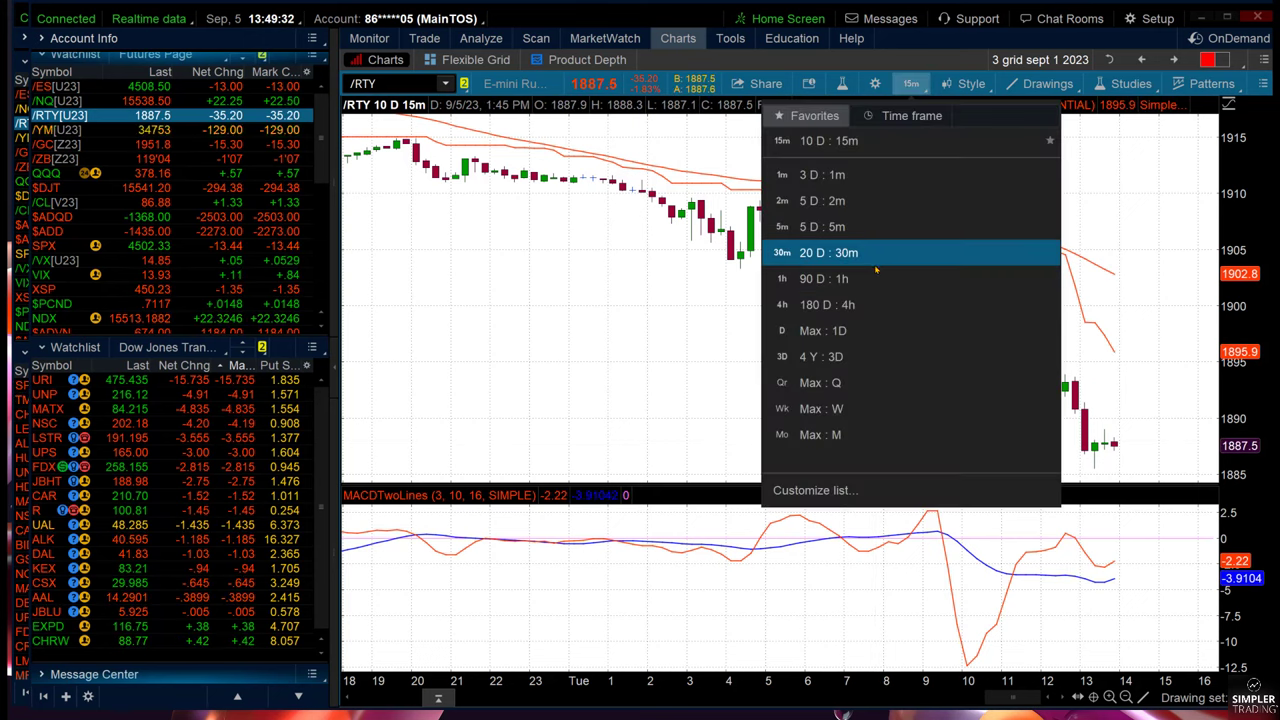
pyautogui.click(872, 258)
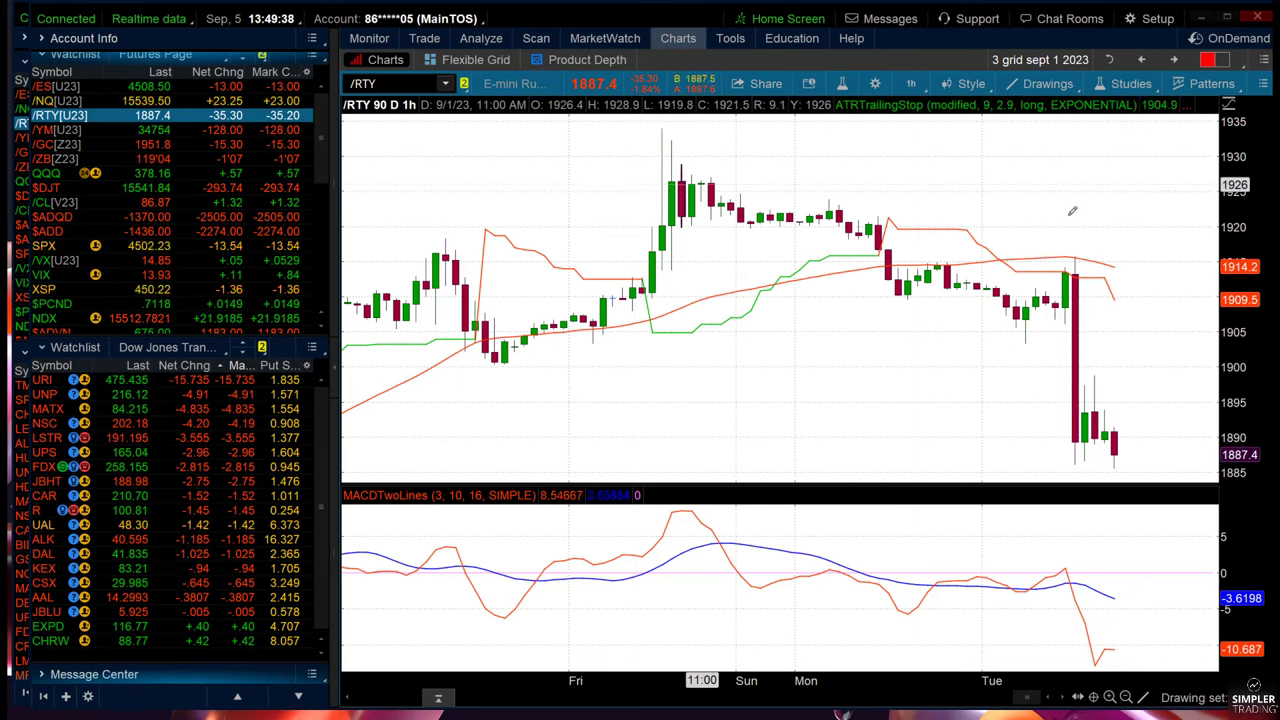
pyautogui.click(1043, 166)
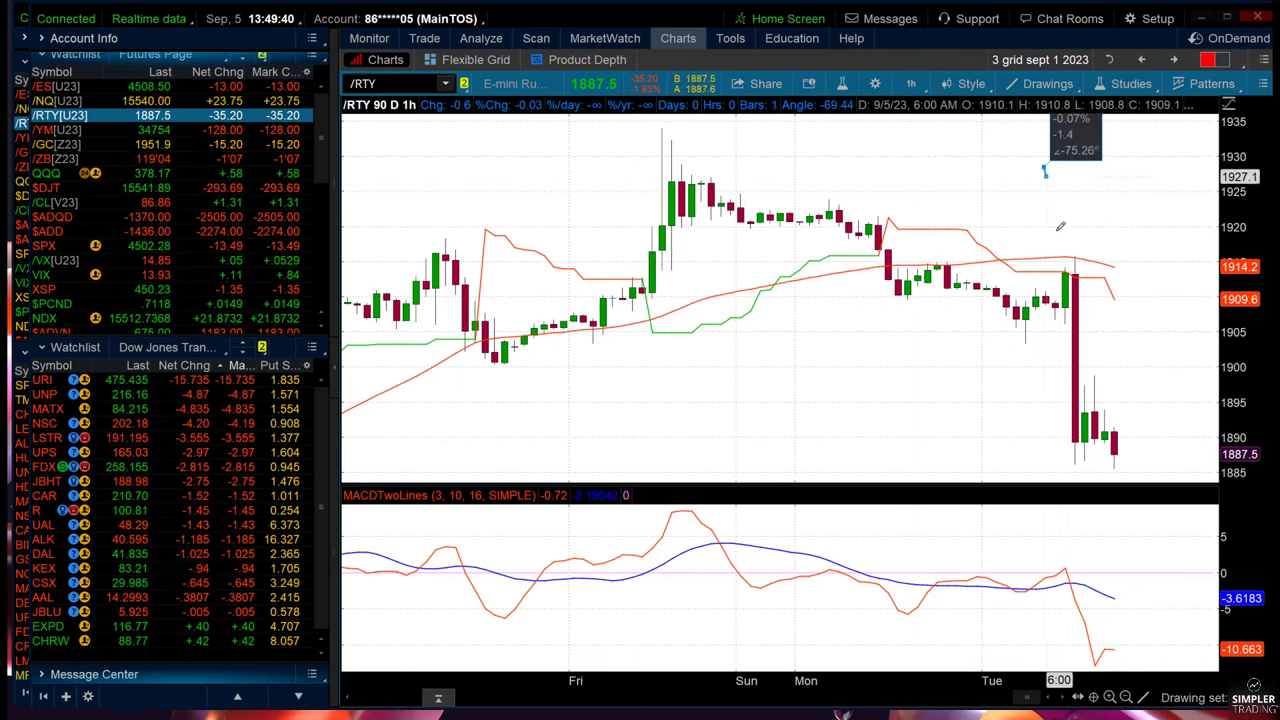
pyautogui.press('Escape')
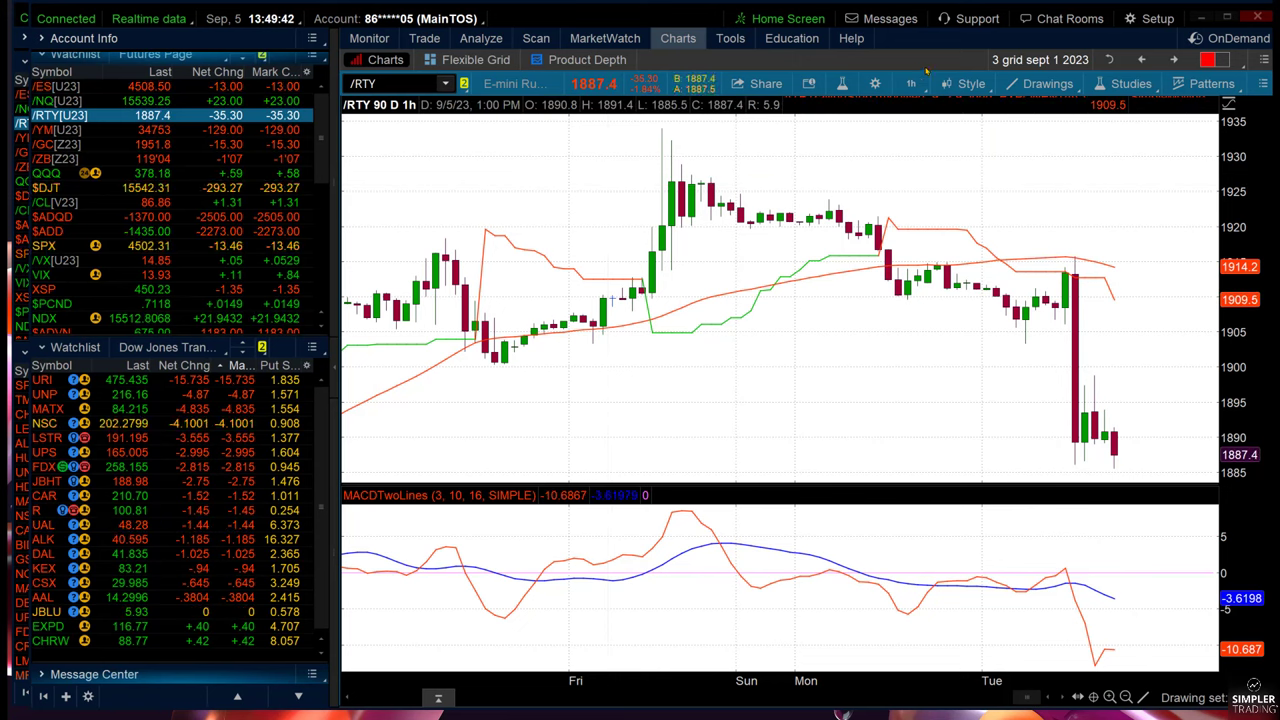
pyautogui.click(910, 83)
pyautogui.click(878, 330)
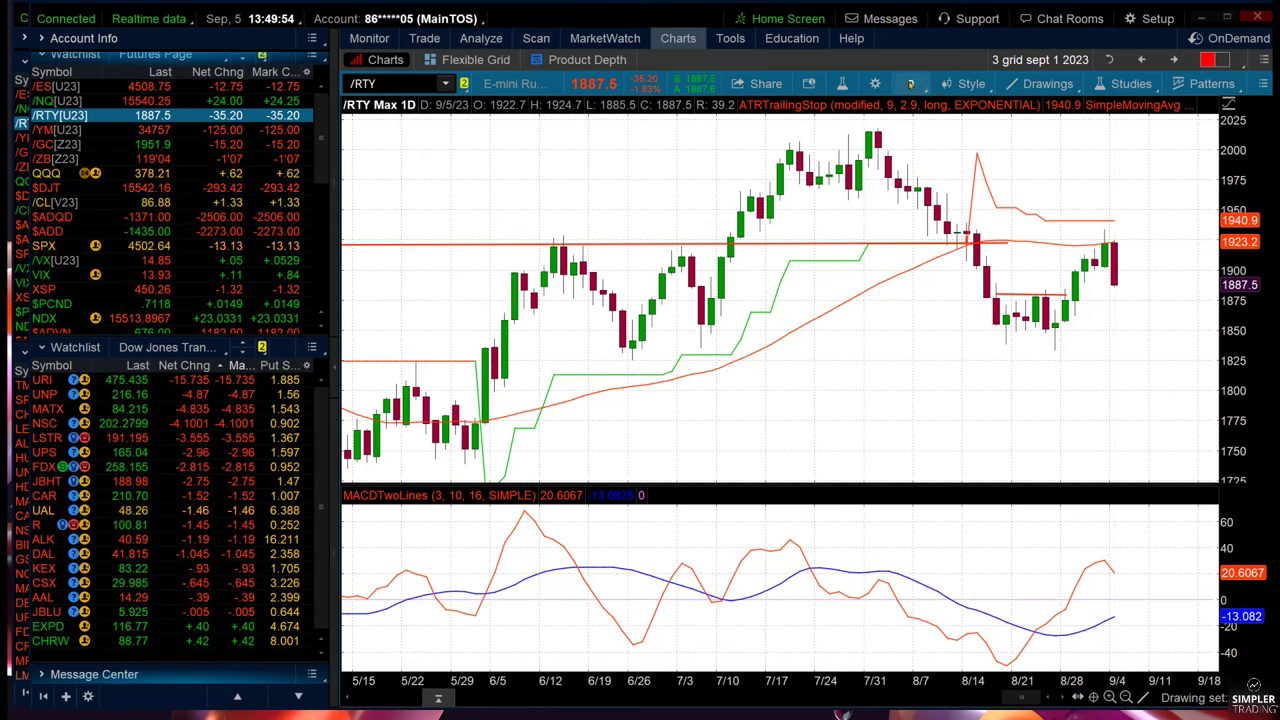
# - Set /RTY to 90 D : 1h and draw a rising line under Tuesday's early lows and a nearly horizontal line at about 1914
pyautogui.click(910, 83)
pyautogui.click(877, 299)
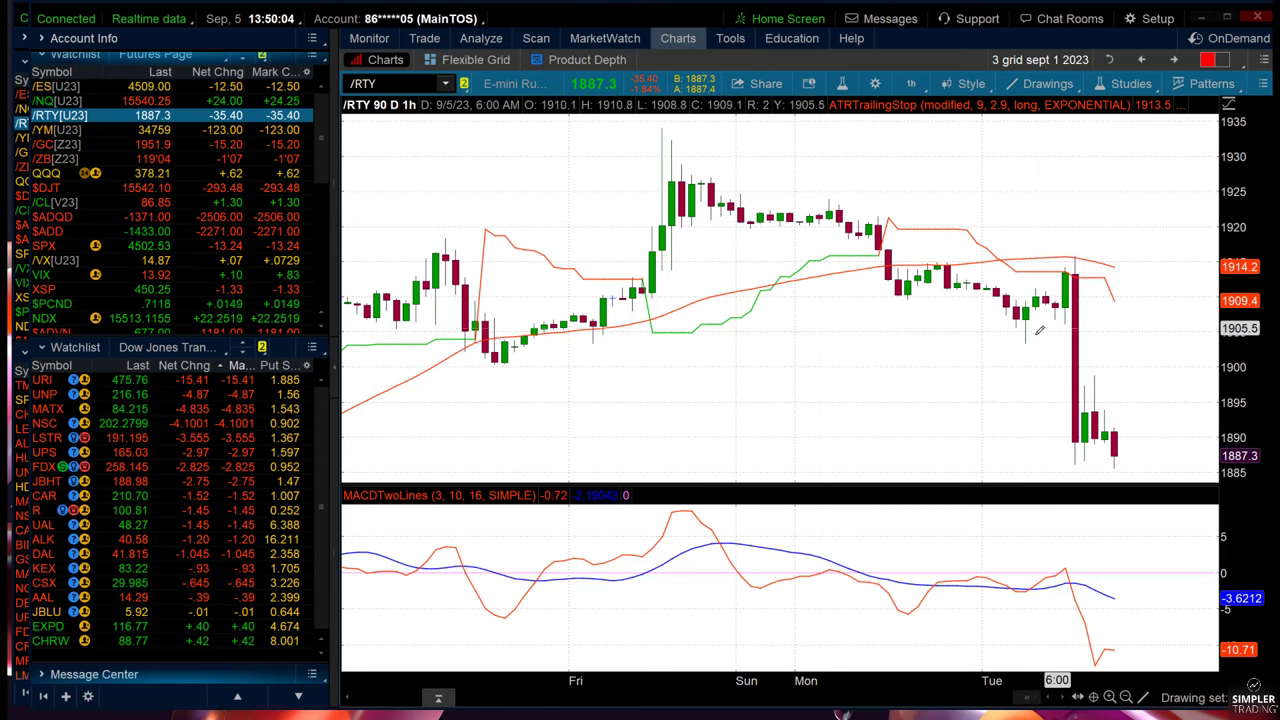
pyautogui.moveTo(1035, 333); pyautogui.dragTo(1103, 297)
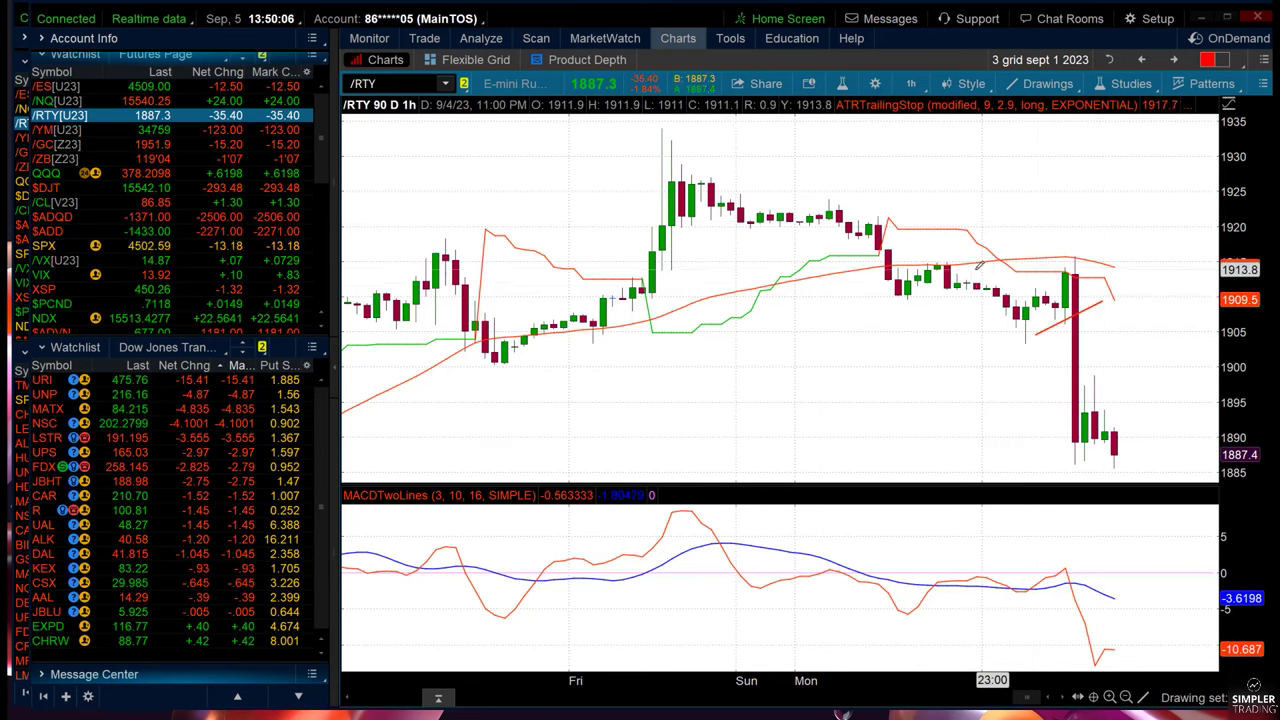
pyautogui.moveTo(970, 267); pyautogui.dragTo(1108, 262)
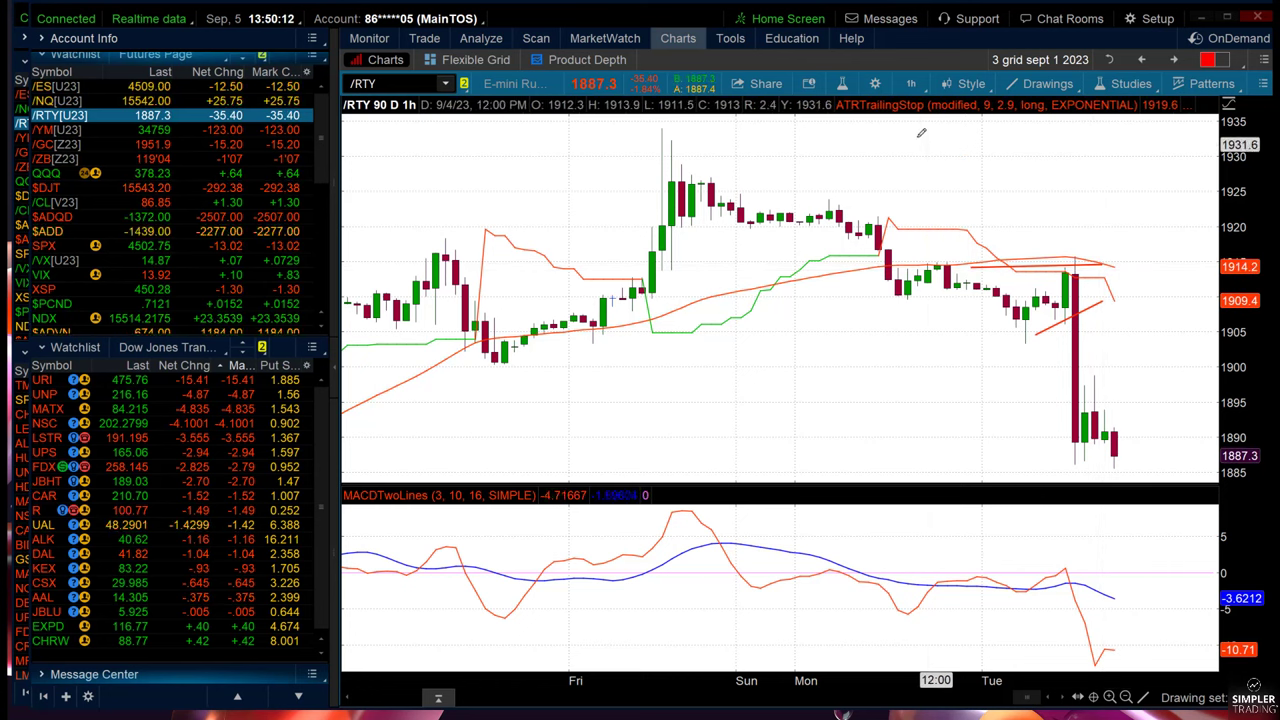
# - Switch the 1-hour chart to /NQ, show a longer stretch of price history, and change the symbol to /ES
pyautogui.click(190, 103)
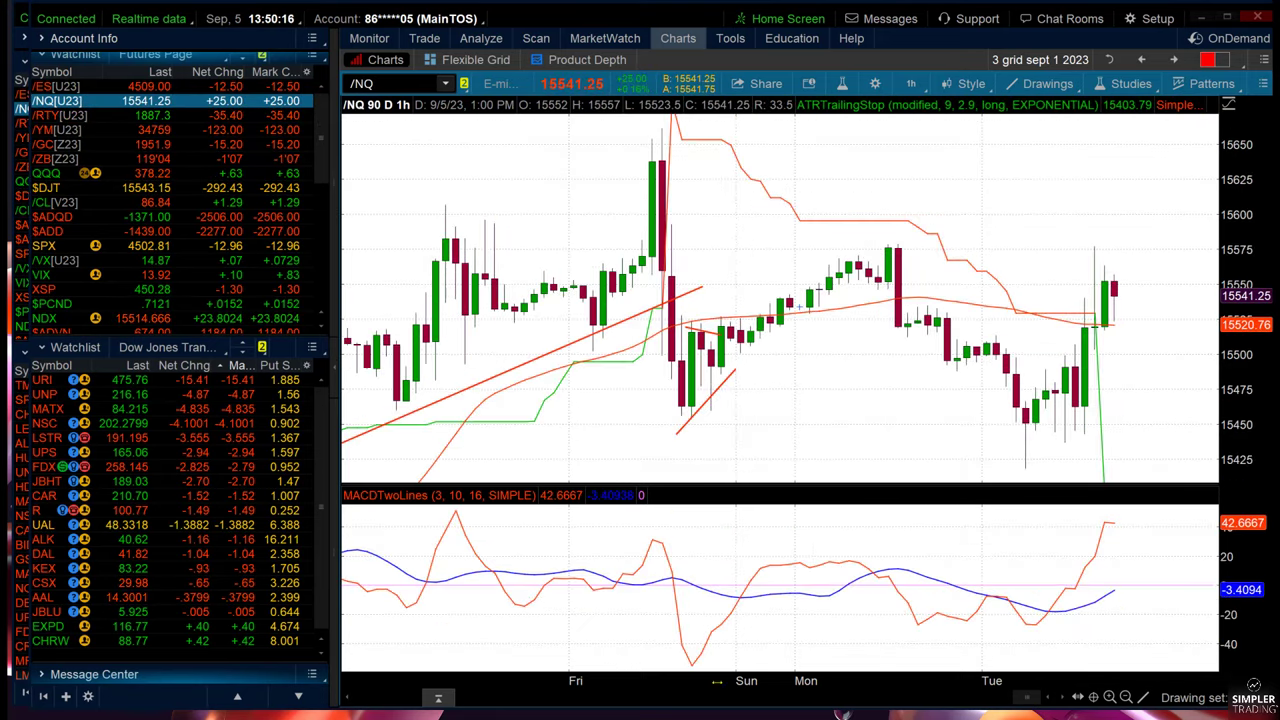
pyautogui.scroll(-3, 780, 680)
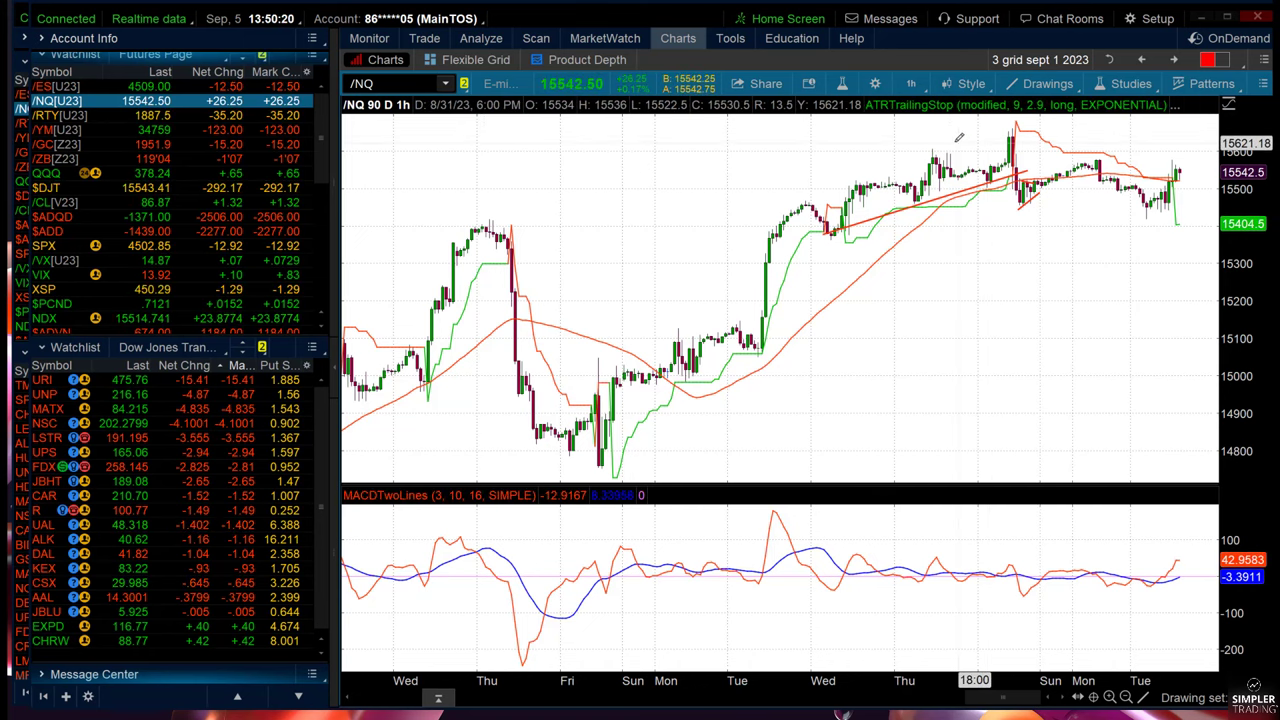
pyautogui.click(182, 87)
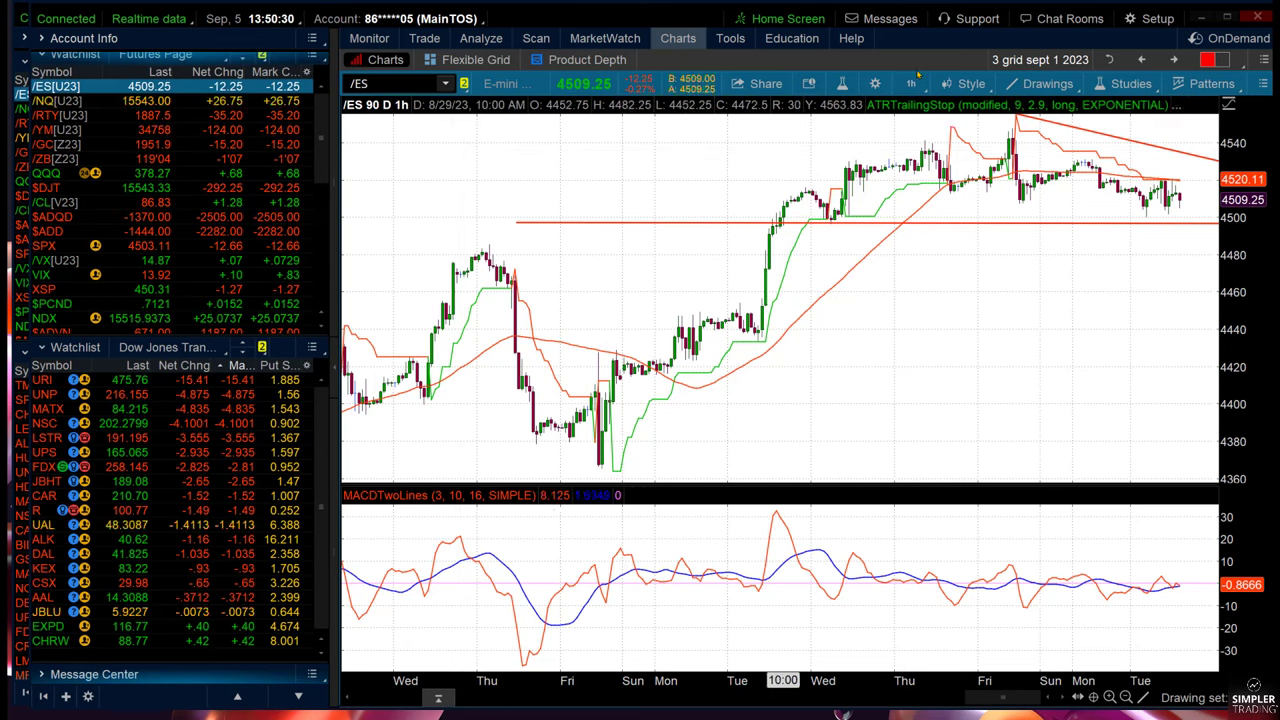
# - Restore the maximized /ES chart so that the grid's cells are shown side by side again
pyautogui.click(1264, 59)
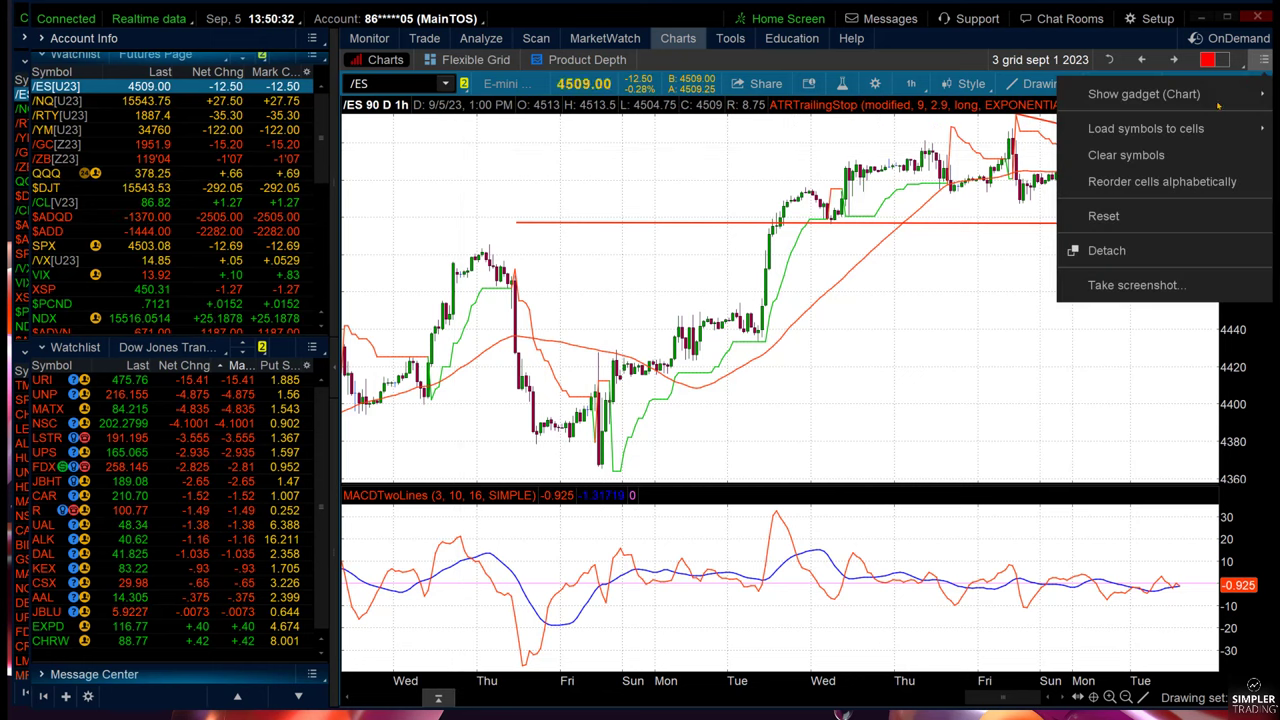
pyautogui.click(1070, 55)
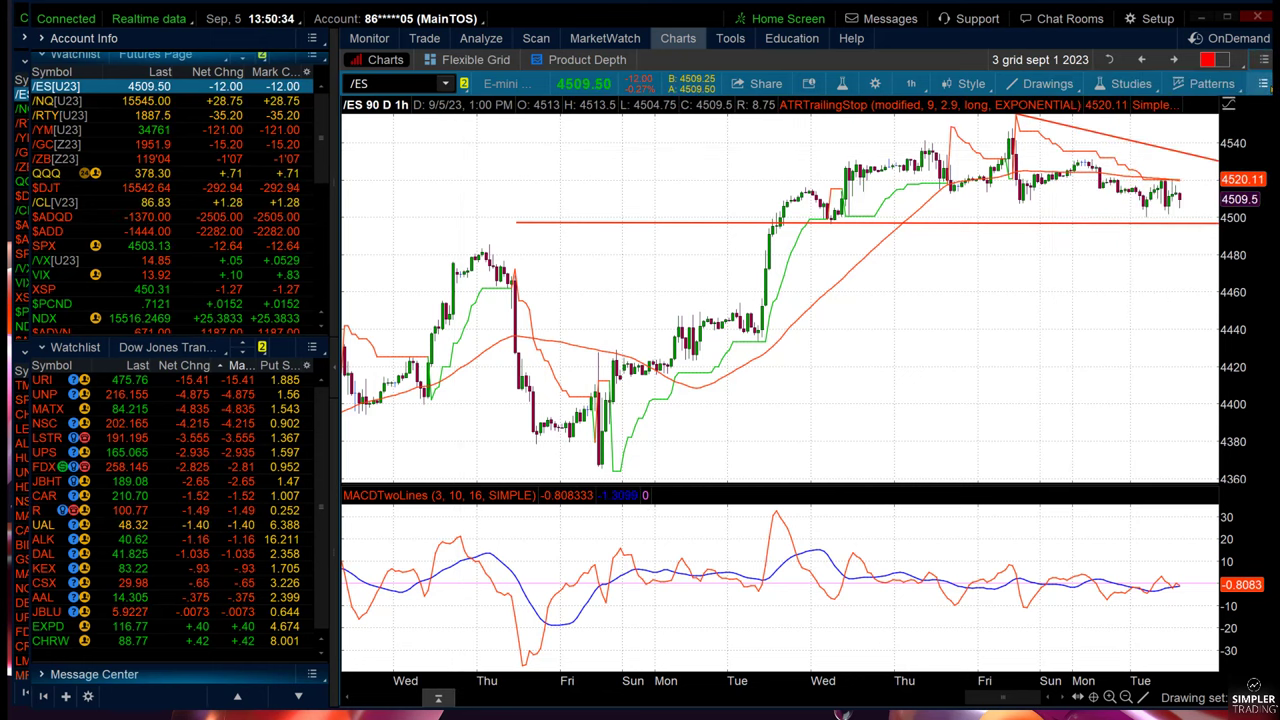
pyautogui.click(1263, 83)
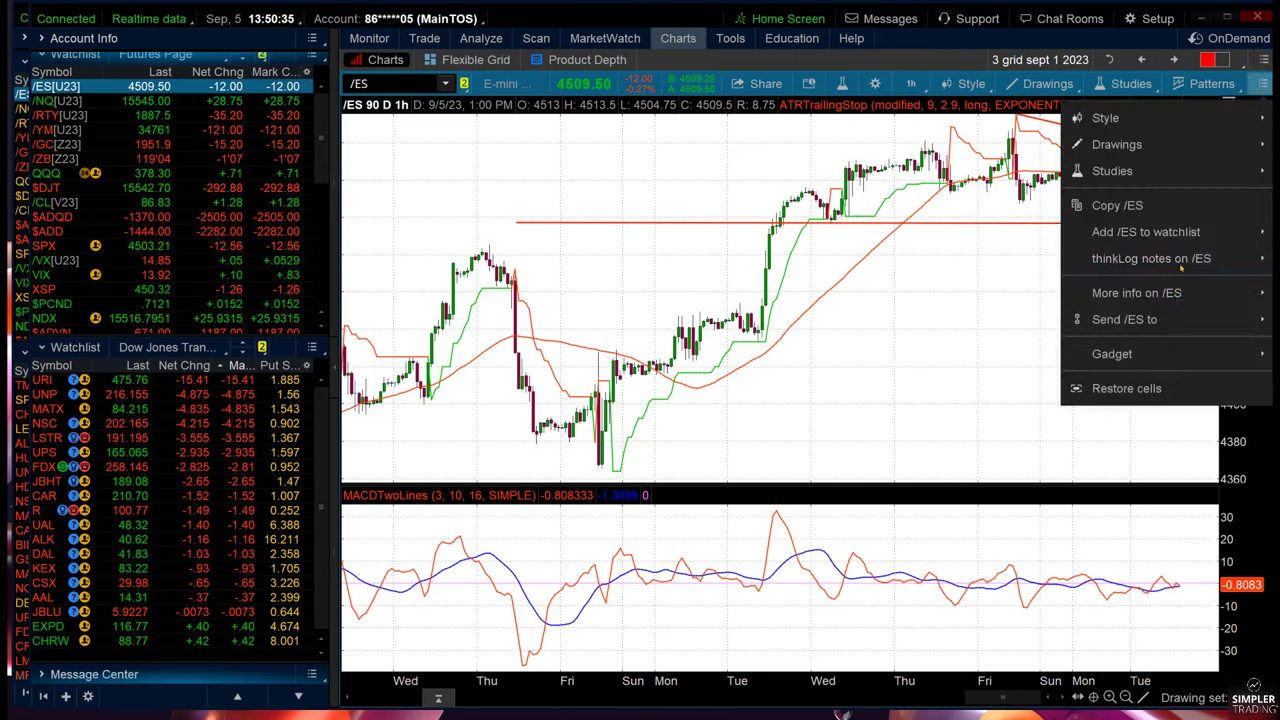
pyautogui.click(1127, 388)
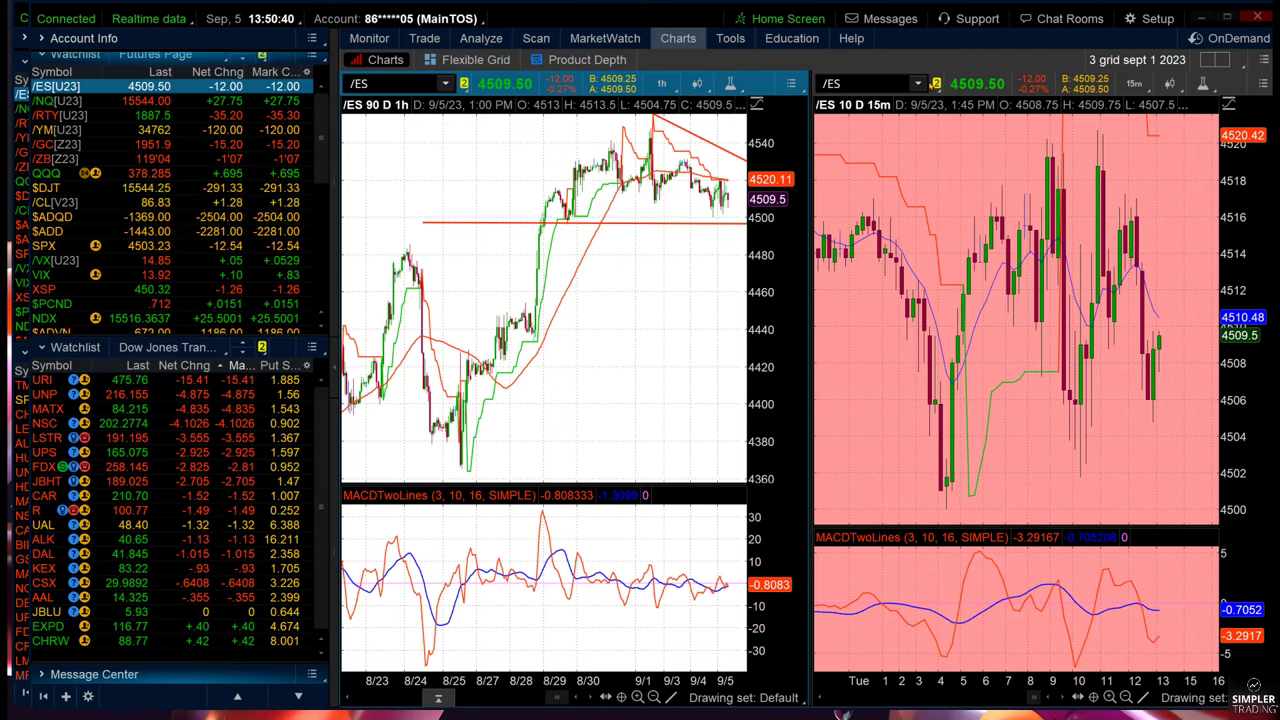
# - Set the pink /ES chart to 90 D : 1h, stretch the white chart's time axis, and collapse the watchlist sidebar
pyautogui.click(1133, 86)
pyautogui.click(1020, 280)
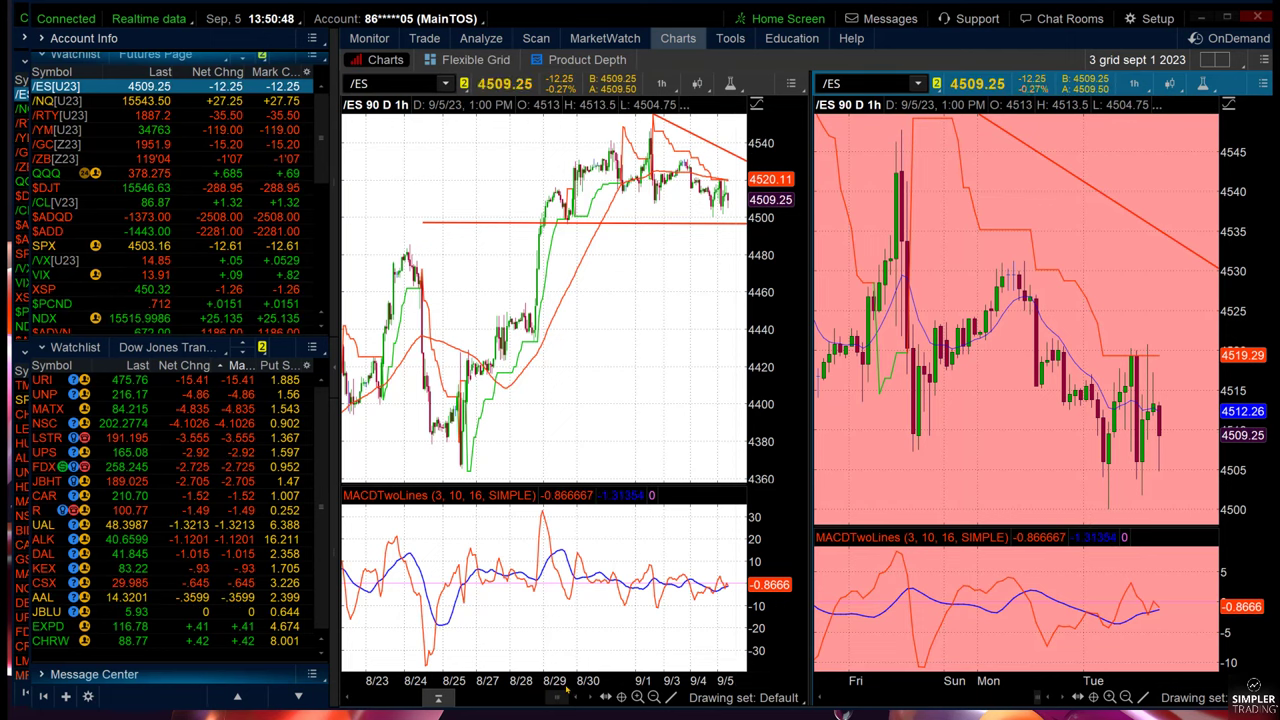
pyautogui.scroll(5, 413, 603)
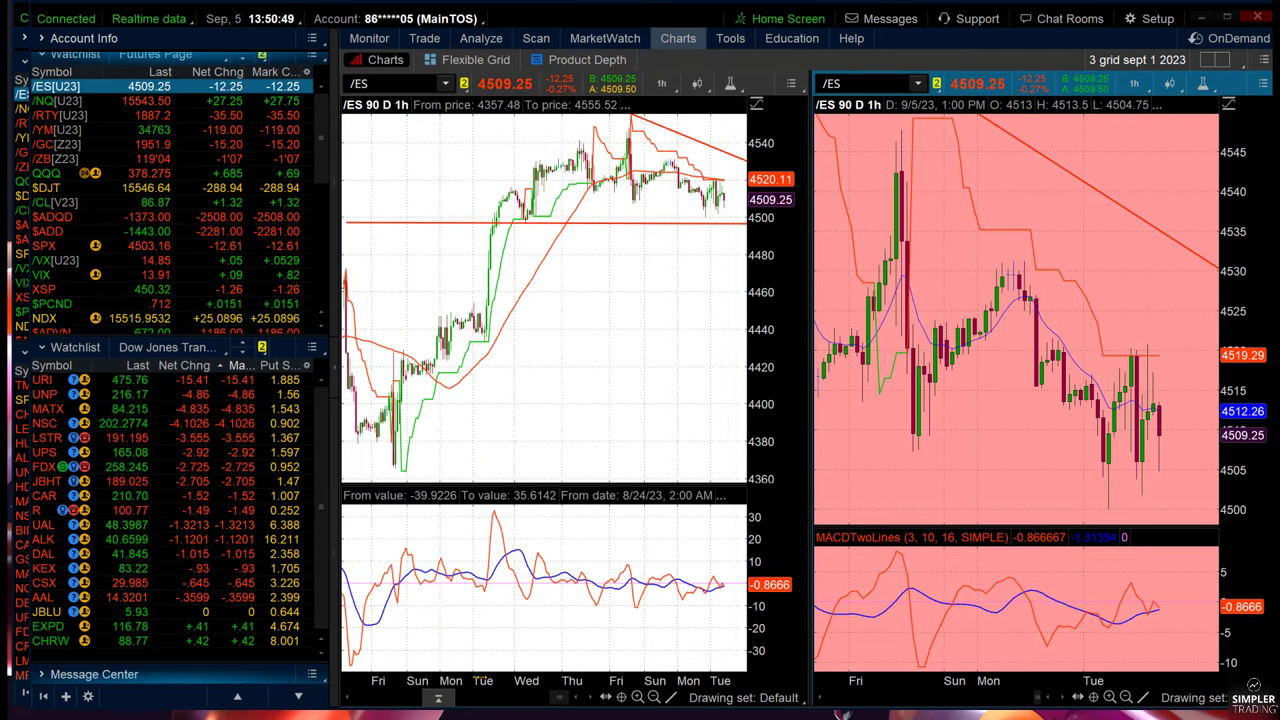
pyautogui.click(334, 367)
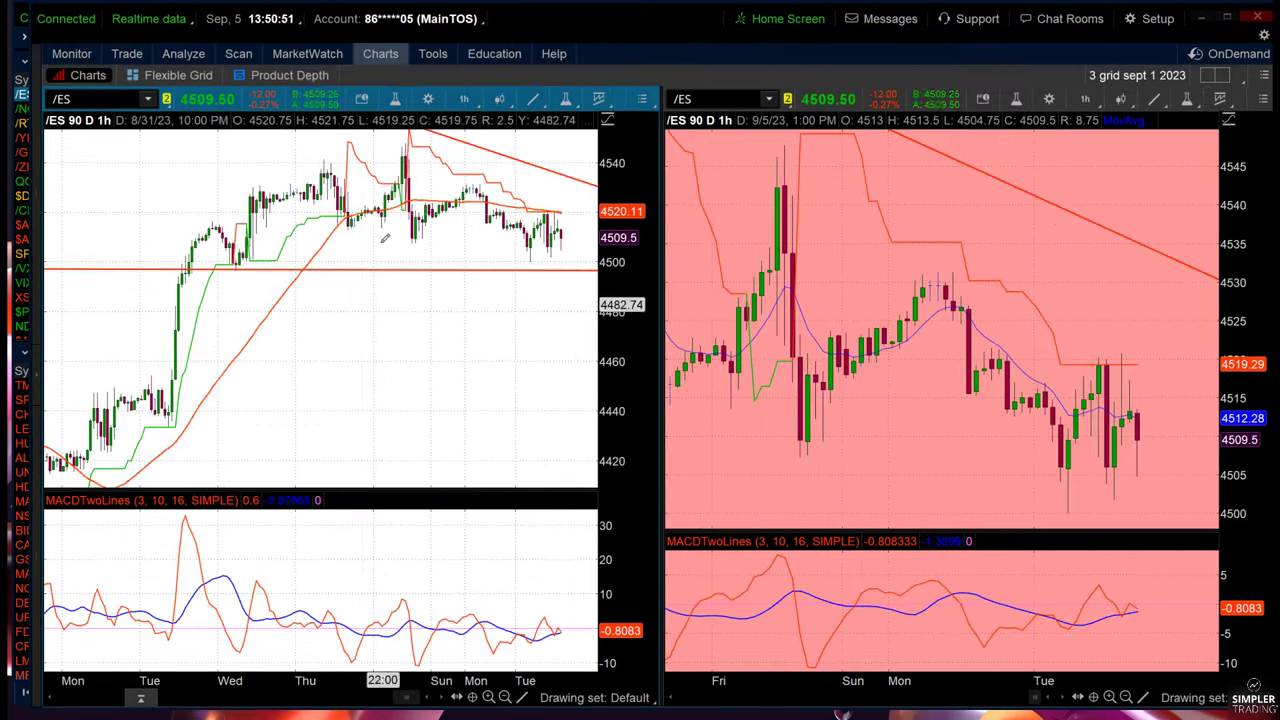
# - Temporarily point a line at the sharp late-August rise on the white /ES chart
pyautogui.click(168, 153)
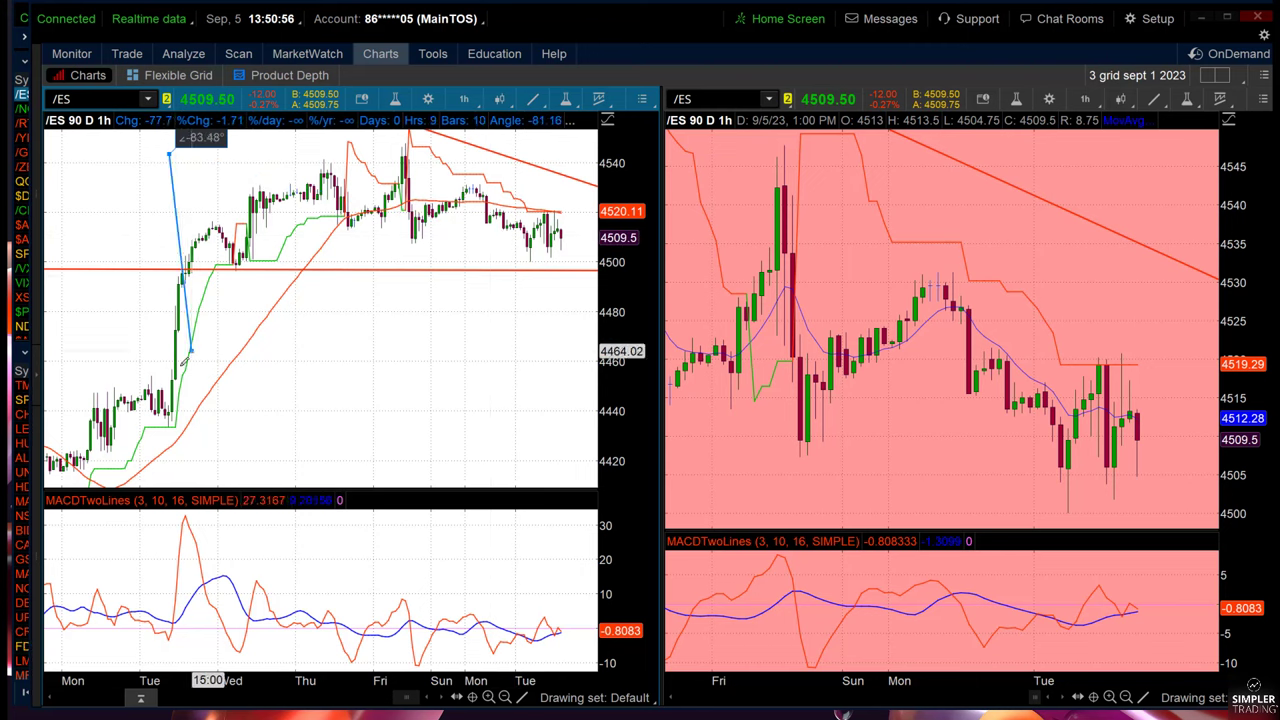
pyautogui.press('Escape')
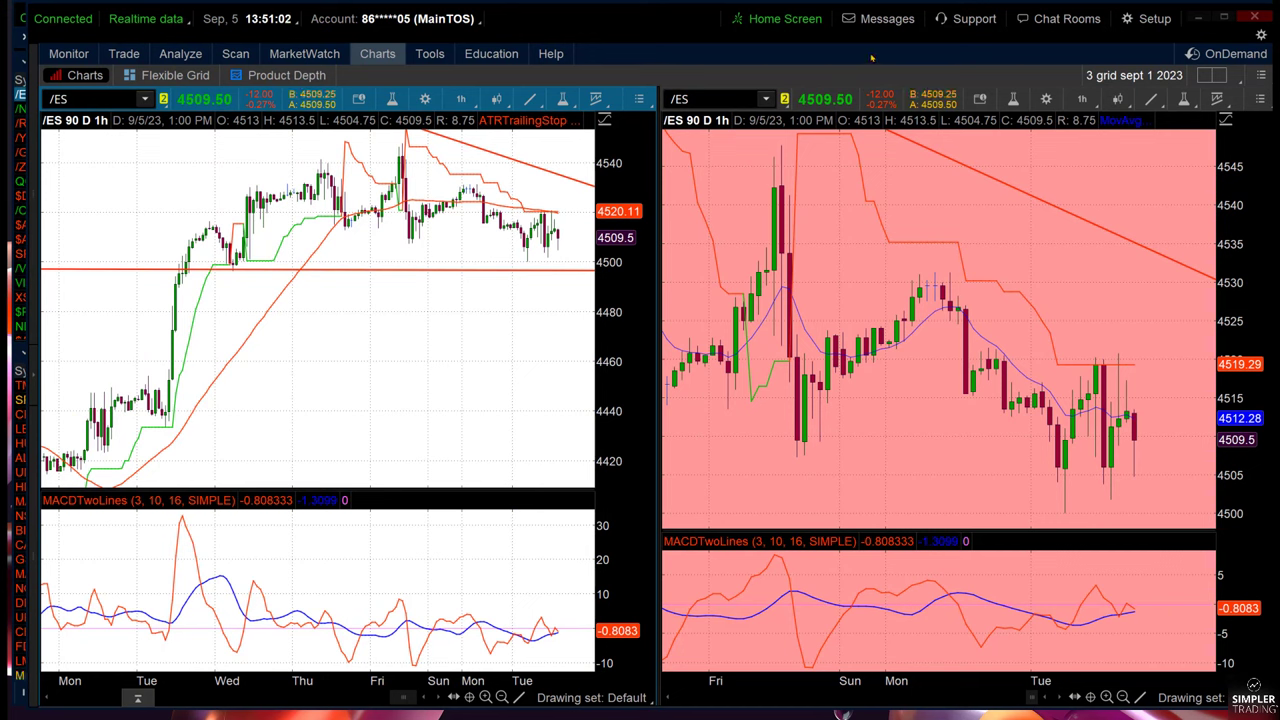
# - Unlink the pink /ES chart from the yellow group, change its symbol to /NQ, and show price history back to 8/21
pyautogui.click(785, 98)
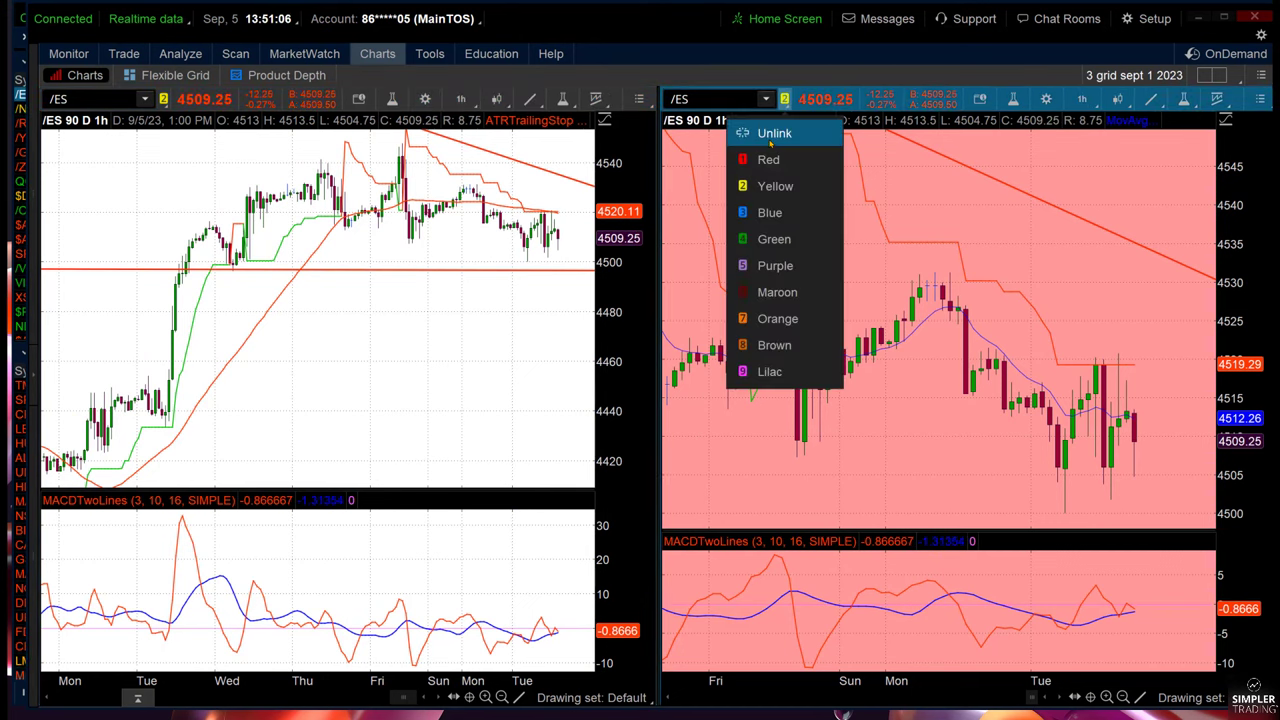
pyautogui.click(770, 131)
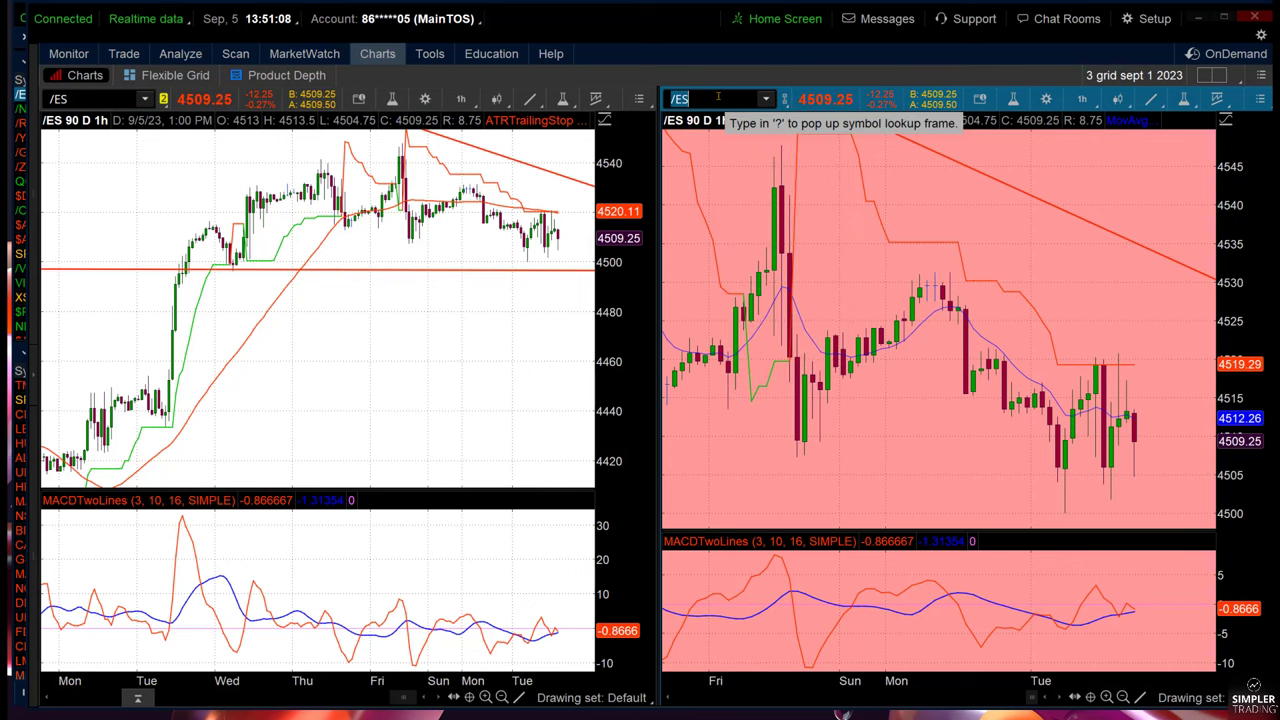
pyautogui.write('/NQ')
pyautogui.press('Return')
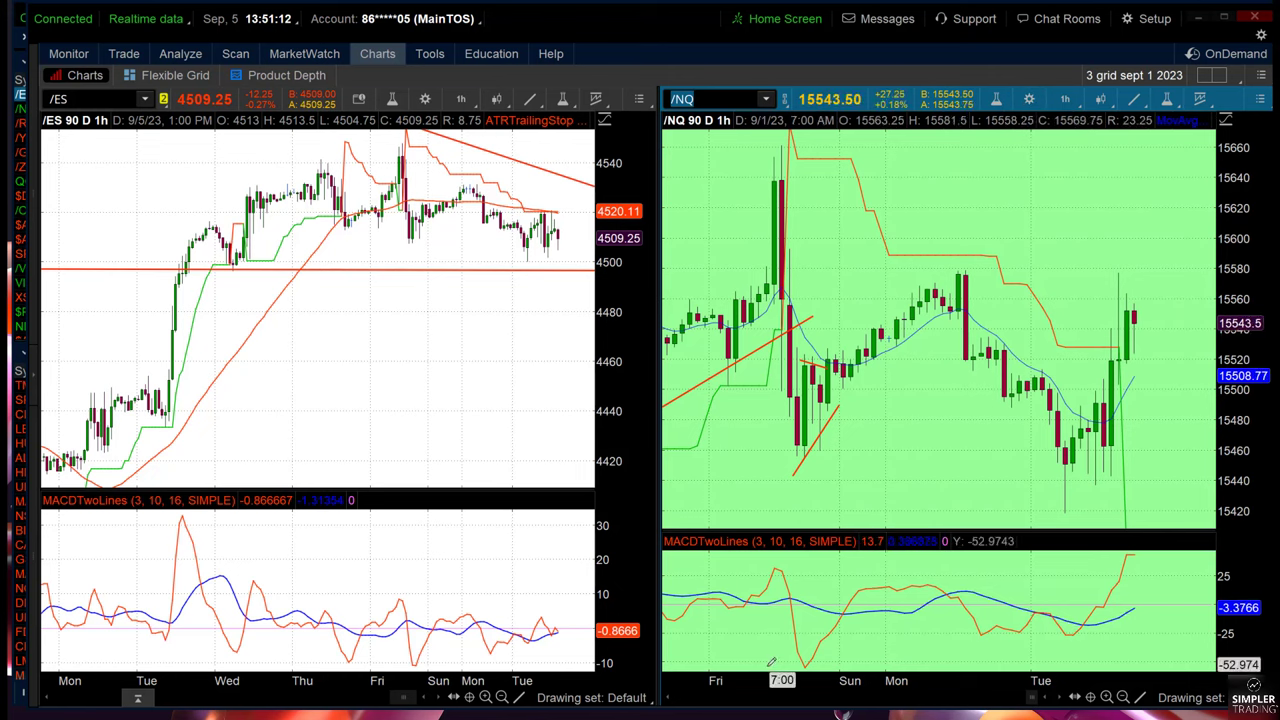
pyautogui.scroll(-3, 1078, 627)
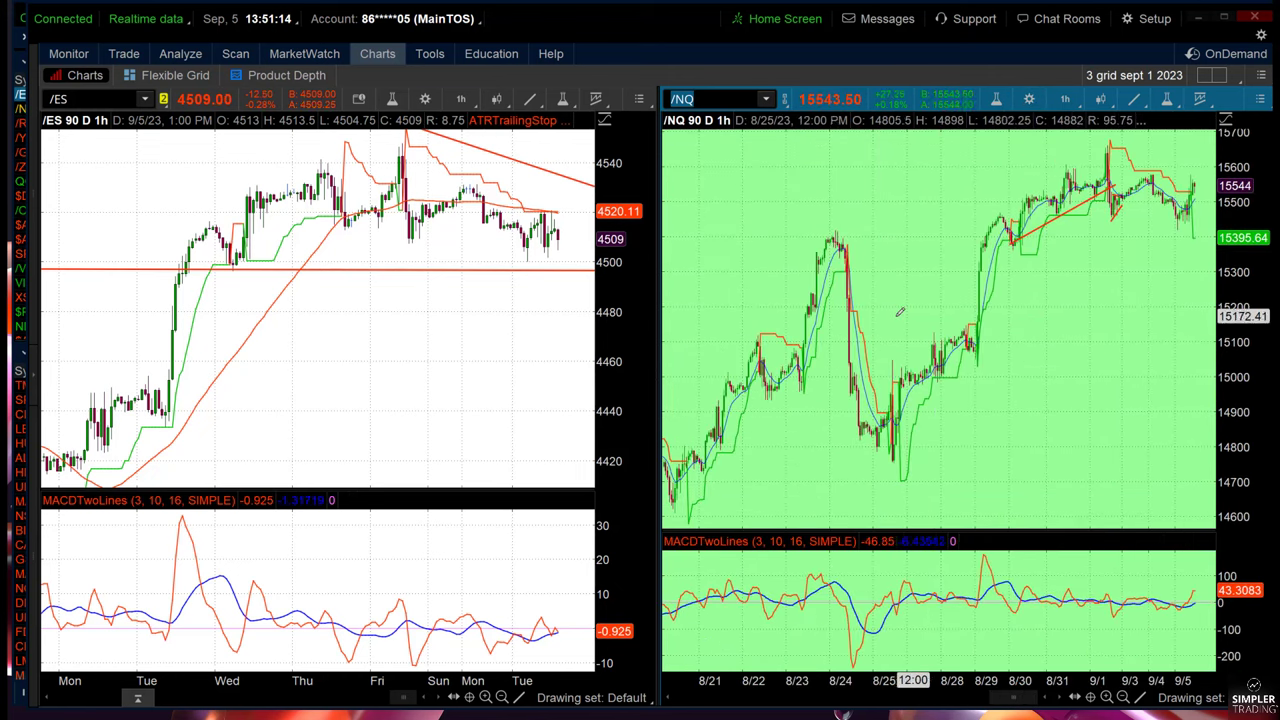
# - Remove all drawings from the /NQ chart and draw a nearly horizontal support line at about 15,415 from 8/29 to 9/5
pyautogui.rightClick(884, 210)
pyautogui.click(929, 391)
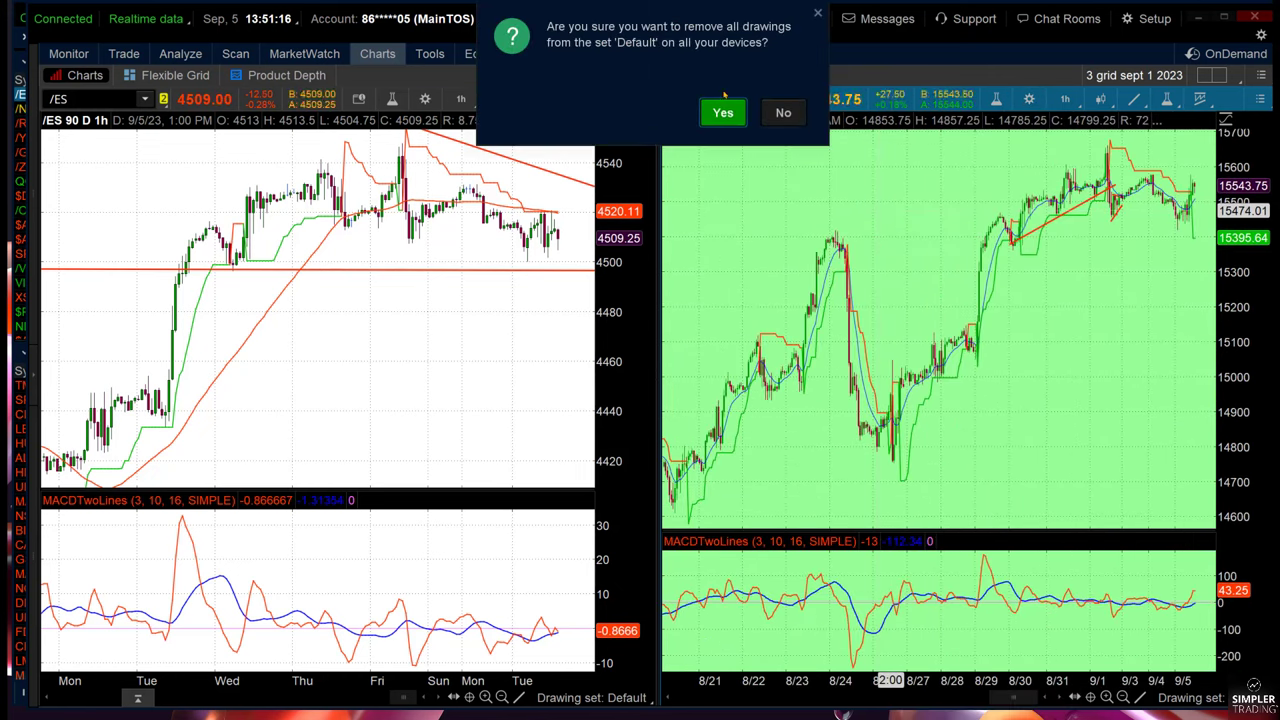
pyautogui.click(721, 114)
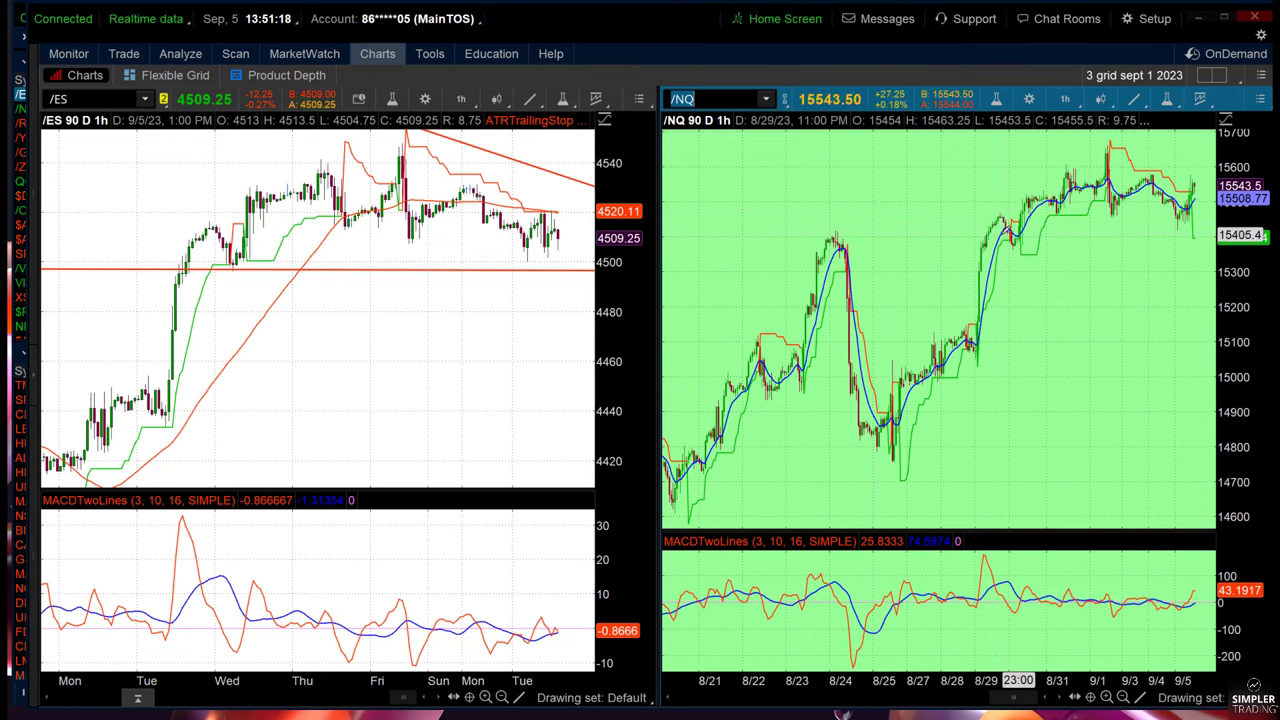
pyautogui.click(1002, 232)
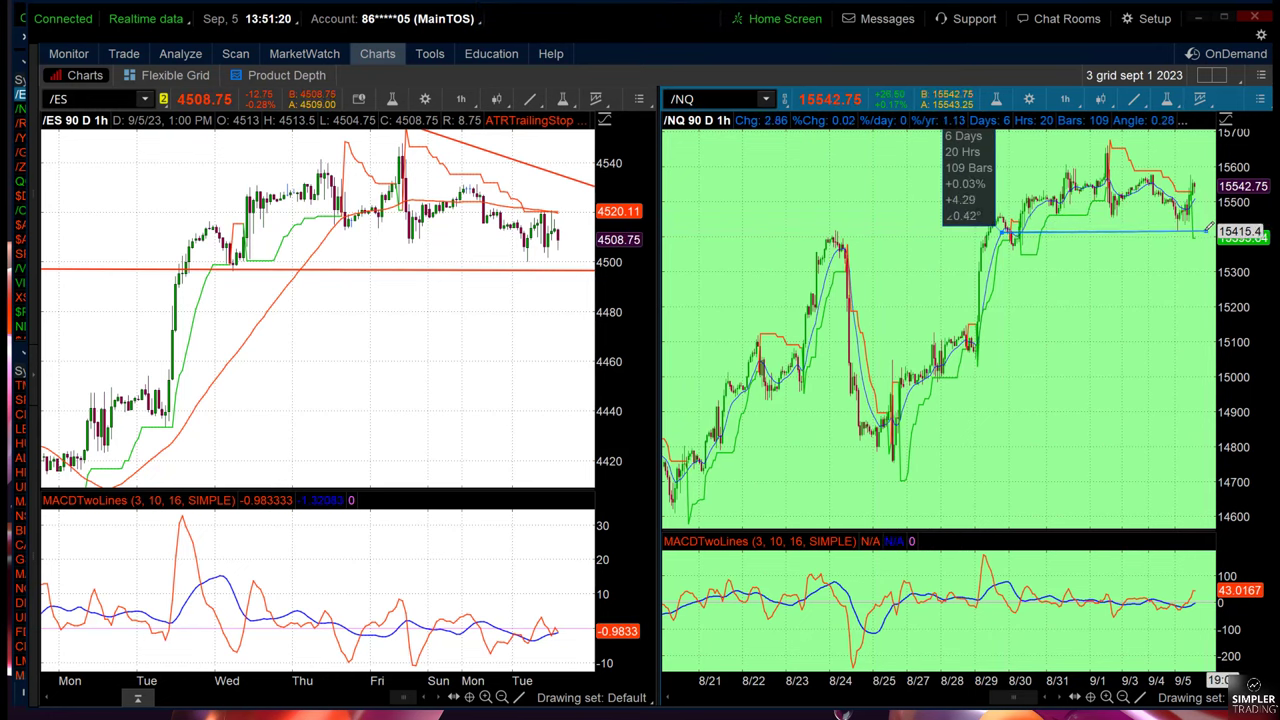
pyautogui.click(1203, 234)
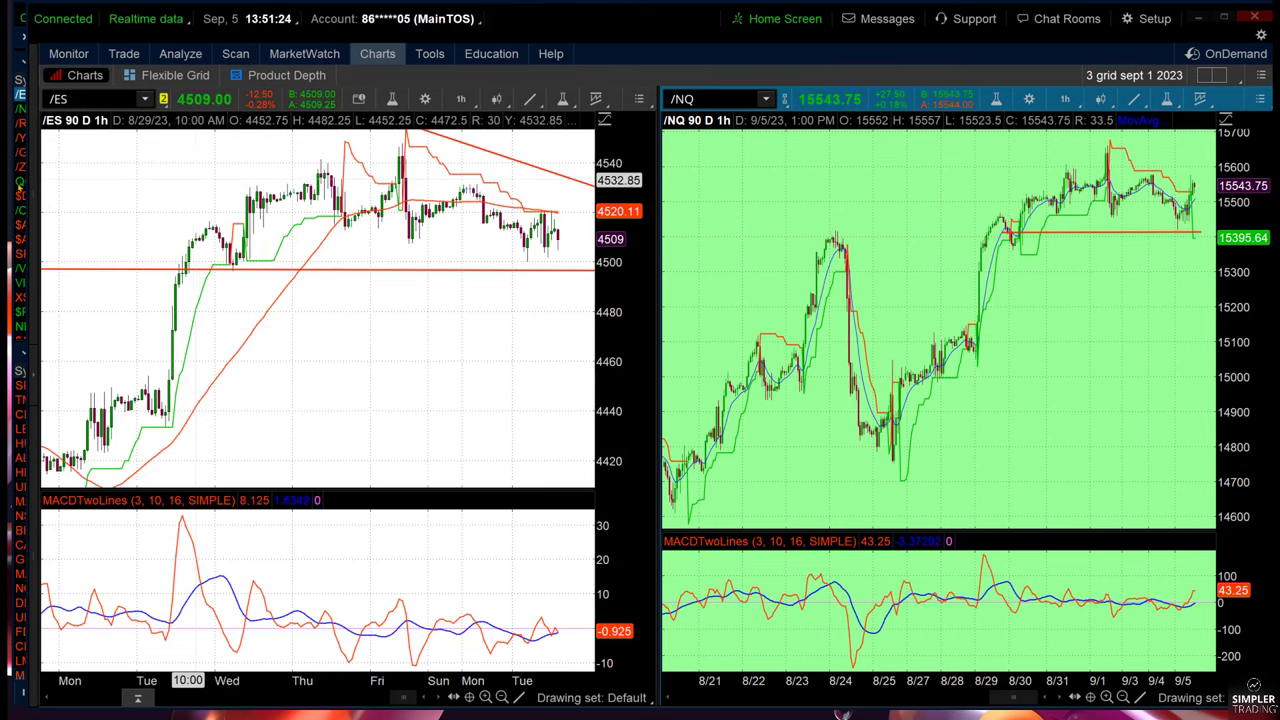
pyautogui.click(85, 158)
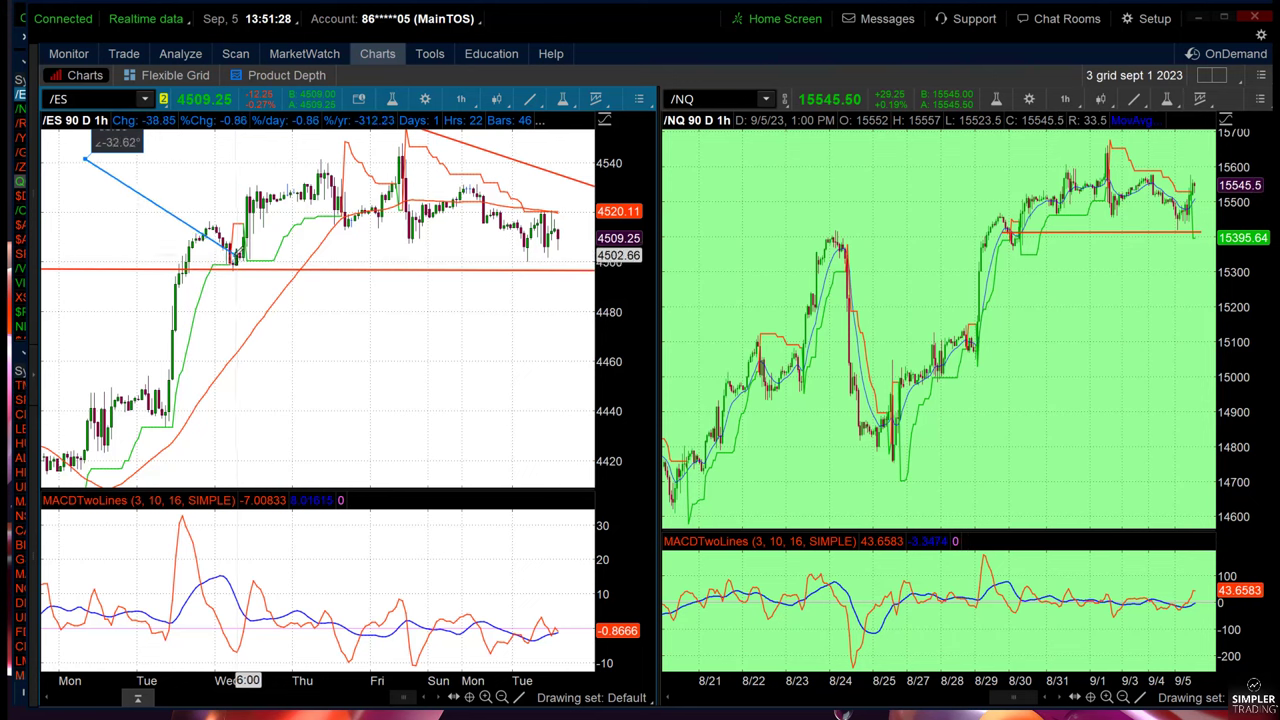
pyautogui.press('Escape')
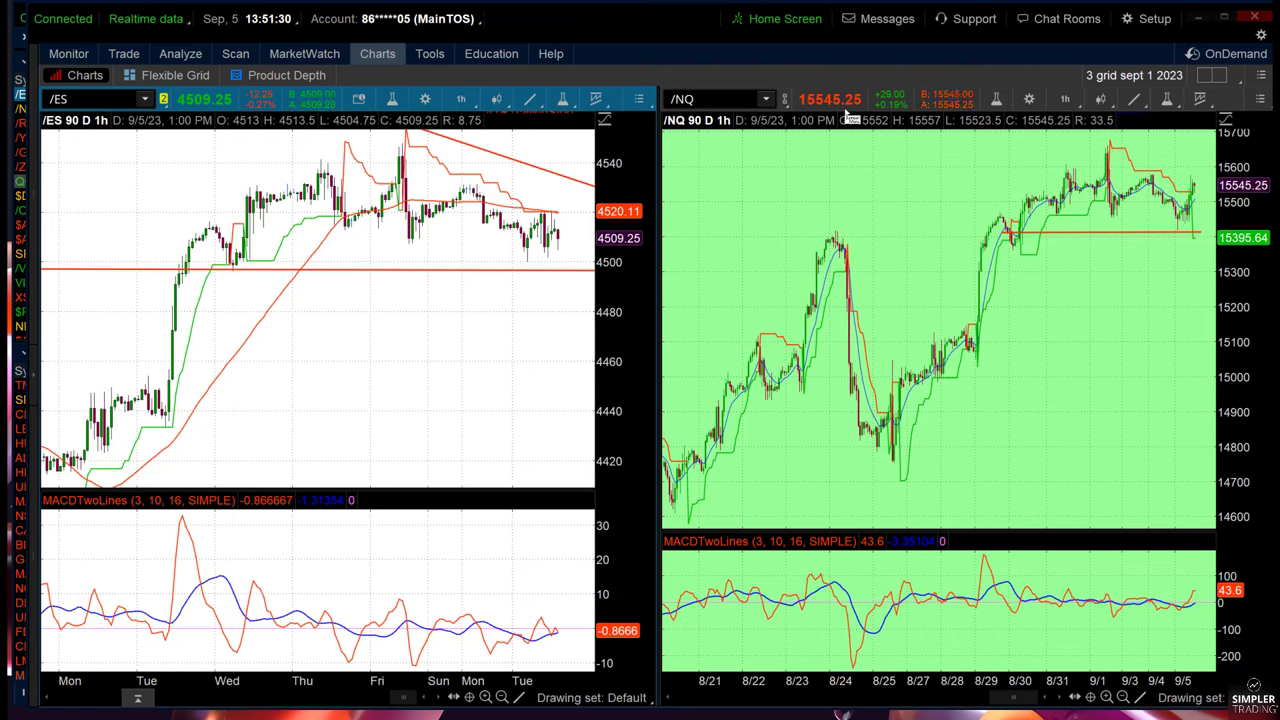
pyautogui.click(946, 157)
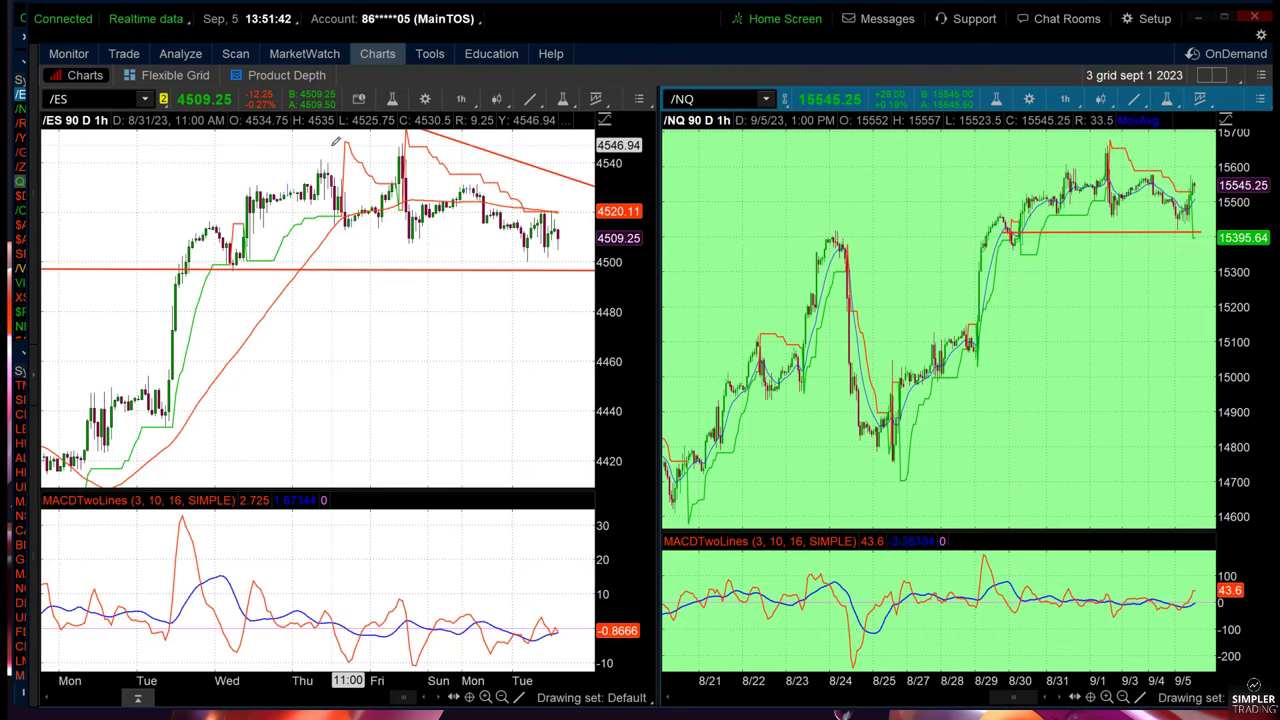
pyautogui.press('ctrl')
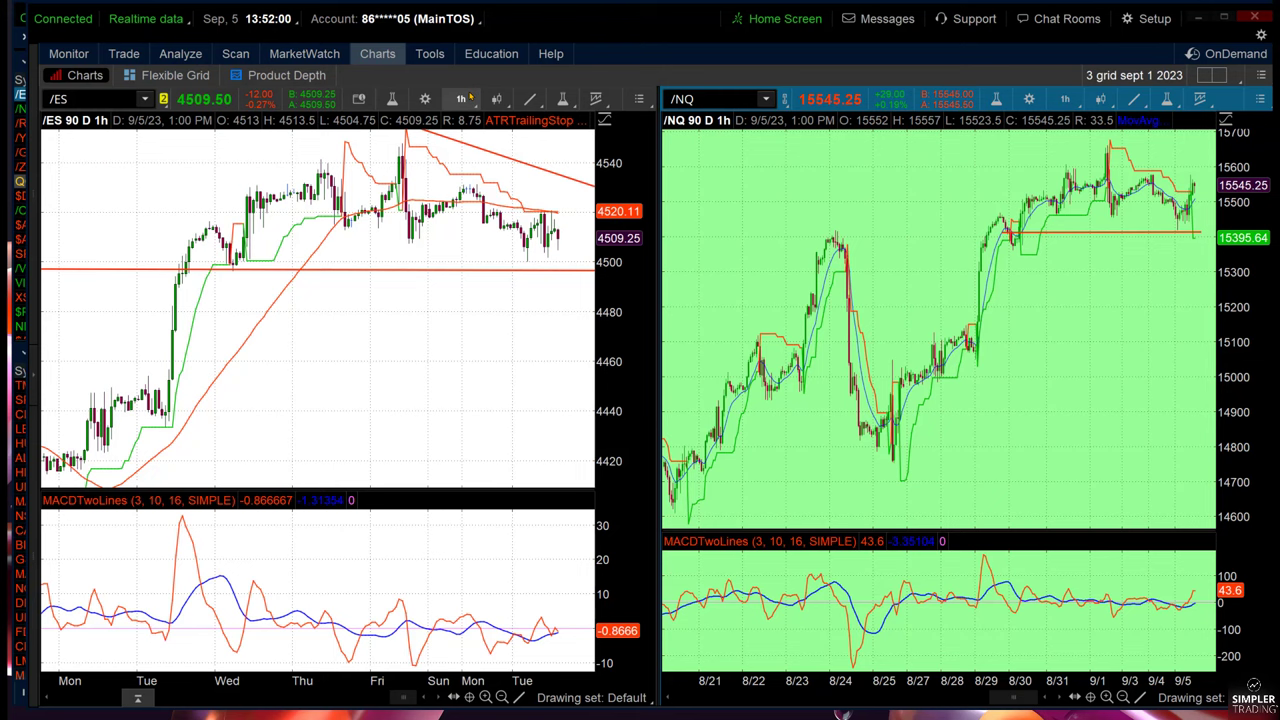
# - Set both the /ES and /NQ charts to Max : 1D and view /NQ from April to compare their oscillators
pyautogui.click(460, 98)
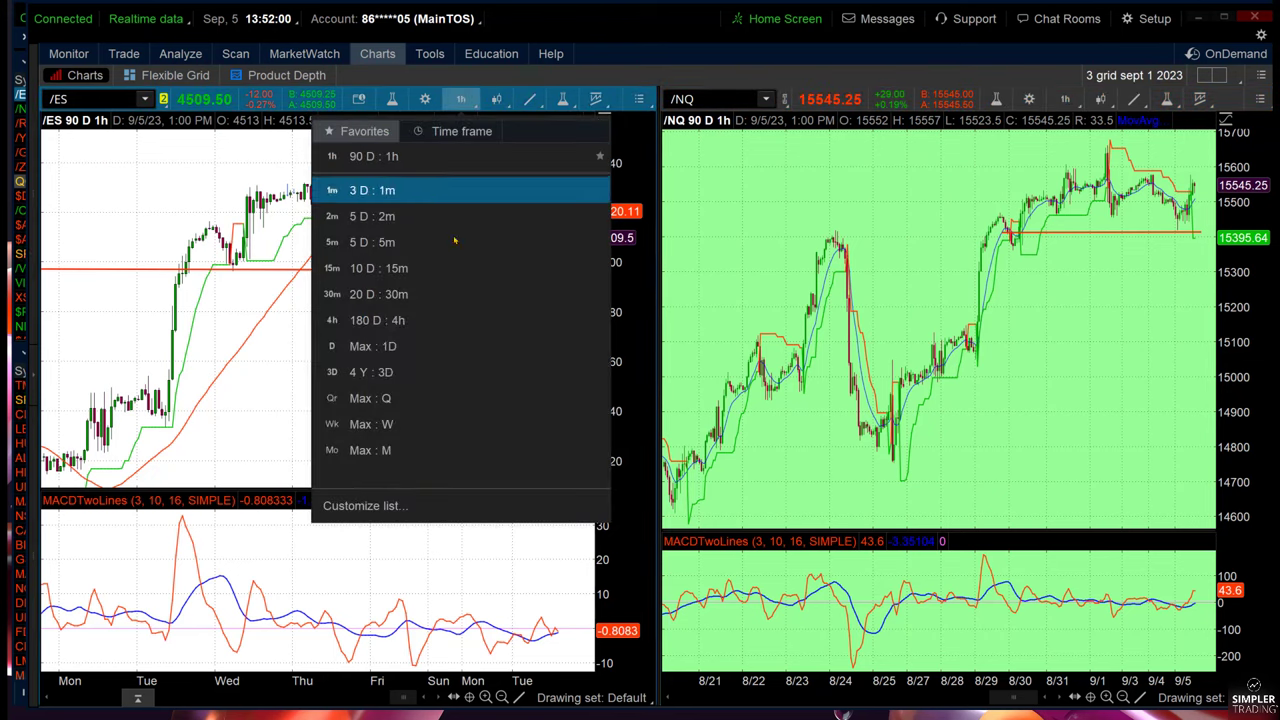
pyautogui.click(440, 345)
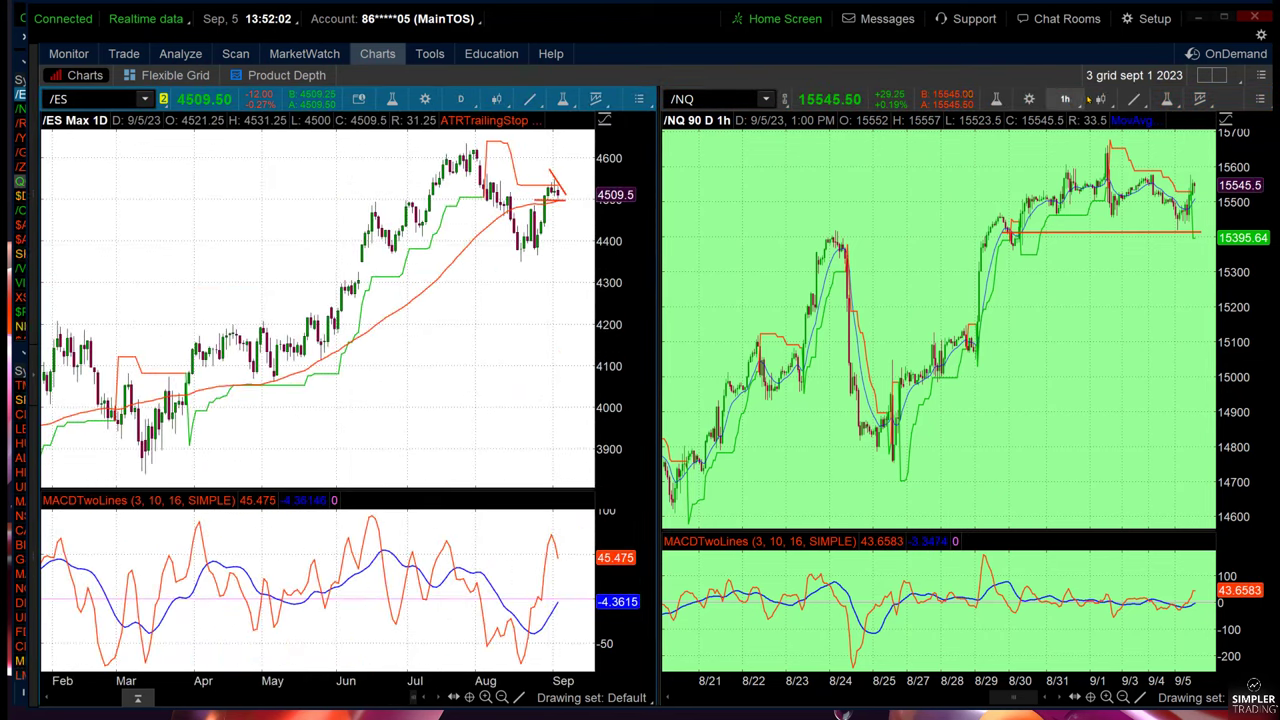
pyautogui.click(1065, 98)
pyautogui.click(1004, 346)
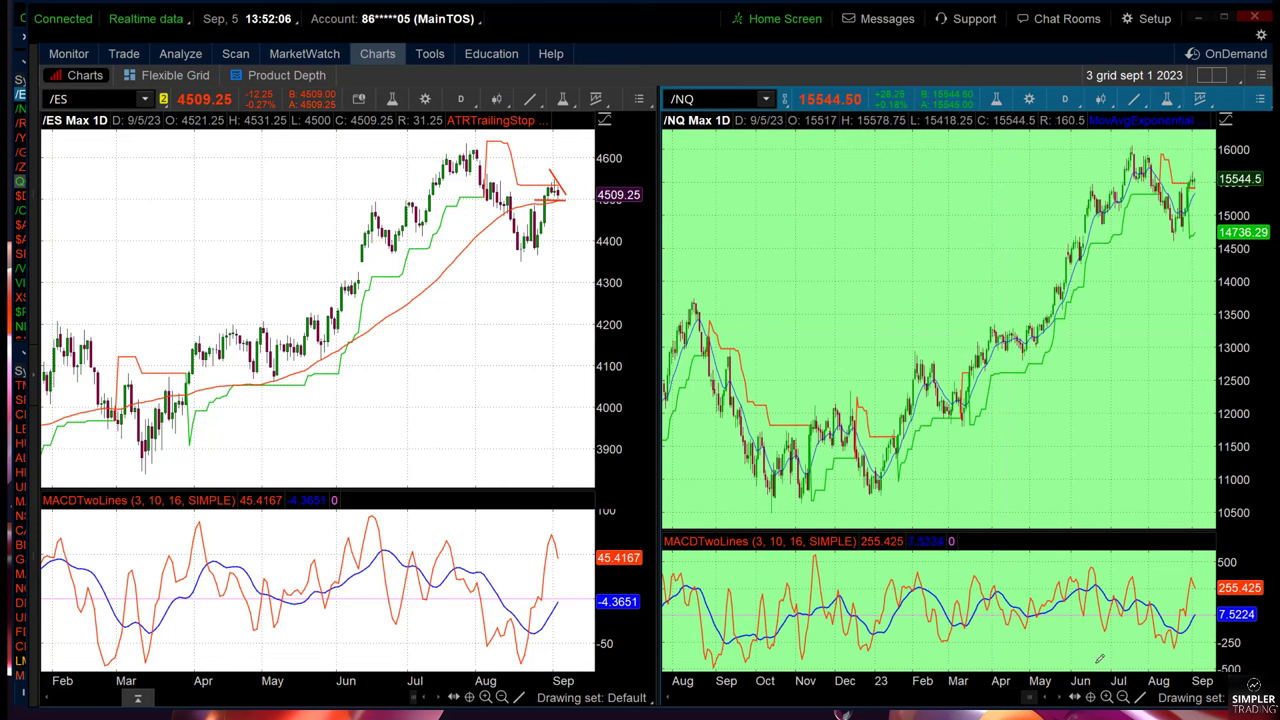
pyautogui.scroll(5, 940, 330)
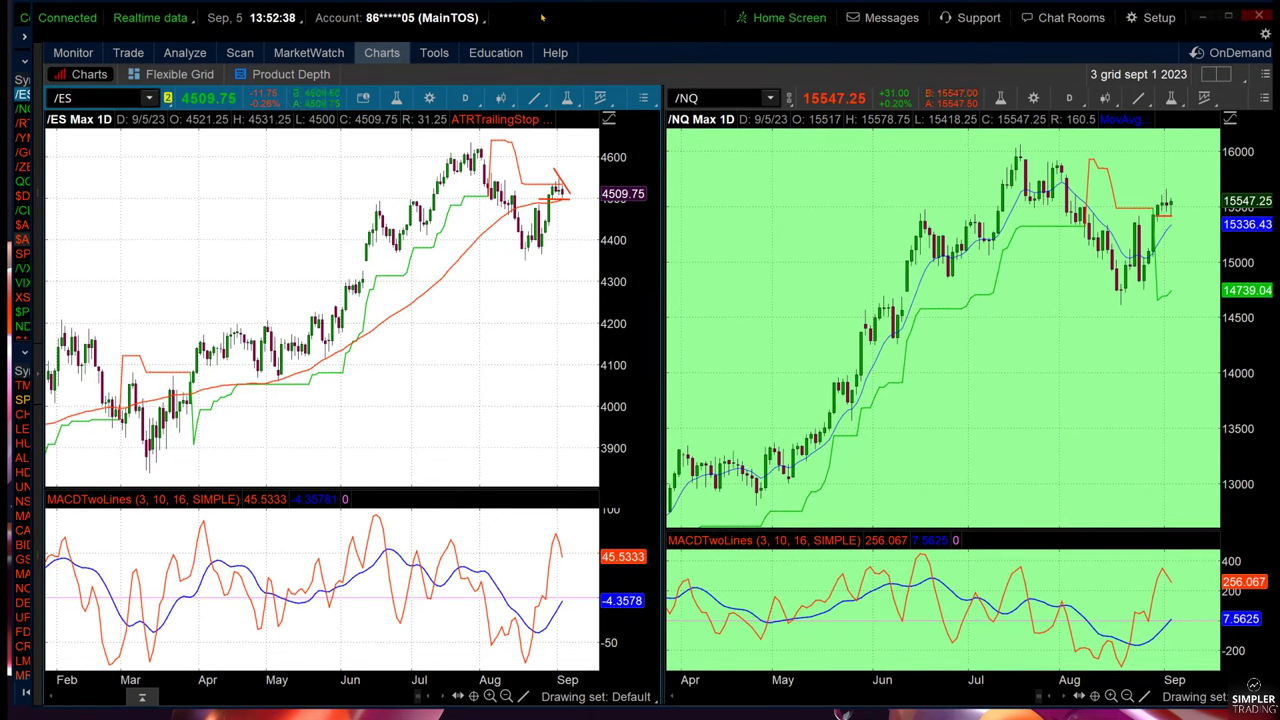
pyautogui.moveTo(885, 139); pyautogui.dragTo(1167, 203)
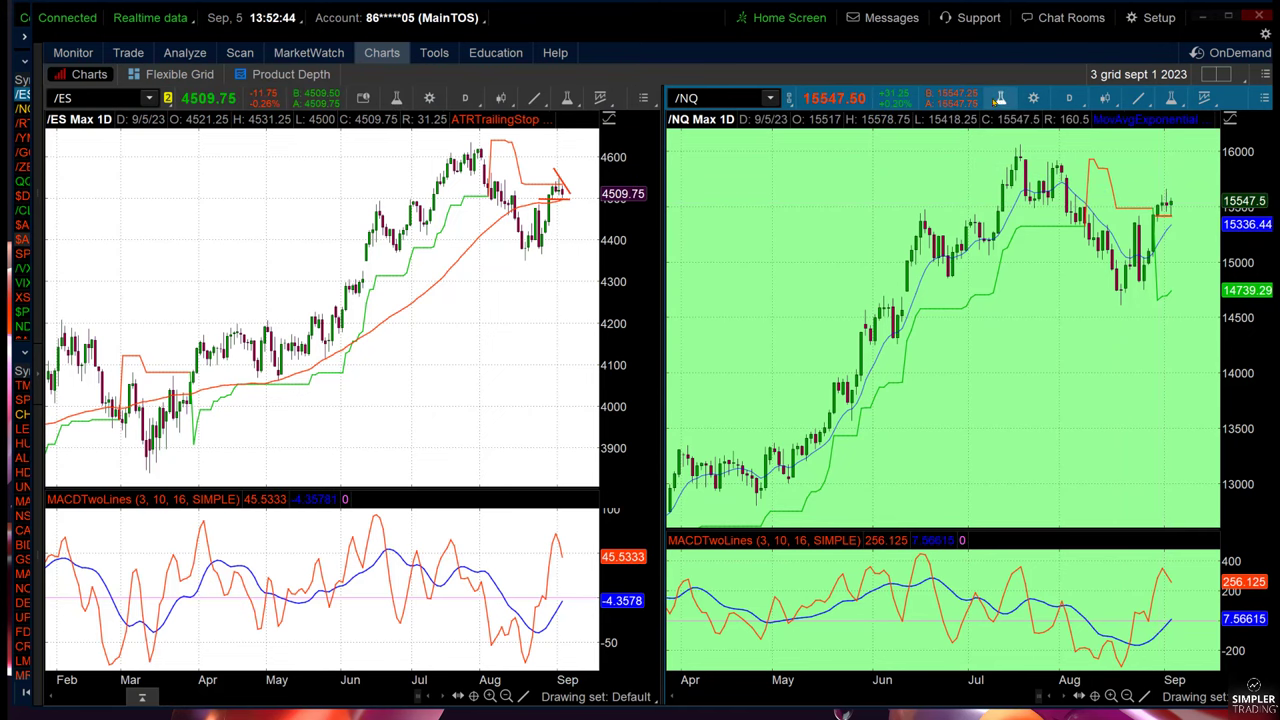
# - Set both the /ES and /NQ charts to 90 D : 1h and show /NQ price history back to 8/21
pyautogui.click(465, 97)
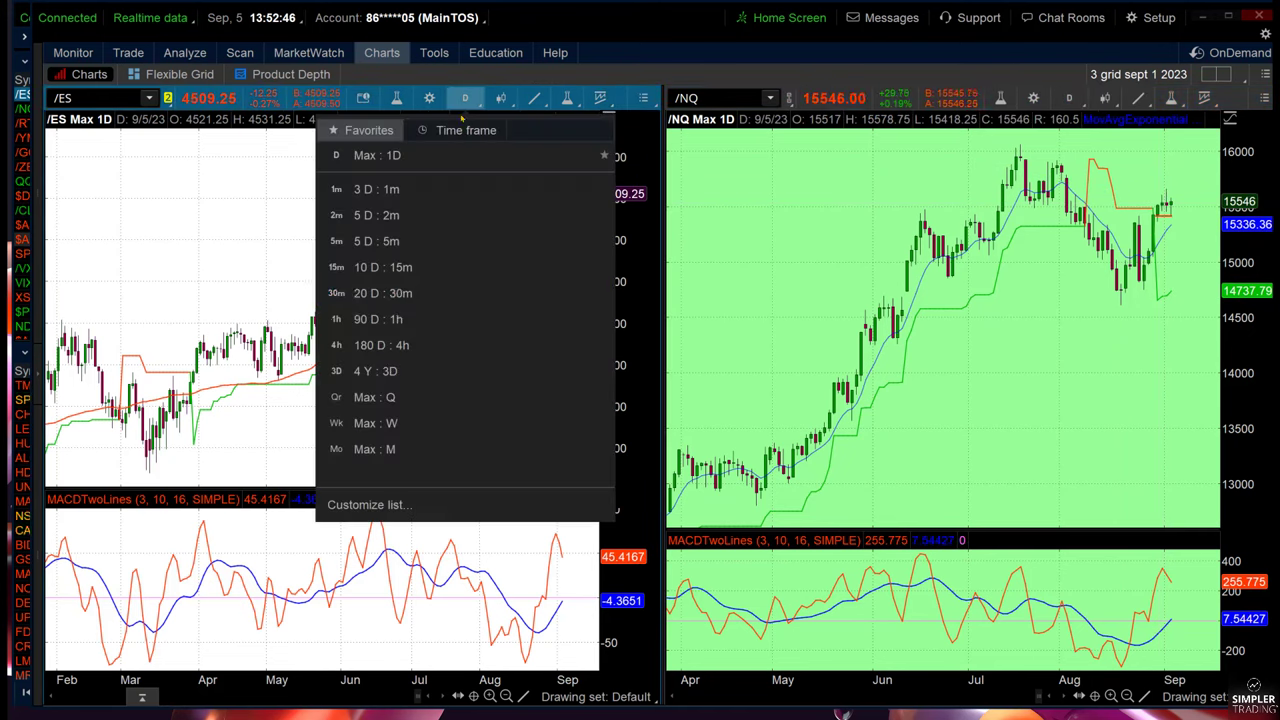
pyautogui.click(456, 314)
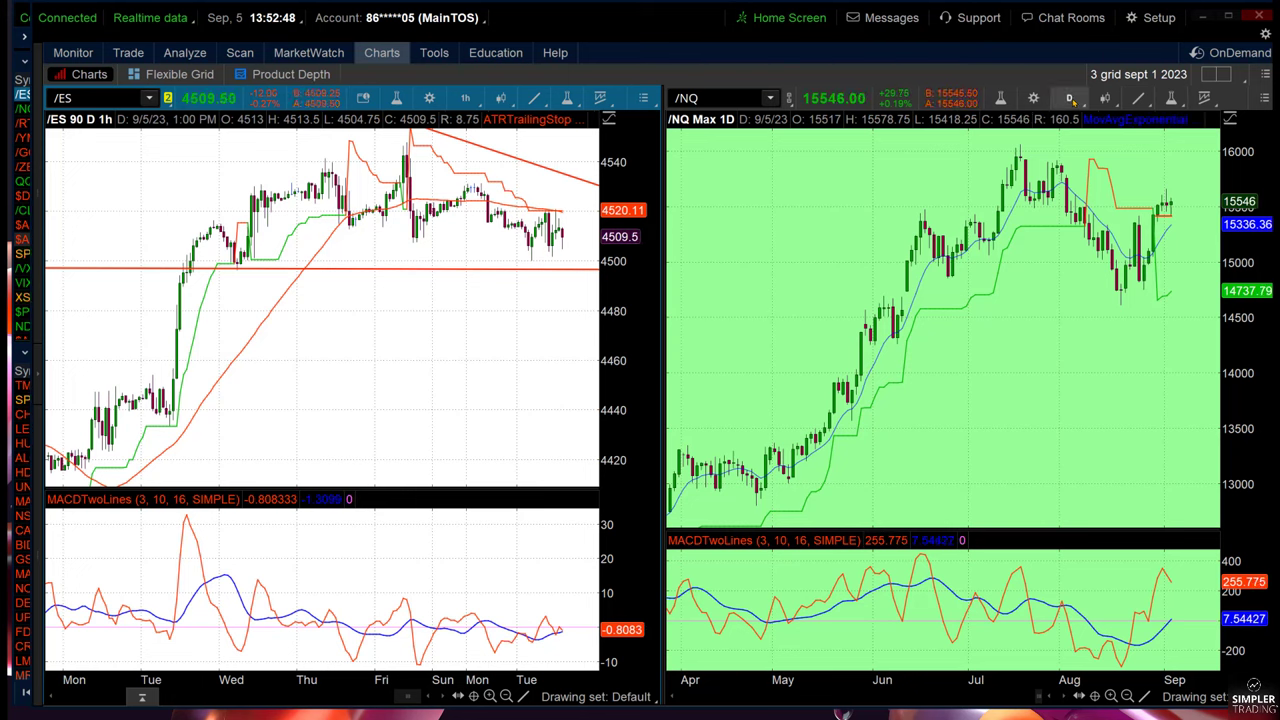
pyautogui.click(1068, 97)
pyautogui.click(1040, 321)
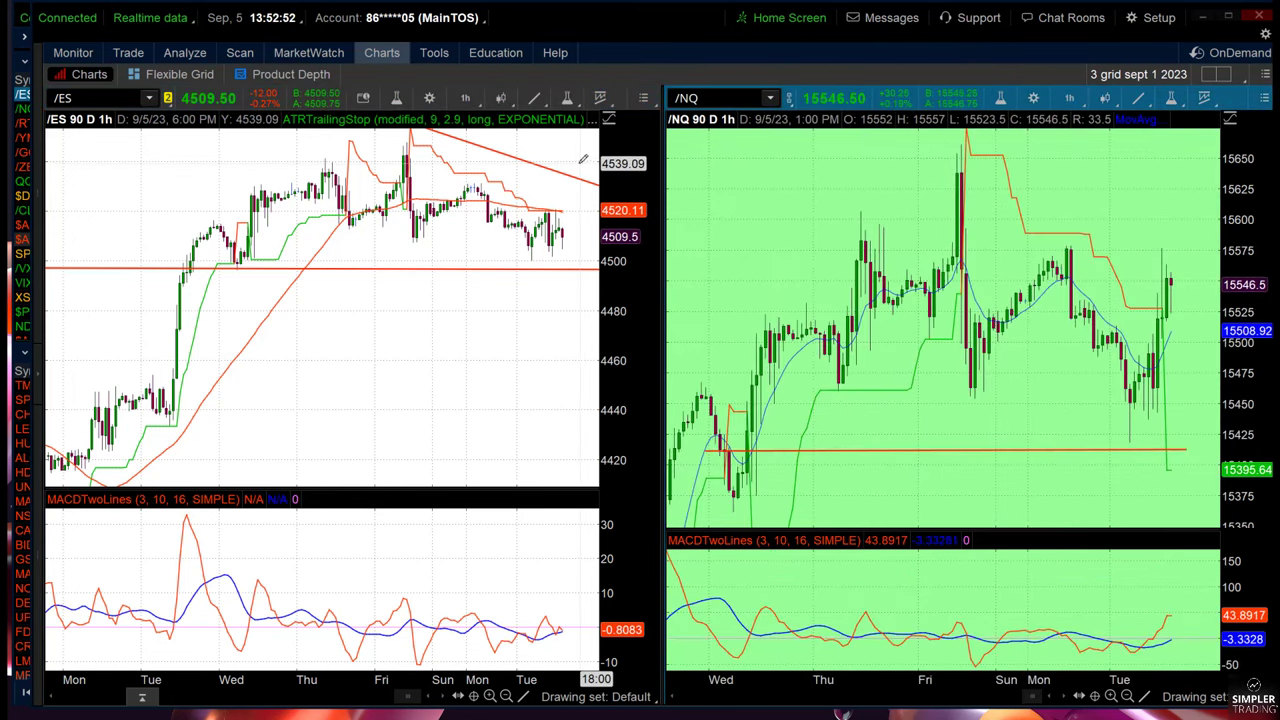
pyautogui.press('ctrl')
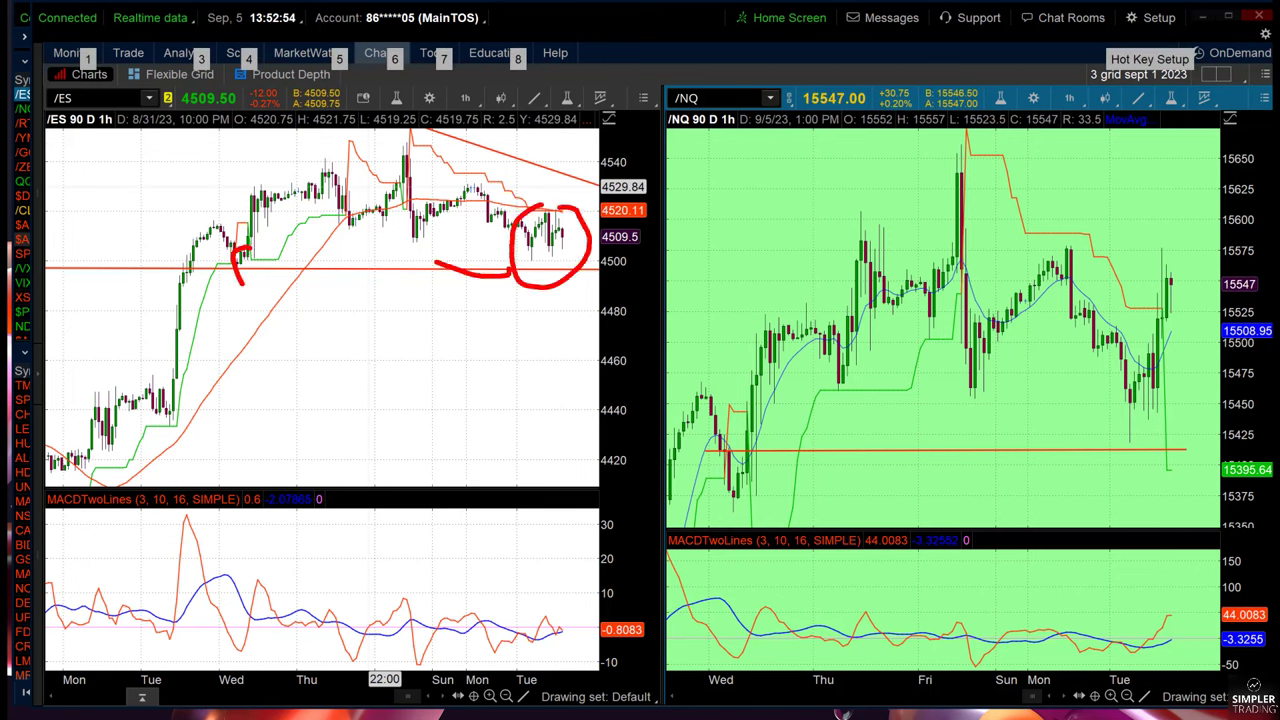
pyautogui.press('Escape')
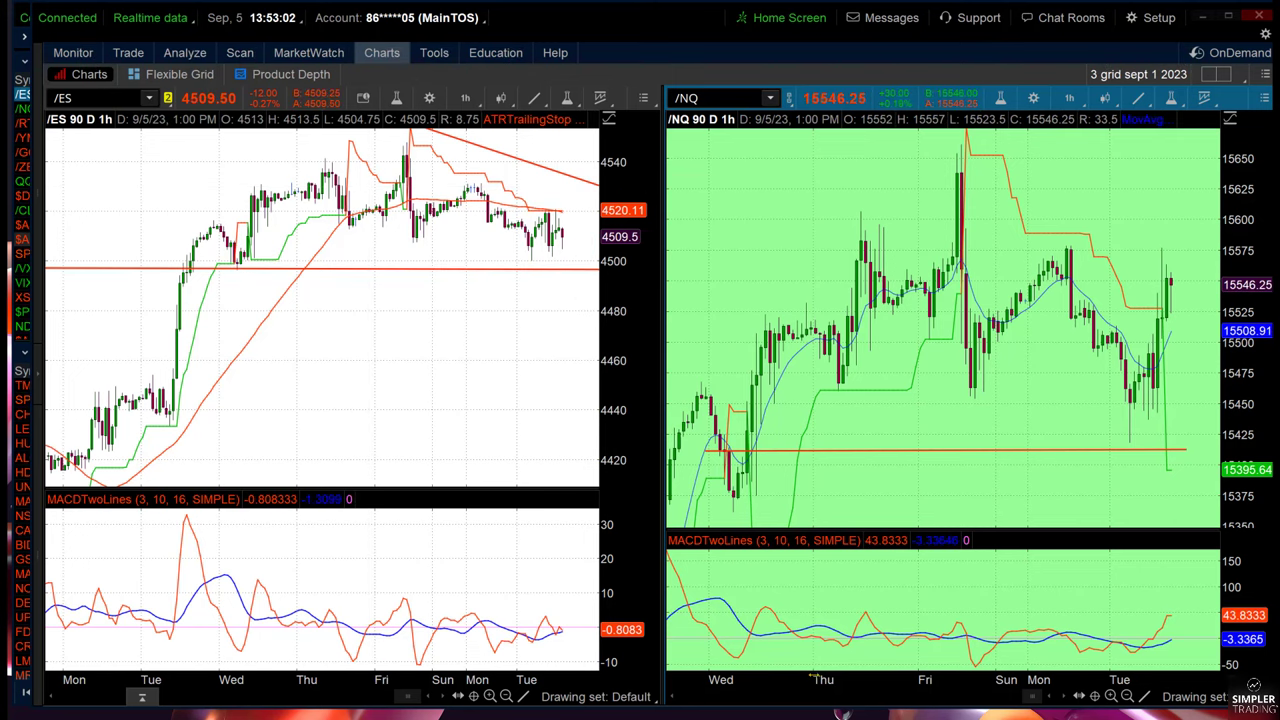
pyautogui.moveTo(813, 679); pyautogui.dragTo(990, 679)
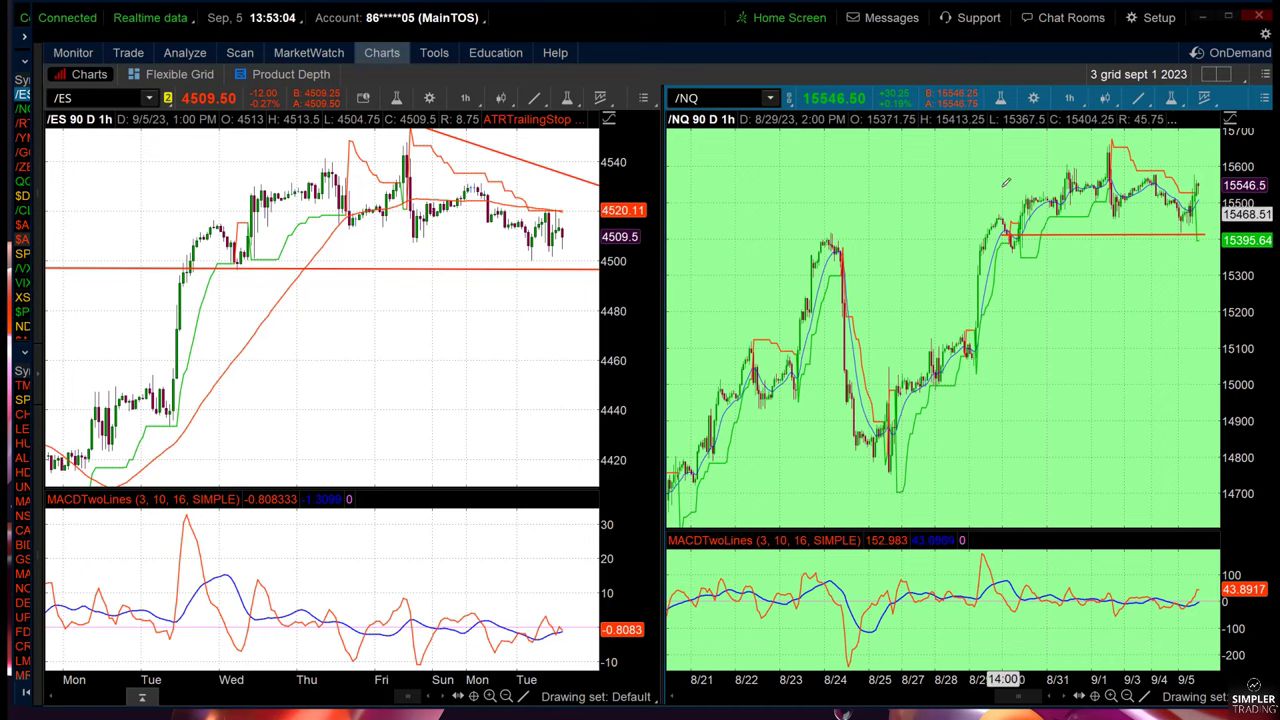
pyautogui.moveTo(999, 156)
pyautogui.mouseDown()
pyautogui.moveTo(1184, 218)
pyautogui.moveTo(1174, 230)
pyautogui.moveTo(1186, 118)
pyautogui.moveTo(1182, 224)
pyautogui.mouseUp()
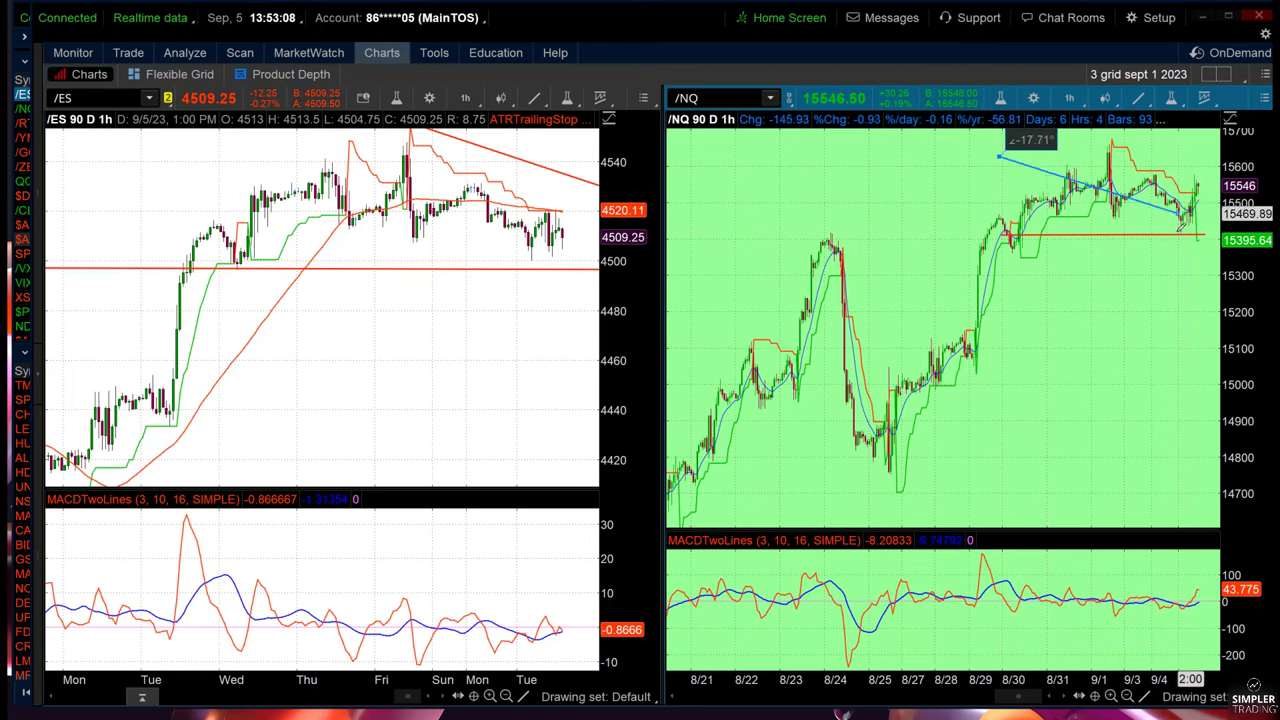
pyautogui.press('Escape')
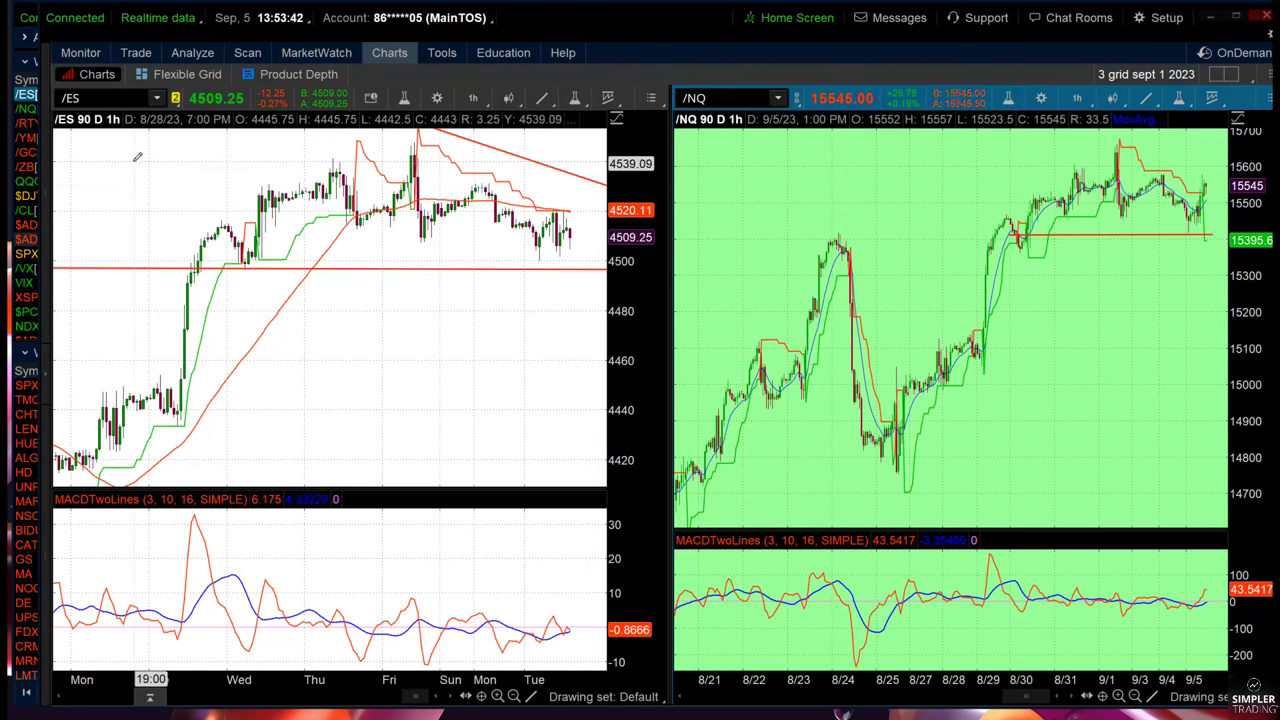
pyautogui.click(242, 159)
pyautogui.press('Escape')
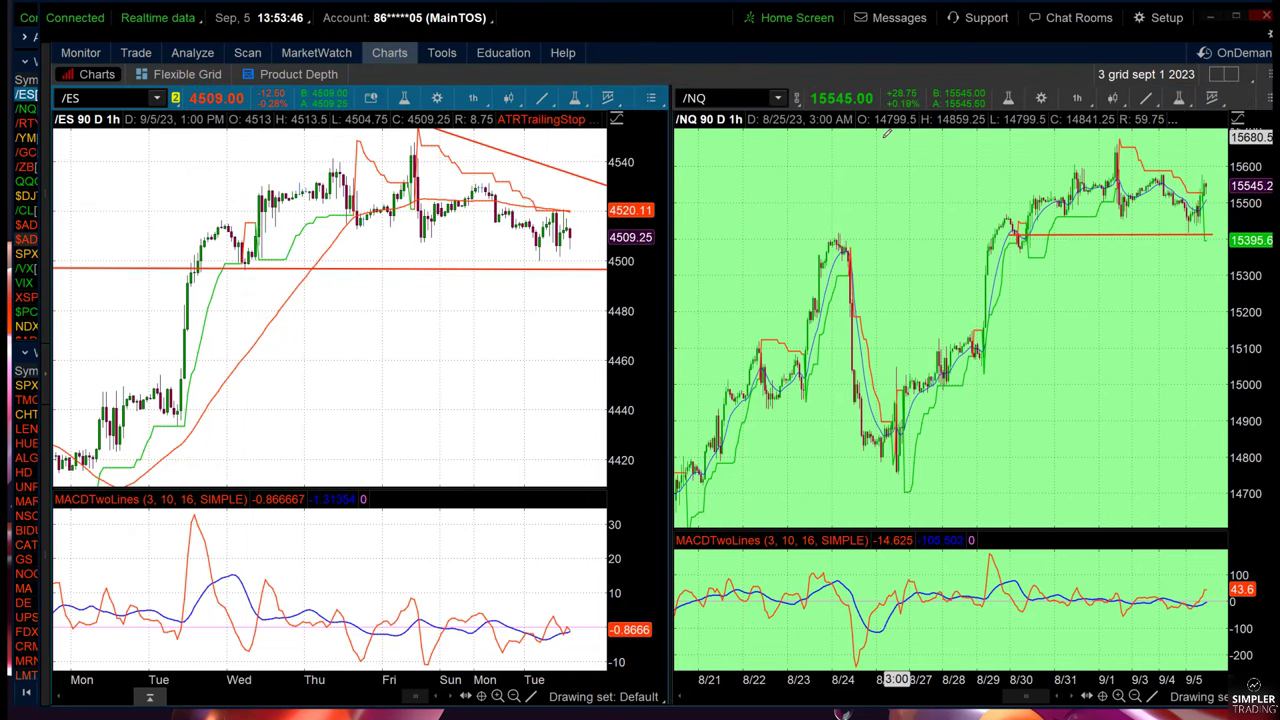
# - Change the /NQ chart's symbol to FDX and set its time frame to 180 D : 4h
pyautogui.click(746, 92)
pyautogui.write('FDX')
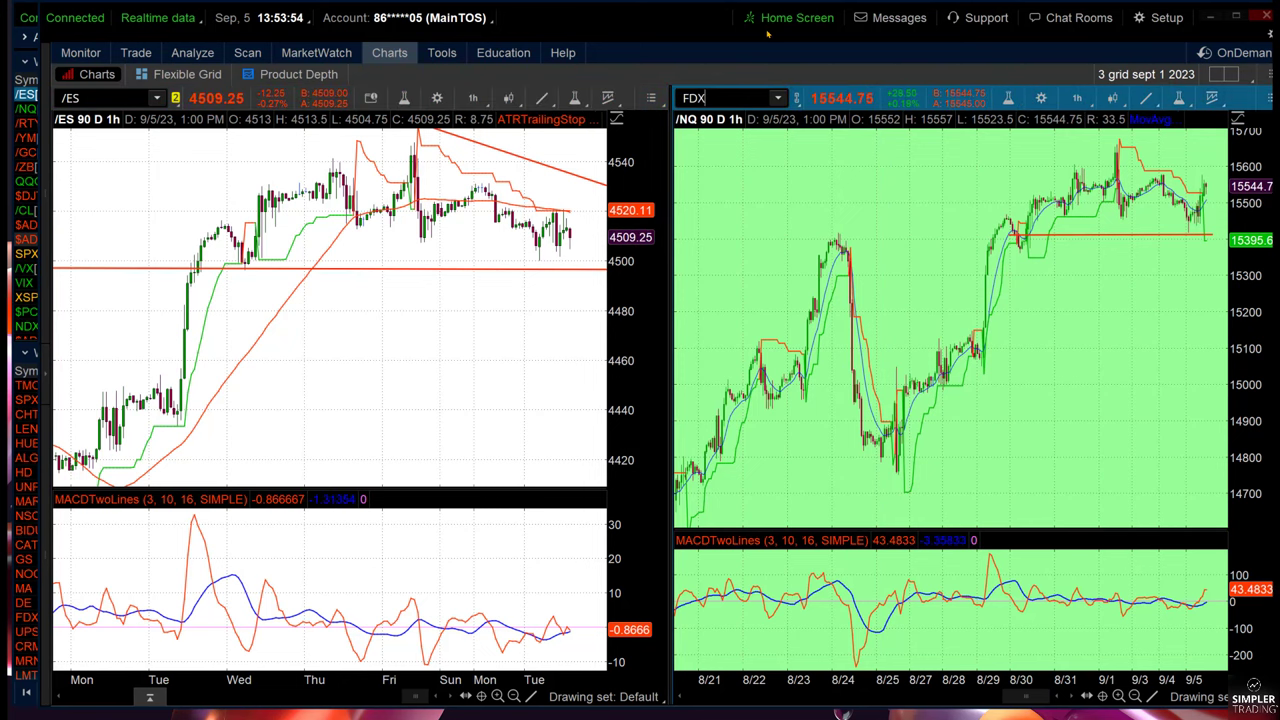
pyautogui.press('Return')
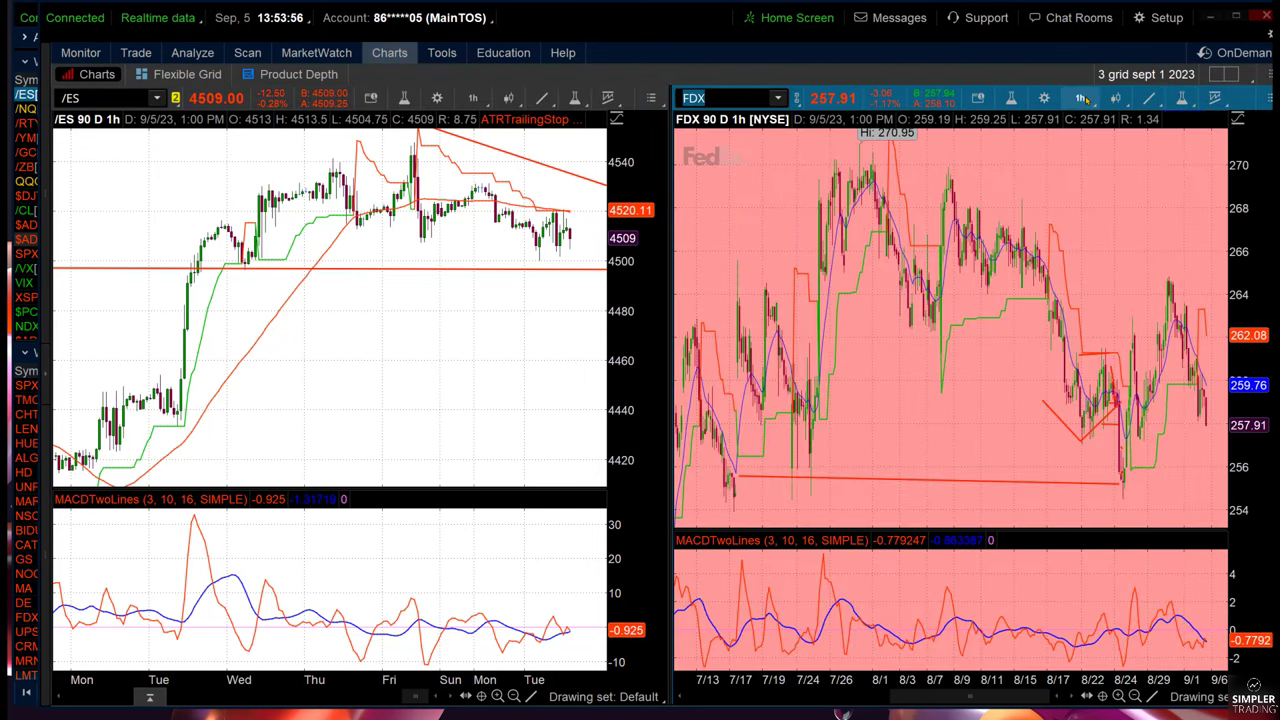
pyautogui.click(1085, 99)
pyautogui.click(1028, 316)
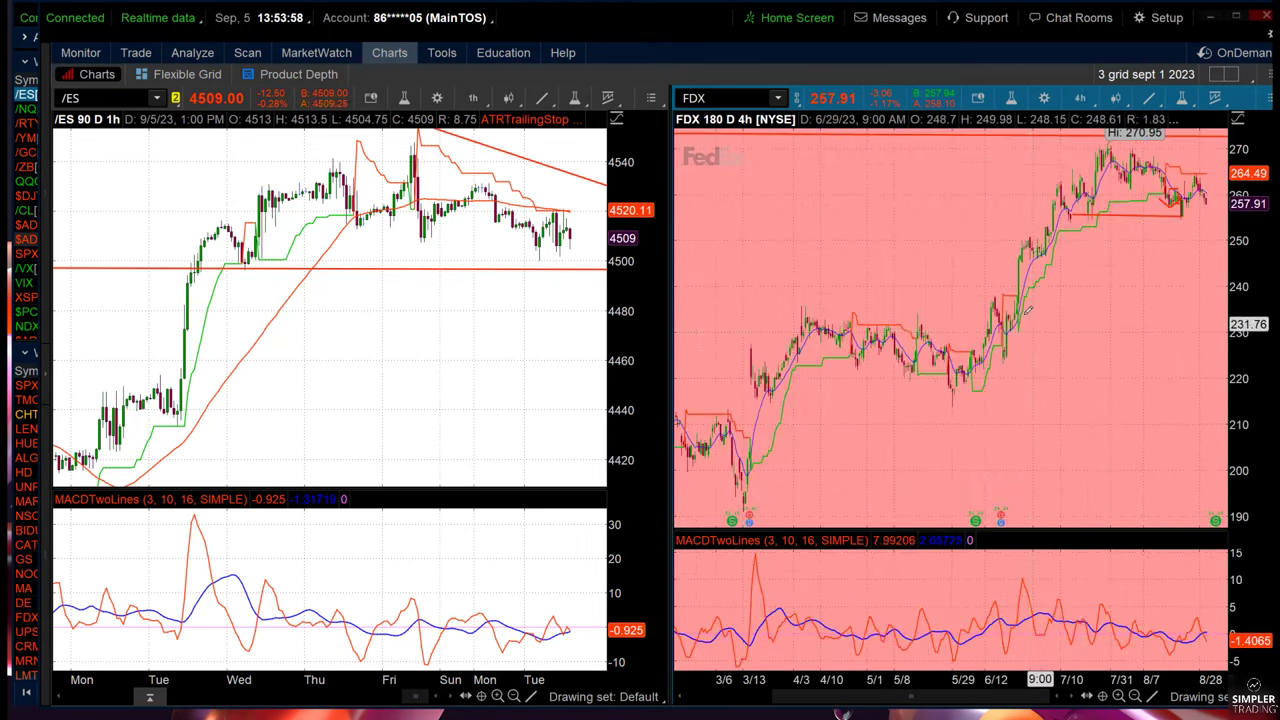
# - Set the FDX chart to Max : 1D and view the price and oscillator from March to September
pyautogui.moveTo(970, 150); pyautogui.dragTo(1058, 212)
pyautogui.click(1079, 97)
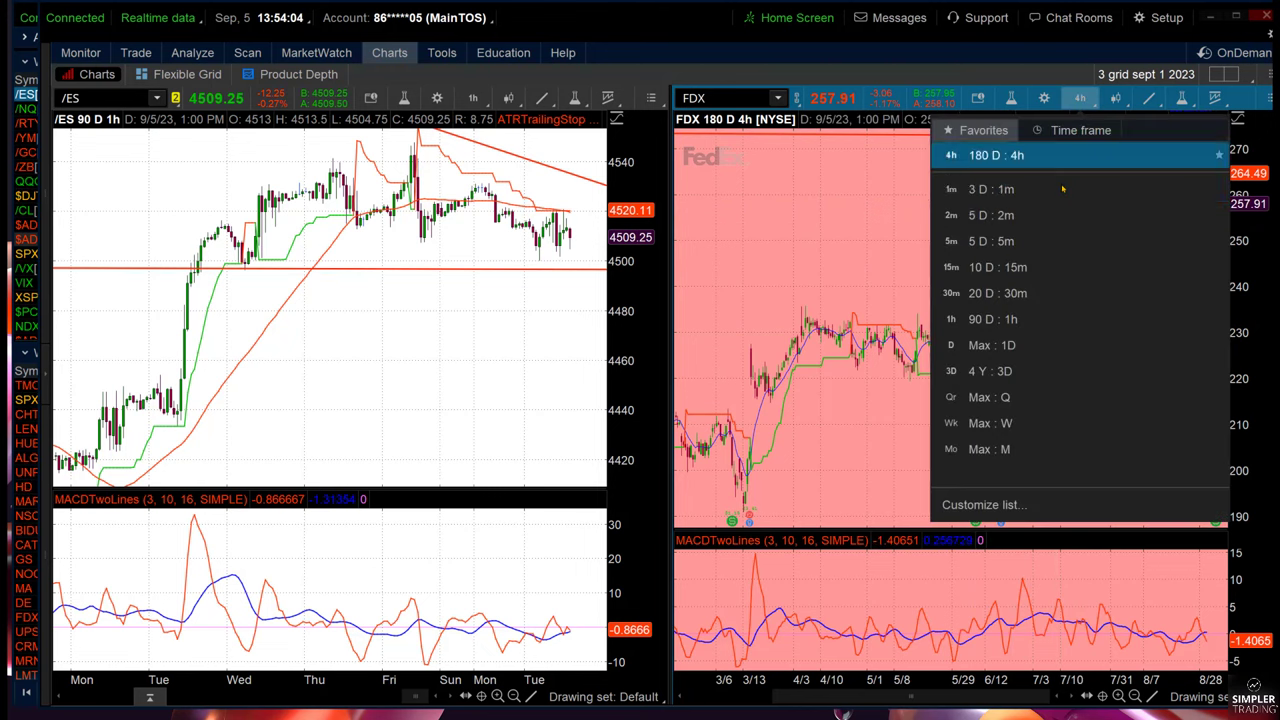
pyautogui.click(1060, 345)
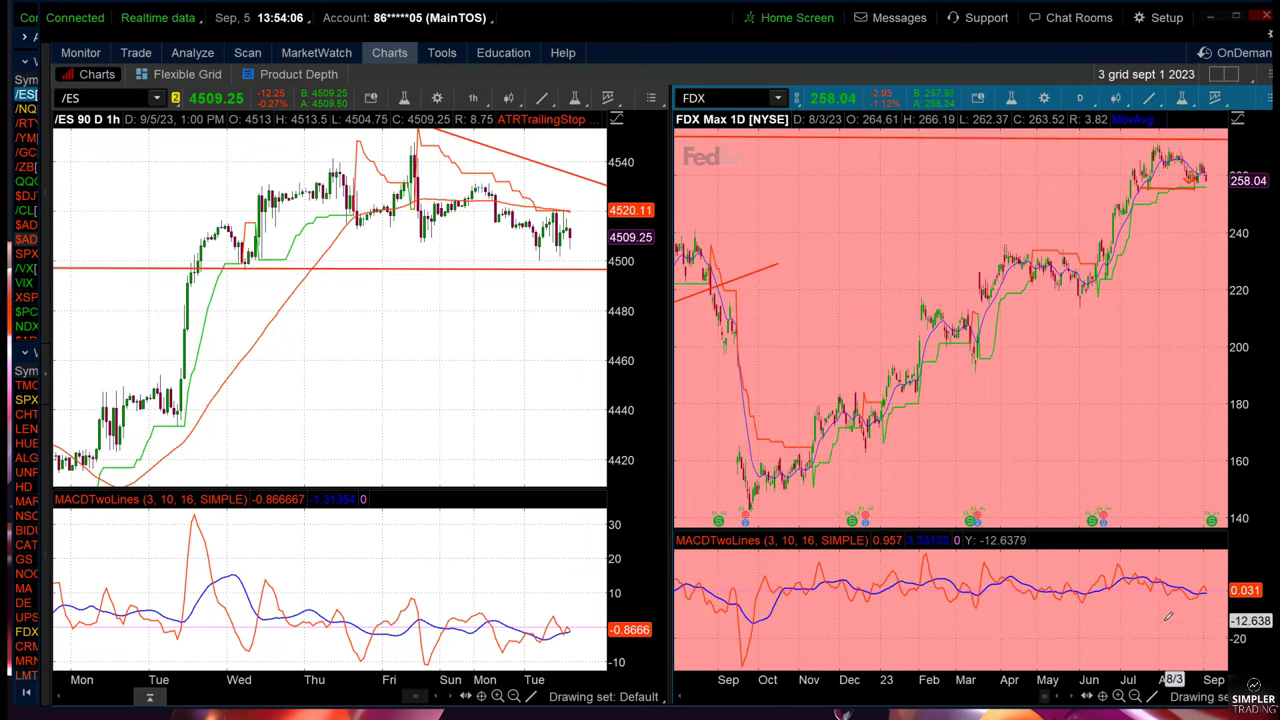
pyautogui.moveTo(1190, 678); pyautogui.dragTo(940, 656)
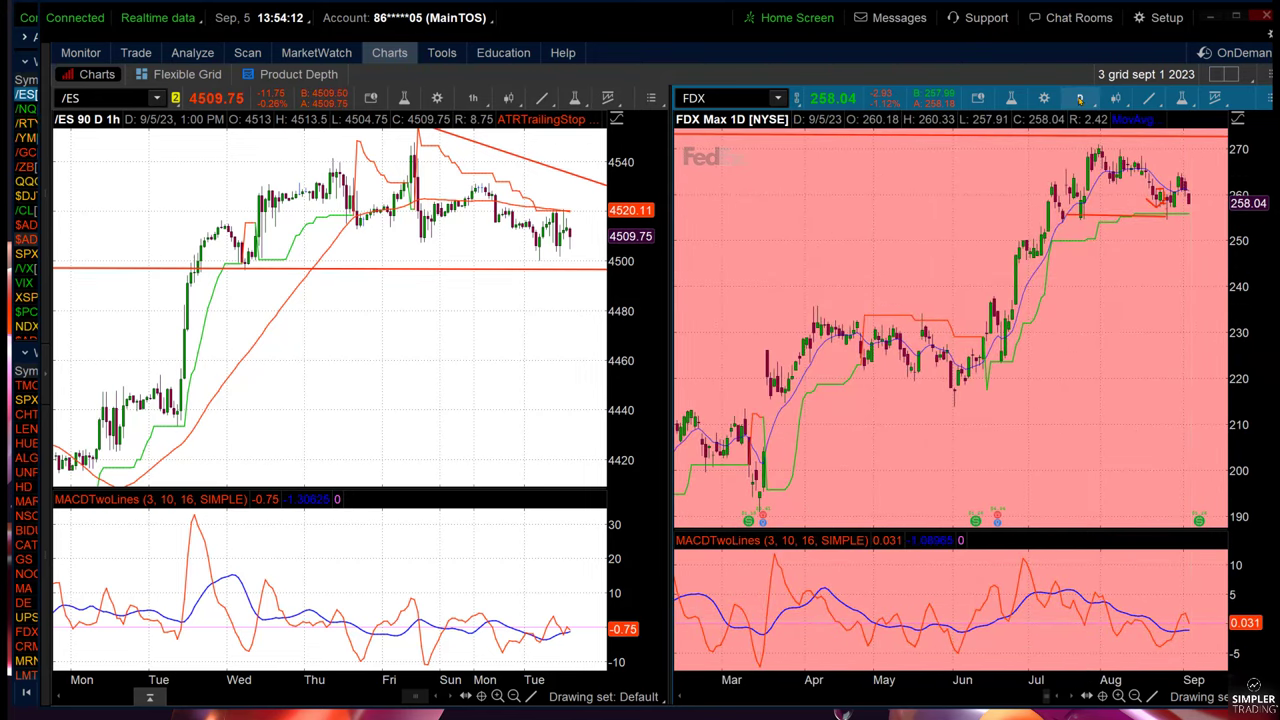
# - Set the FDX chart to 5 D : 2m and draw converging trendlines, rising from about 258.25 under the lows and falling from about 260.25 over the highs
pyautogui.click(1080, 98)
pyautogui.click(1045, 208)
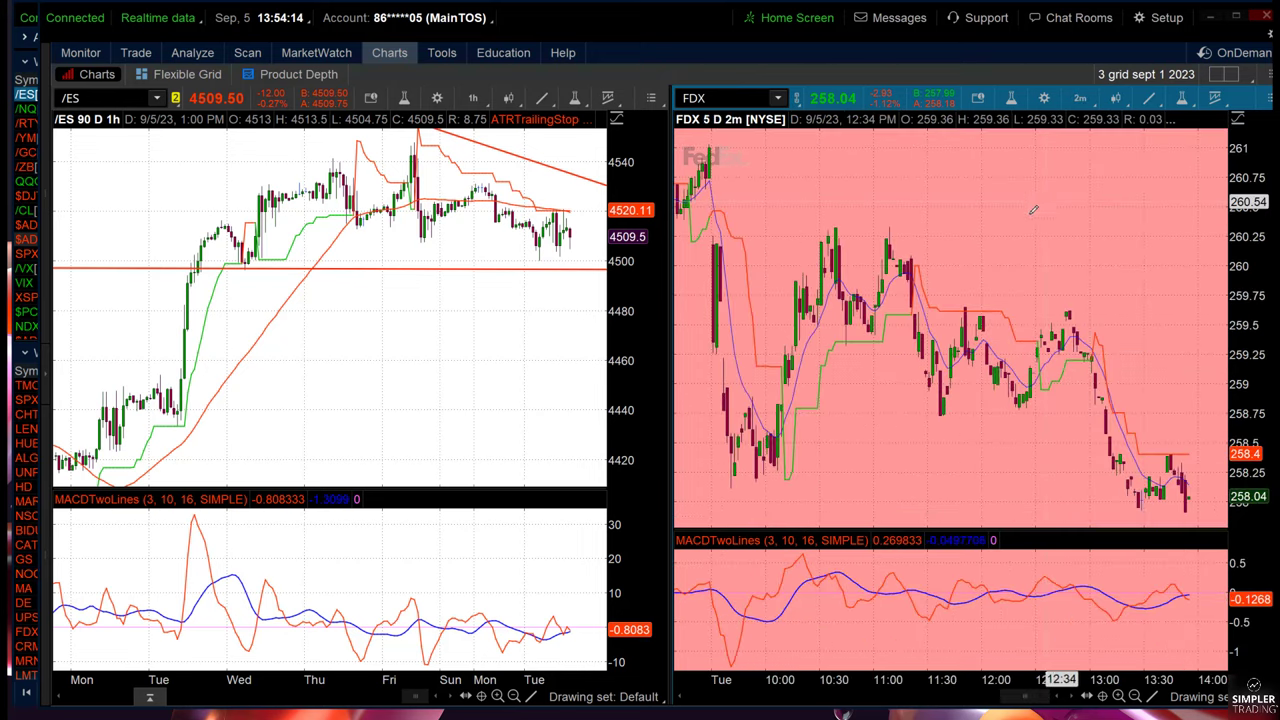
pyautogui.moveTo(859, 676); pyautogui.dragTo(992, 679)
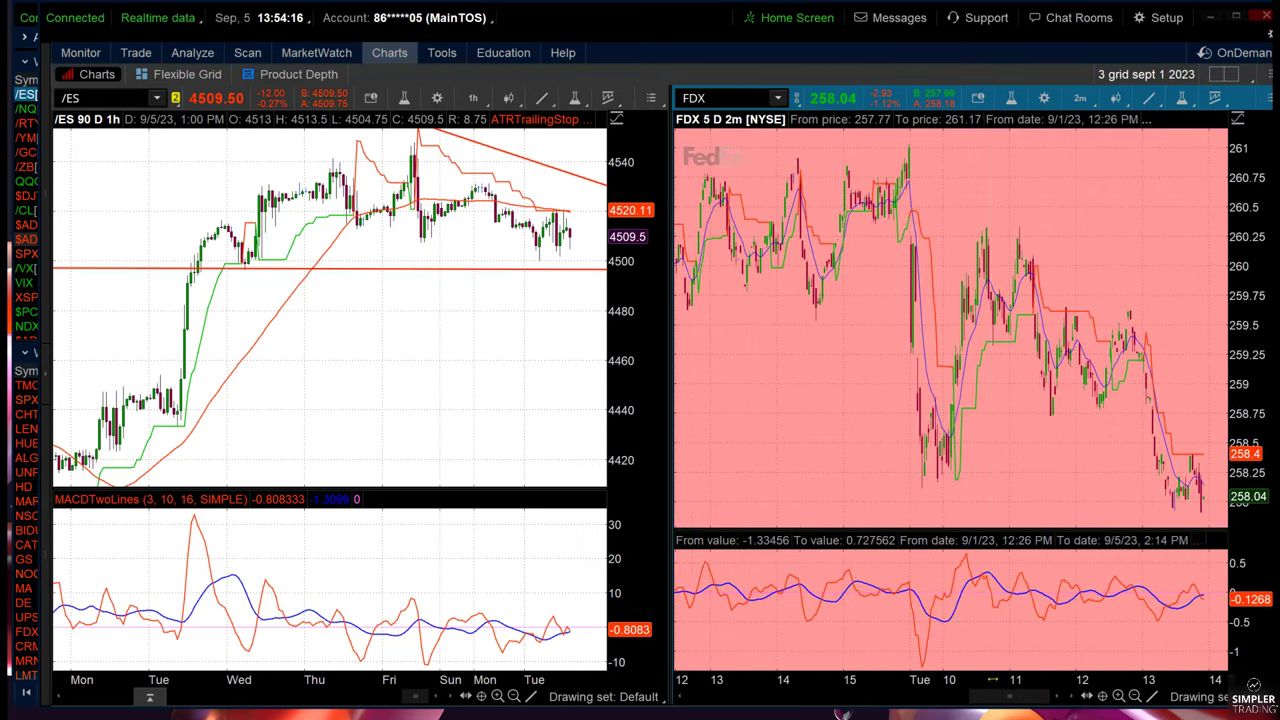
pyautogui.moveTo(956, 461); pyautogui.dragTo(1168, 373)
pyautogui.moveTo(992, 232); pyautogui.dragTo(1203, 339)
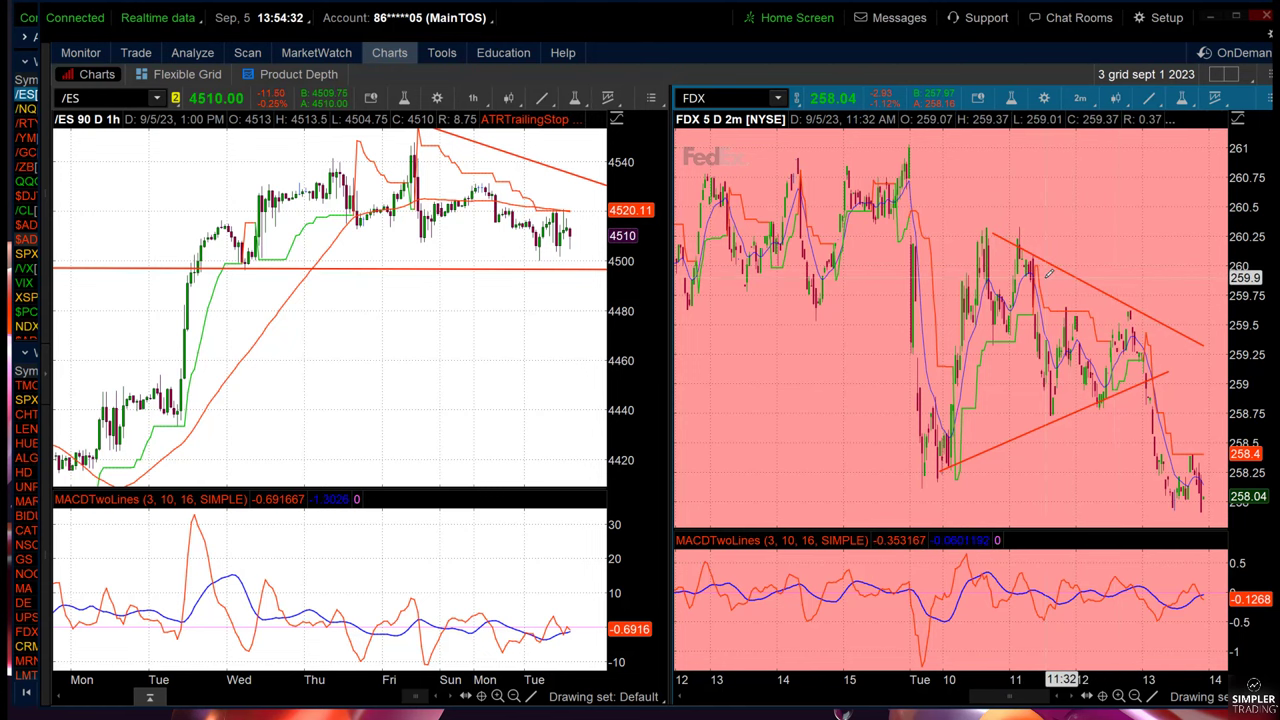
# - Switch to the main grid window and load /ZB from the futures watchlist into the yellow-linked /ES chart
pyautogui.moveTo(1090, 181); pyautogui.dragTo(1073, 374)
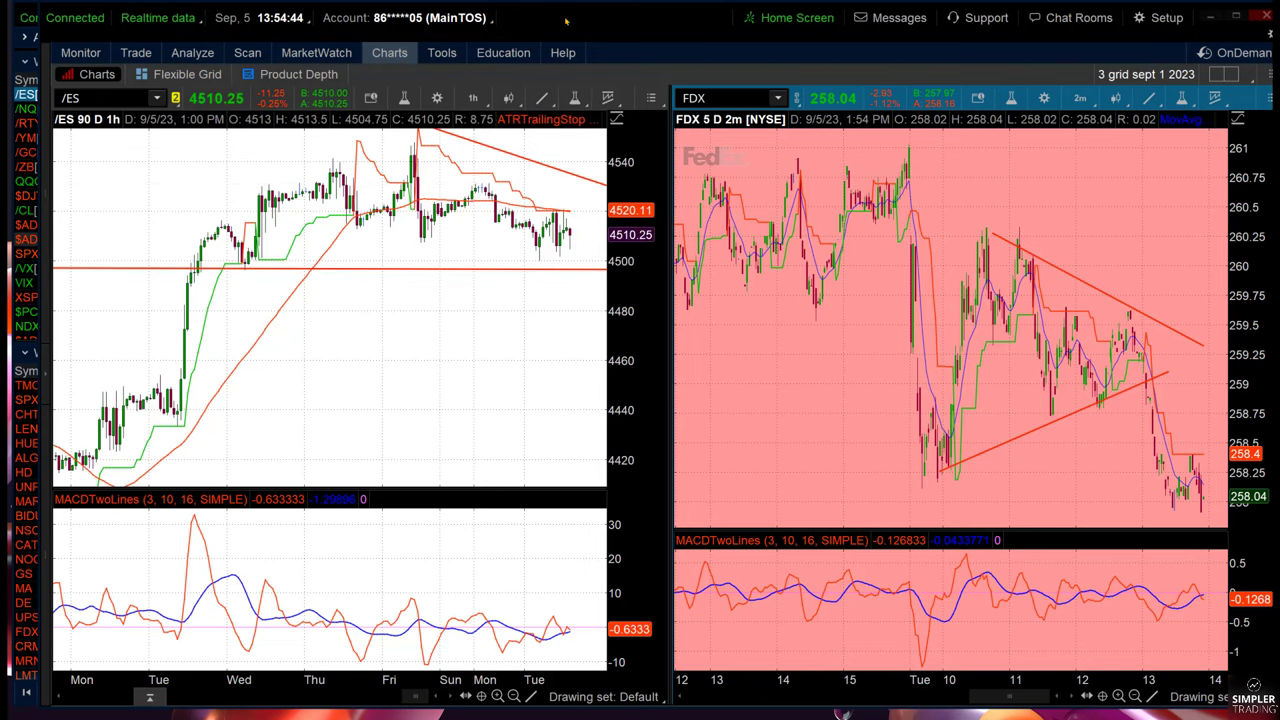
pyautogui.hotkey('alt', 'Tab')
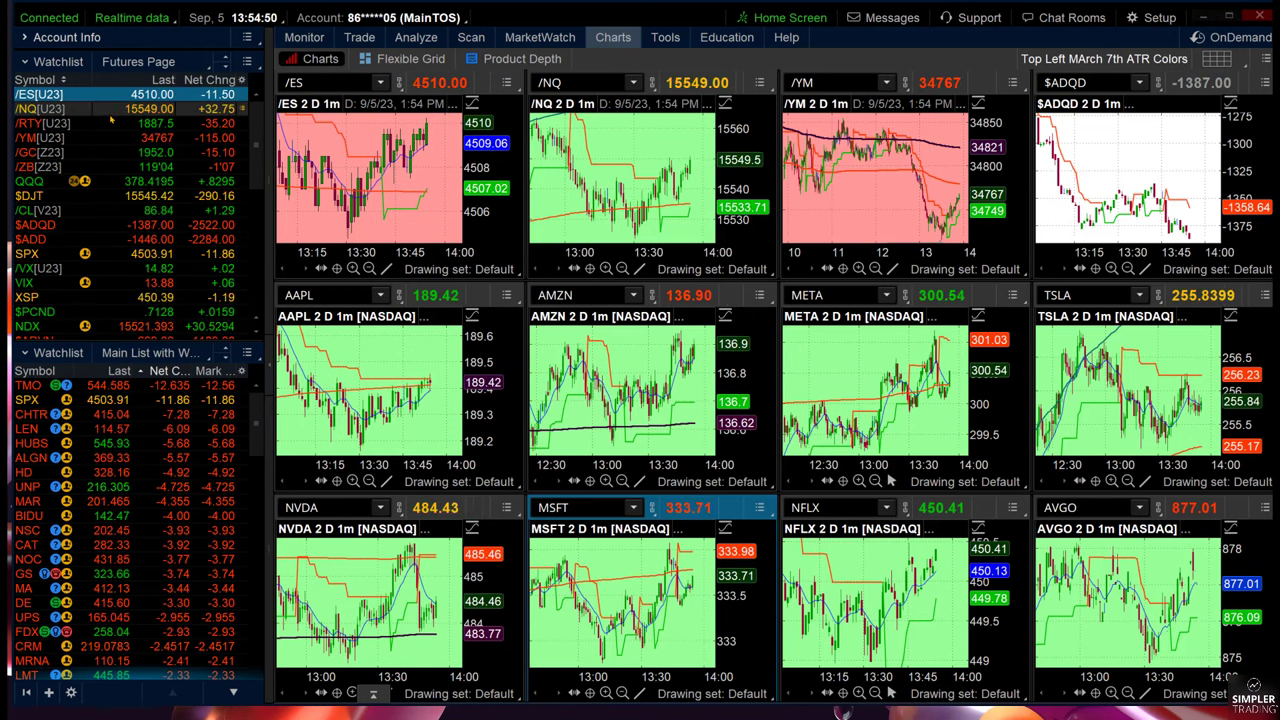
pyautogui.click(190, 166)
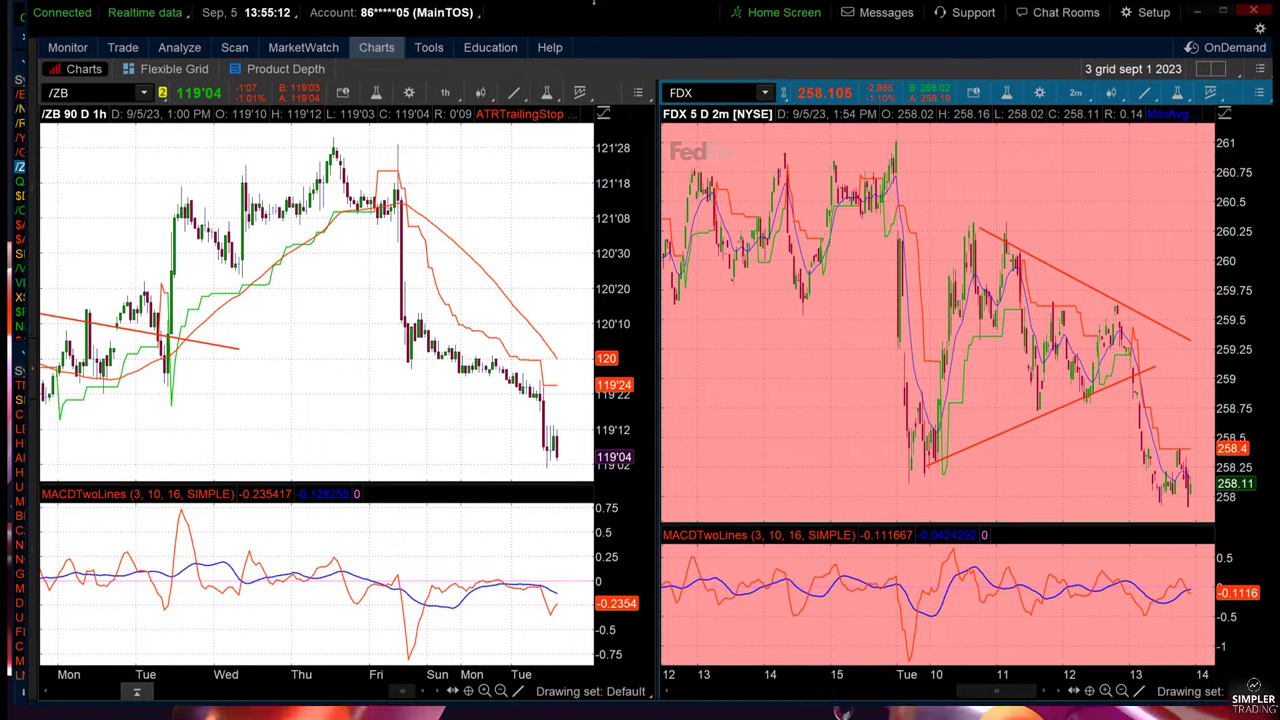
# - Link the FDX chart to the Yellow group so that it follows the /ZB symbol
pyautogui.click(785, 97)
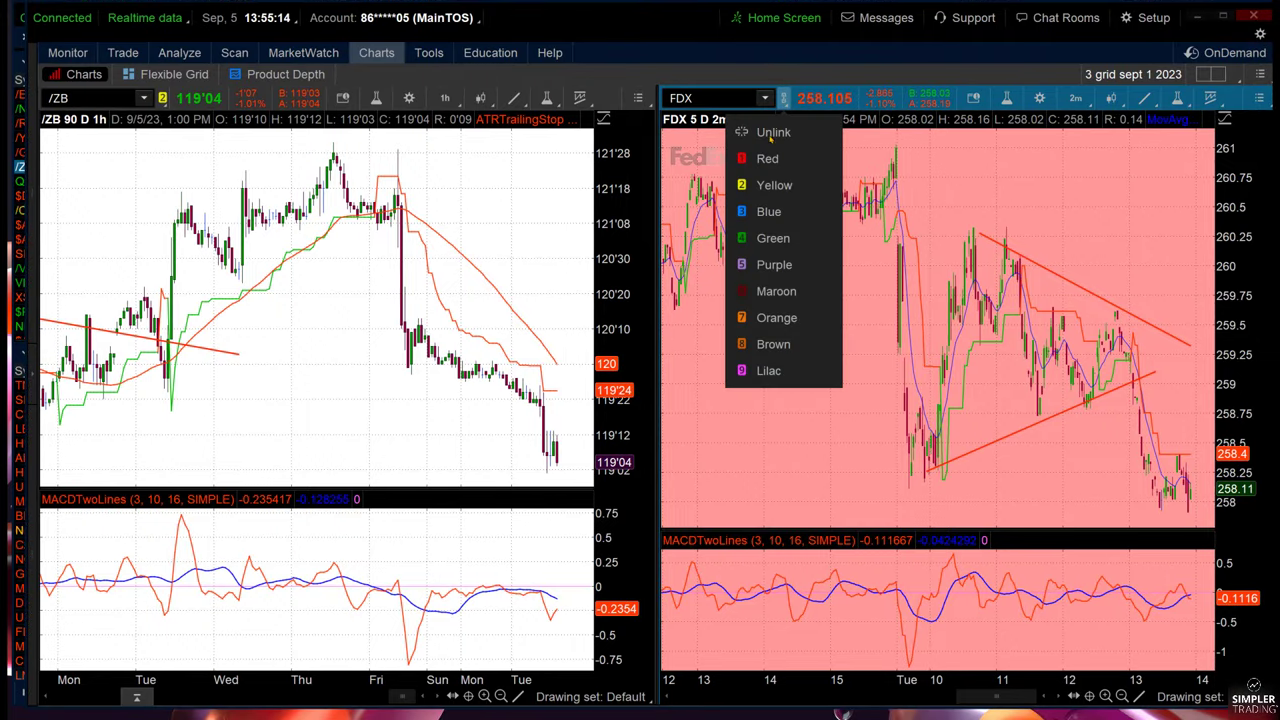
pyautogui.click(774, 186)
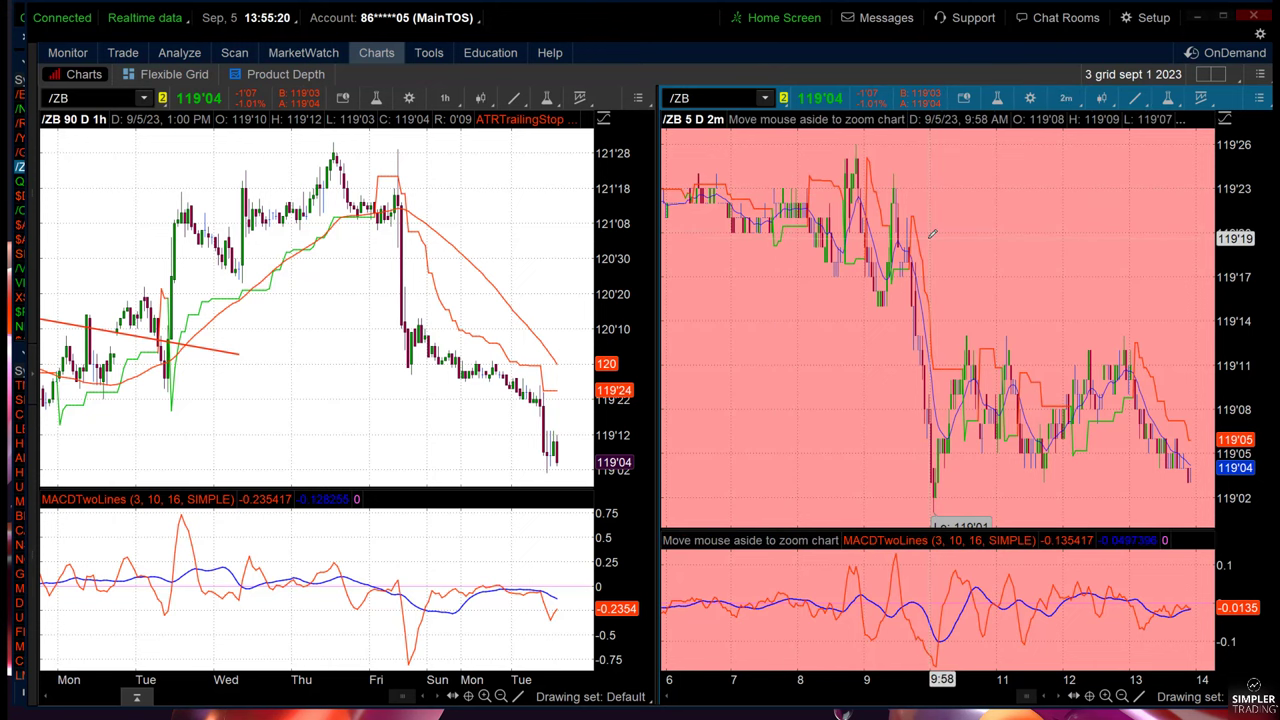
pyautogui.moveTo(932, 234); pyautogui.dragTo(1060, 337)
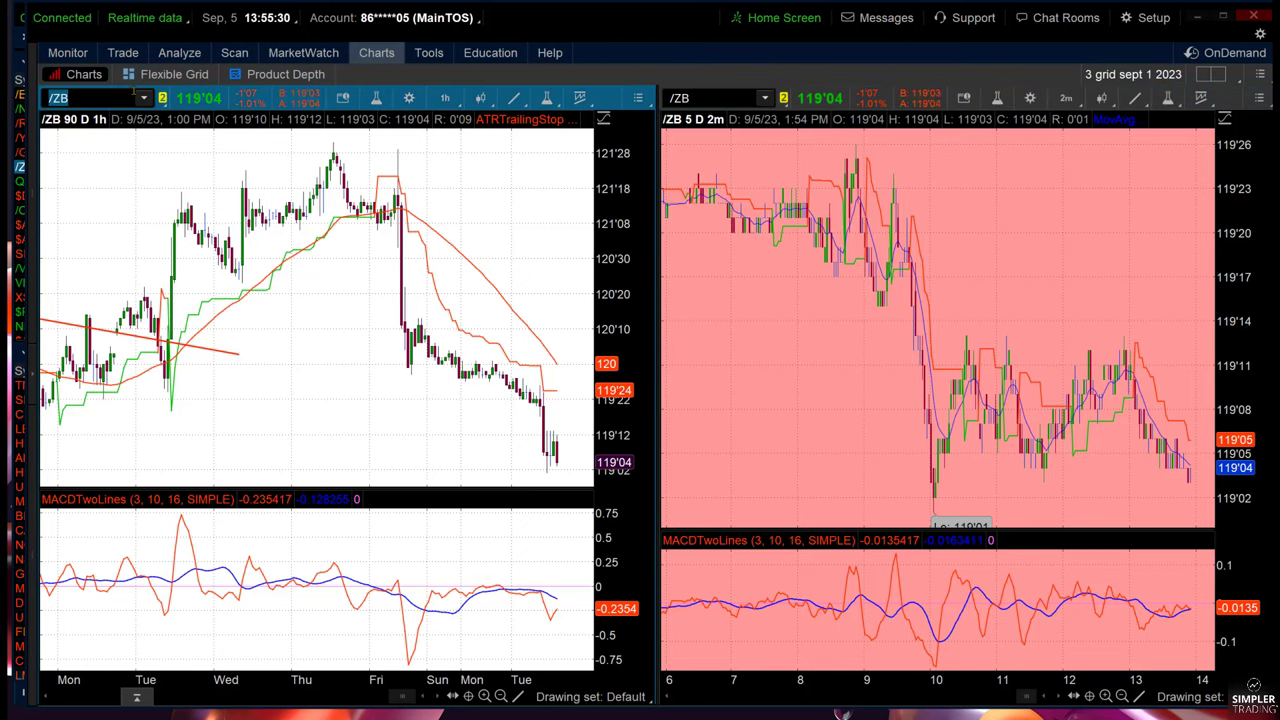
# - Change the linked /ZB charts to AAPL and set the 90 D : 1h chart to 3 D : 1m
pyautogui.write('APL')
pyautogui.press('Return')
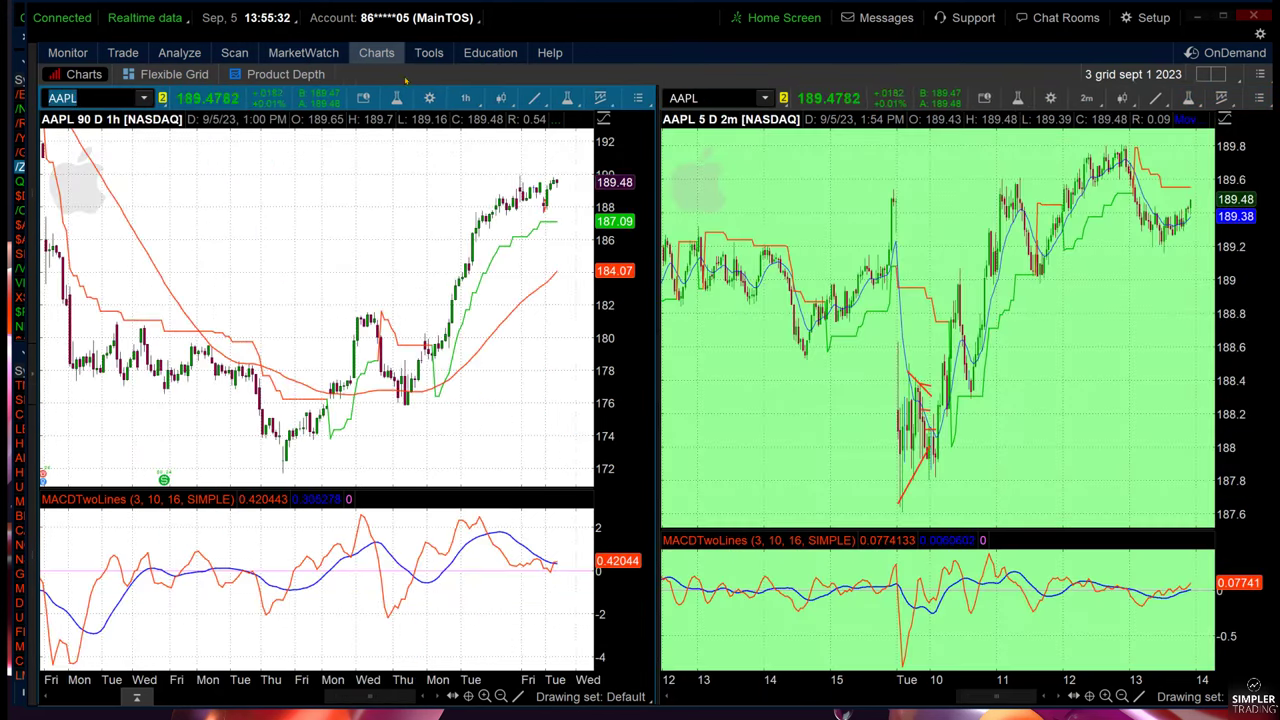
pyautogui.click(457, 97)
pyautogui.click(445, 189)
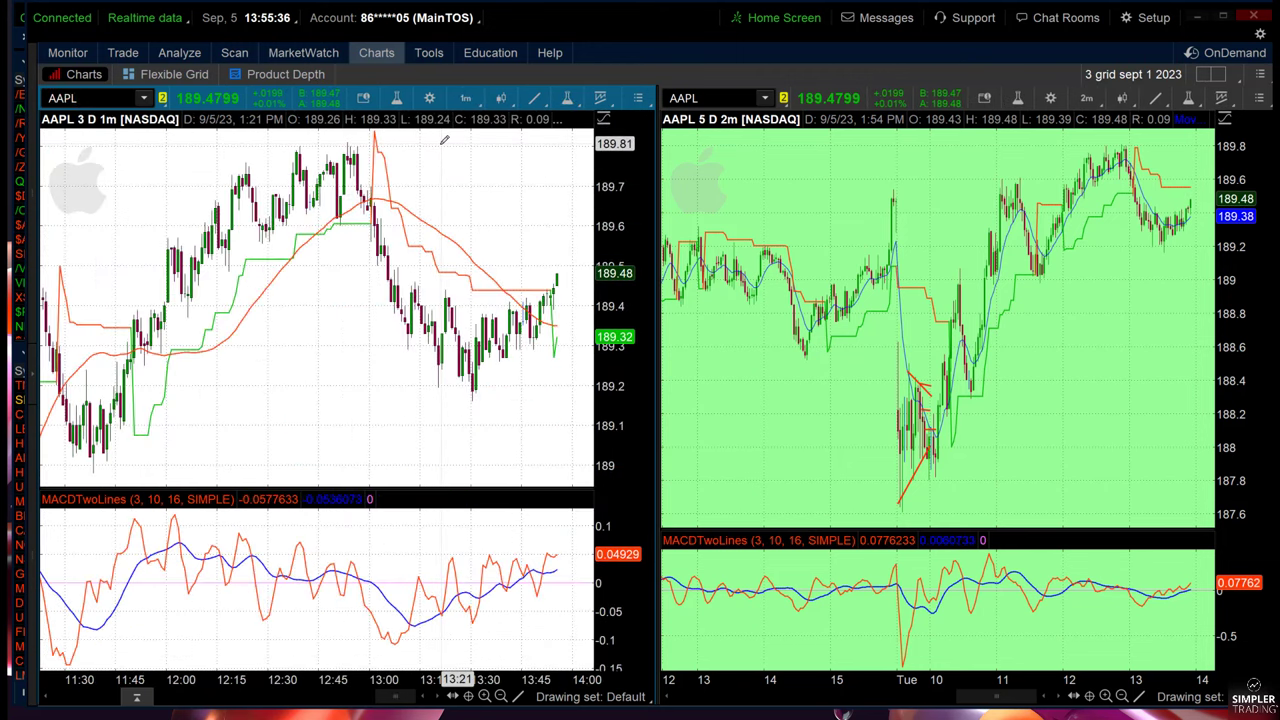
# - Unlink the 5 D : 2m AAPL chart, change its symbol to MSFT and set its time frame to 3 D : 1m
pyautogui.click(783, 97)
pyautogui.click(745, 95)
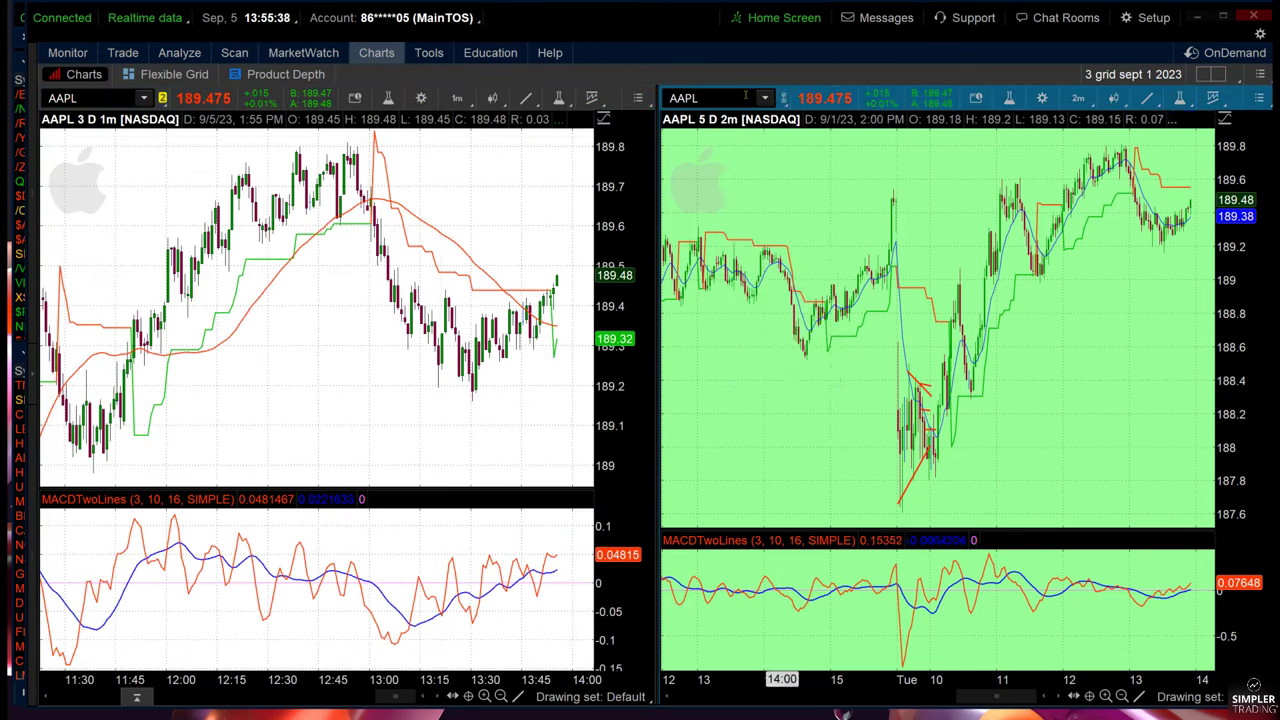
pyautogui.write('MS')
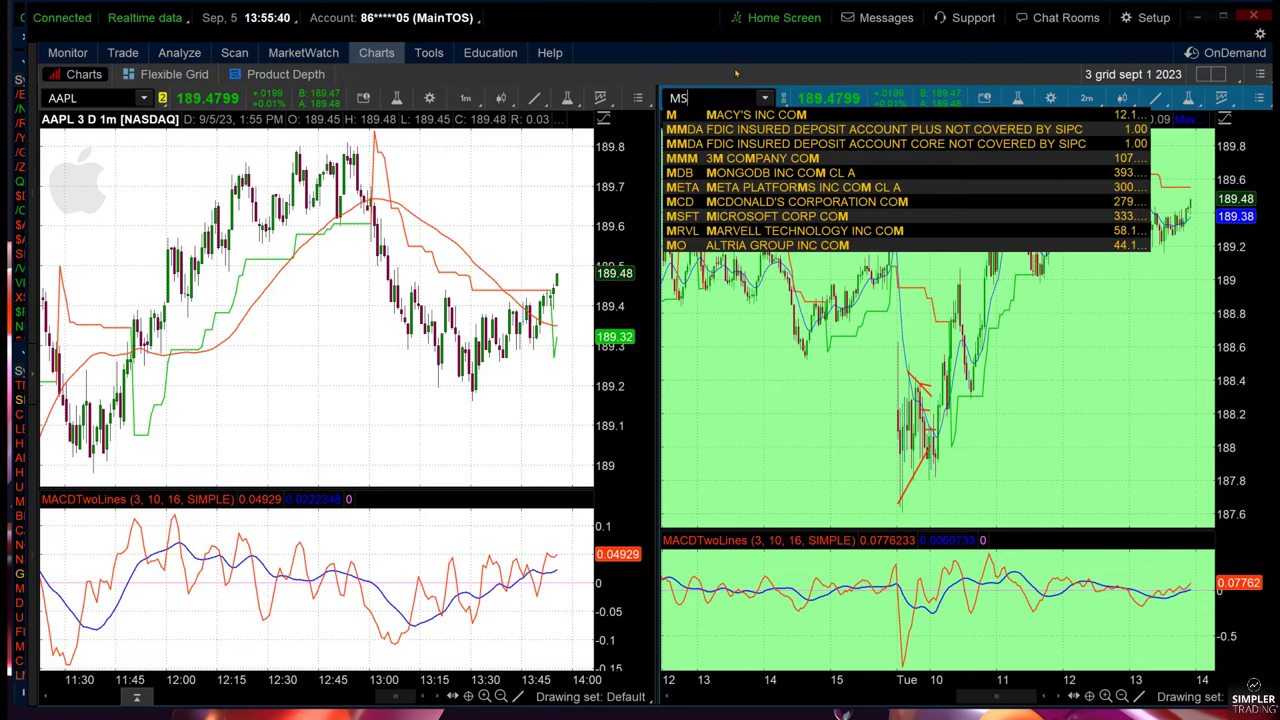
pyautogui.write('FT')
pyautogui.press('Return')
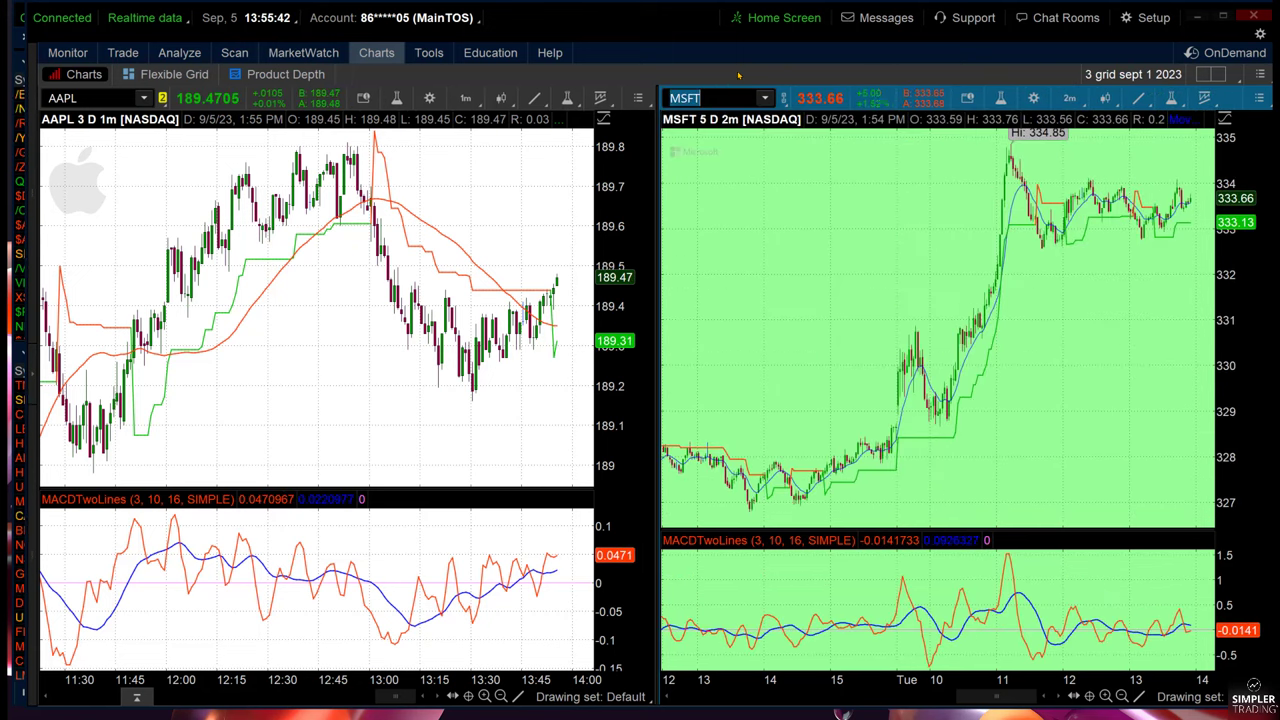
pyautogui.click(1069, 97)
pyautogui.click(1043, 190)
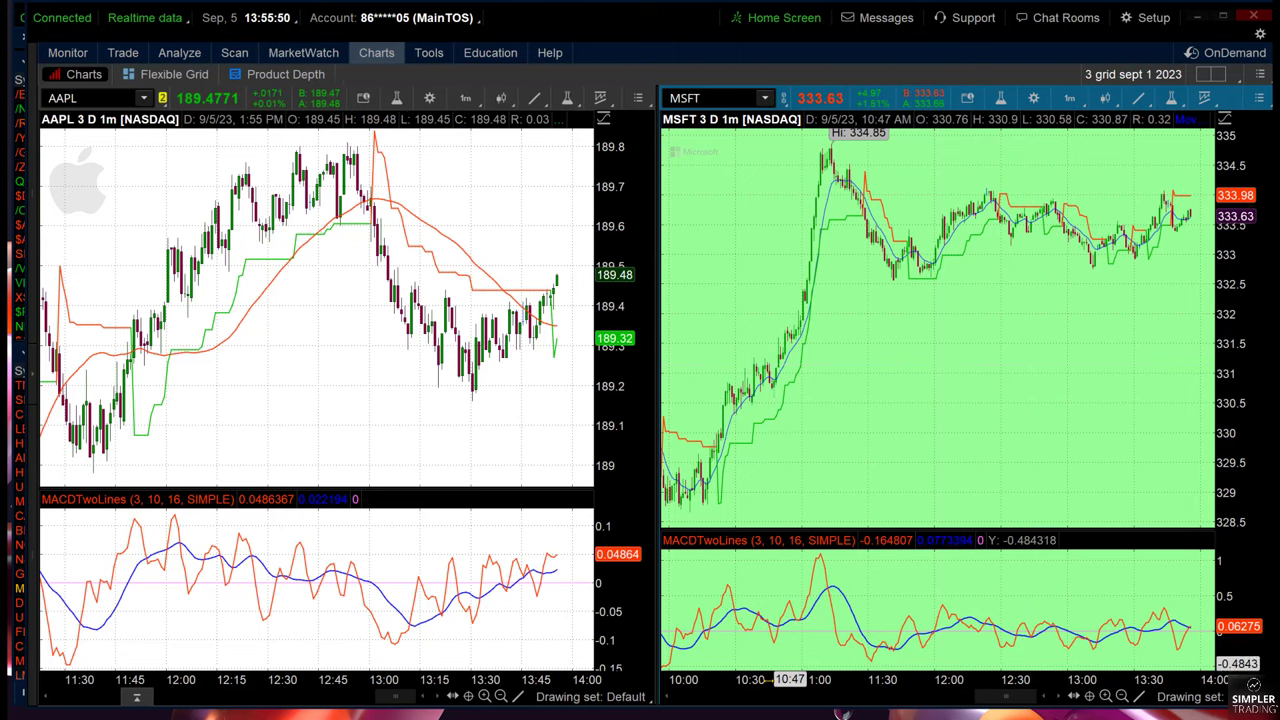
pyautogui.moveTo(785, 680); pyautogui.dragTo(850, 680)
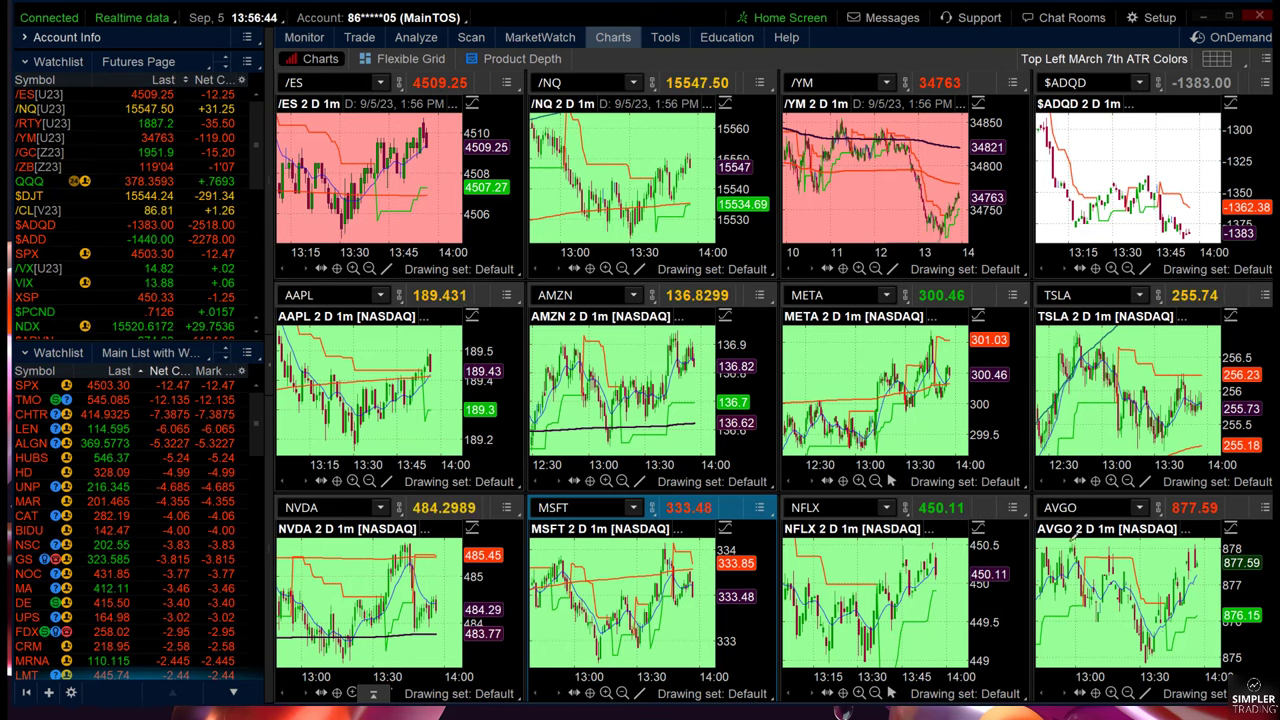
# - View the AVGO chart's price history from 11:00 onward in the main grid
pyautogui.scroll(-5, 1190, 646)
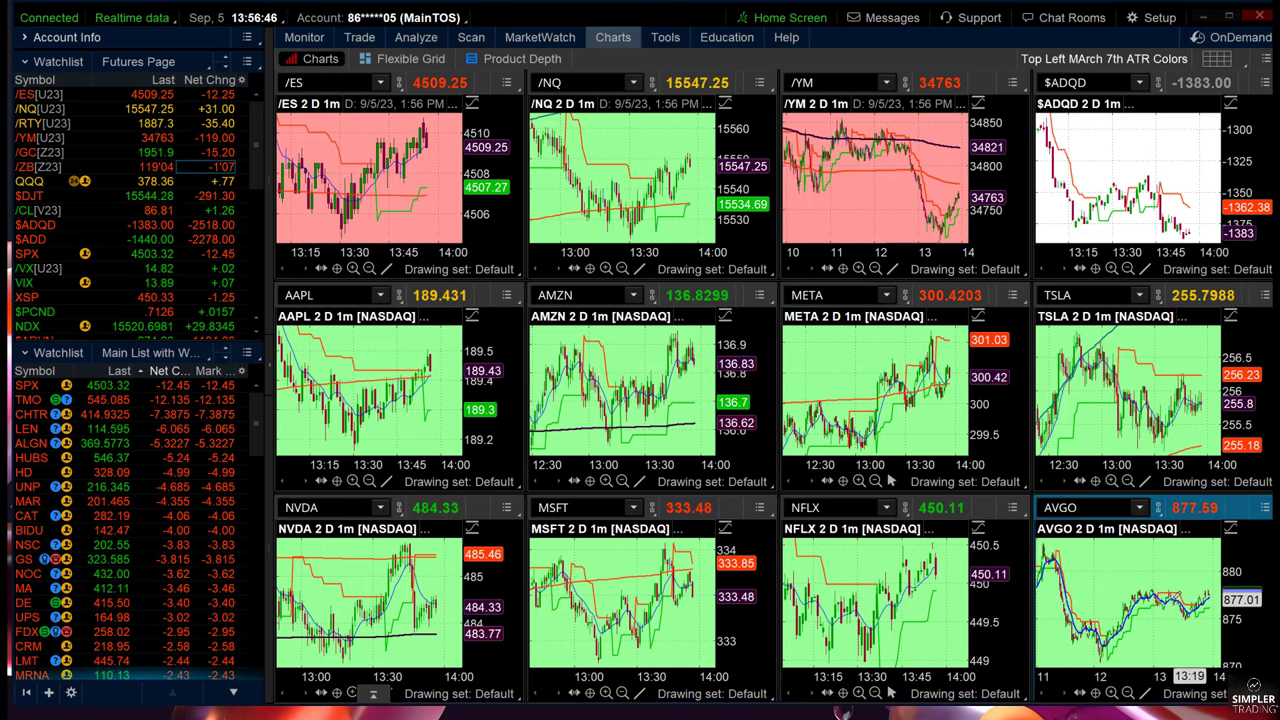
pyautogui.moveTo(1147, 566)
pyautogui.mouseDown()
pyautogui.moveTo(1165, 608)
pyautogui.moveTo(1185, 560)
pyautogui.moveTo(1151, 521)
pyautogui.mouseUp()
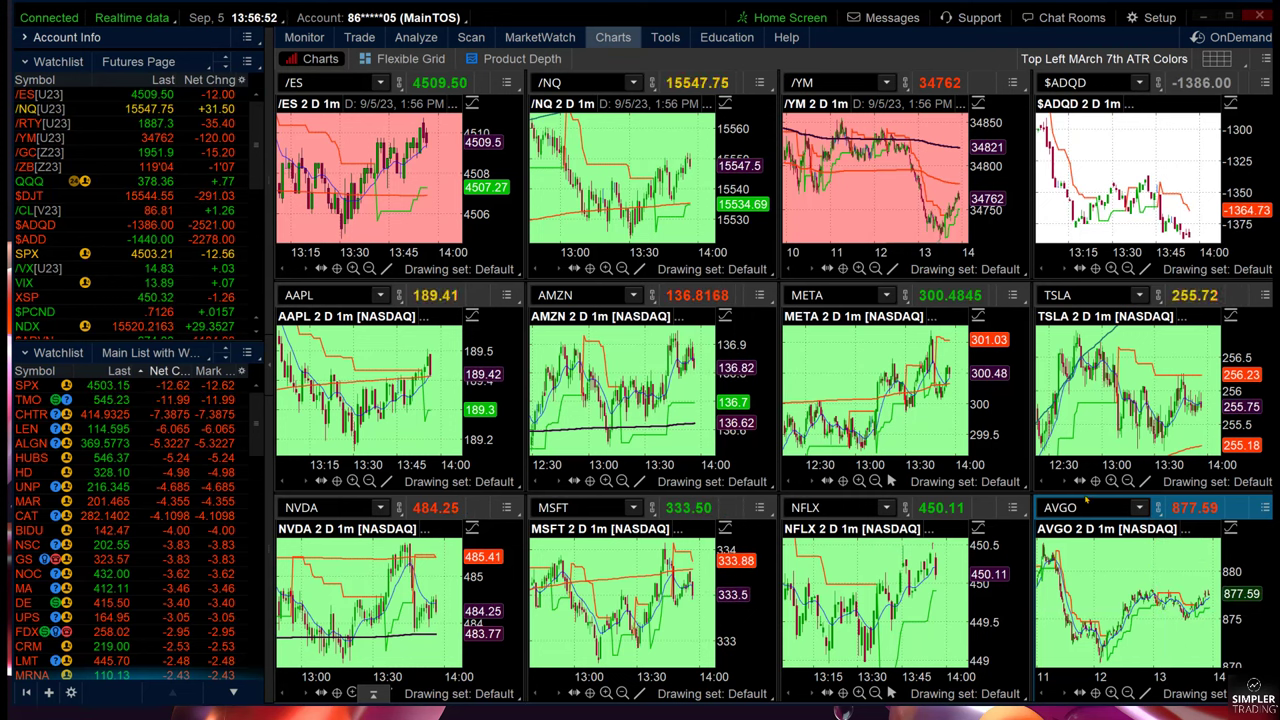
pyautogui.click(1092, 509)
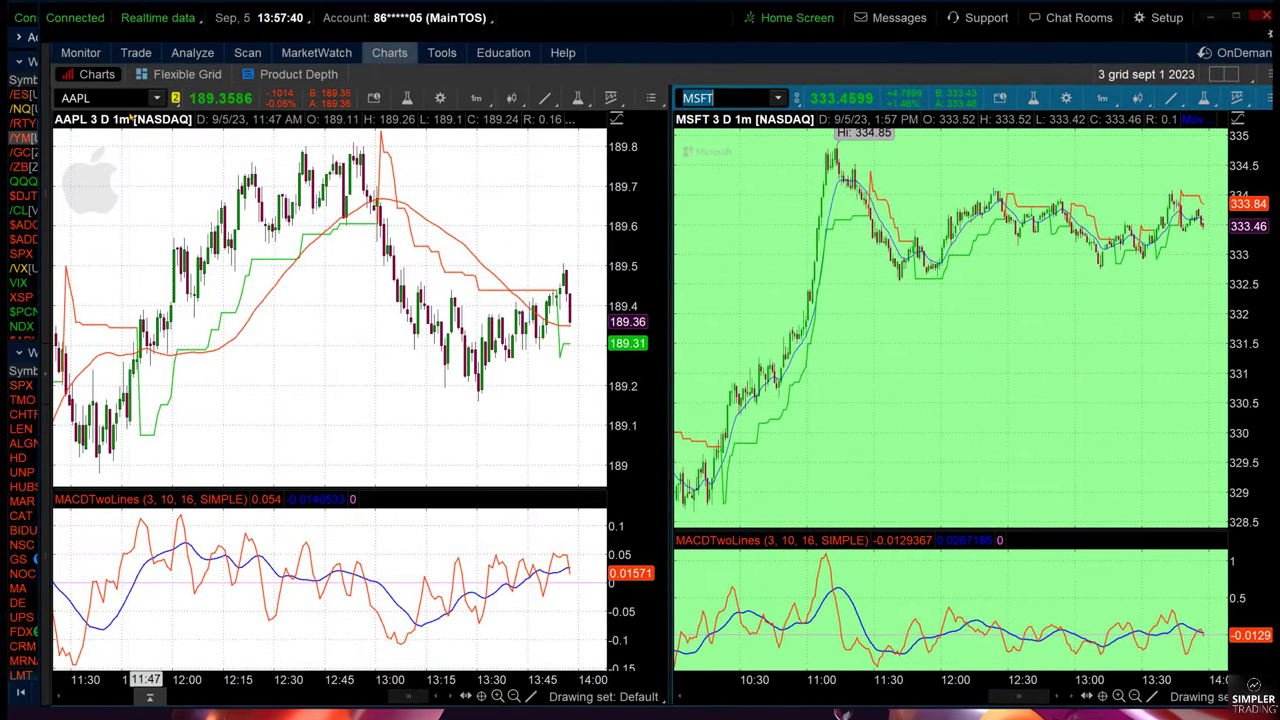
# - Change the AAPL chart to NVDA and draw a rising trendline under the latest lows from about 483.8 and a nearly flat one above at about 484.6
pyautogui.moveTo(116, 62)
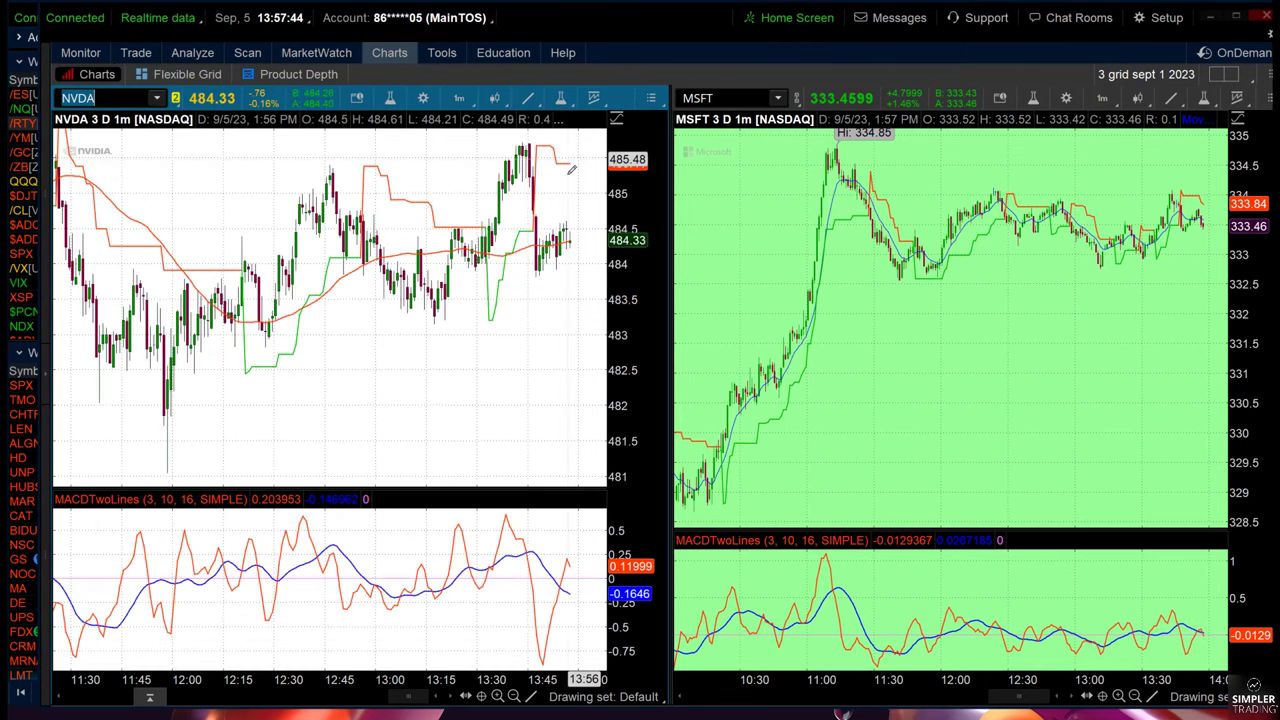
pyautogui.click(533, 275)
pyautogui.moveTo(533, 275); pyautogui.dragTo(581, 216)
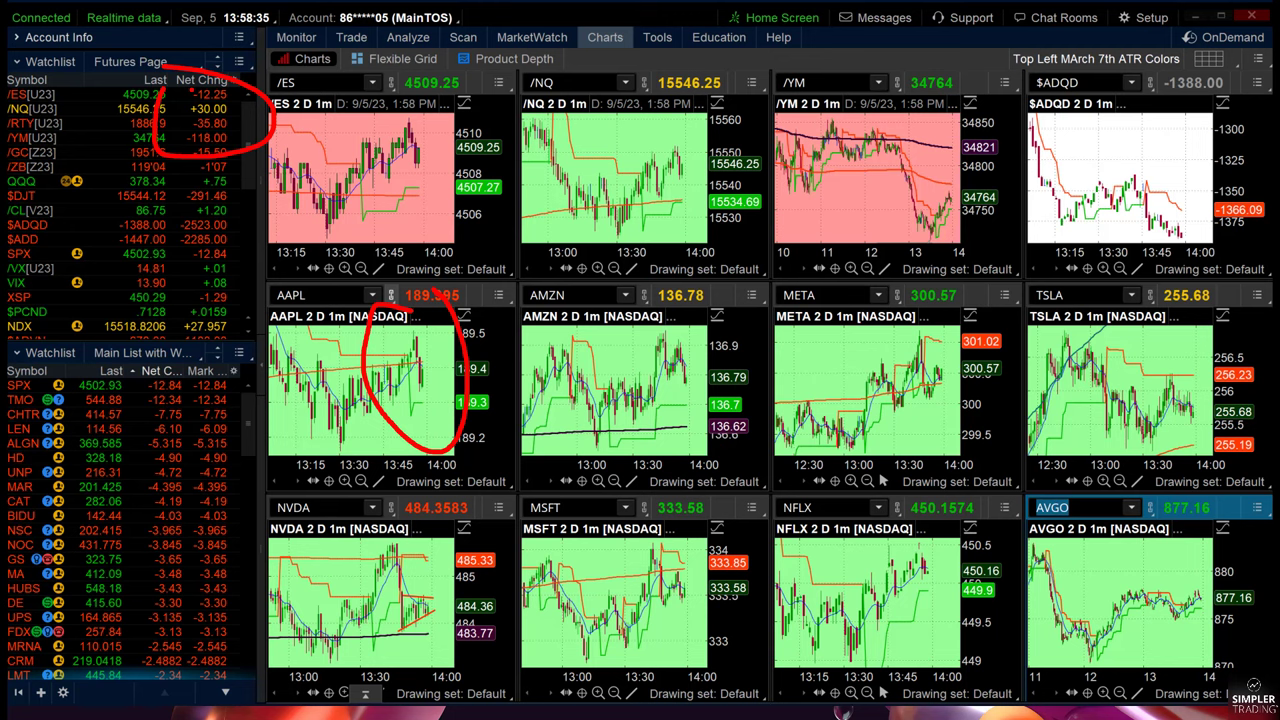
pyautogui.press('Escape')
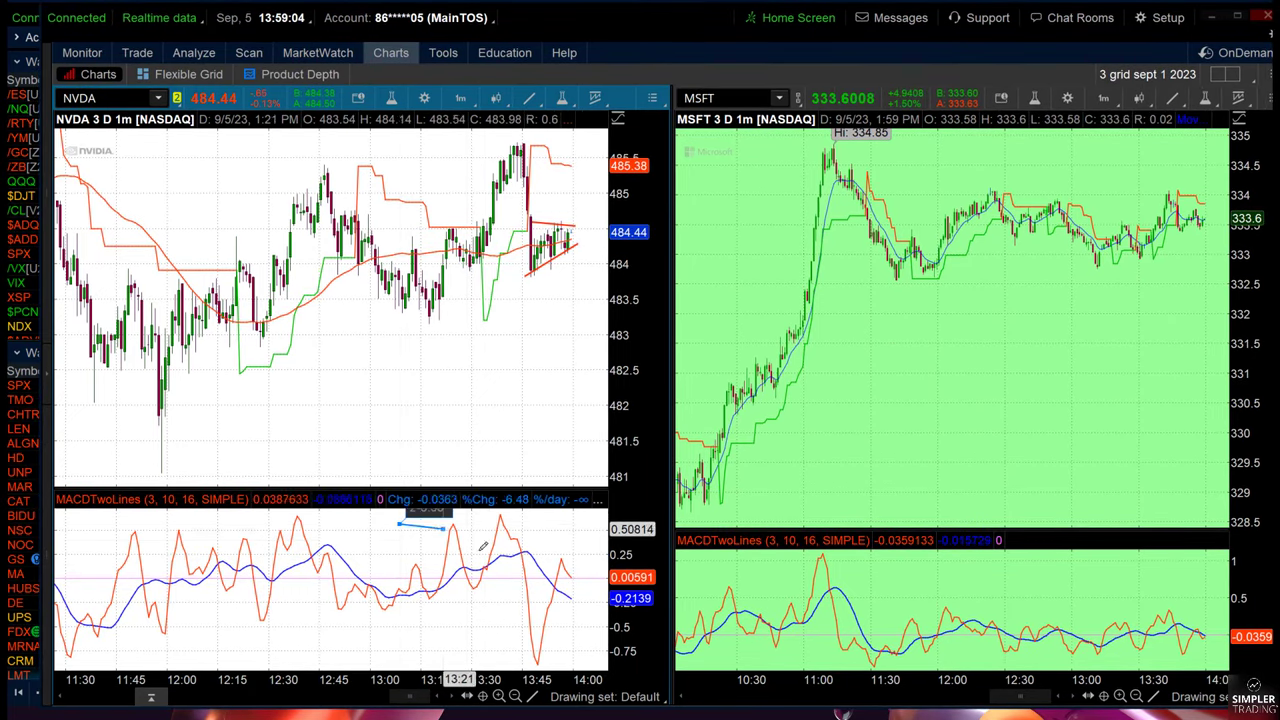
pyautogui.moveTo(482, 546)
pyautogui.mouseDown()
pyautogui.moveTo(557, 557)
pyautogui.moveTo(538, 343)
pyautogui.moveTo(551, 195)
pyautogui.moveTo(570, 234)
pyautogui.mouseUp()
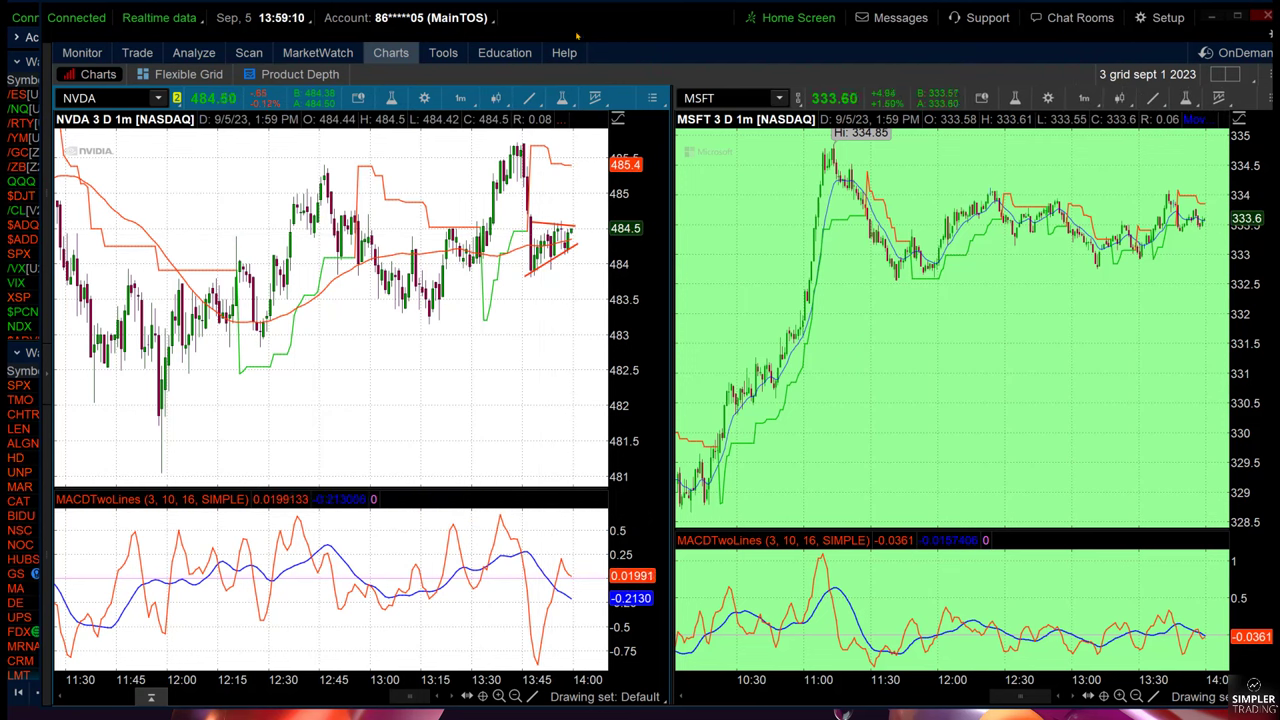
# - Change the NVDA chart's symbol to /ES and set its time frame to Max : W
pyautogui.moveTo(398, 515)
pyautogui.mouseDown()
pyautogui.moveTo(160, 119)
pyautogui.moveTo(114, 106)
pyautogui.mouseUp()
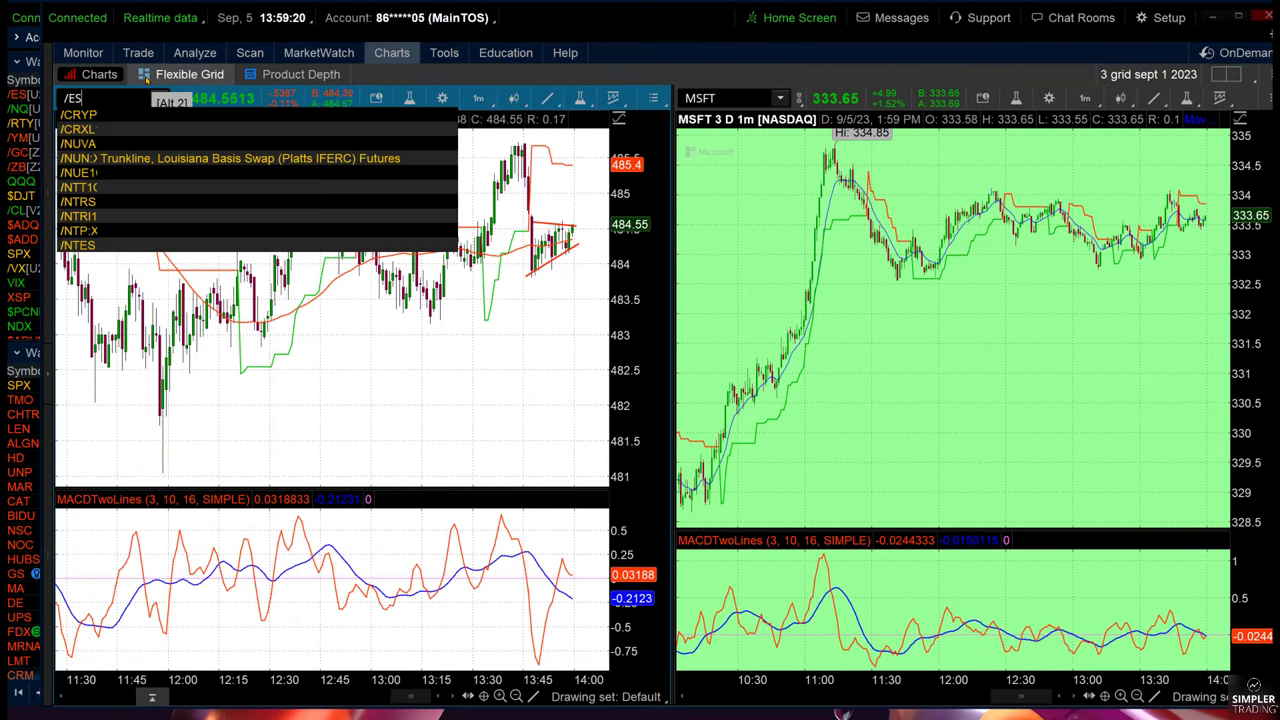
pyautogui.write('E')
pyautogui.press('Return')
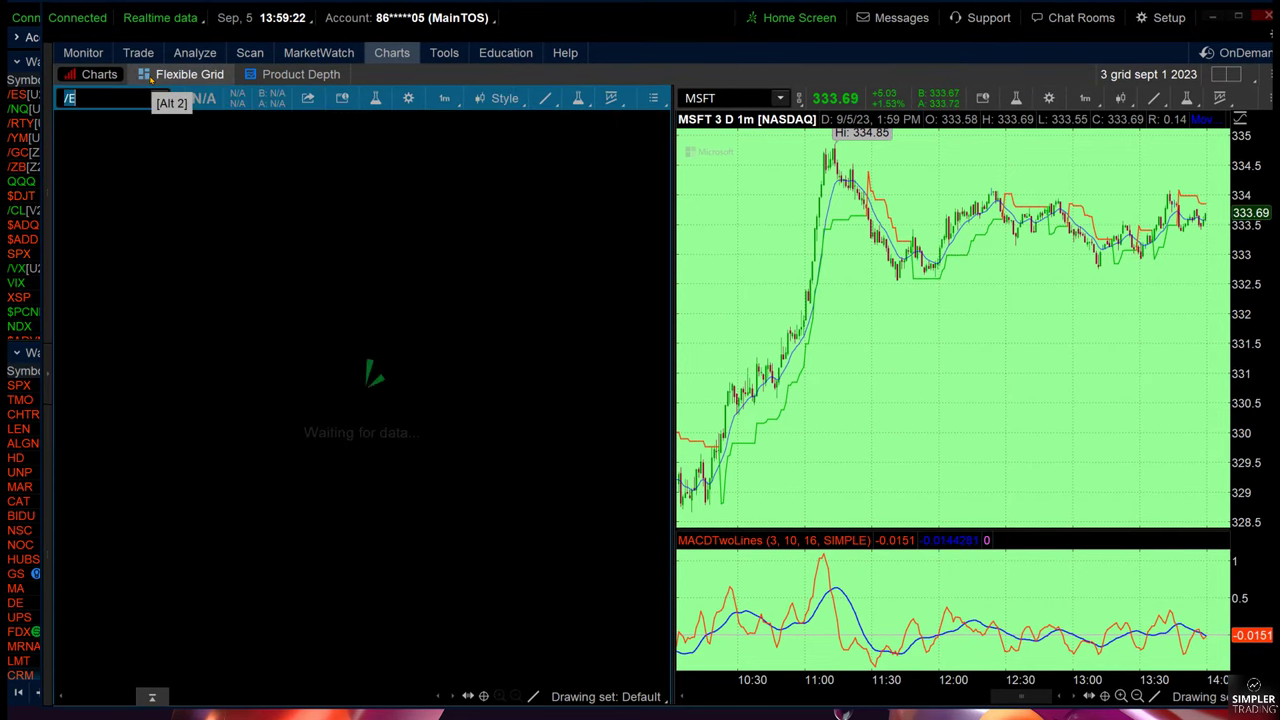
pyautogui.write('ES')
pyautogui.press('Return')
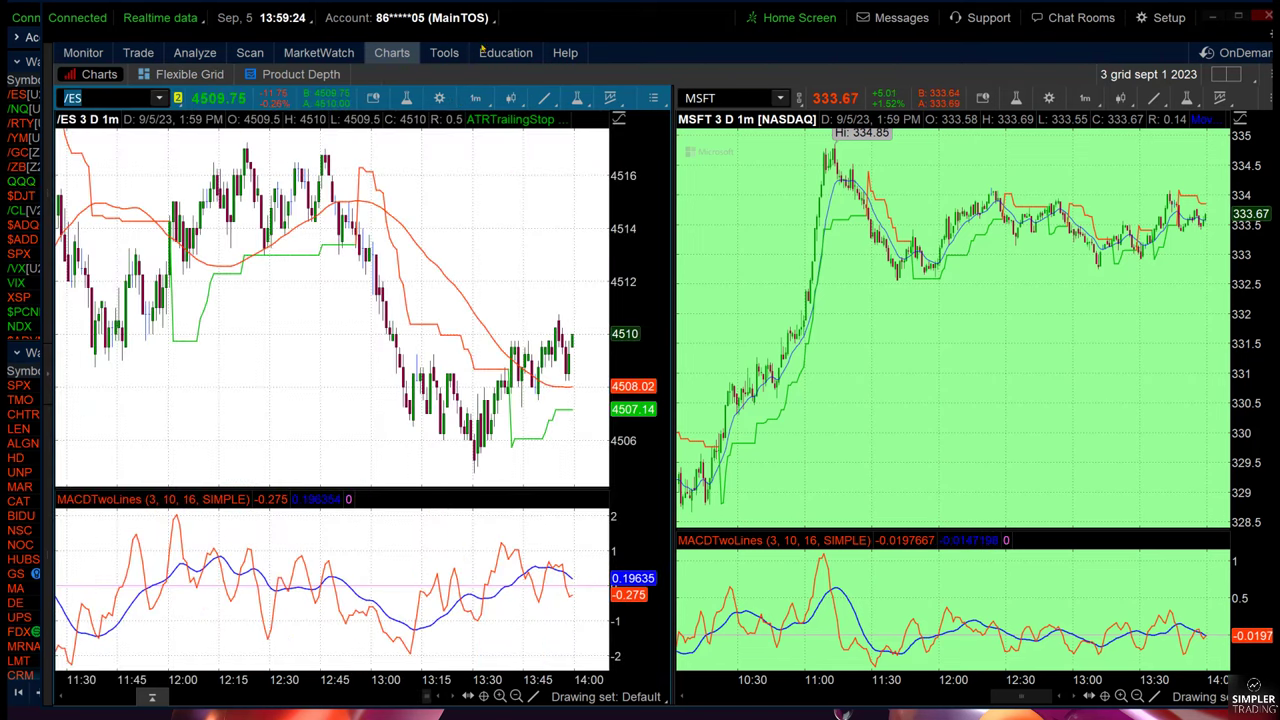
pyautogui.click(475, 97)
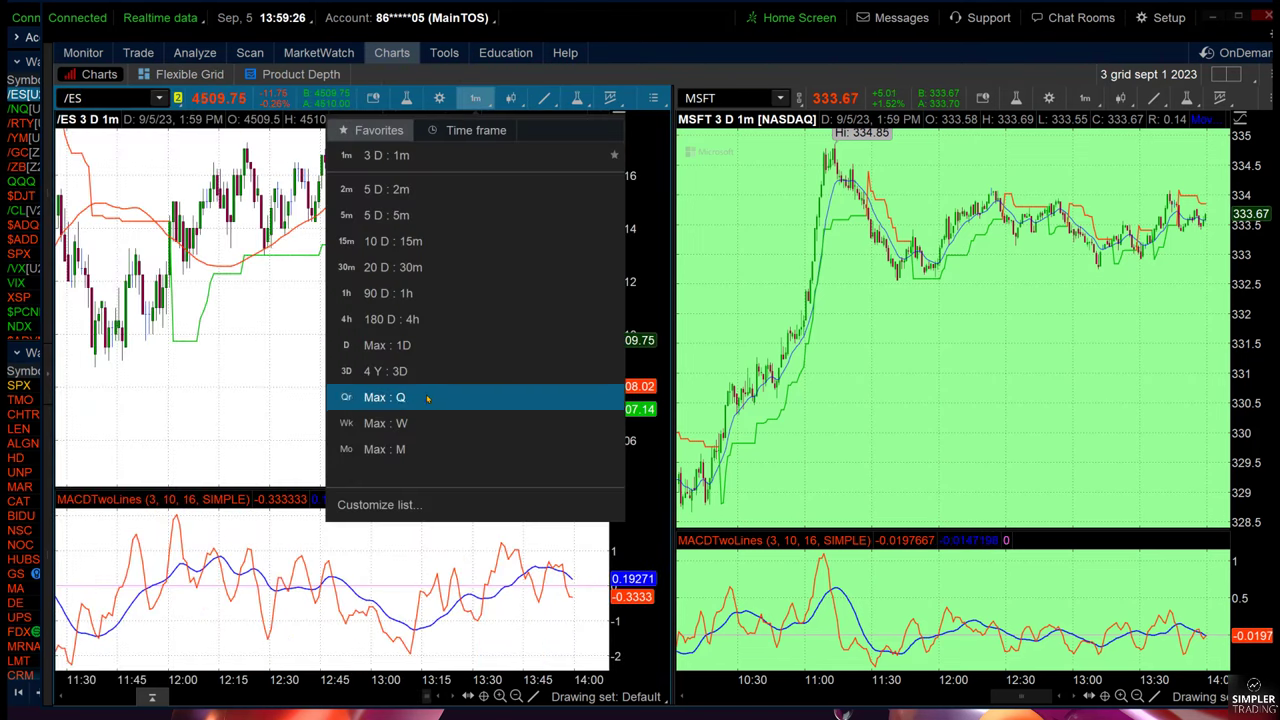
pyautogui.click(423, 432)
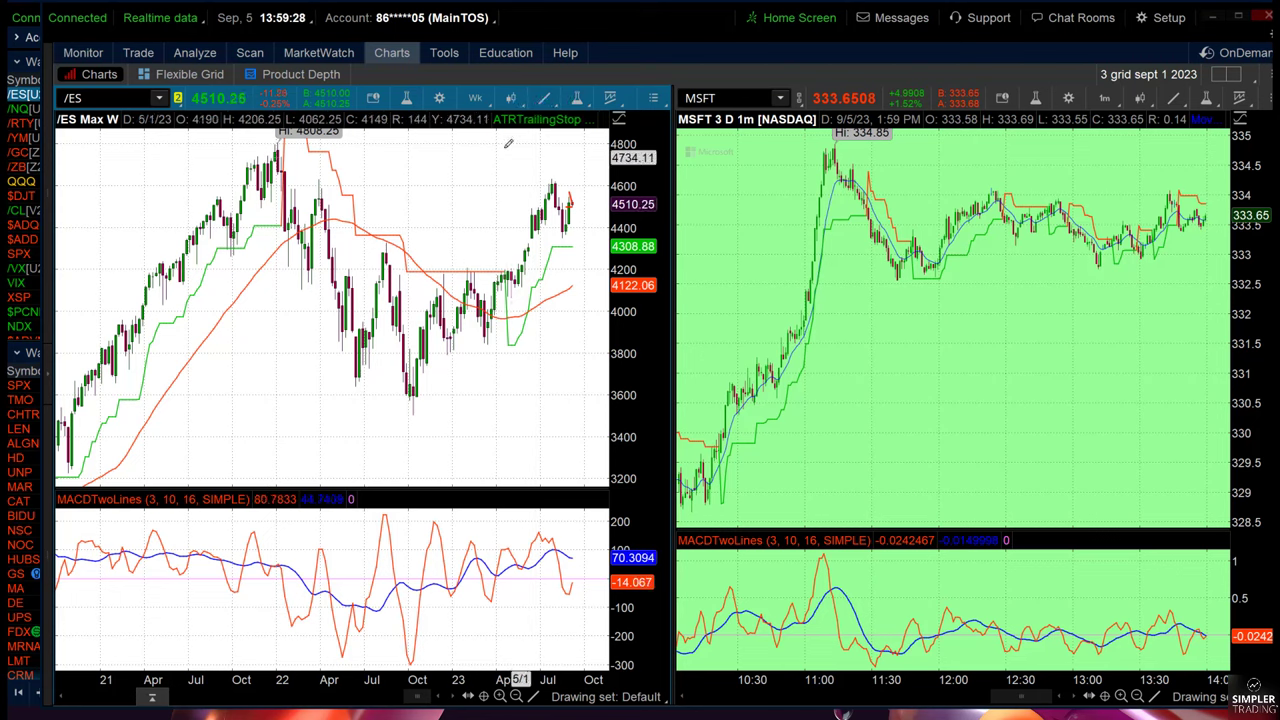
# - Set the /ES chart to Max : M and examine the price and oscillator from 2020 to 2023
pyautogui.click(475, 98)
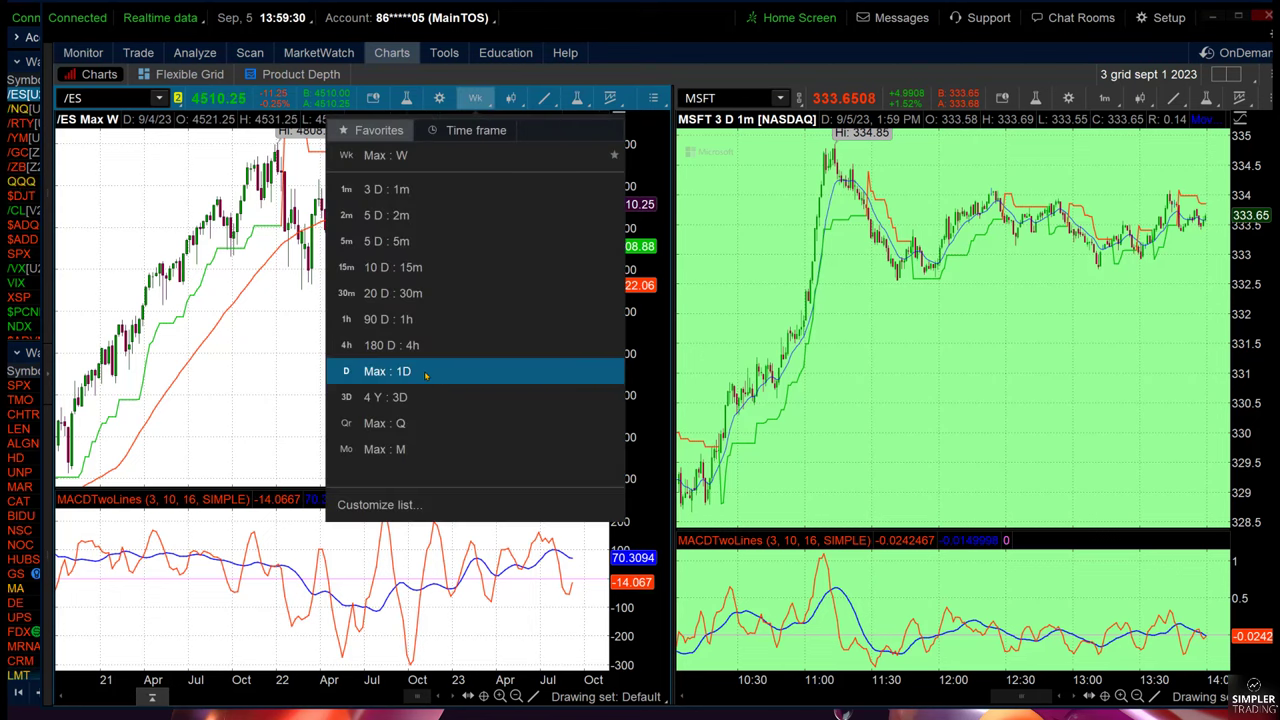
pyautogui.click(403, 451)
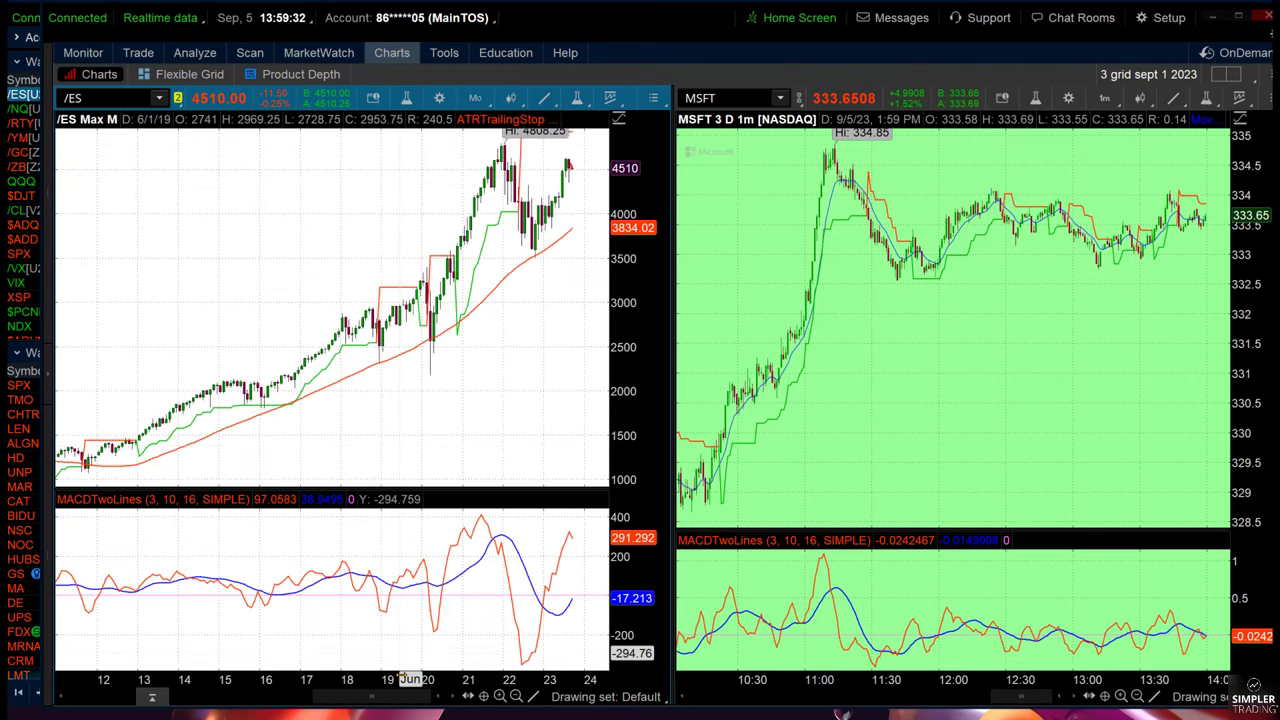
pyautogui.moveTo(410, 679); pyautogui.dragTo(514, 679)
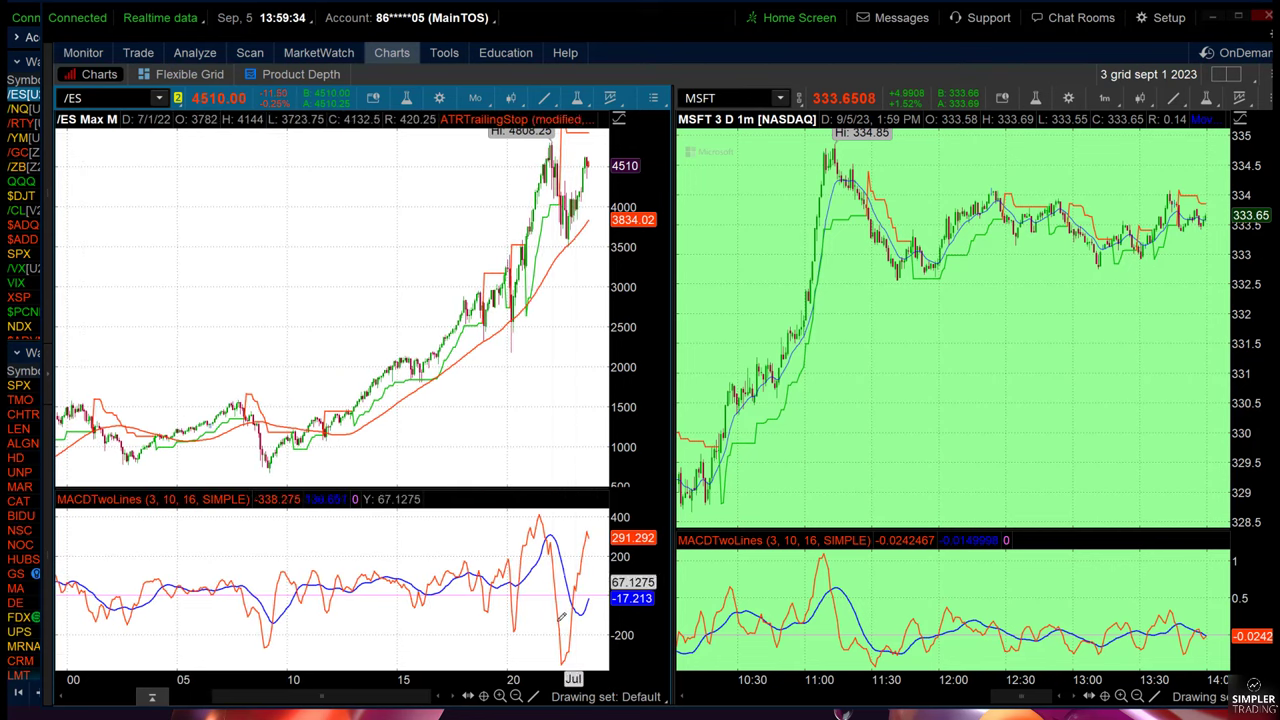
pyautogui.moveTo(548, 679); pyautogui.dragTo(520, 679)
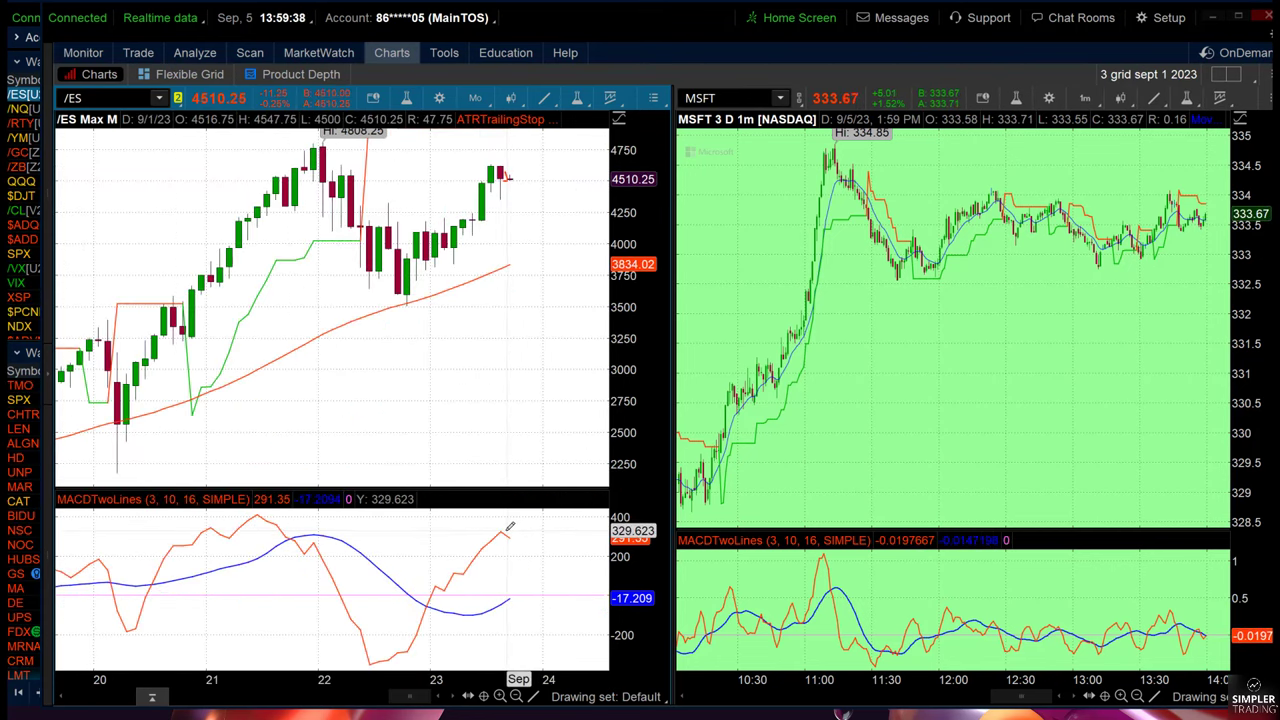
# - Set the /ES chart to Max : W and draw a nearly horizontal support trendline from about 4379.6 on 6/12/23 to 4383 on 10/18/23
pyautogui.click(475, 97)
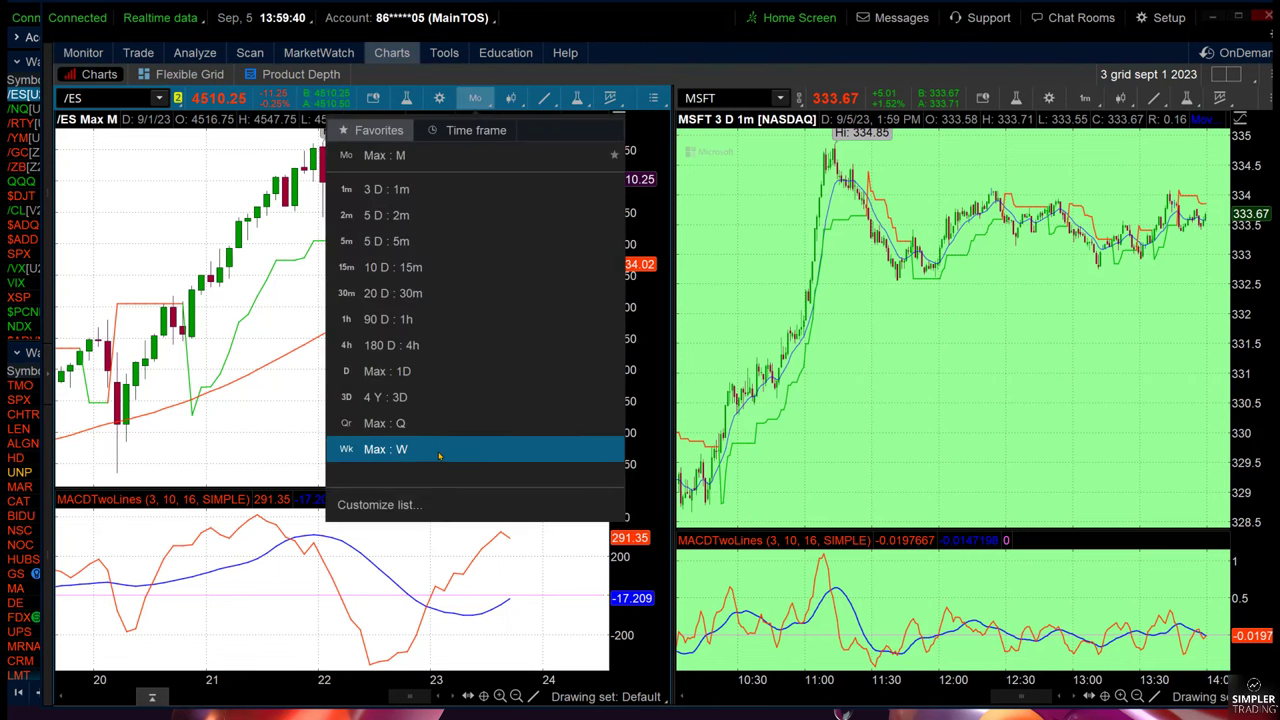
pyautogui.click(380, 446)
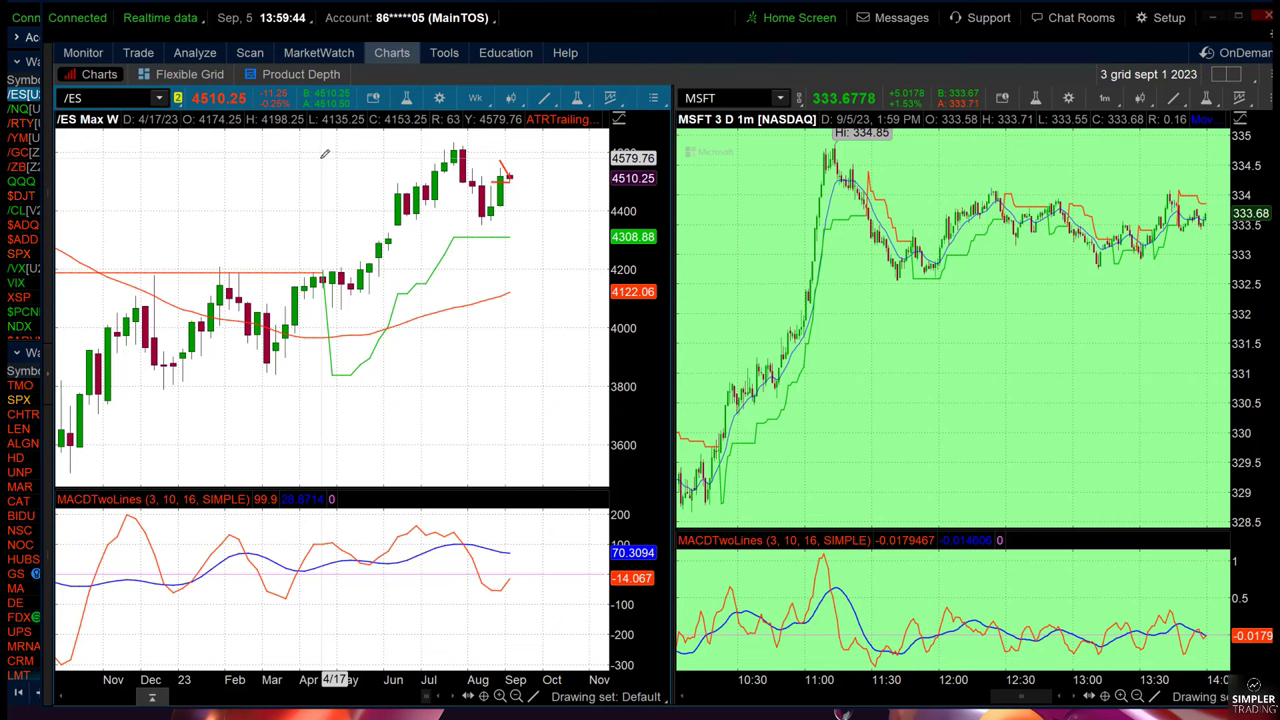
pyautogui.moveTo(395, 216); pyautogui.dragTo(568, 211)
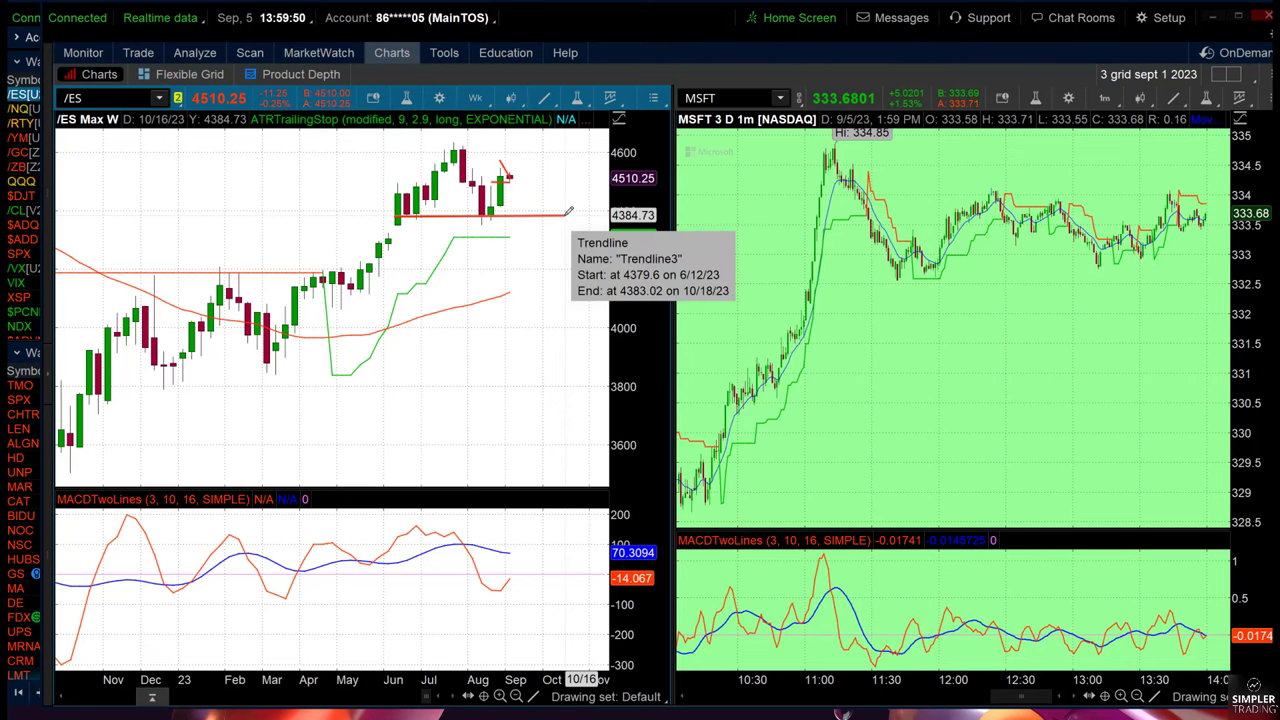